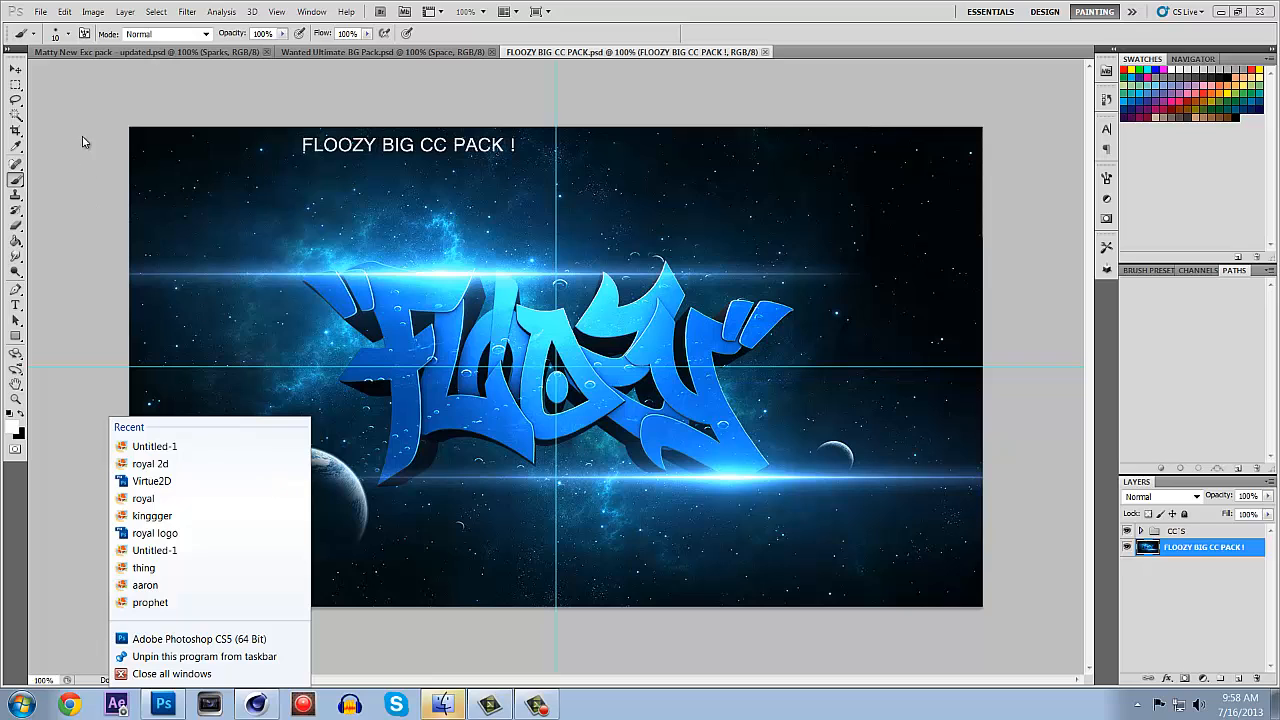
Open the recent file Template.psd and dismiss the missing-fonts warning.
left_click(41, 12)
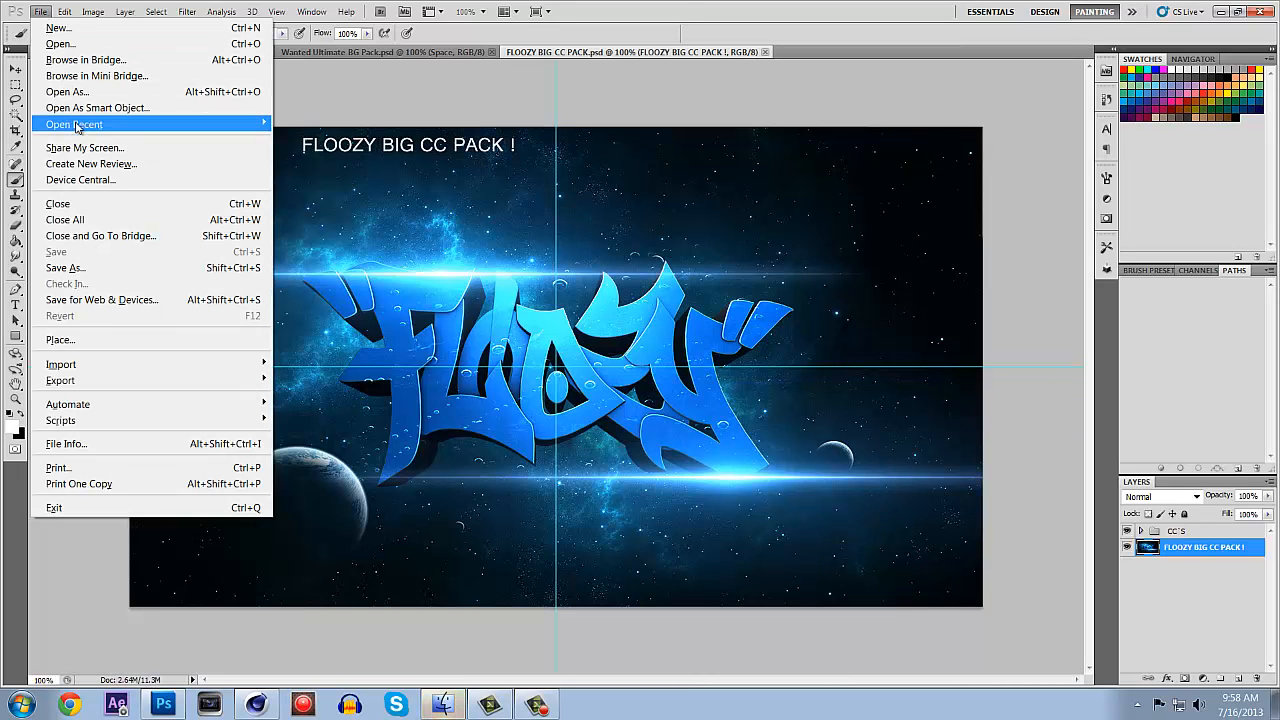
mouse_move(80, 124)
left_click(418, 121)
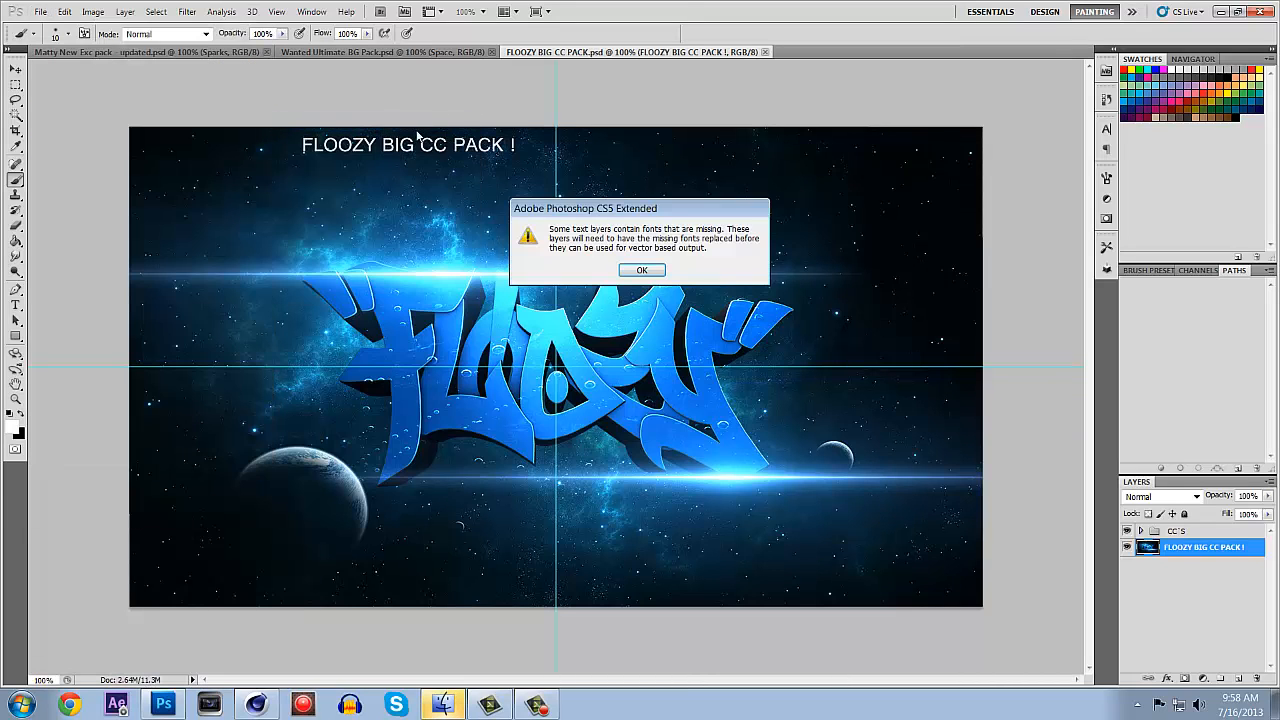
left_click(625, 270)
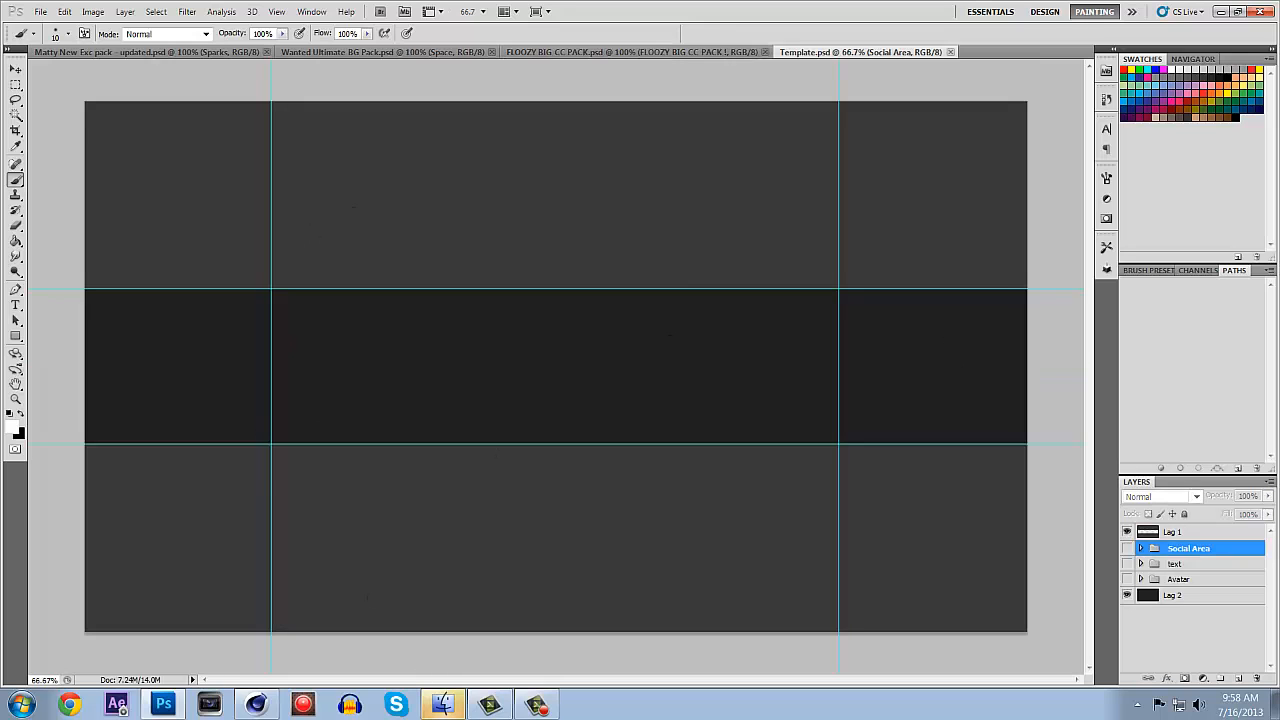
Bring the "infa logo for tutorial" image from the 3D Text folder into the template.
left_click(443, 705)
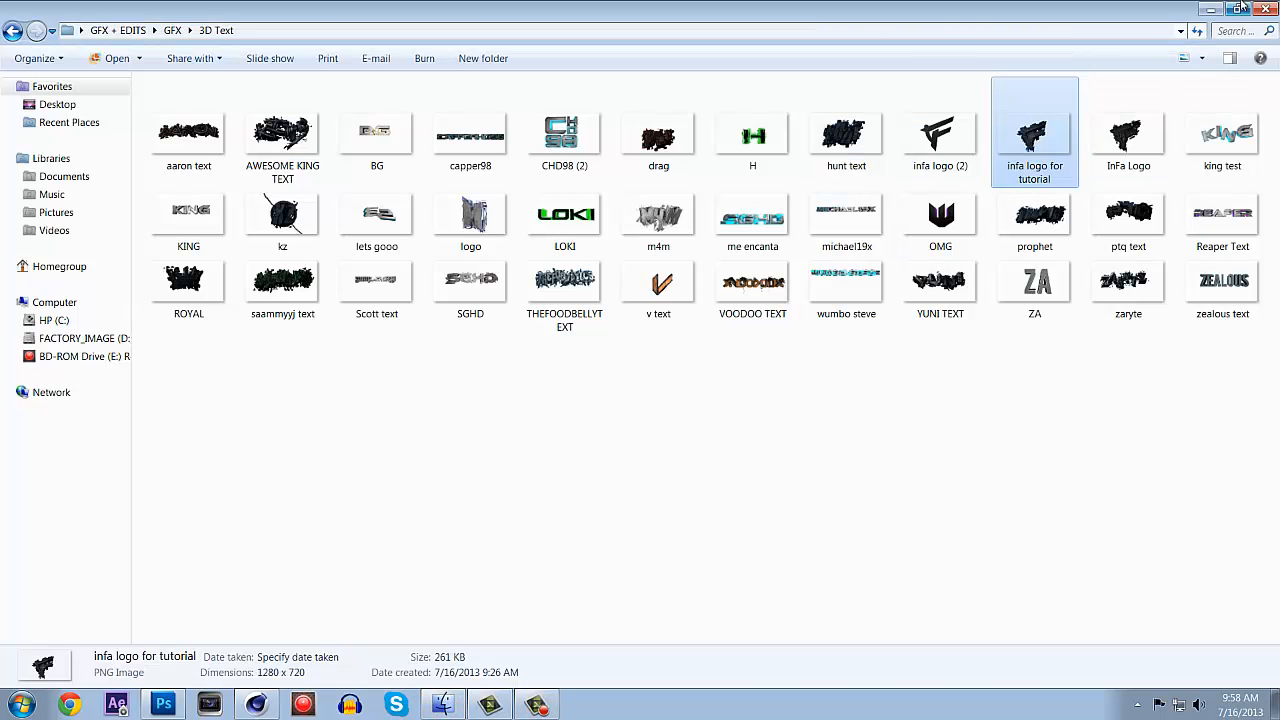
left_click(1238, 8)
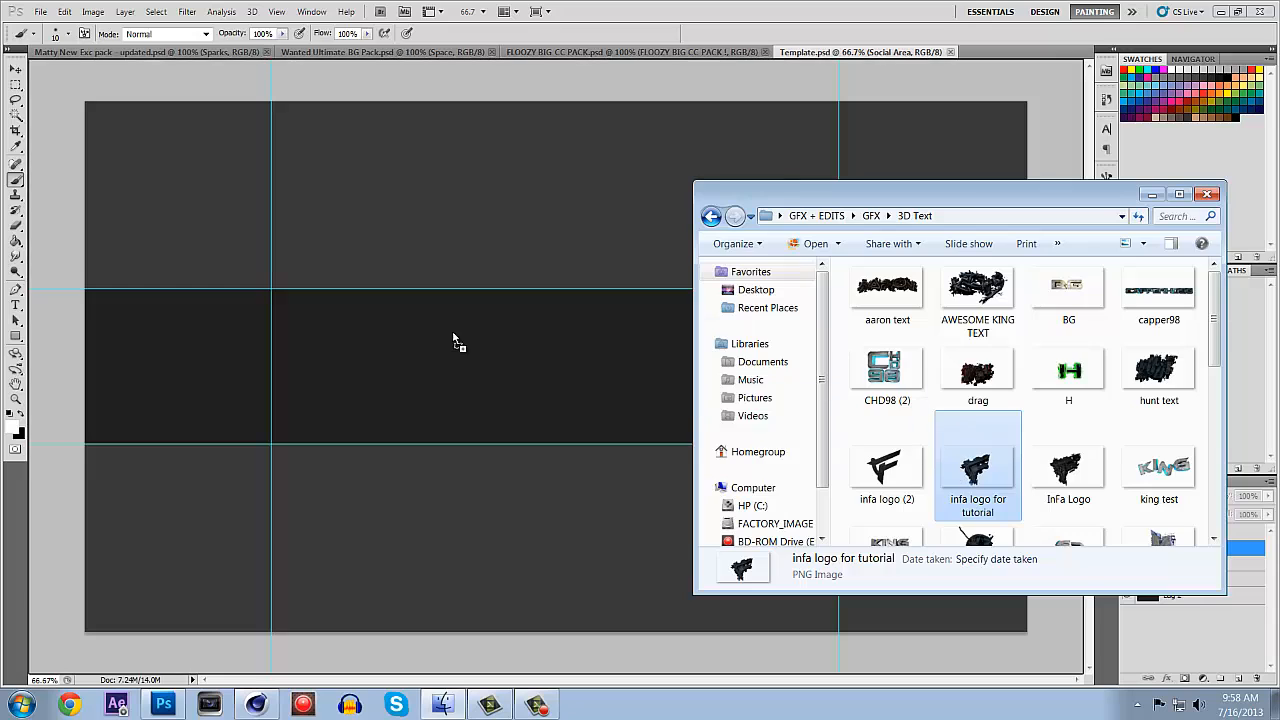
left_click_drag(455, 342, 457, 343)
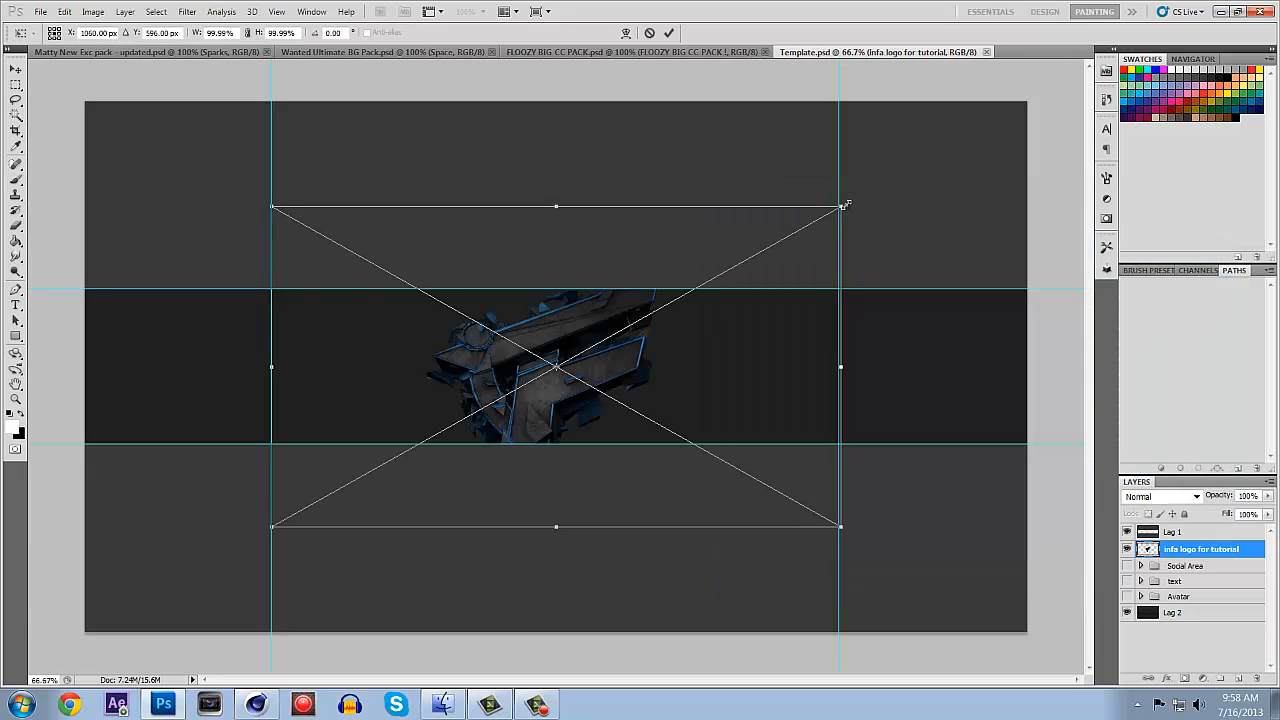
Scale the logo down to about 74.5%, centre it in the middle band between the guides, and commit the placement.
left_click_drag(844, 204, 711, 278)
left_click_drag(520, 341, 576, 285)
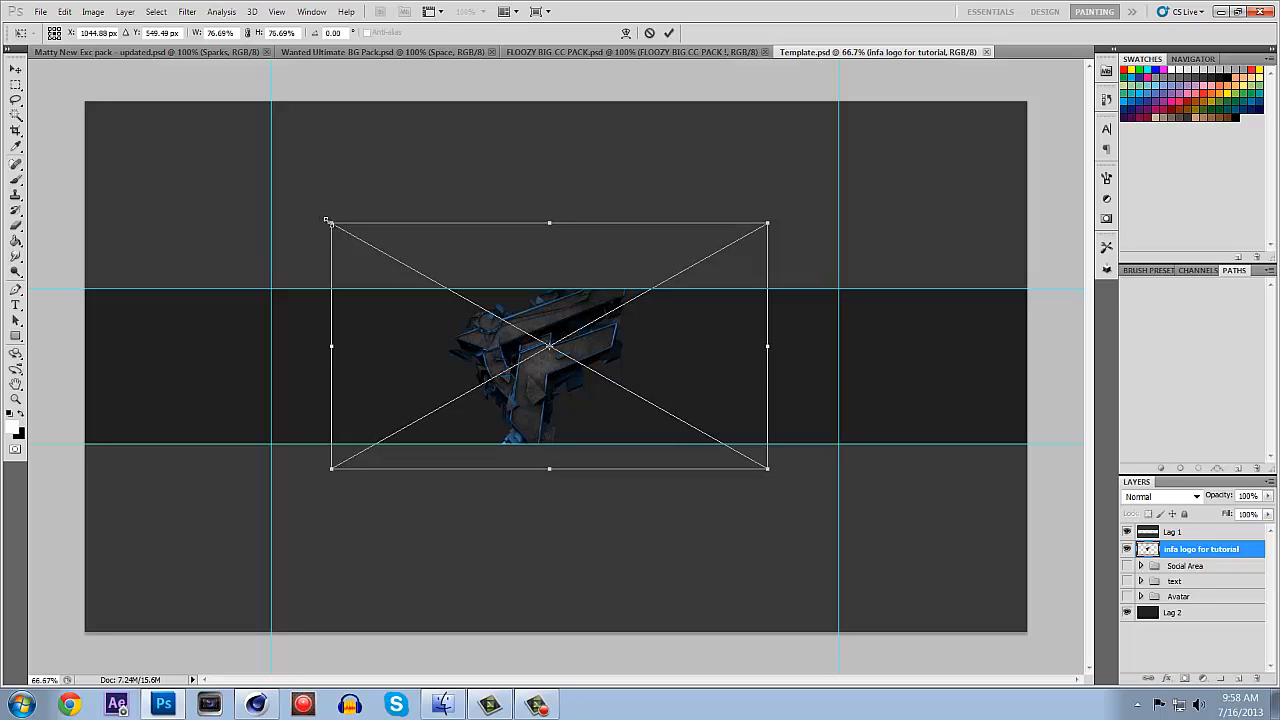
left_click_drag(332, 222, 307, 298)
left_click(15, 70)
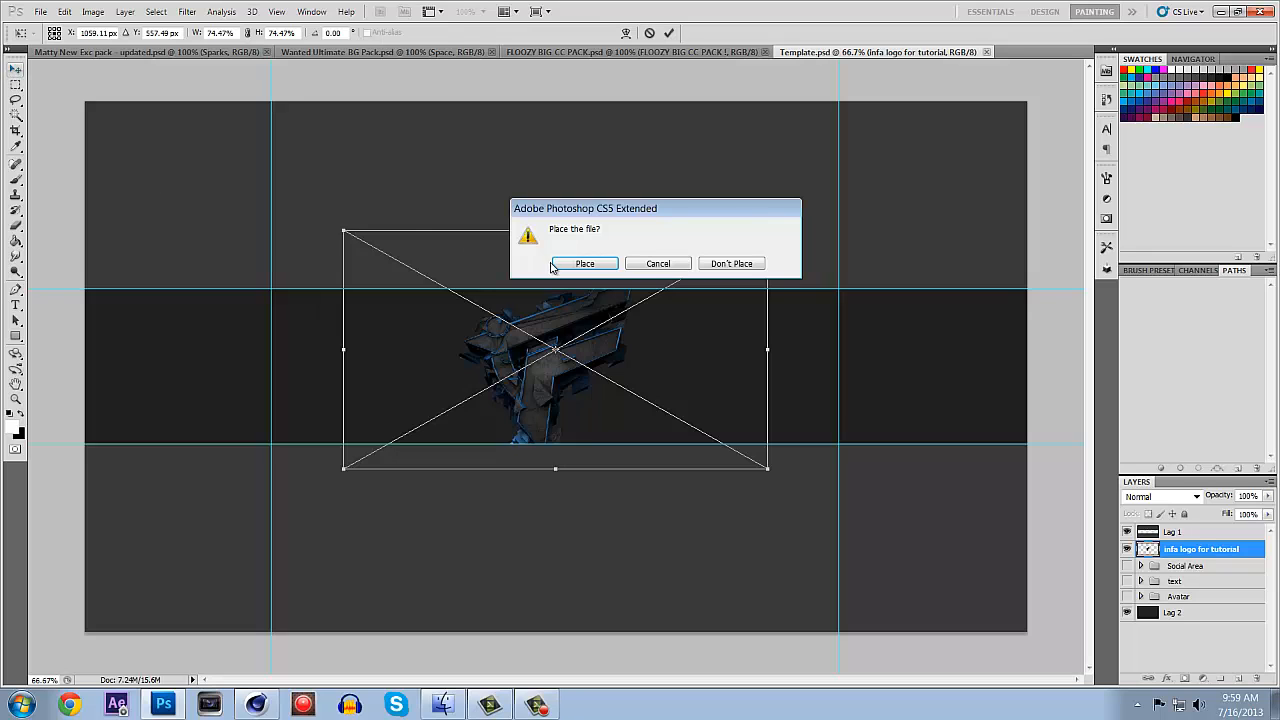
left_click(584, 264)
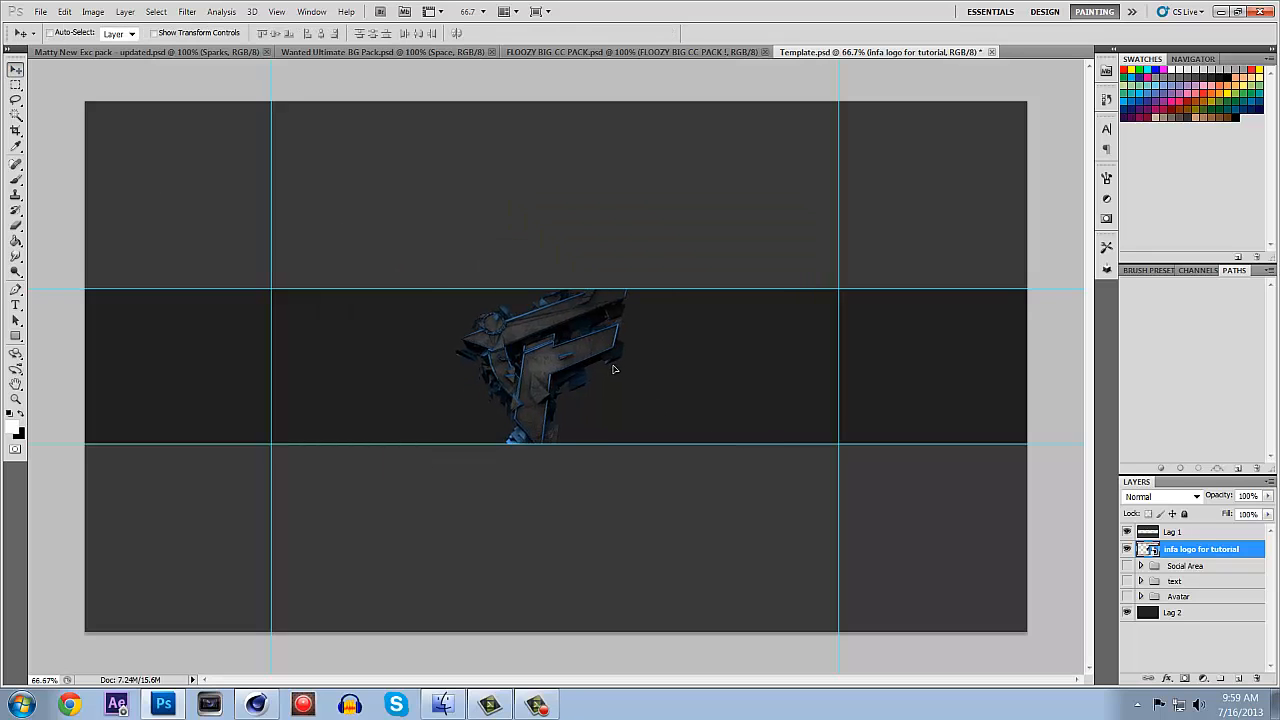
left_click_drag(610, 371, 614, 370)
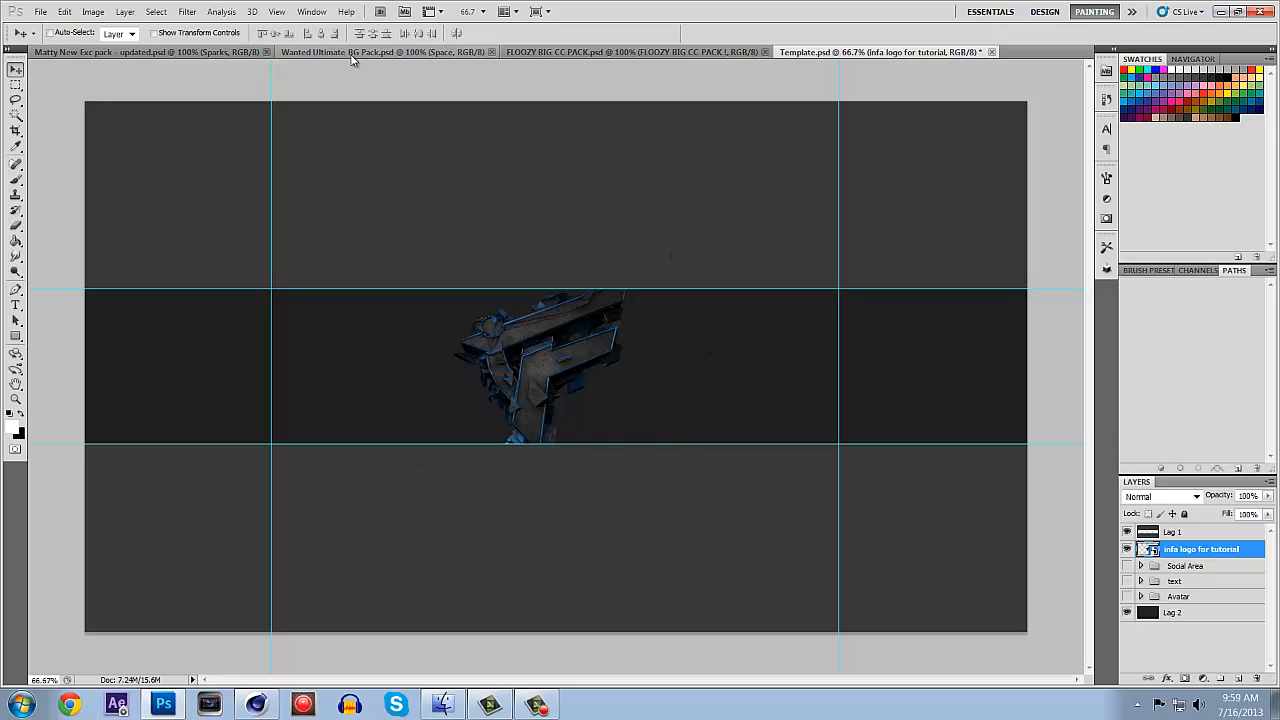
Open the recent file CC.psd and look over the Wanted Ultimate BG Pack and Matty New Fxc pack documents.
left_click(40, 11)
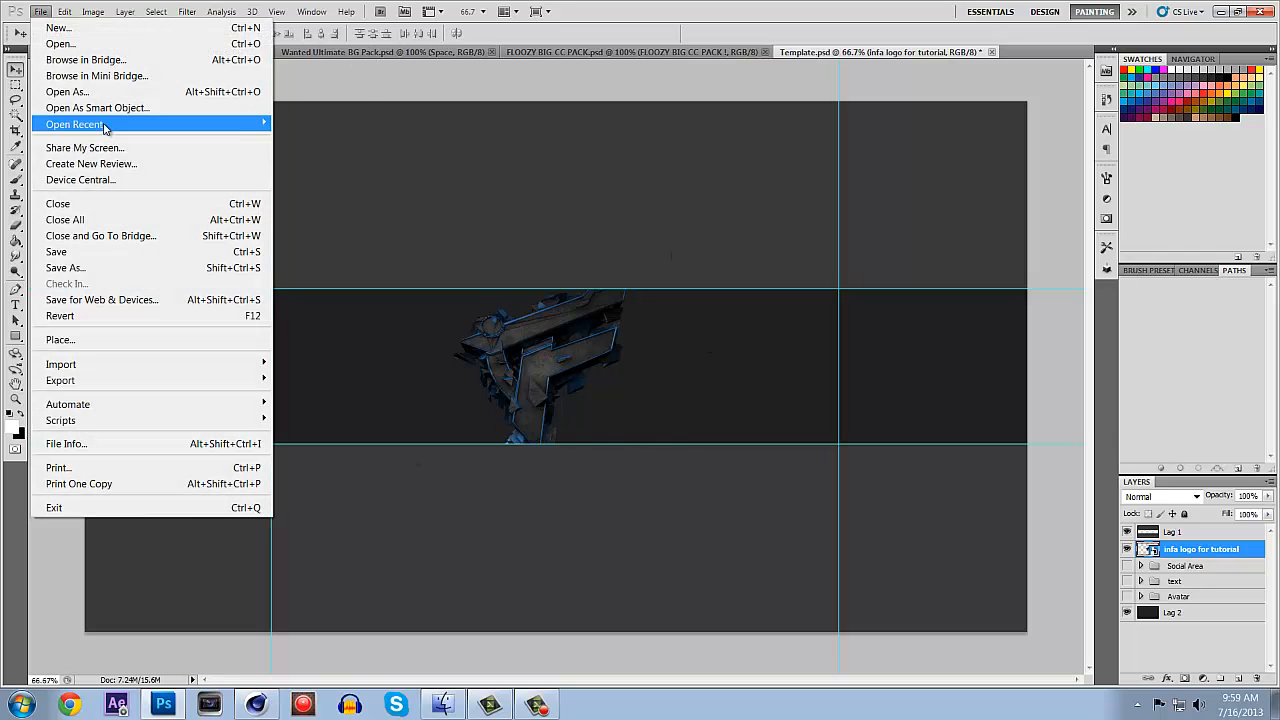
mouse_move(104, 125)
left_click(430, 170)
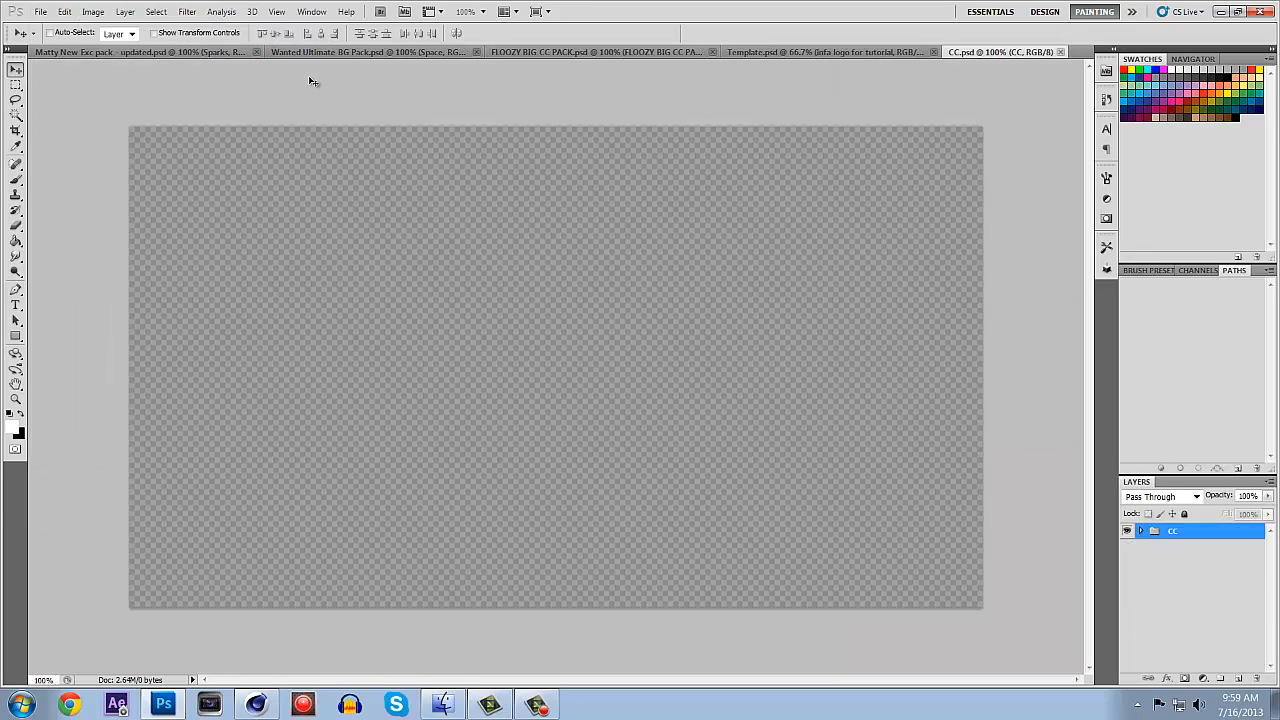
left_click(310, 53)
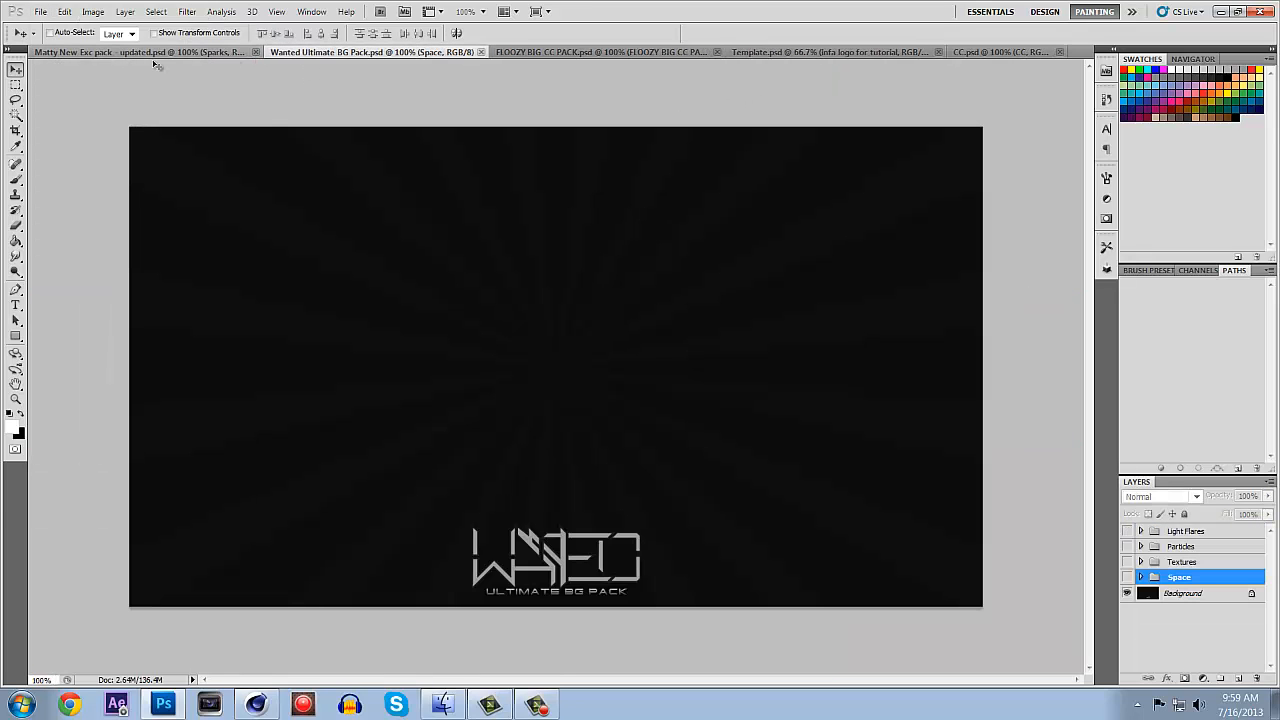
left_click(152, 53)
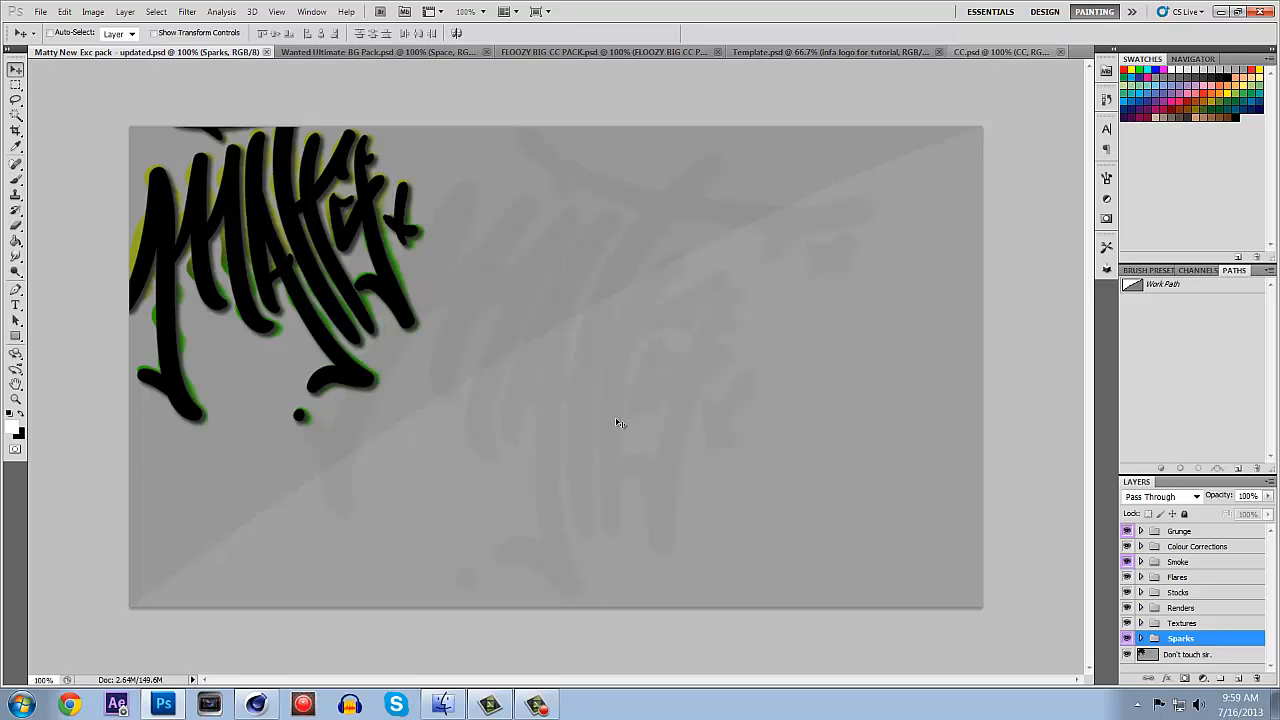
left_click(829, 52)
Copy the CC group from CC.psd into Template.psd above the logo layer, and close CC.psd.
left_click_drag(1052, 52, 201, 473)
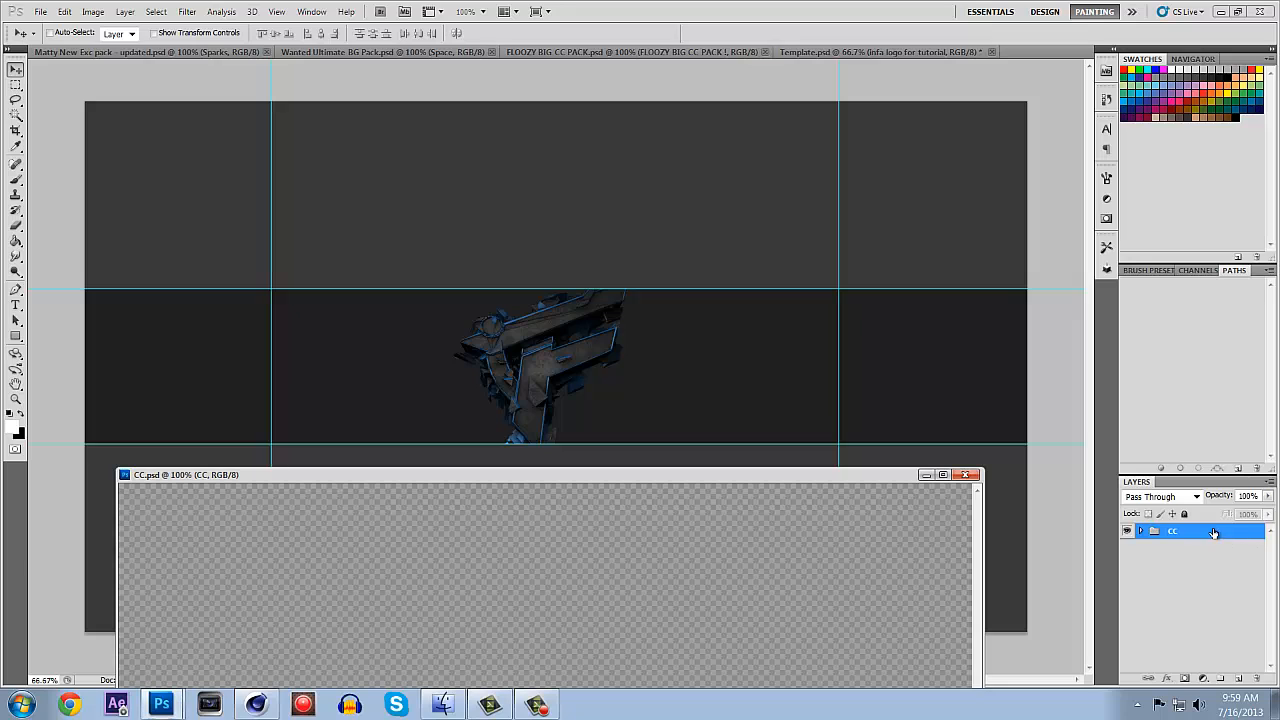
left_click_drag(1205, 531, 560, 374)
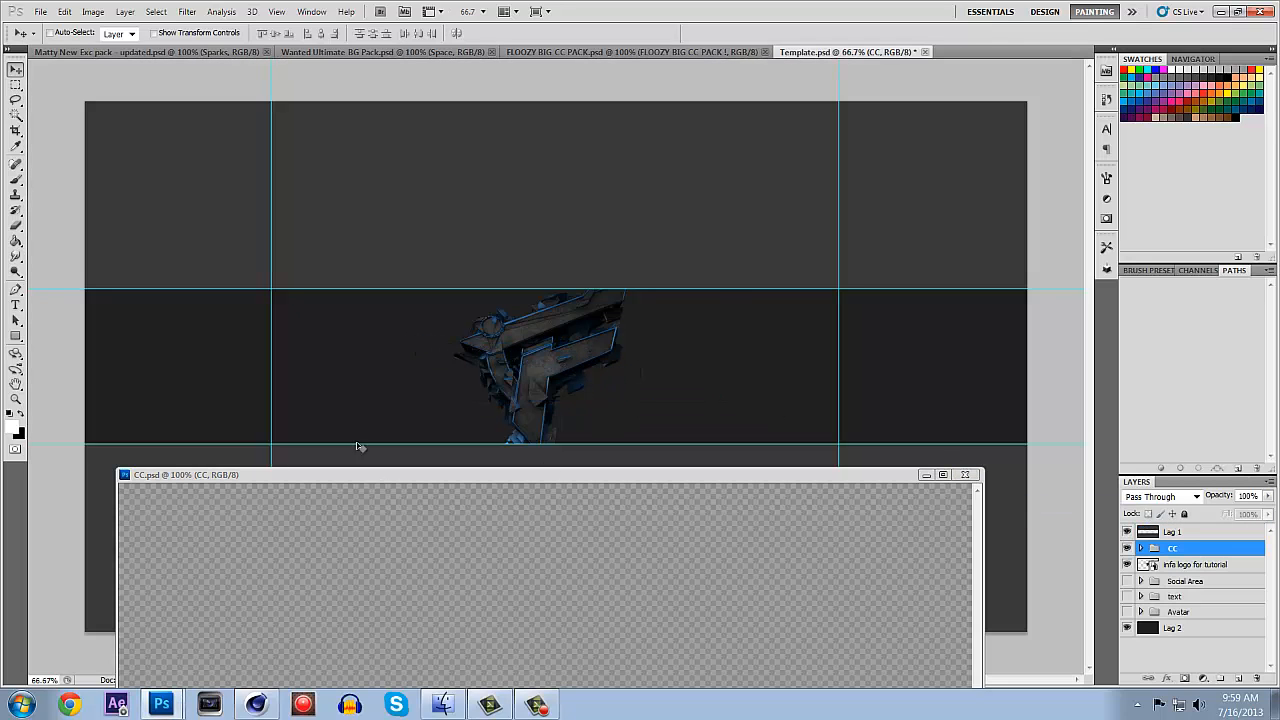
left_click(589, 485)
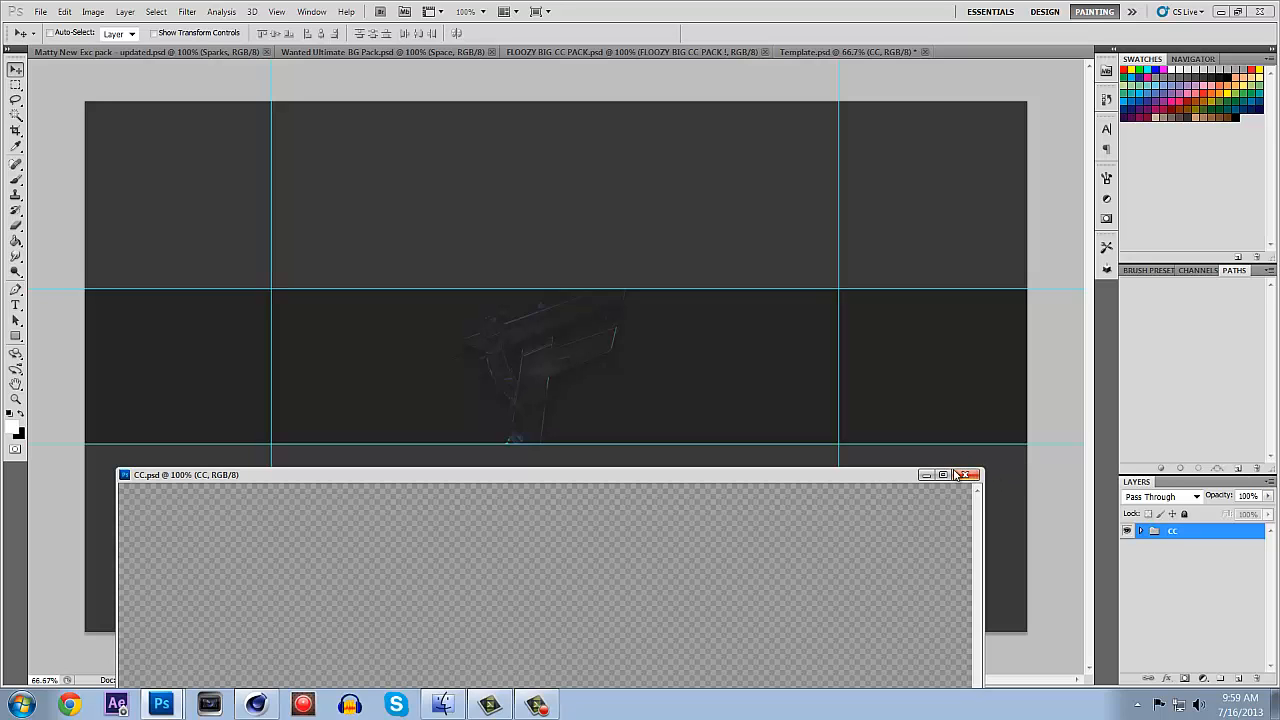
left_click(964, 475)
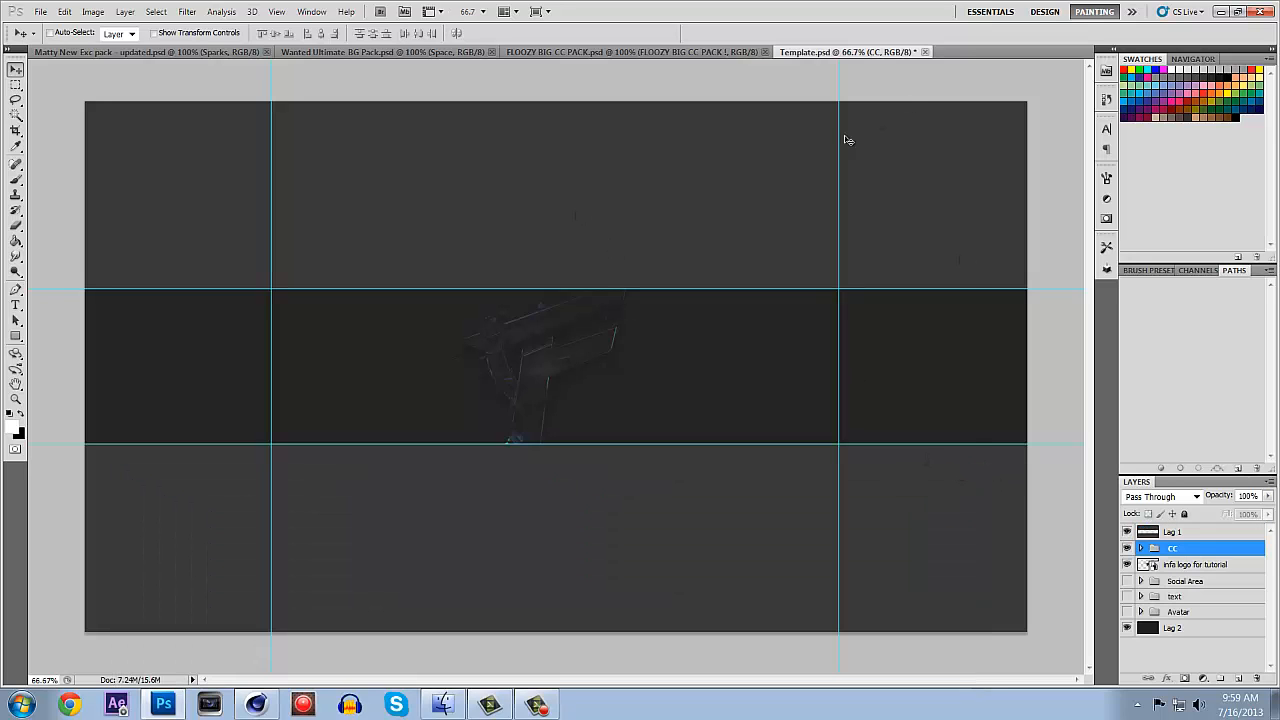
left_click(1128, 549)
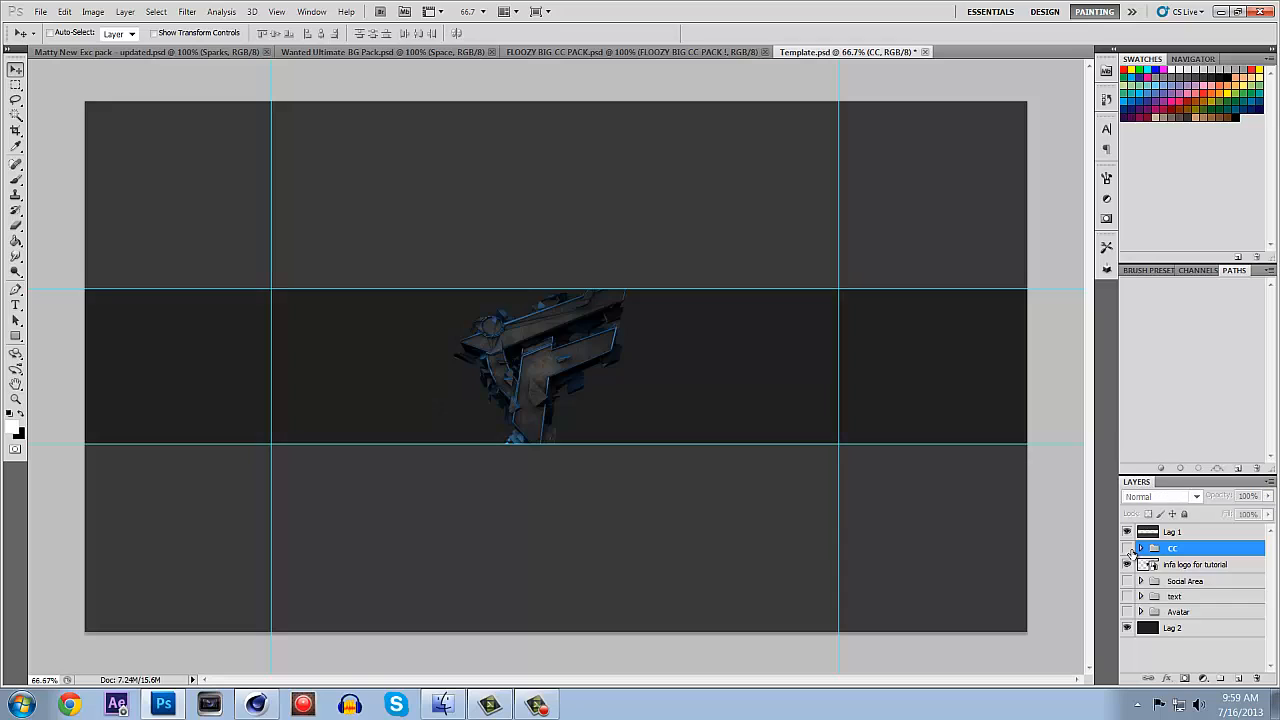
left_click(1130, 549)
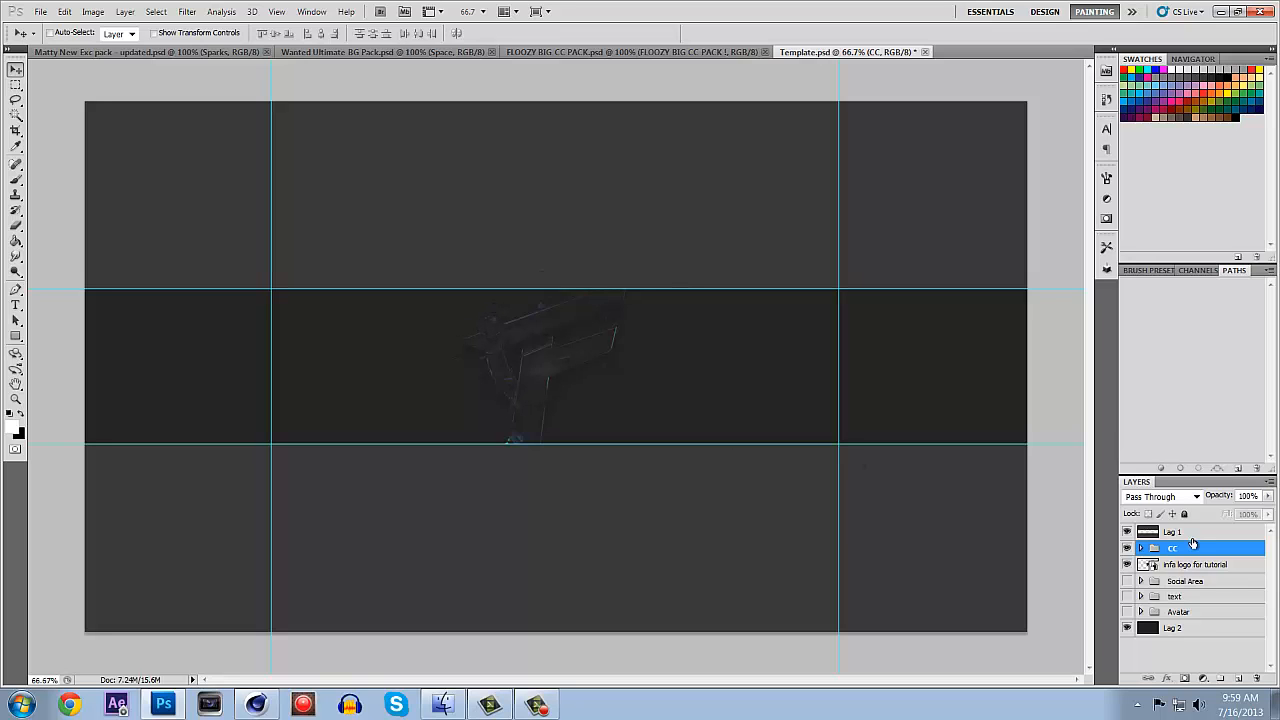
Add a new layer directly above the logo, clip it to the logo, and set its blending mode to Overlay.
left_click(1217, 572)
left_click(1238, 678)
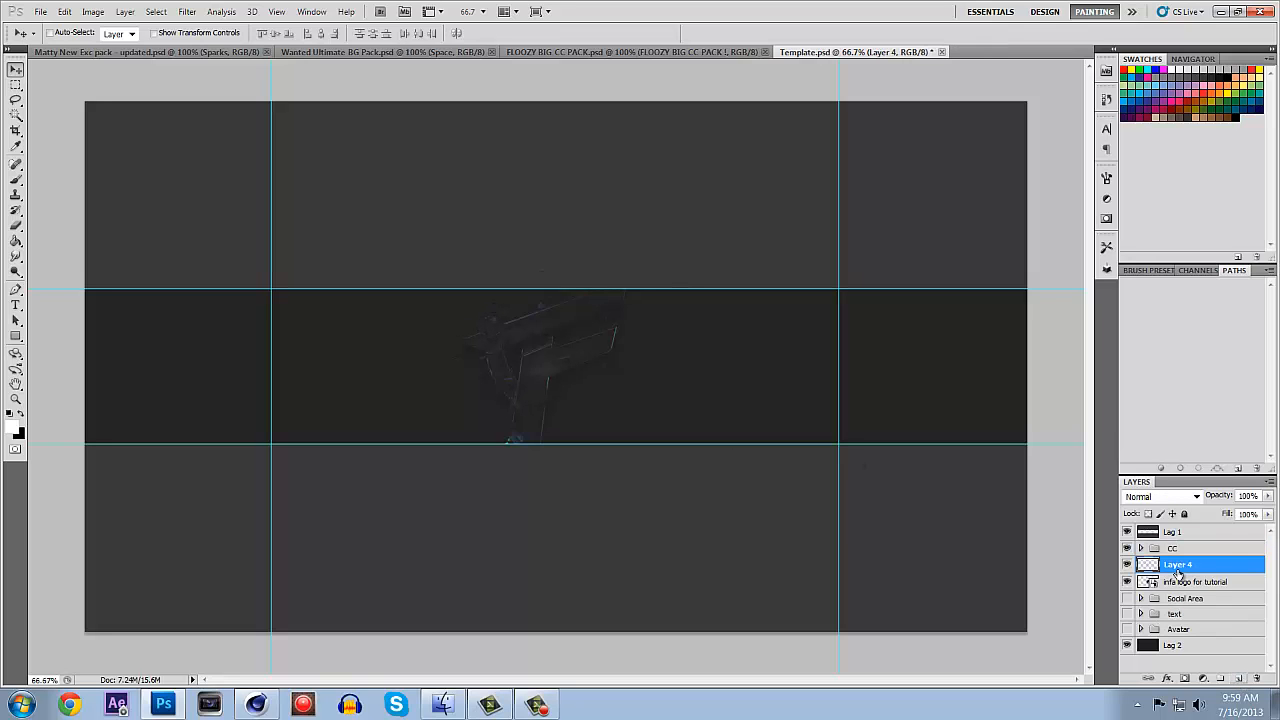
right_click(1218, 569)
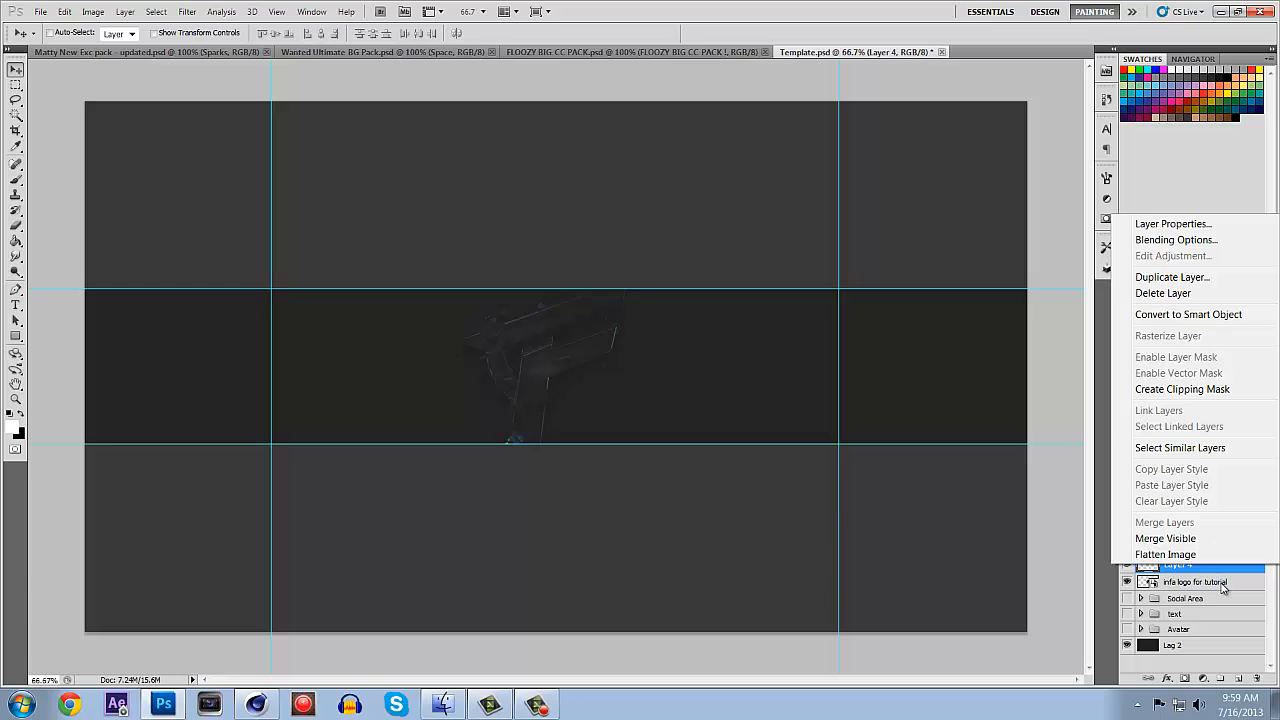
left_click(1221, 588)
right_click(1222, 572)
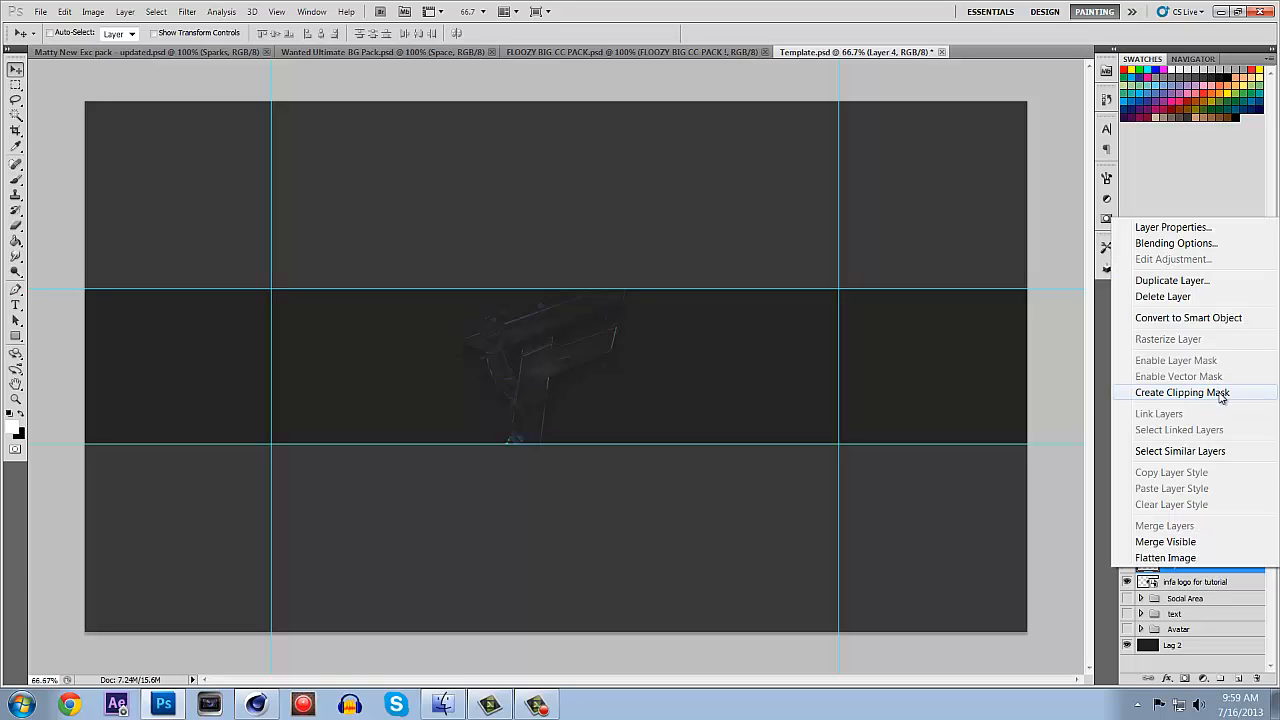
left_click(1222, 395)
left_click(1196, 496)
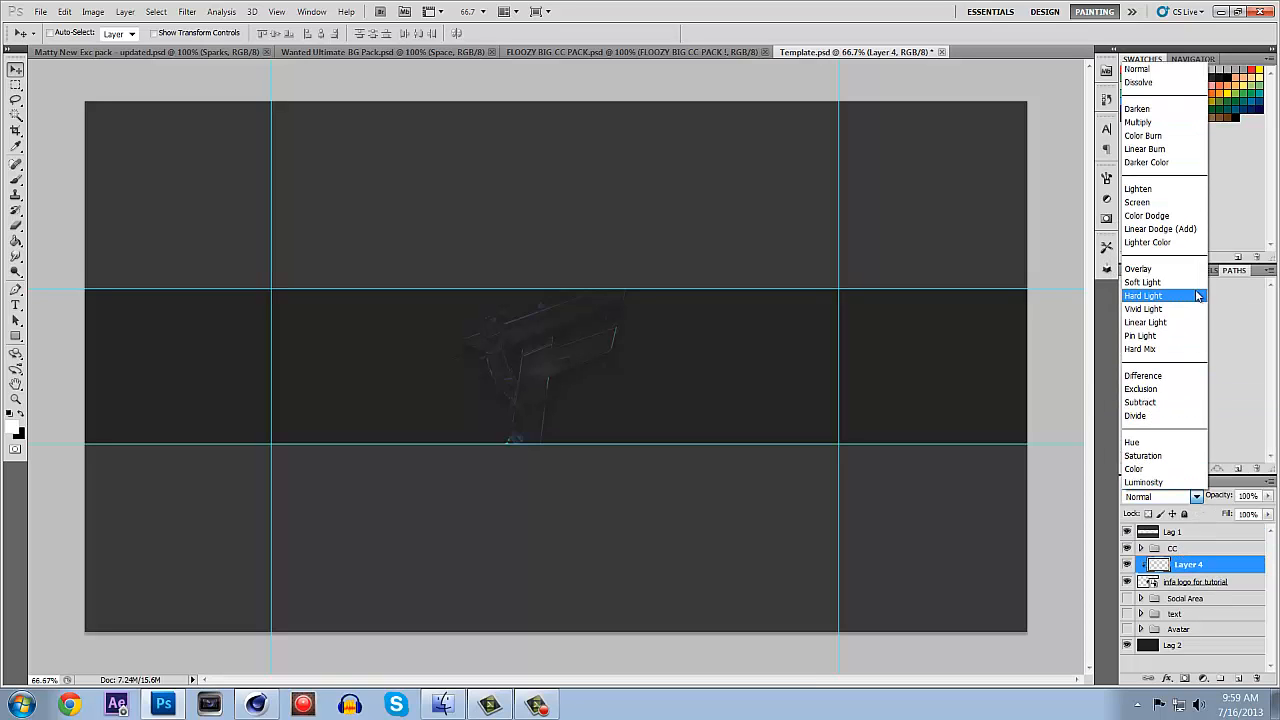
left_click(1160, 277)
Brush white over the logo's blue edges, ring and small shards on the clipped Overlay layer with a soft 10 px brush.
key("z")
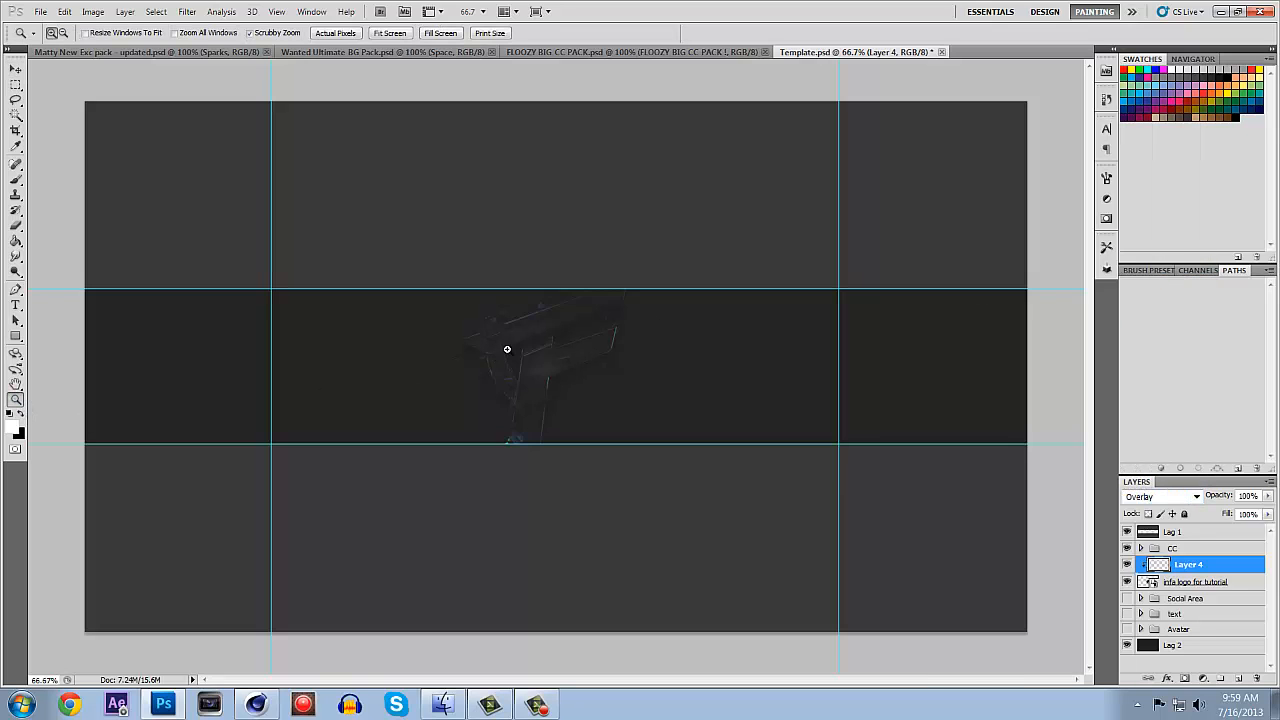
left_click(506, 349)
left_click(529, 344)
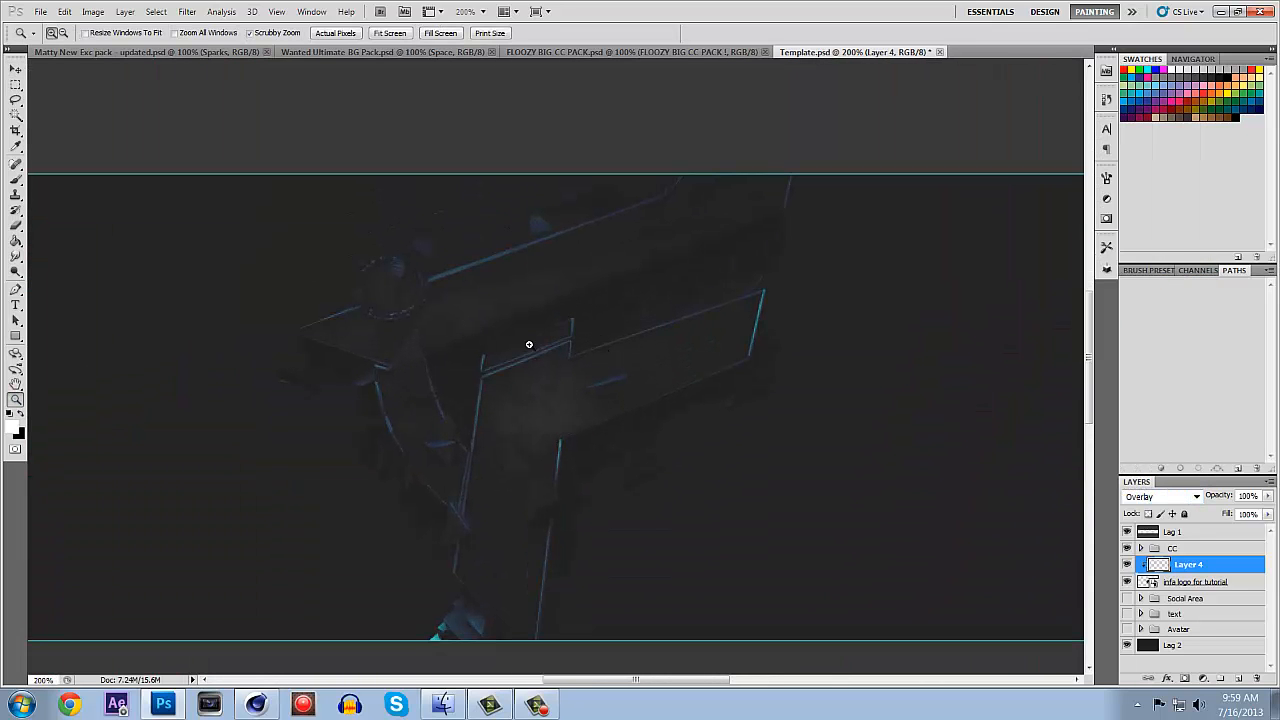
left_click(16, 180)
mouse_move(346, 301)
left_mouse_down()
mouse_move(291, 326)
mouse_move(309, 330)
mouse_move(348, 302)
mouse_move(385, 256)
mouse_move(417, 267)
mouse_move(410, 305)
mouse_move(362, 306)
mouse_move(359, 291)
mouse_move(402, 318)
left_mouse_up()
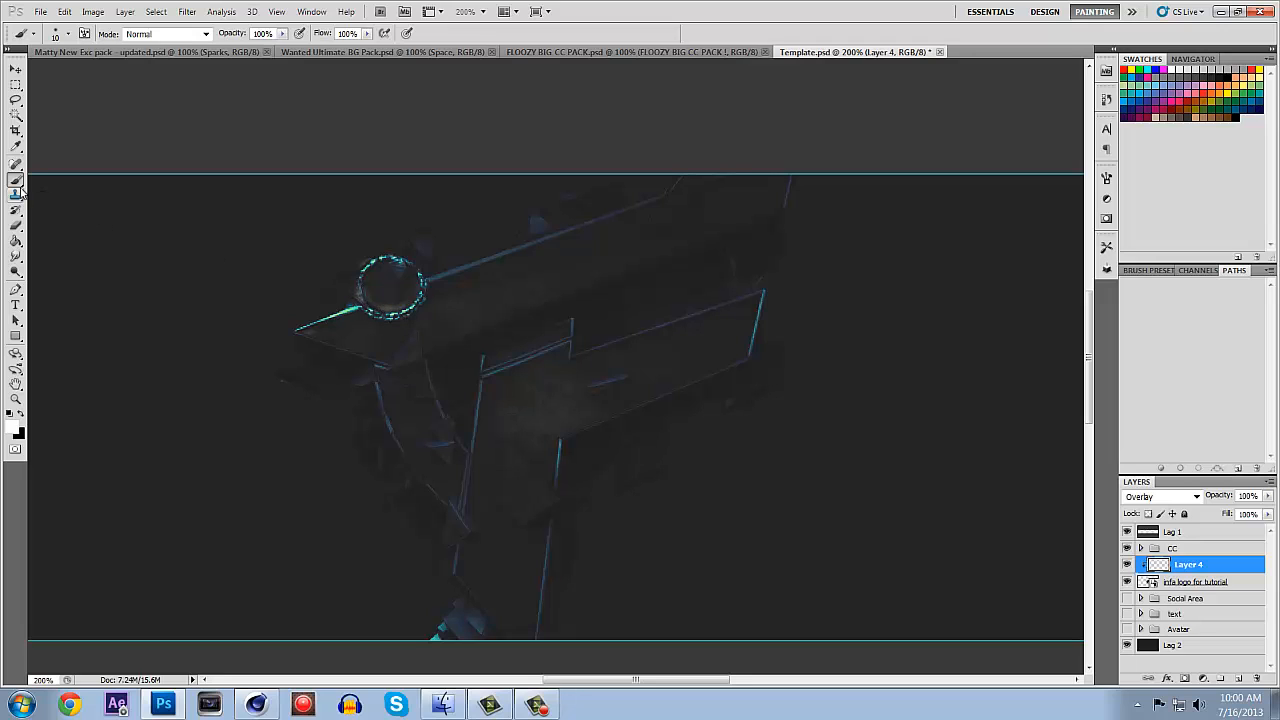
right_click(438, 289)
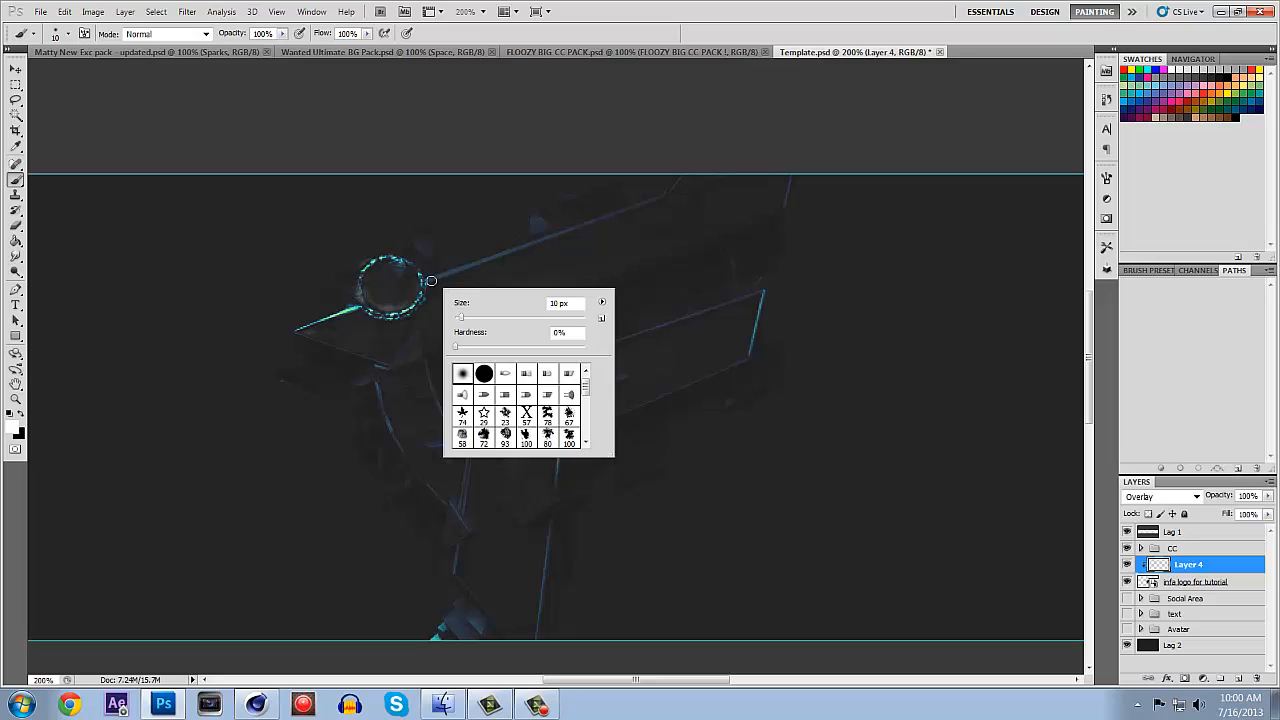
left_click(431, 281)
mouse_move(428, 279)
left_mouse_down()
mouse_move(666, 191)
mouse_move(532, 234)
mouse_move(536, 209)
mouse_move(556, 211)
left_mouse_up()
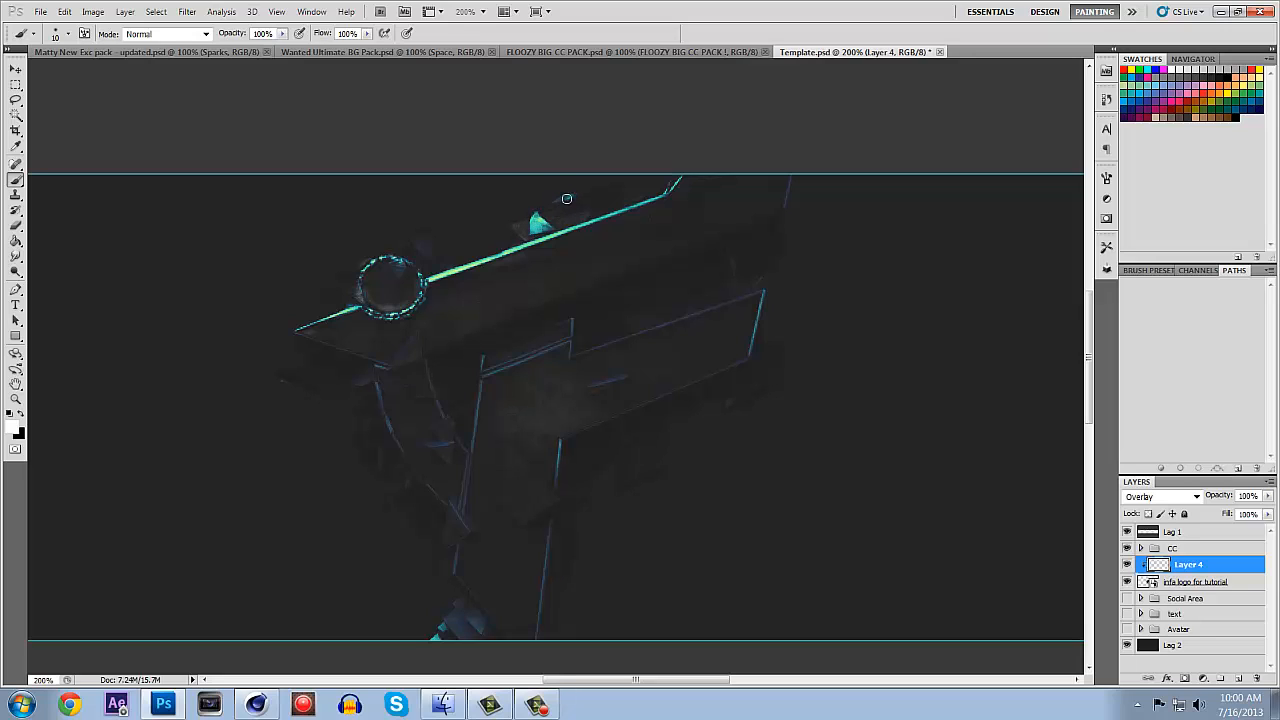
mouse_move(414, 232)
left_mouse_down()
mouse_move(408, 246)
mouse_move(427, 250)
mouse_move(417, 267)
left_mouse_up()
left_click_drag(792, 175, 784, 205)
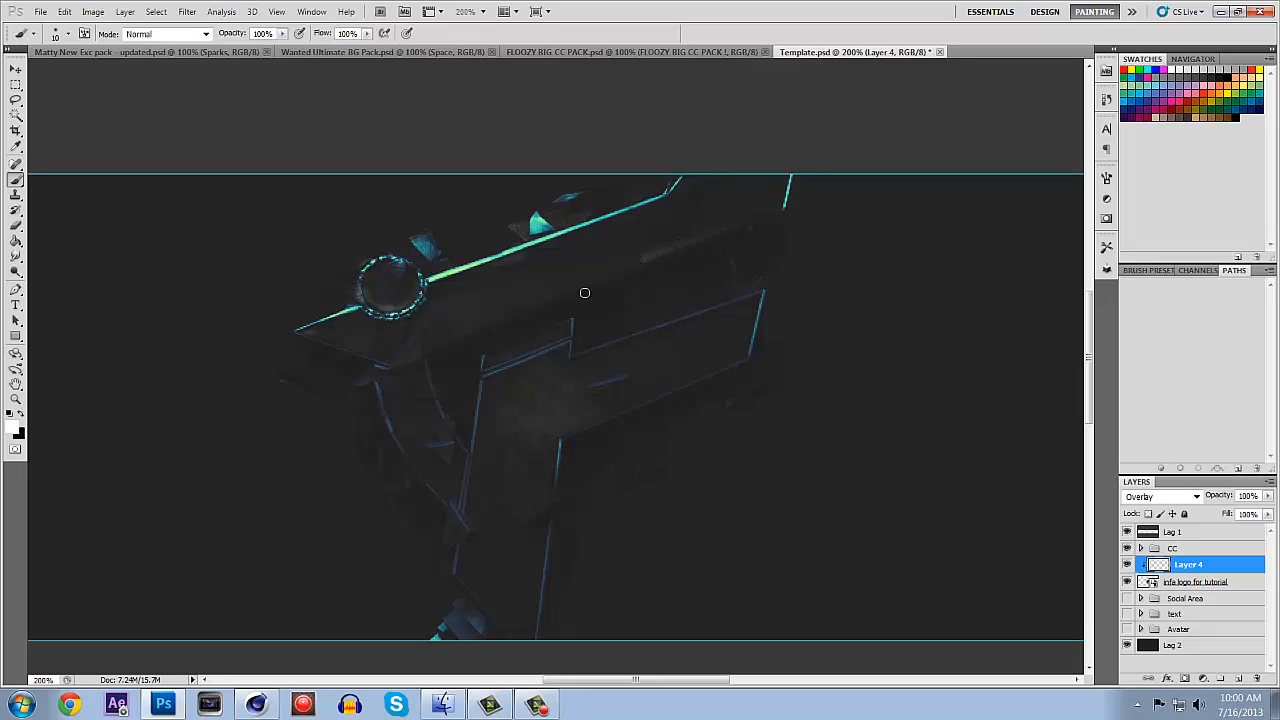
mouse_move(402, 346)
left_mouse_down()
mouse_move(365, 355)
mouse_move(284, 330)
left_mouse_up()
mouse_move(375, 372)
left_mouse_down()
mouse_move(390, 435)
mouse_move(459, 513)
mouse_move(463, 450)
mouse_move(432, 385)
mouse_move(560, 343)
mouse_move(570, 321)
mouse_move(616, 336)
mouse_move(584, 352)
mouse_move(567, 353)
mouse_move(766, 282)
mouse_move(740, 352)
mouse_move(759, 335)
mouse_move(736, 368)
mouse_move(556, 451)
mouse_move(535, 651)
left_mouse_up()
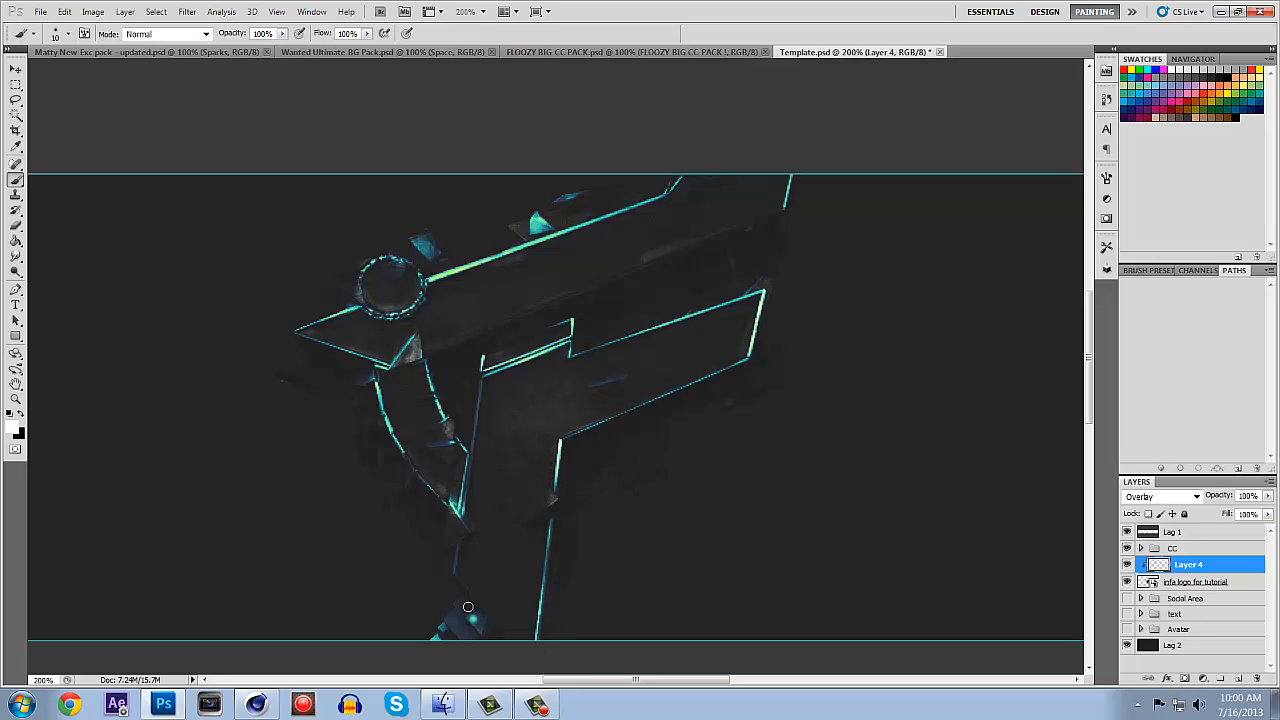
mouse_move(468, 607)
left_mouse_down()
mouse_move(453, 642)
mouse_move(427, 648)
mouse_move(460, 631)
mouse_move(483, 638)
mouse_move(494, 621)
mouse_move(503, 635)
mouse_move(454, 577)
mouse_move(470, 502)
left_mouse_up()
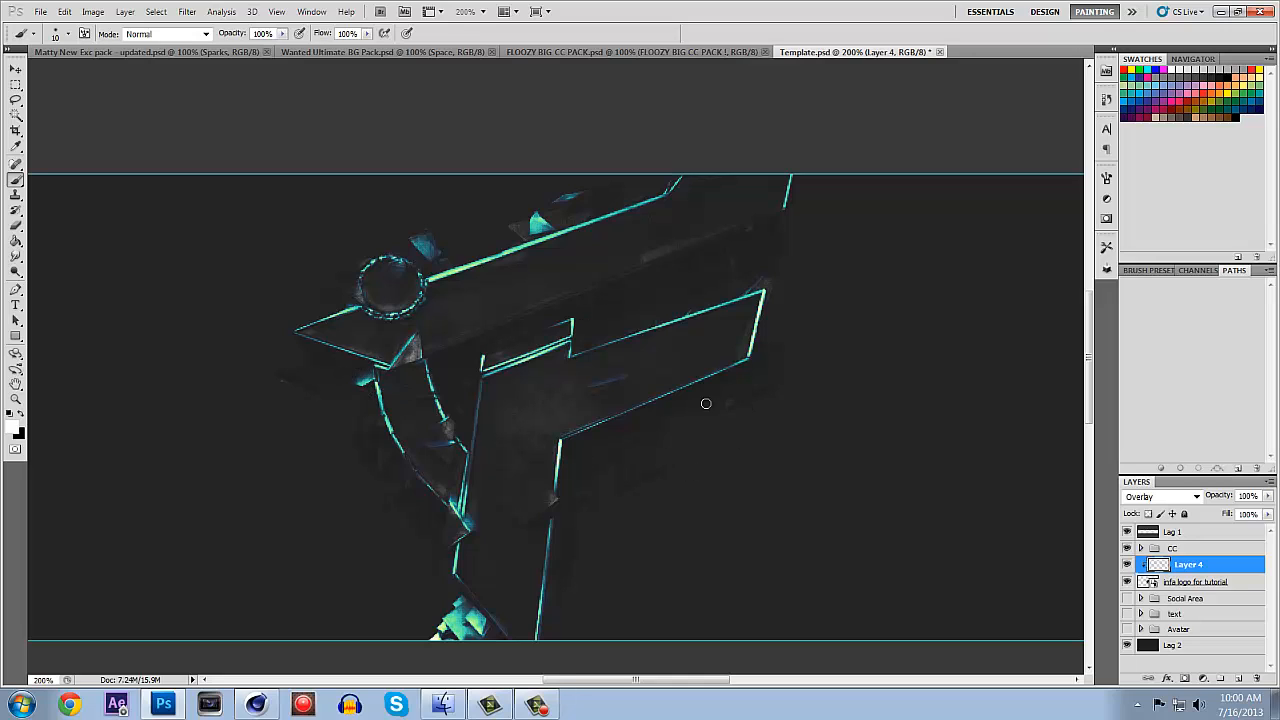
left_click_drag(732, 401, 720, 398)
Fit the banner to the screen and merge the clipped Overlay layer with the infa logo layer.
left_click(16, 398)
right_click(303, 361)
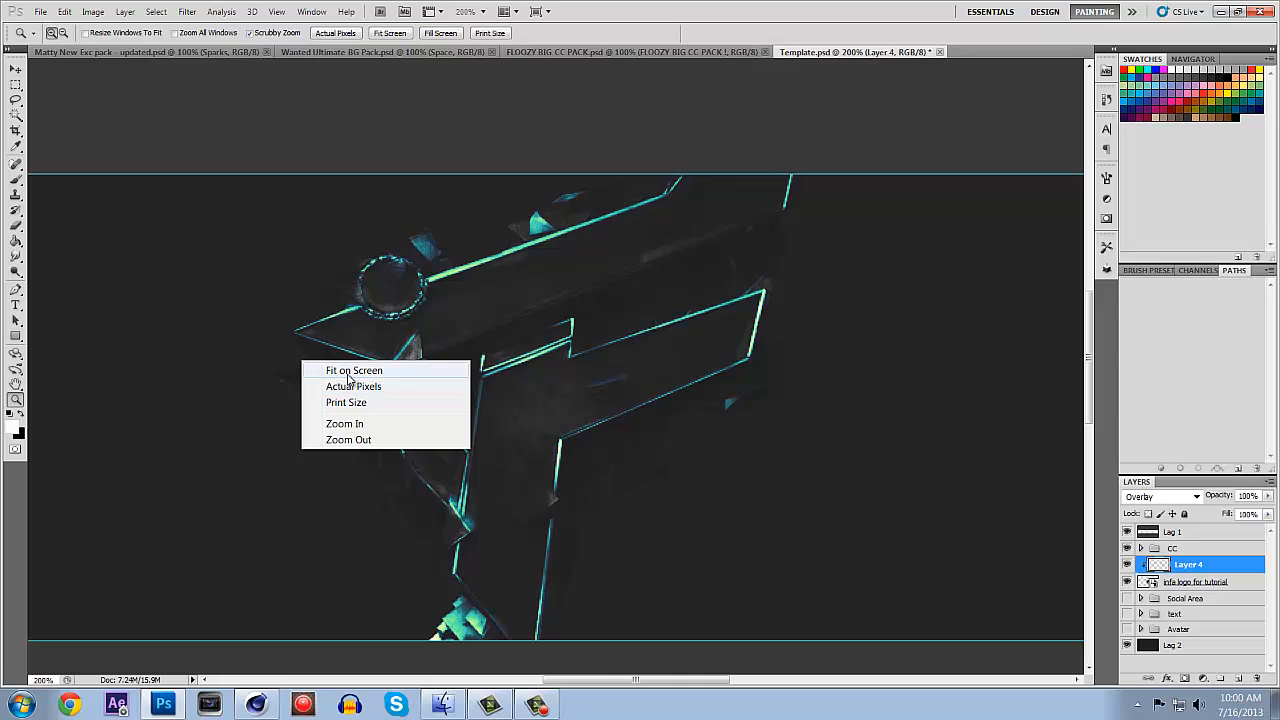
left_click(349, 371)
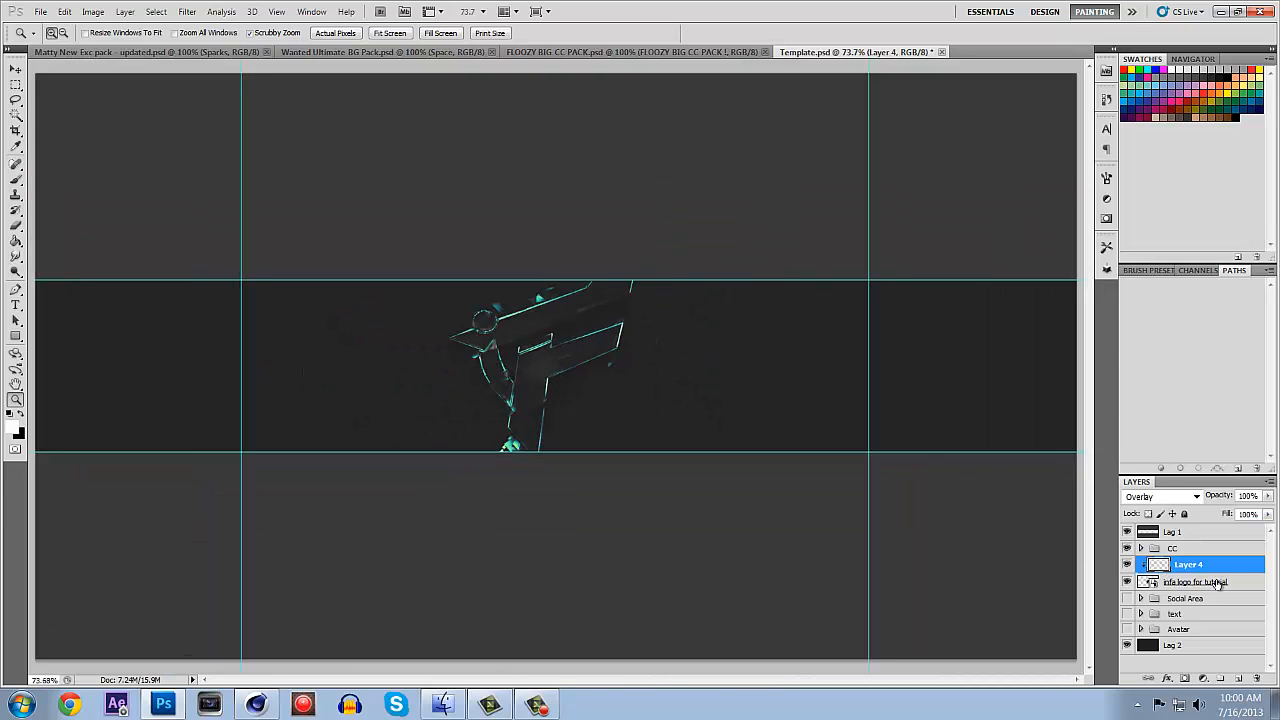
right_click(1227, 567)
left_click(1223, 578)
left_click(1241, 585, "shift")
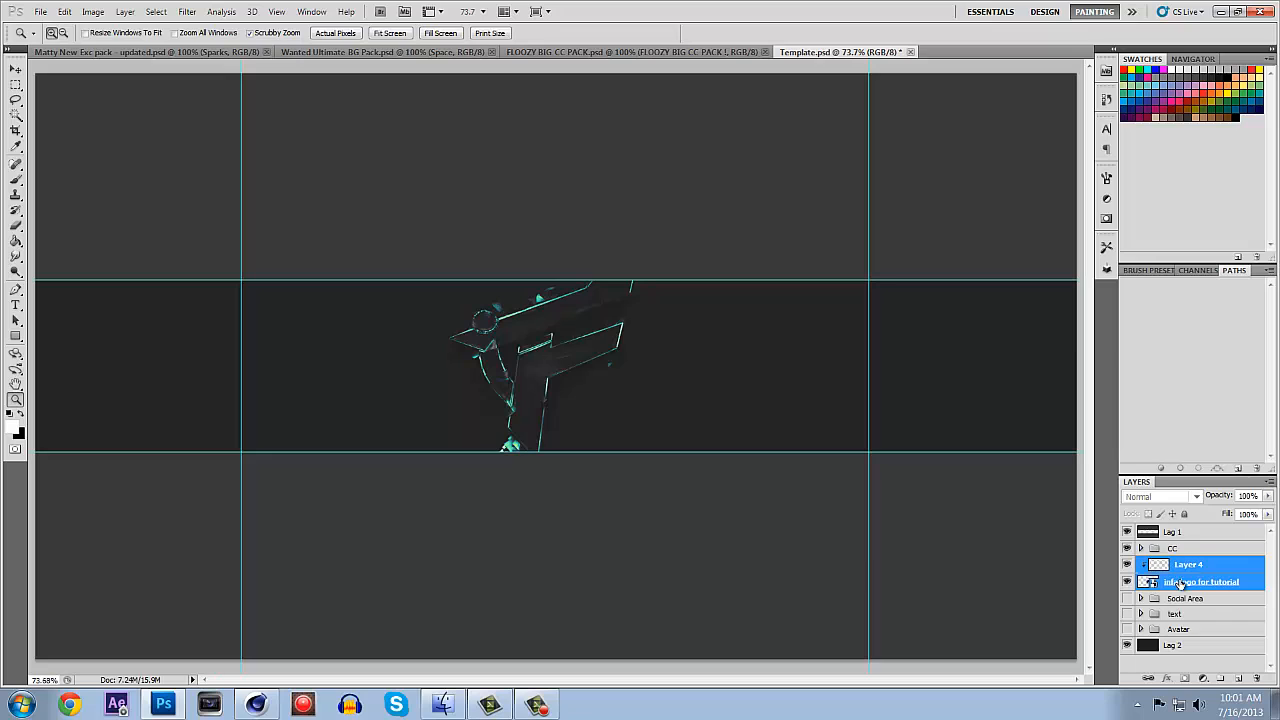
right_click(1208, 563)
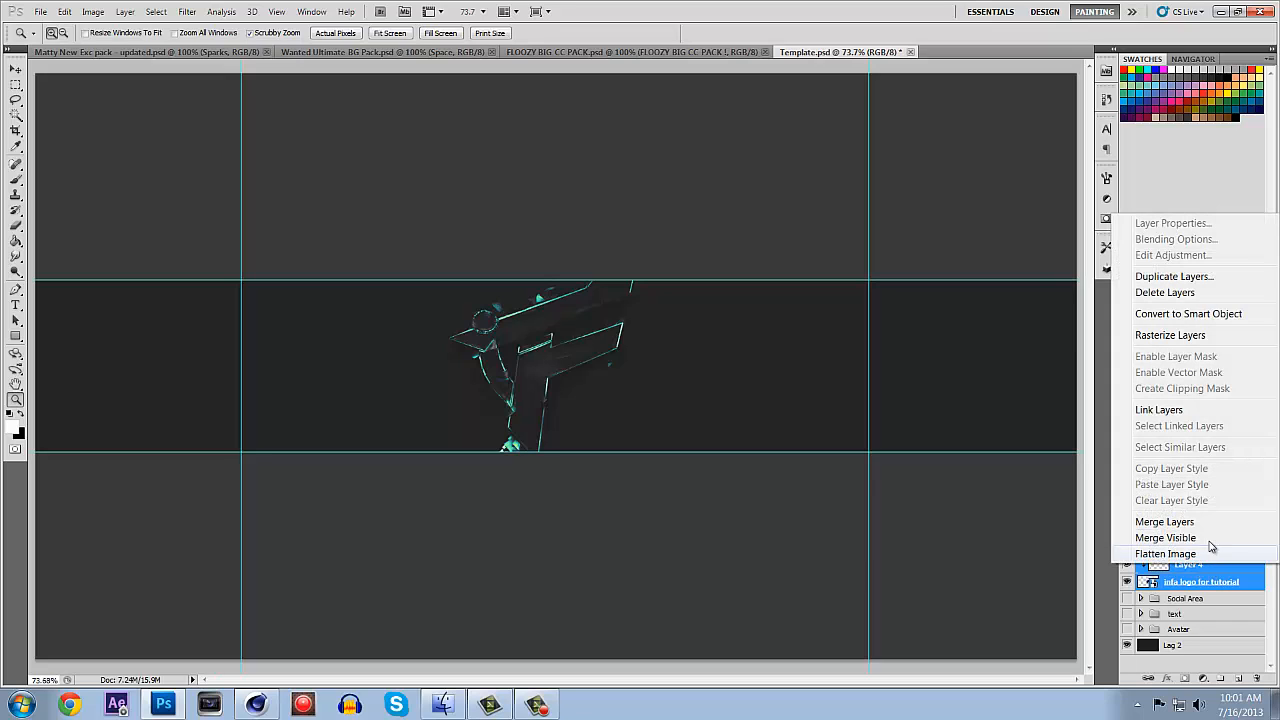
left_click(1213, 521)
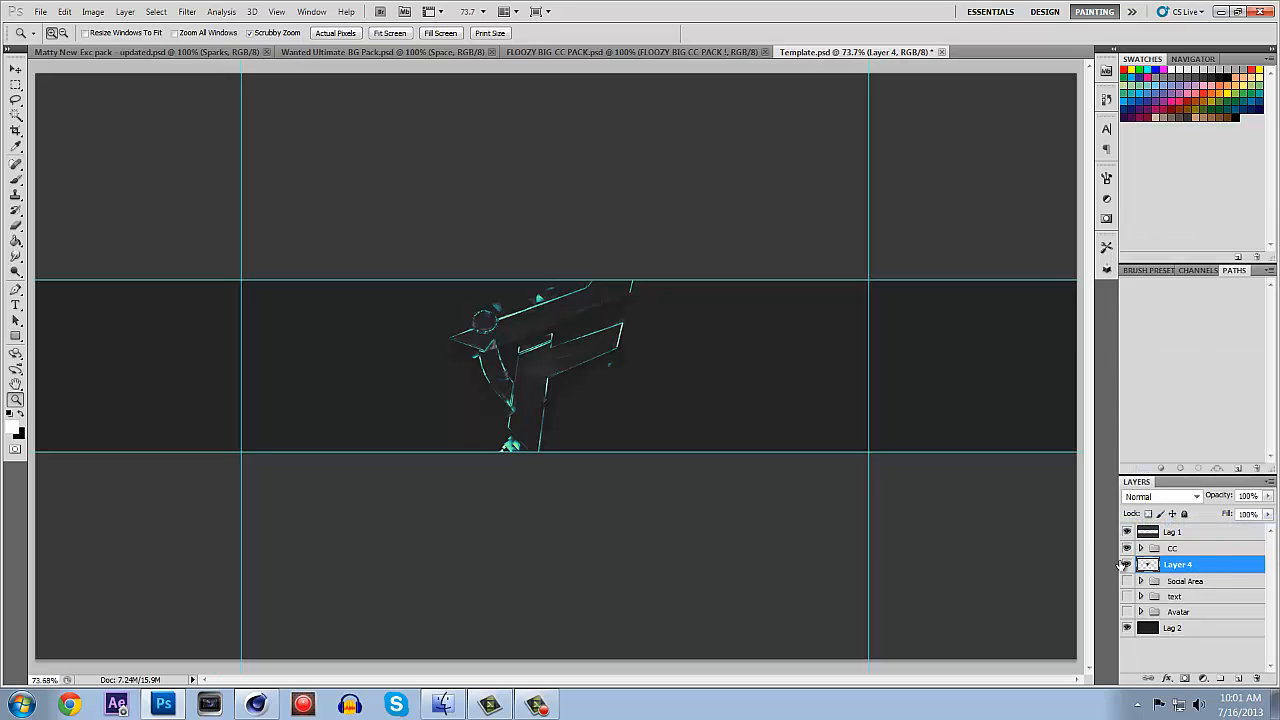
Add a new layer above the merged logo, clip it to the logo, and set its blending mode to Soft Light.
left_click(1239, 679)
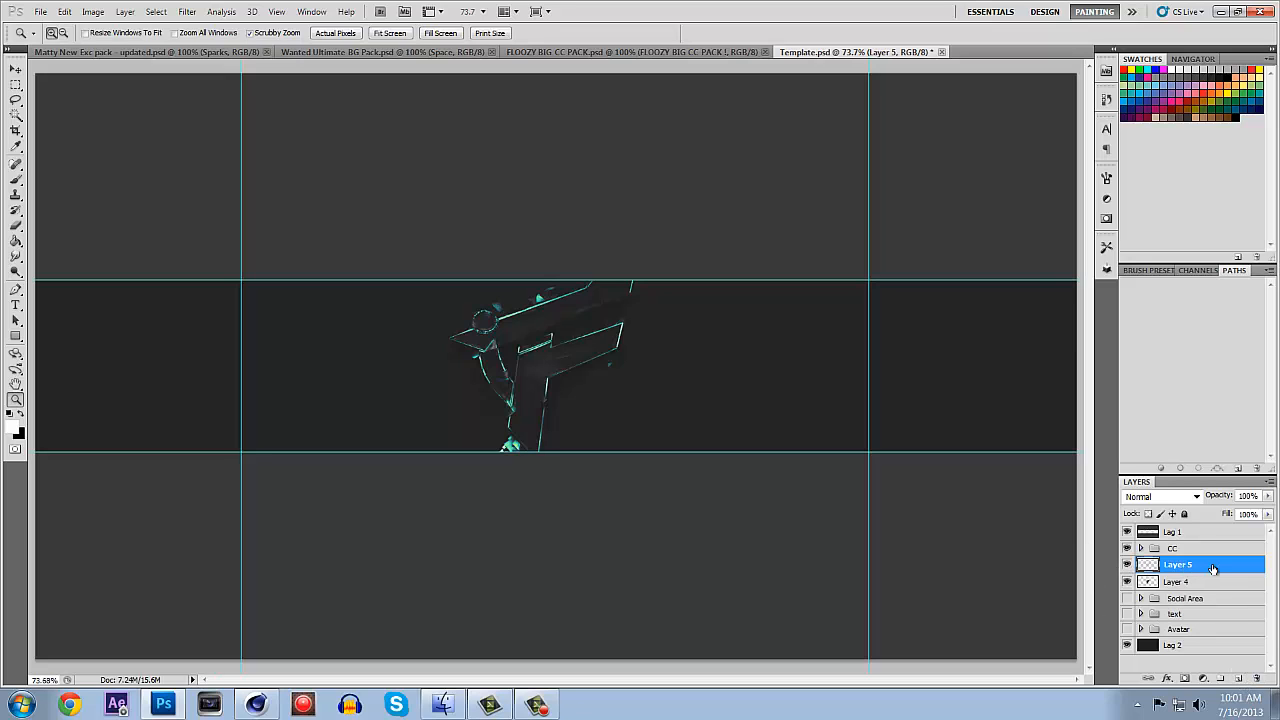
right_click(1212, 567)
left_click(1199, 389)
left_click(1192, 497)
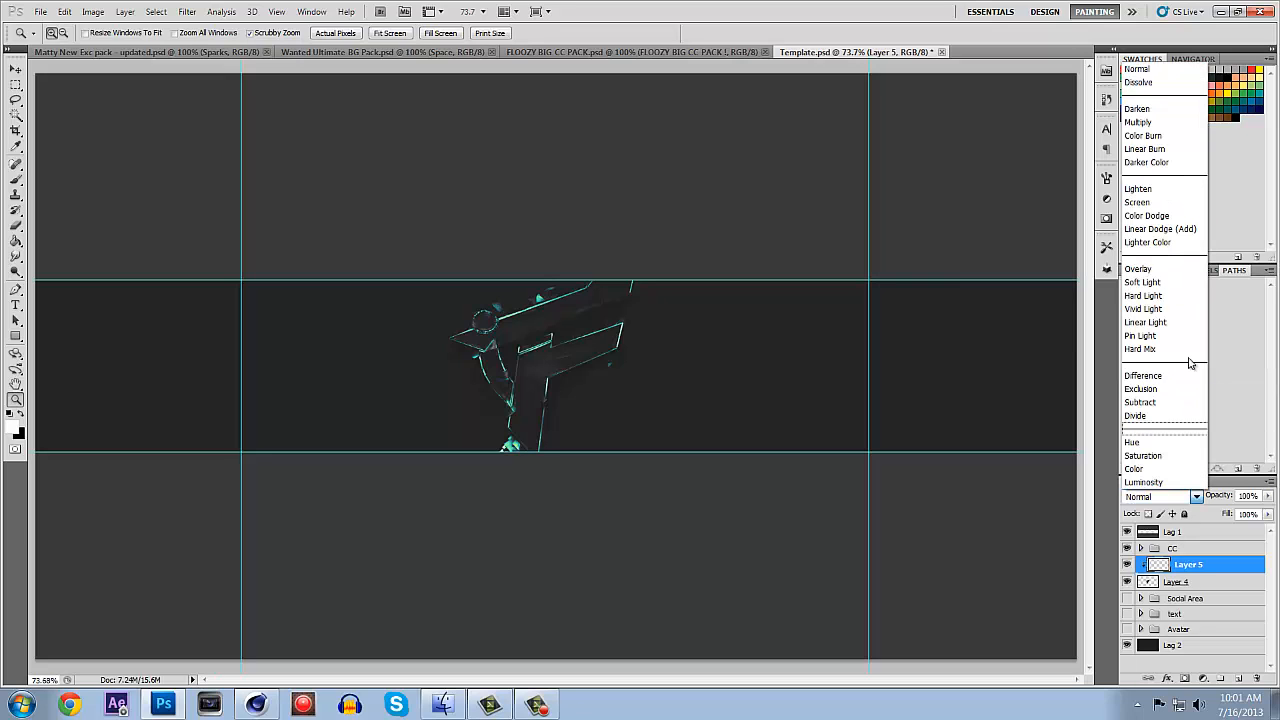
left_click(1193, 285)
Brush white highlights over the logo's shards and edges with a soft 114 px brush, and undo the last two dabs.
left_click(16, 180)
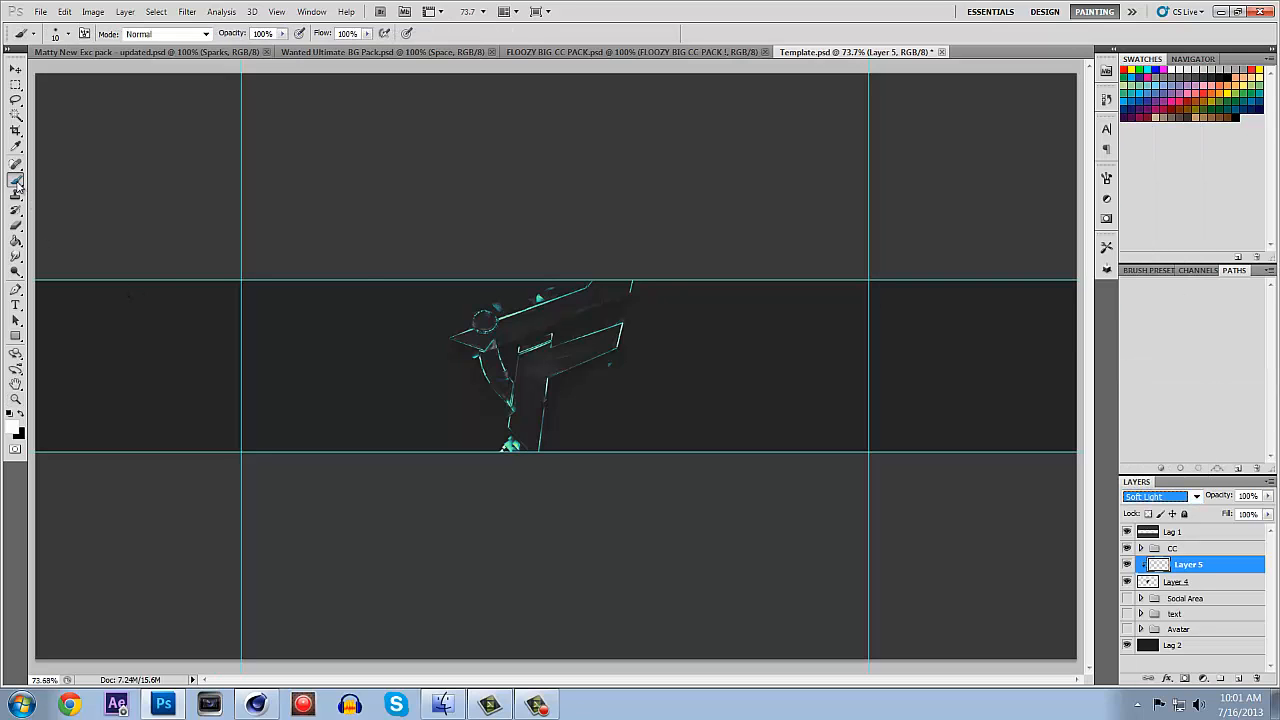
right_click(555, 447)
left_click_drag(560, 447, 535, 448)
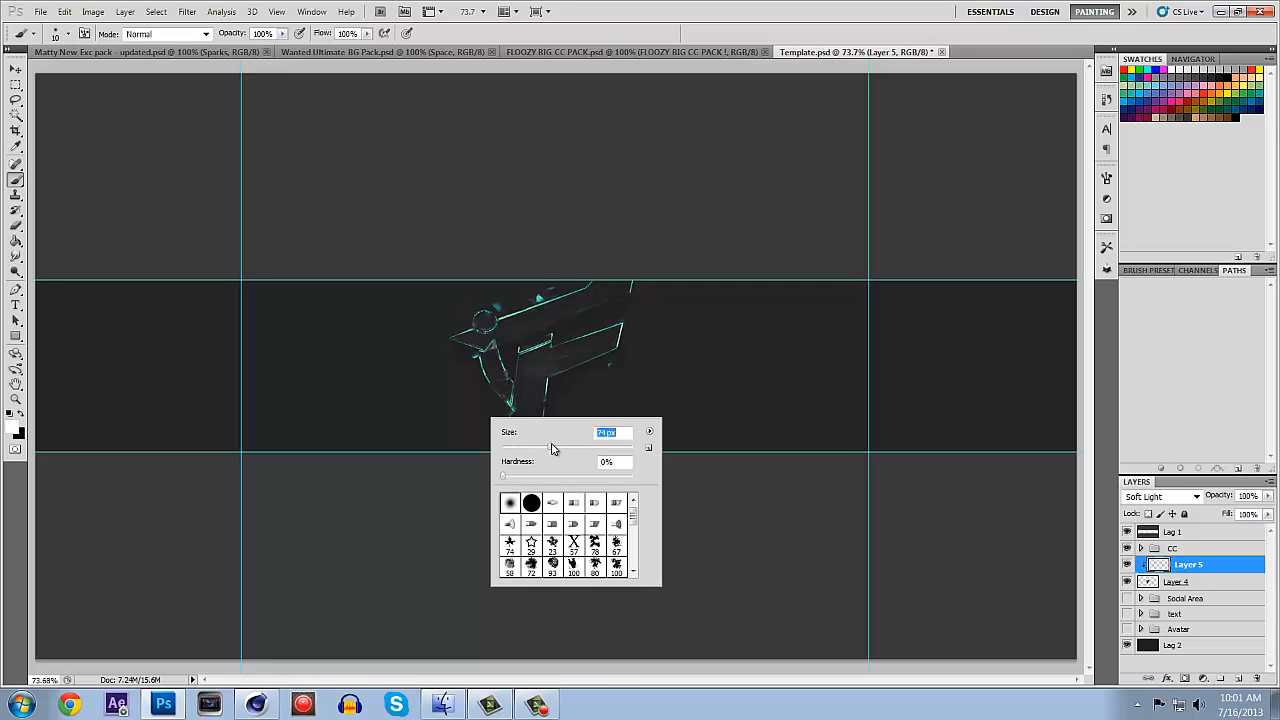
left_click(569, 447)
left_click_drag(455, 364, 498, 458)
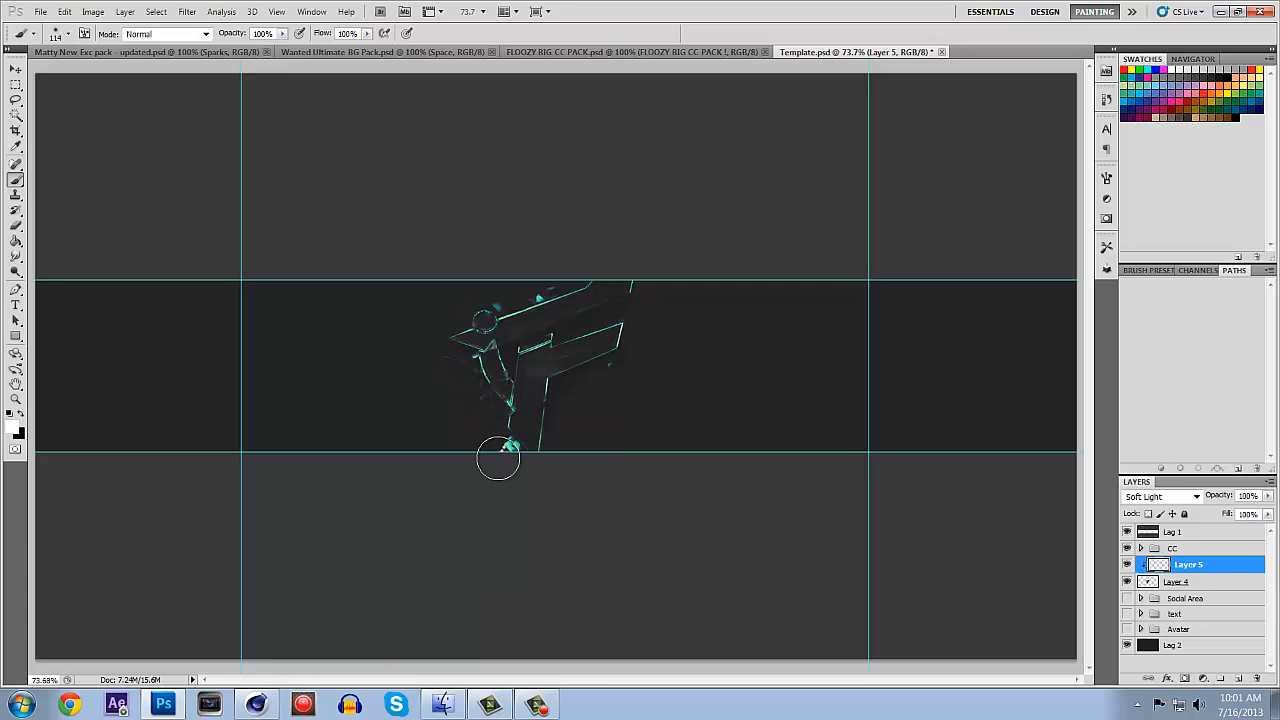
left_click(498, 458)
left_click(508, 298)
left_click(615, 342)
left_click(555, 460)
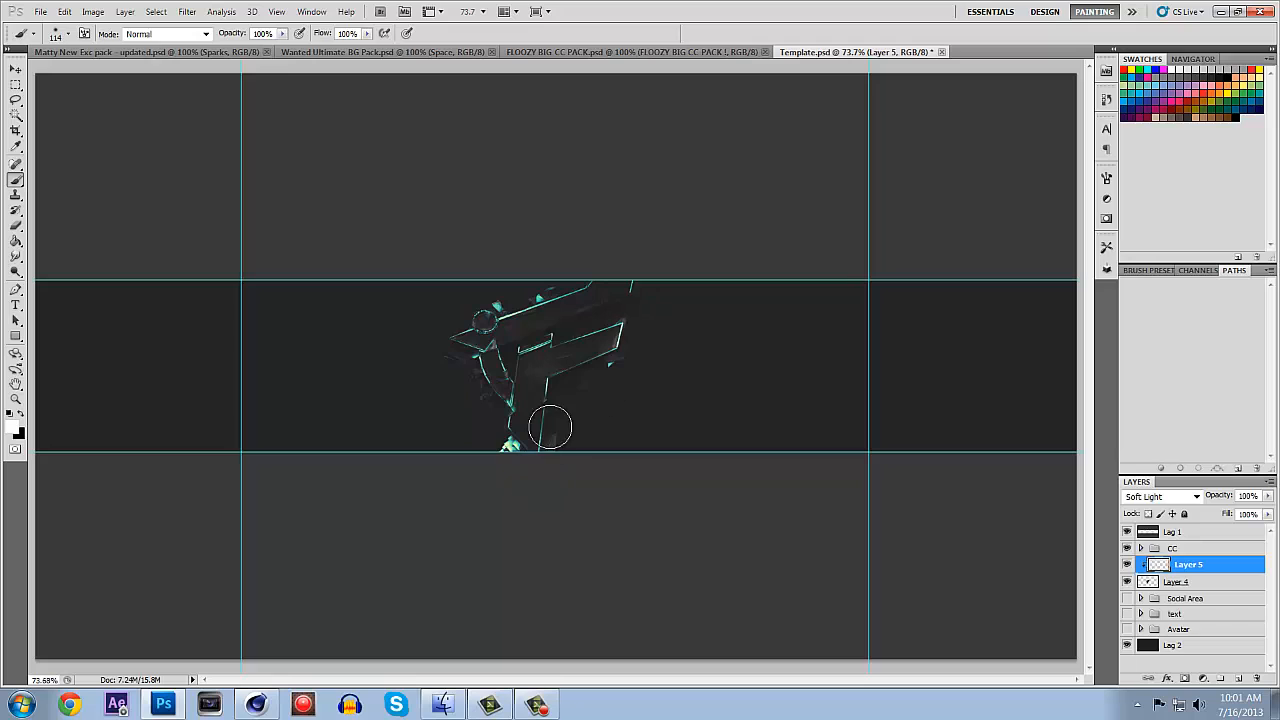
key("ctrl+alt+z")
key("ctrl+alt+z")
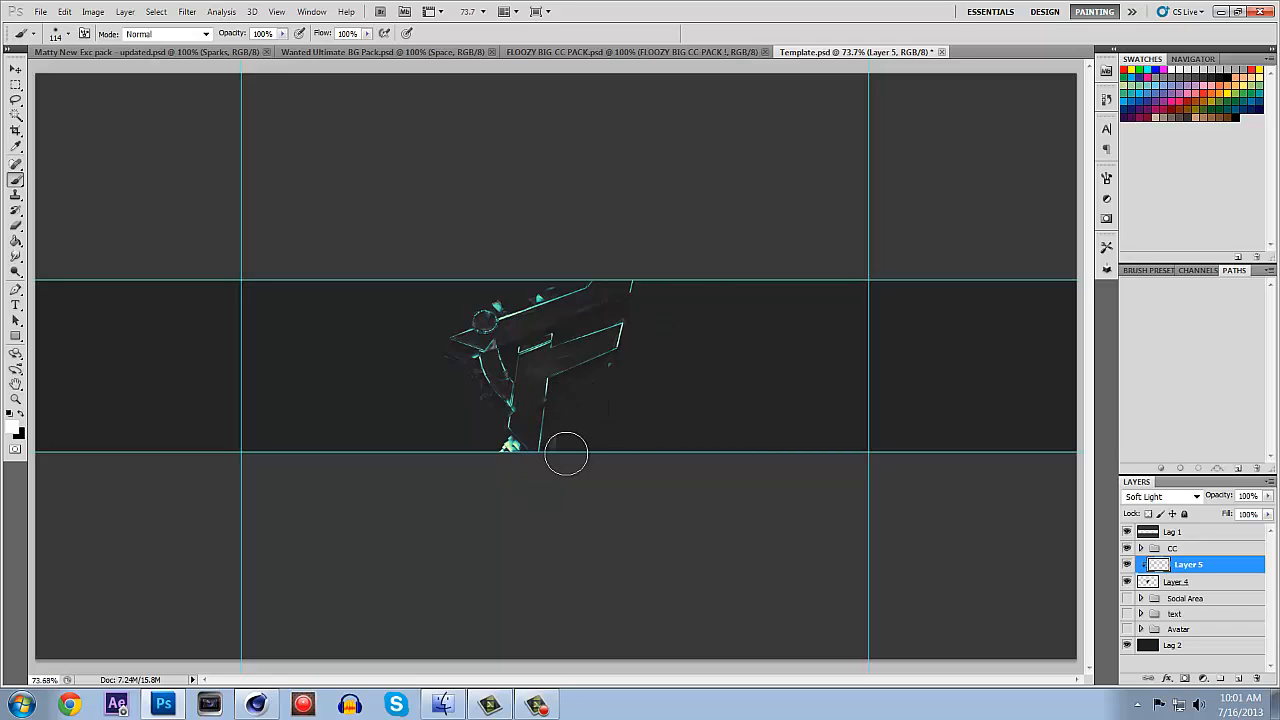
Dab more white over the logo's stem, upper edge and curved part, and merge the Soft Light layer down into the logo.
left_click(566, 453)
left_click(552, 279)
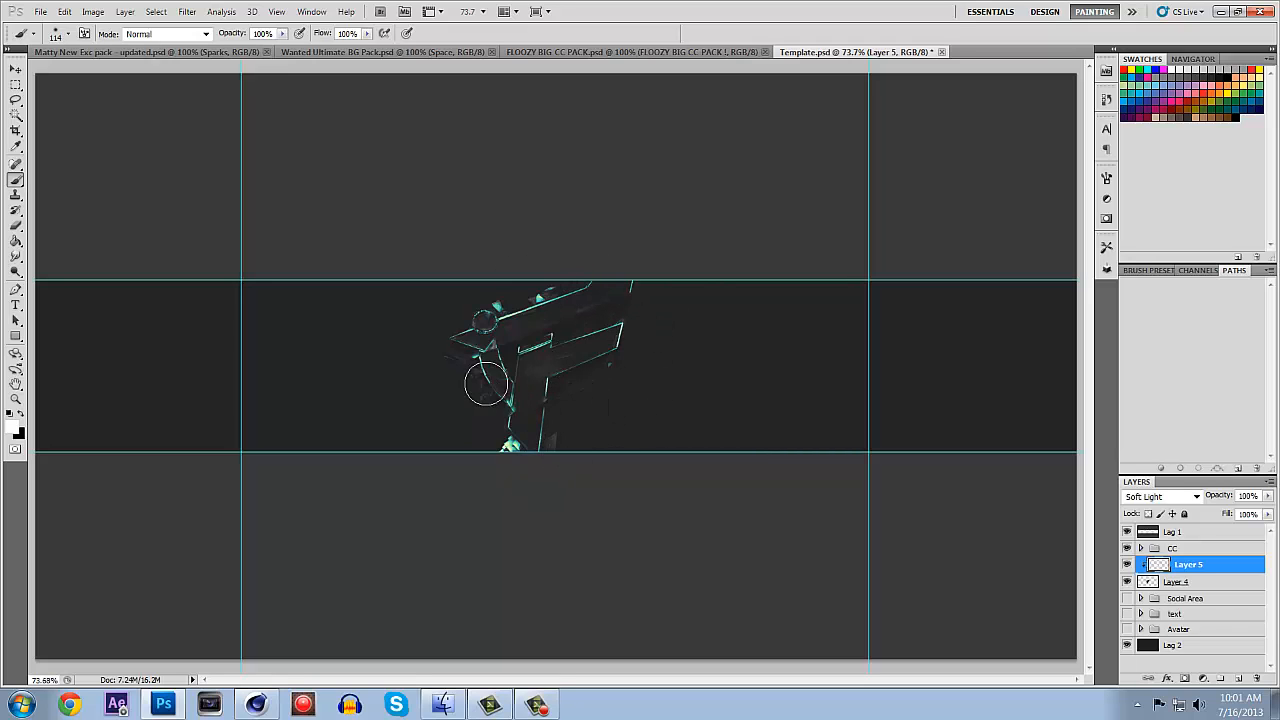
left_click(486, 384)
left_click(576, 326)
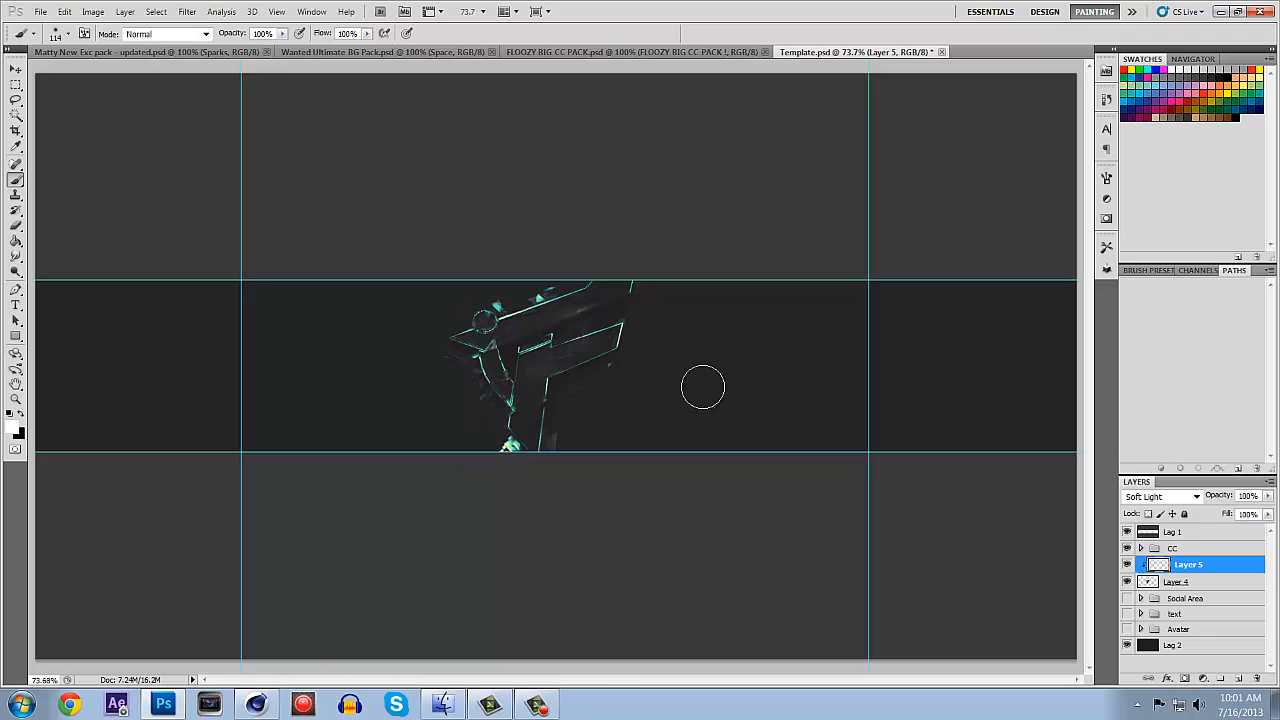
right_click(1196, 578)
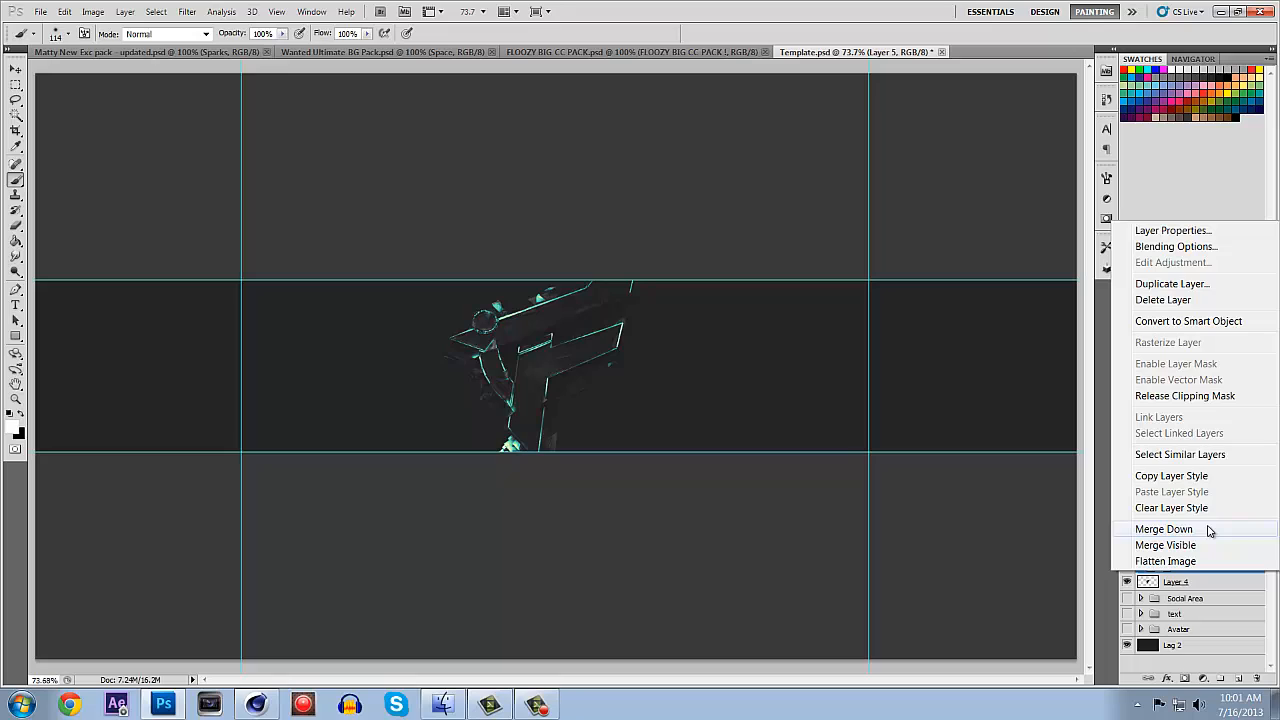
left_click(1175, 530)
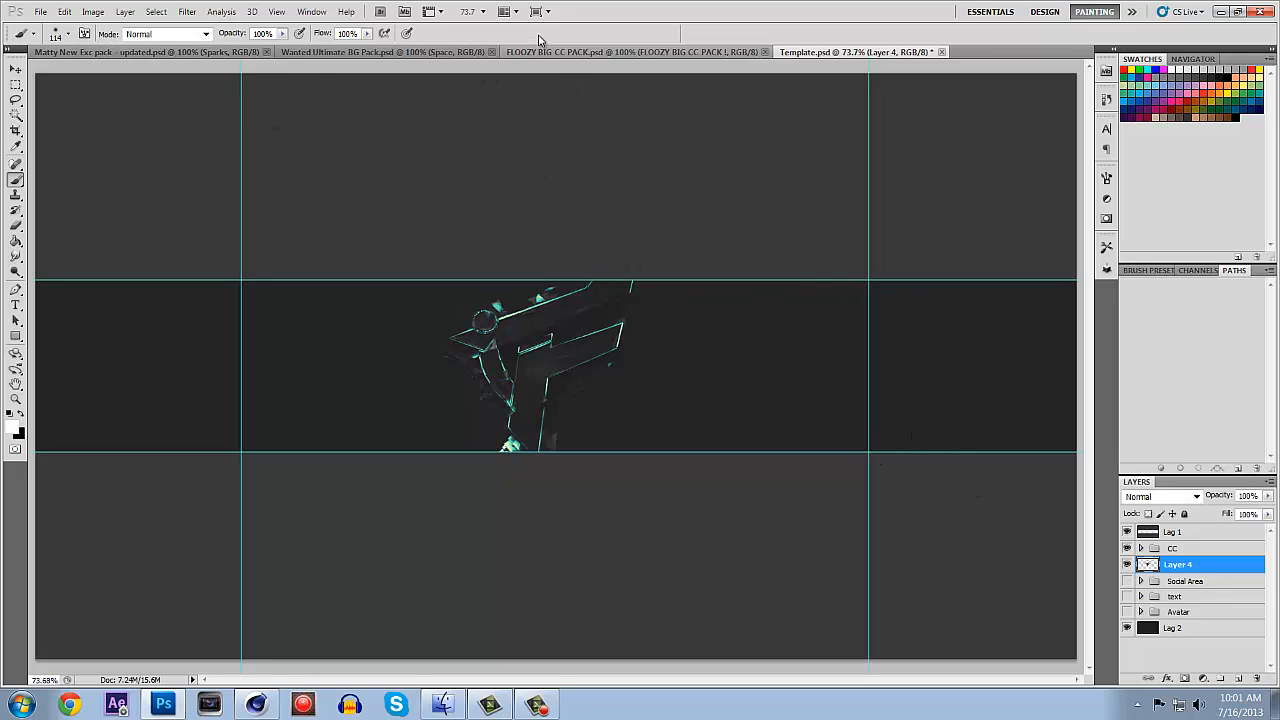
Look through the PART 4 colour-correction groups in FLOOZY BIG CC PACK.psd and close the document without saving.
left_click(615, 54)
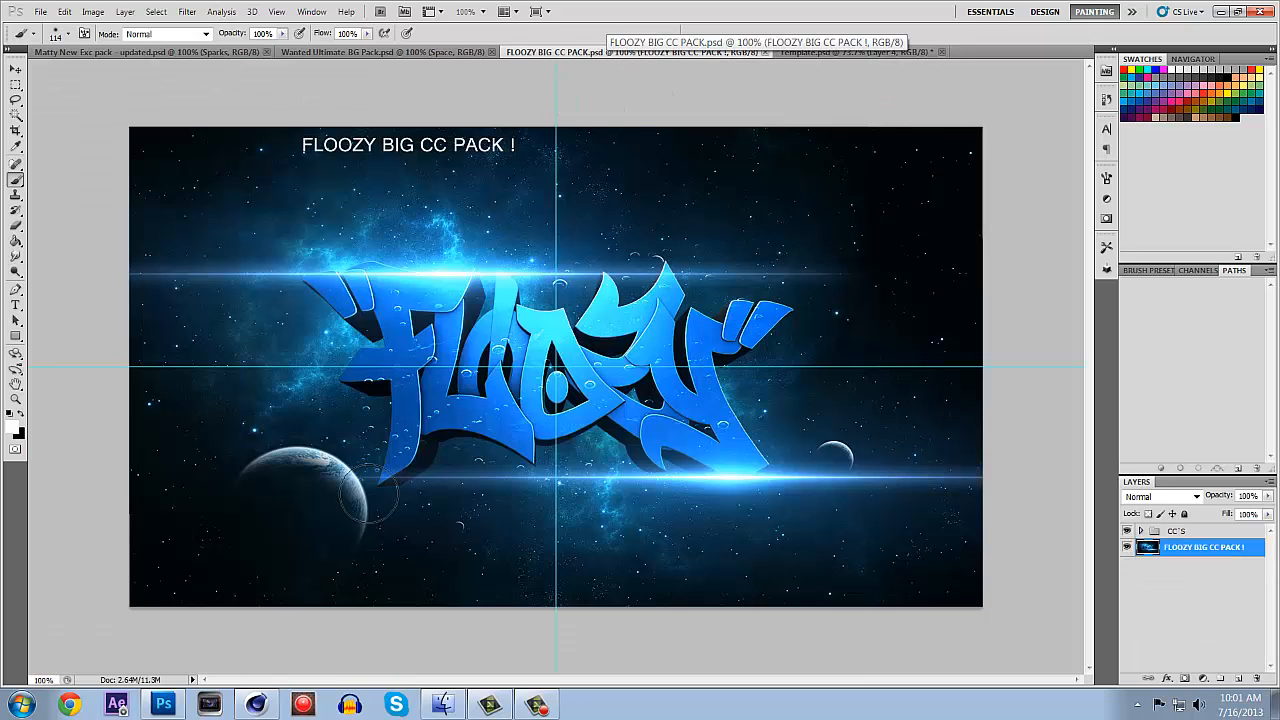
left_click_drag(568, 55, 464, 451)
left_click(1141, 532)
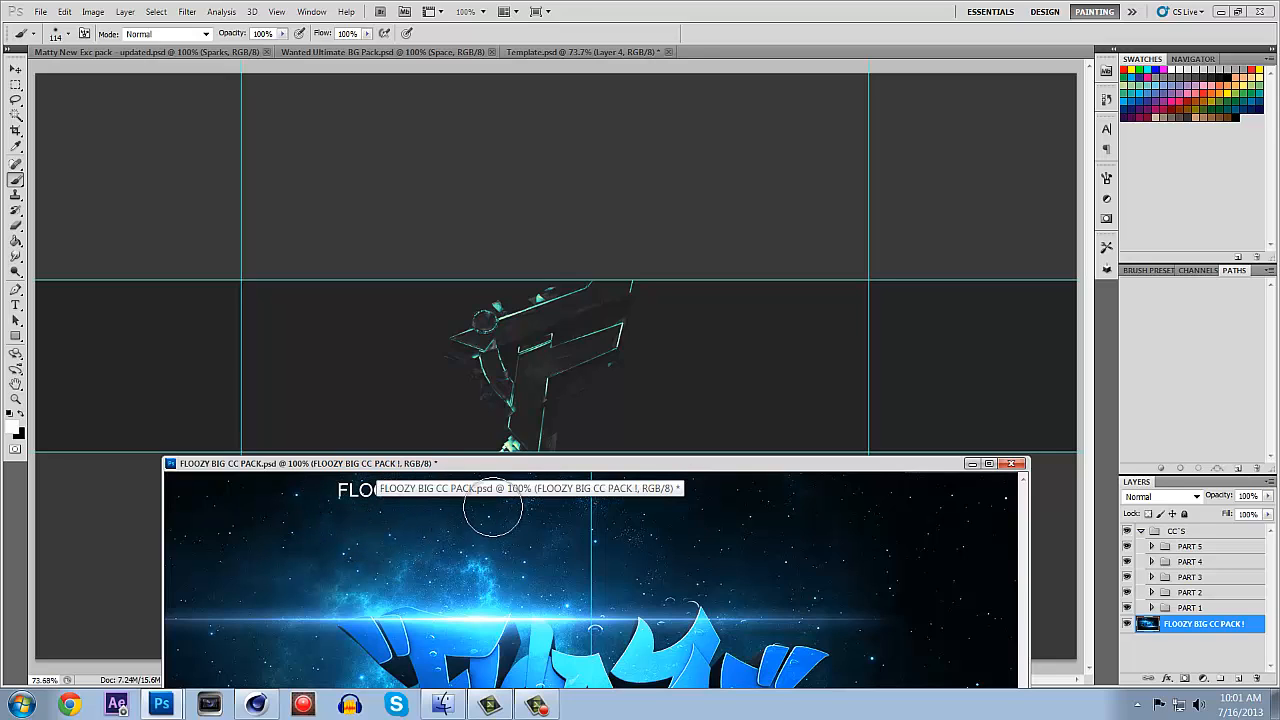
left_click(1151, 562)
scroll(1150, 570, "down", 1)
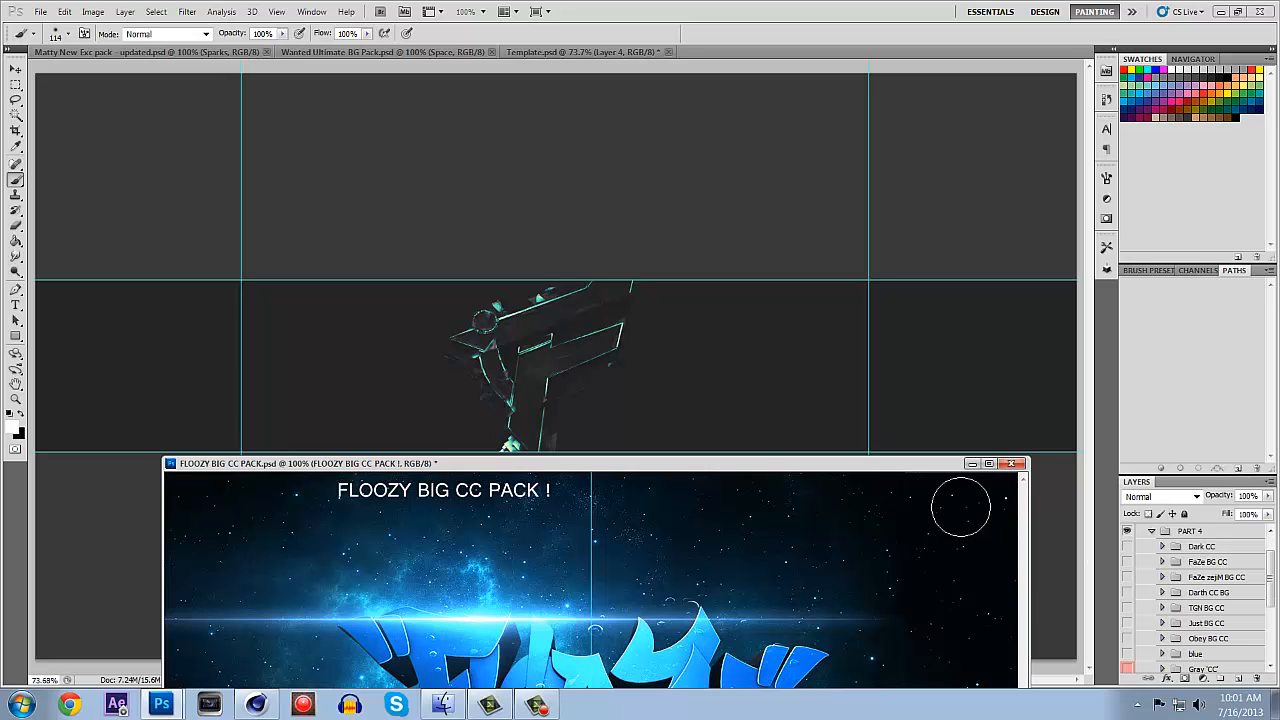
scroll(1141, 554, "down", 2)
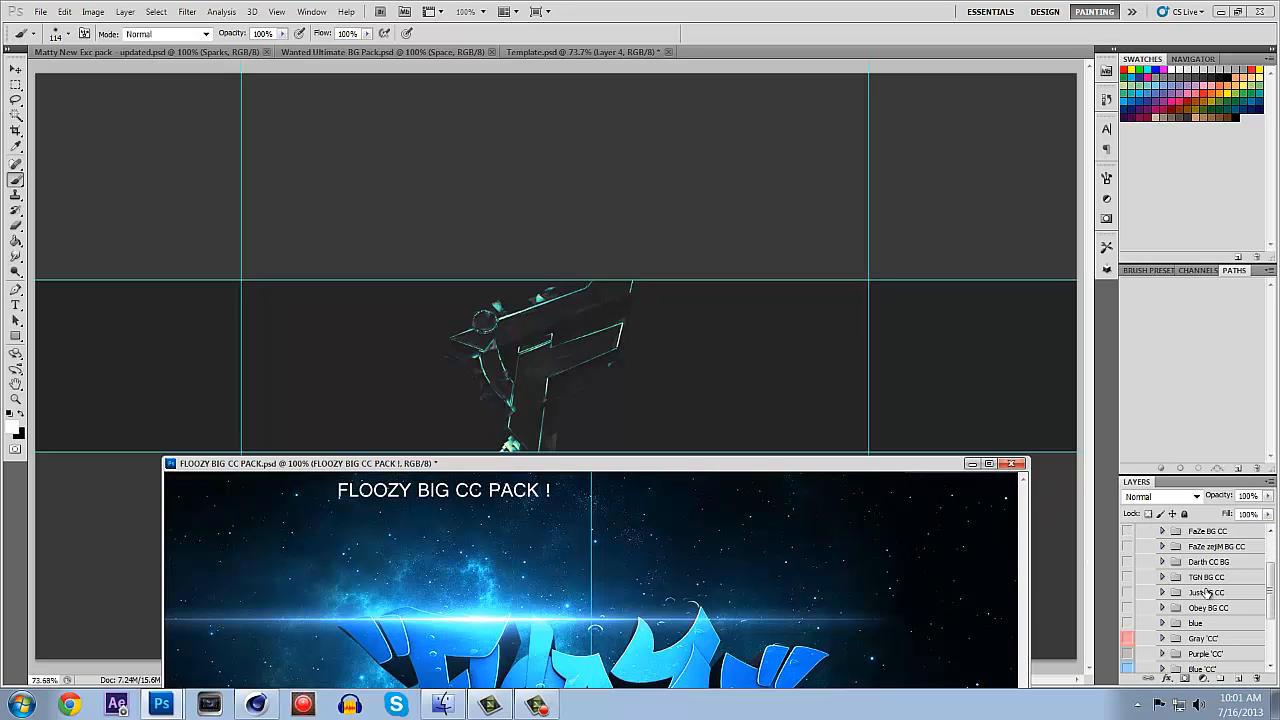
left_click(1012, 463)
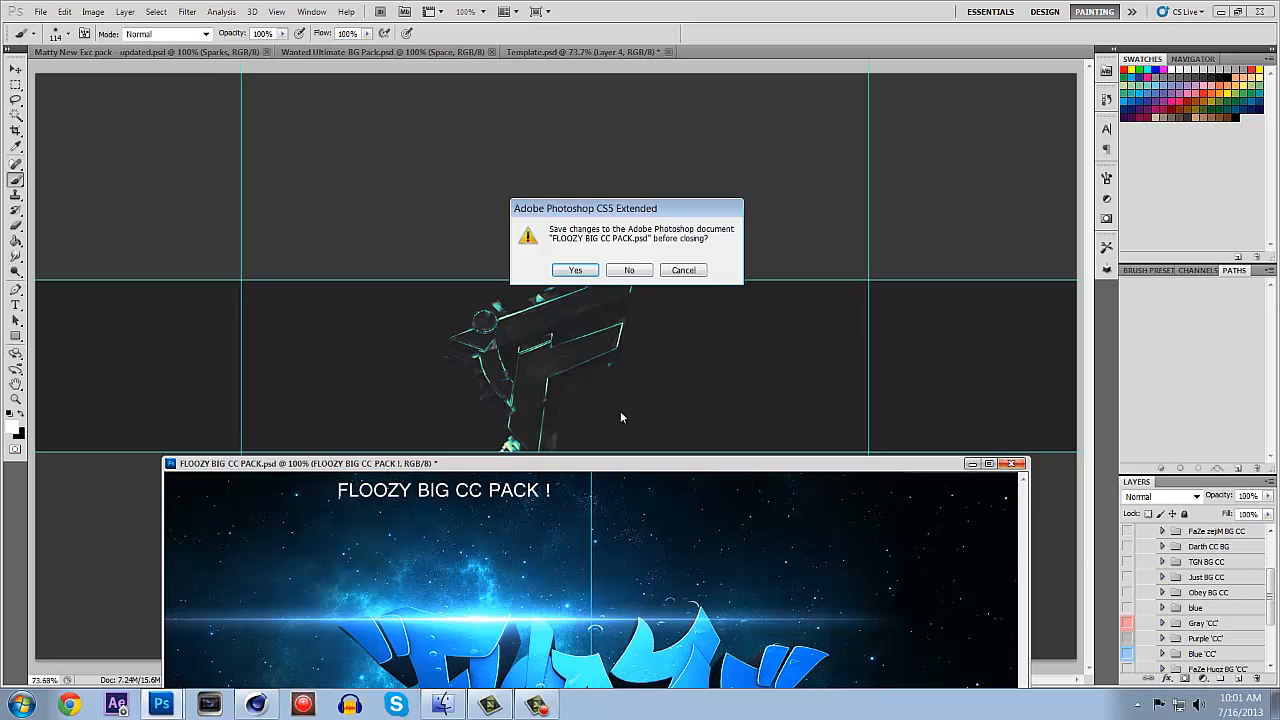
left_click(627, 271)
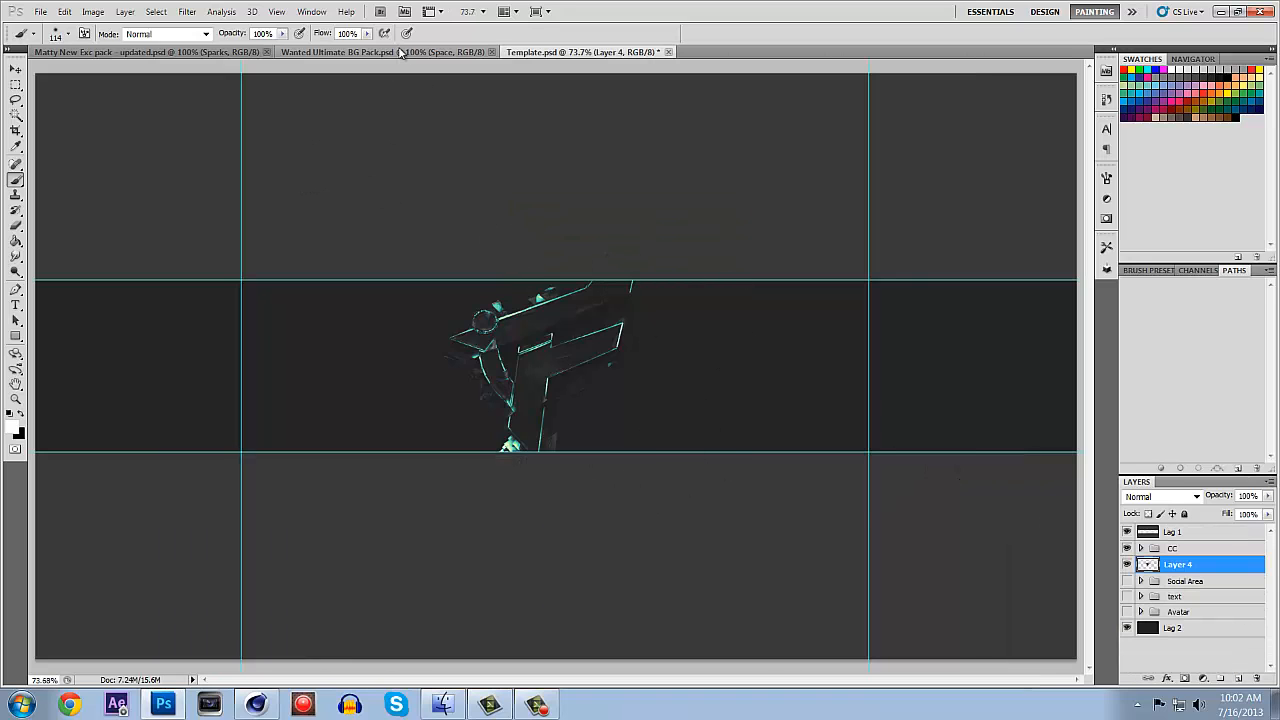
Float Wanted Ultimate BG Pack.psd, show light flare 1 from its Light Flares group, and copy that layer into Template.psd.
left_click(400, 52)
left_click_drag(409, 55, 355, 435)
left_click(786, 529)
left_click(636, 262)
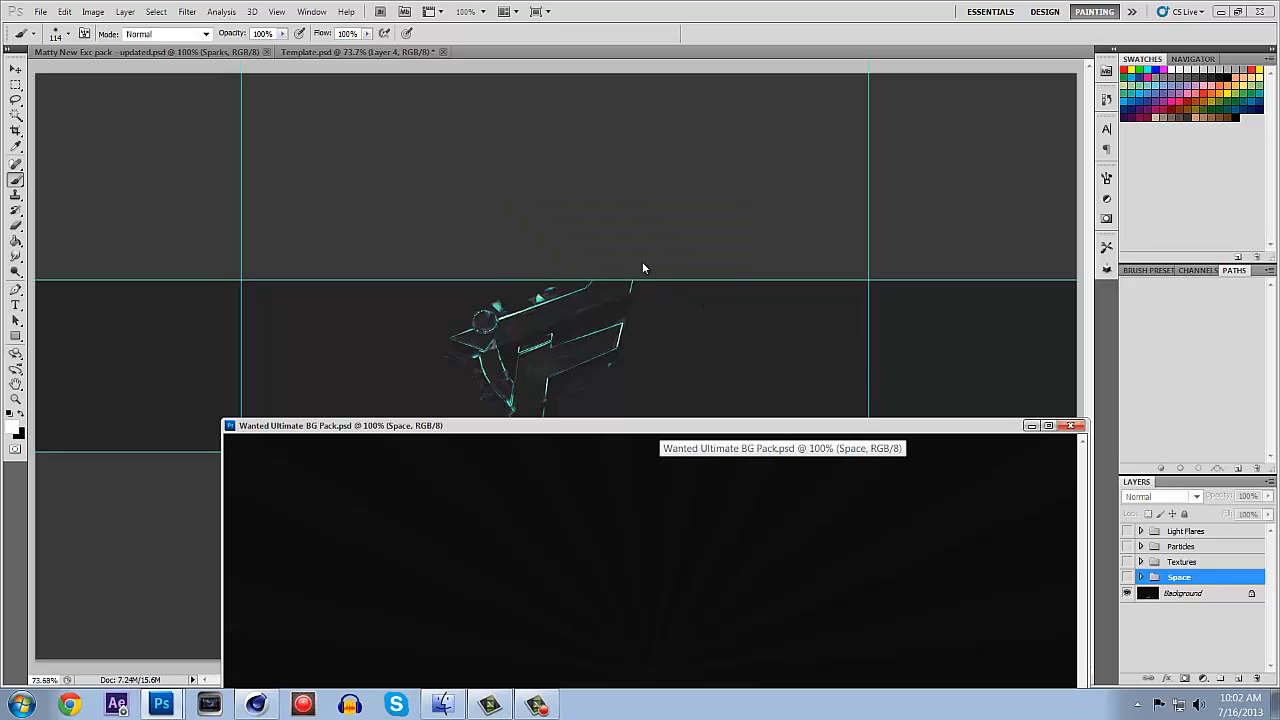
left_click(1141, 531)
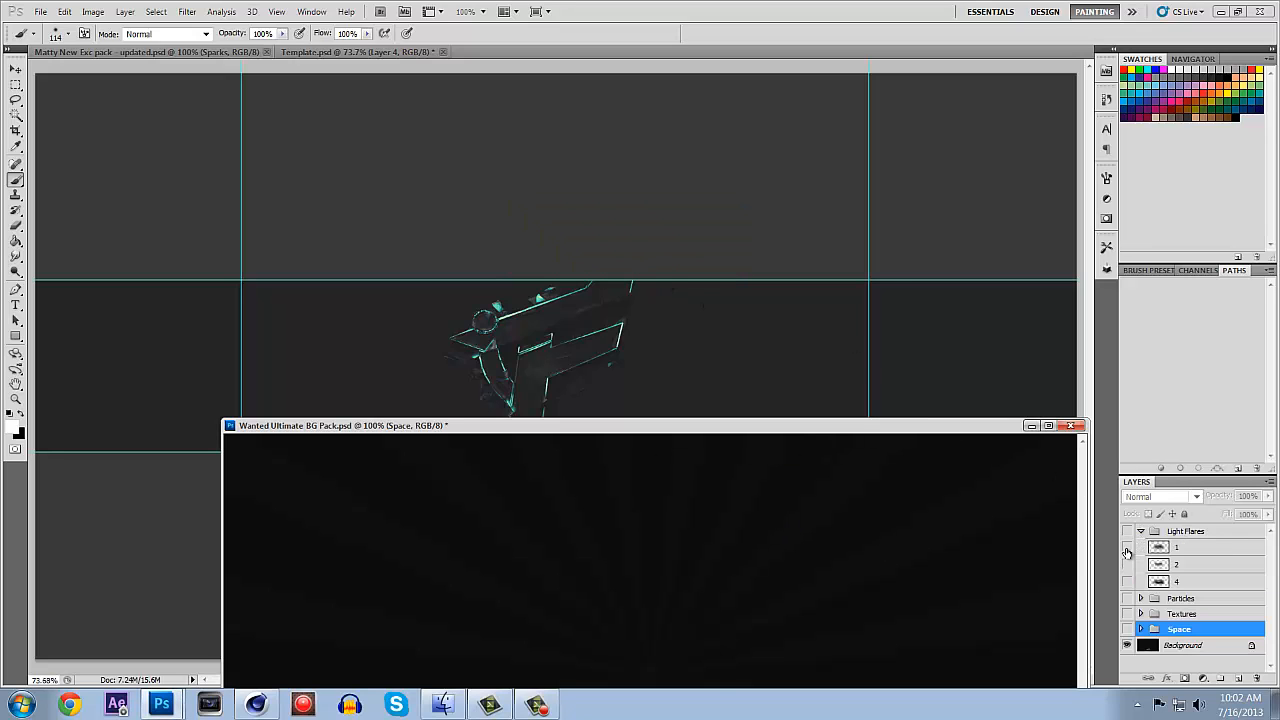
left_click(1127, 546)
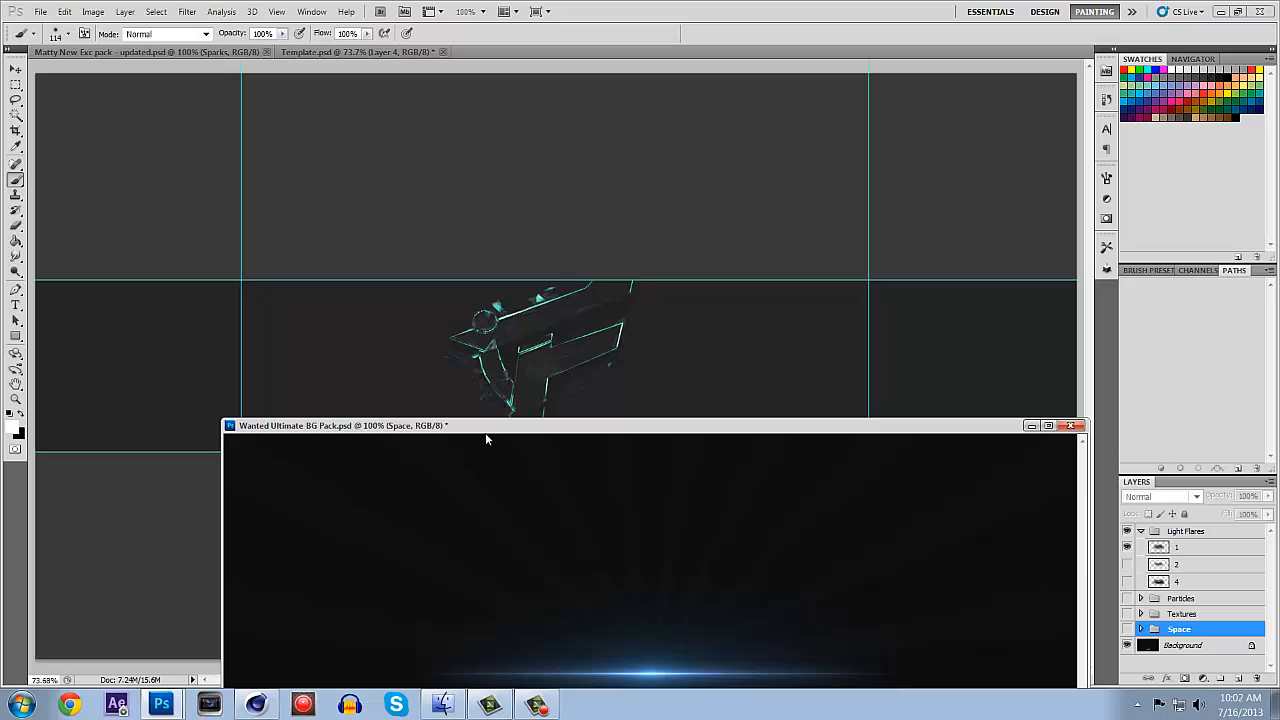
left_click_drag(1200, 548, 490, 290)
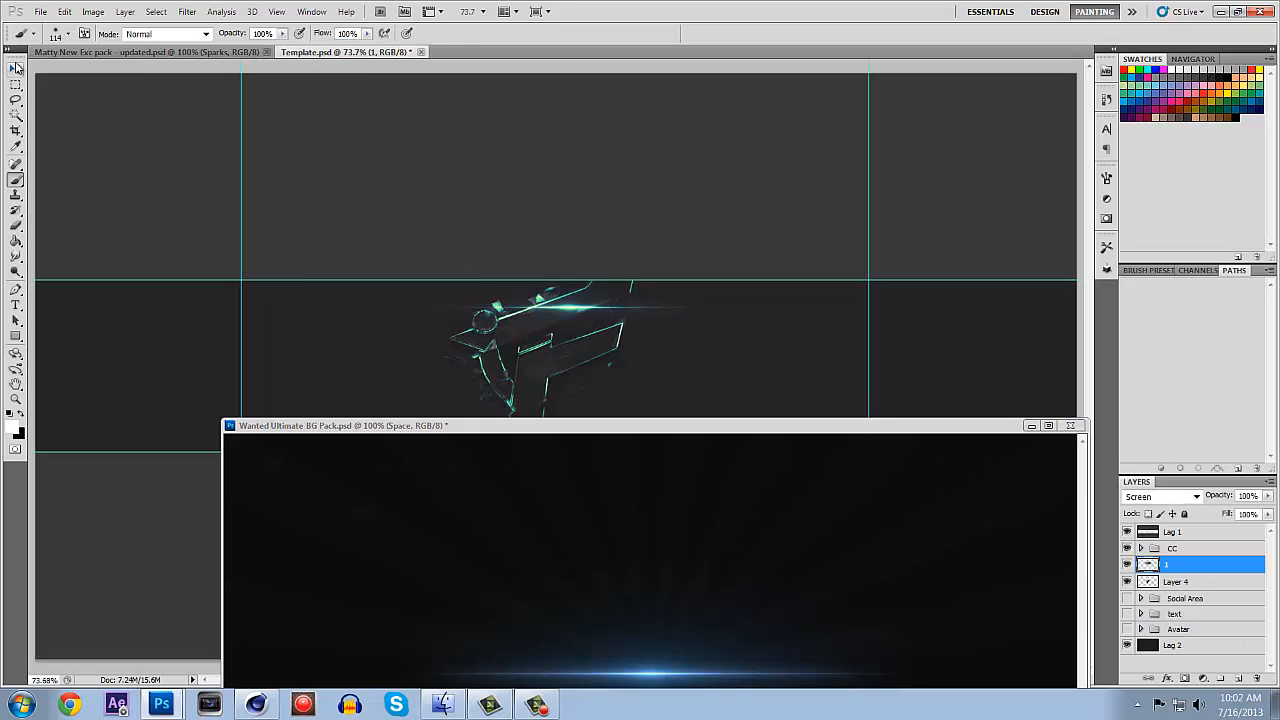
Move the light flare up to the banner's top edge and place its layer above the CC group in Template.psd.
left_click(15, 71)
left_click_drag(594, 291, 588, 294)
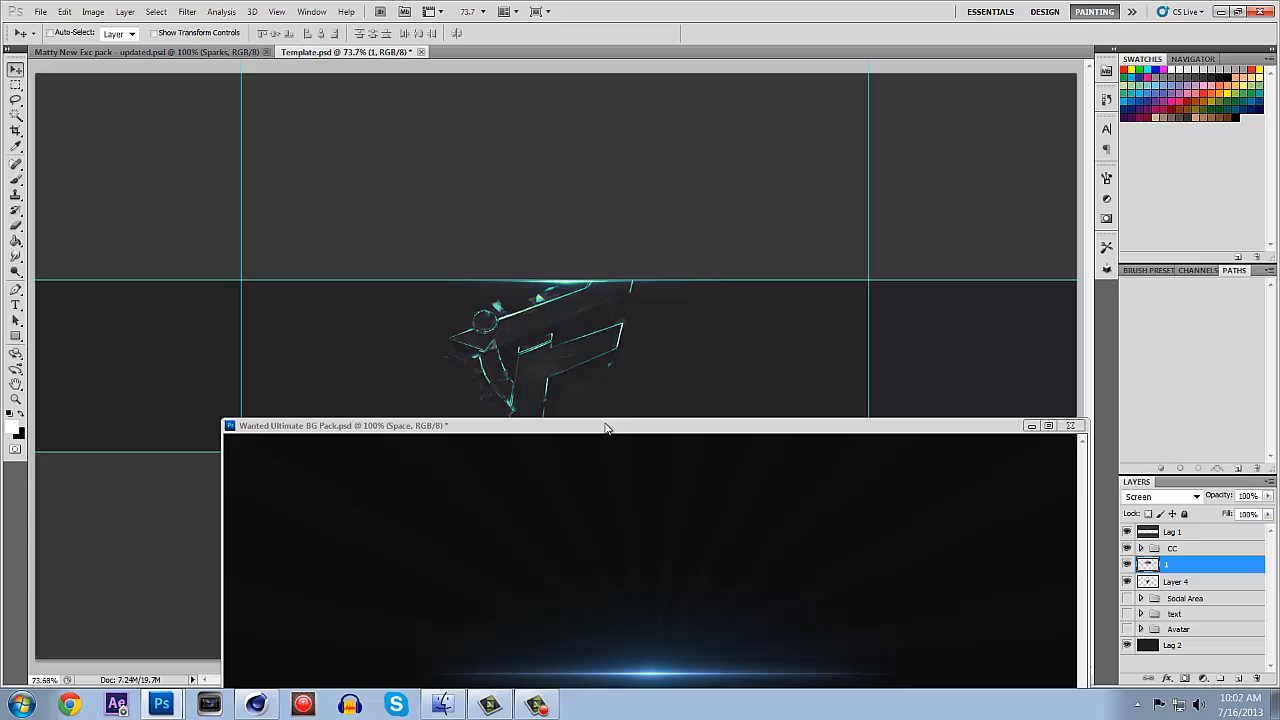
left_click_drag(605, 427, 637, 51)
left_click(345, 51)
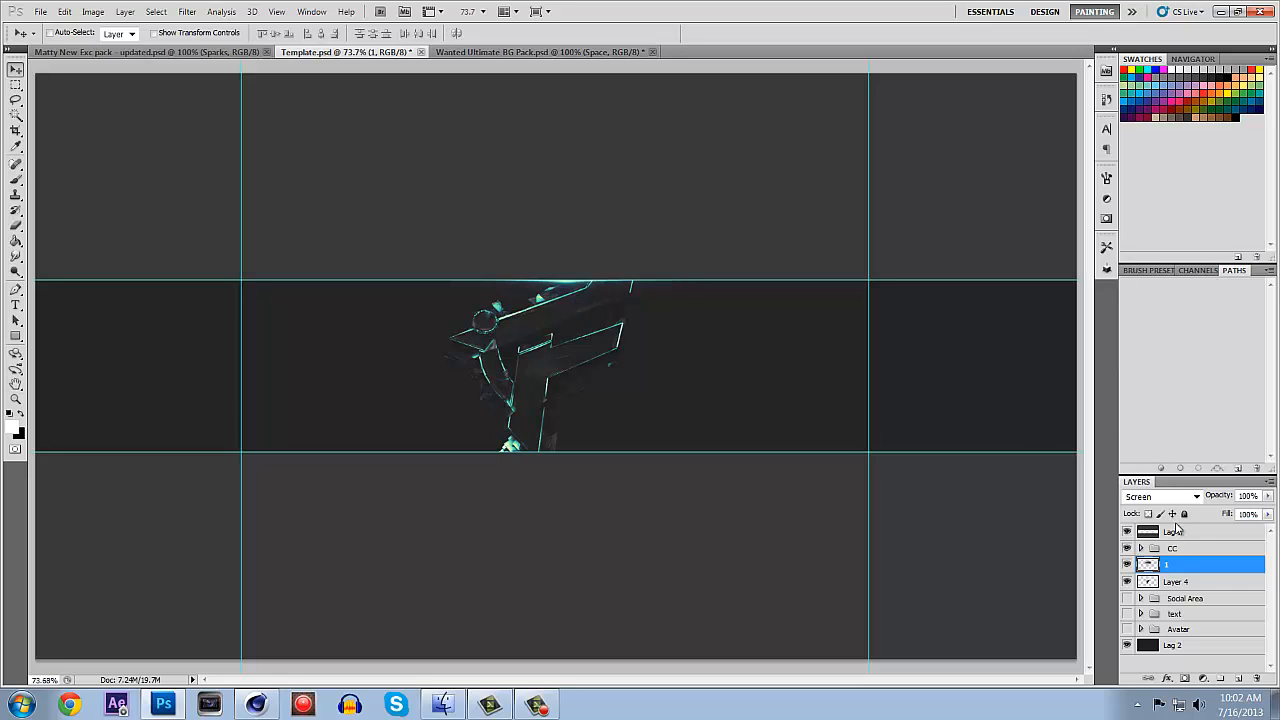
left_click_drag(1173, 566, 1170, 541)
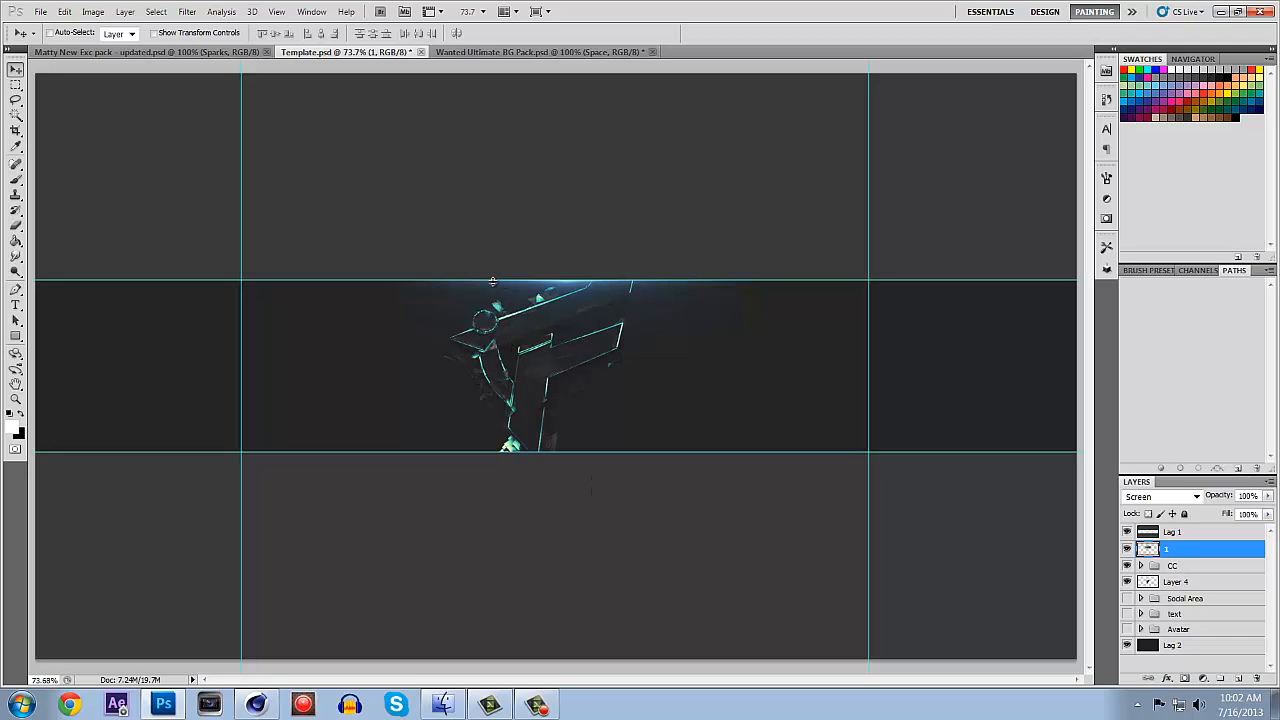
Add a Hue/Saturation adjustment clipped to the light flare and set its hue to -21.
left_click(1203, 679)
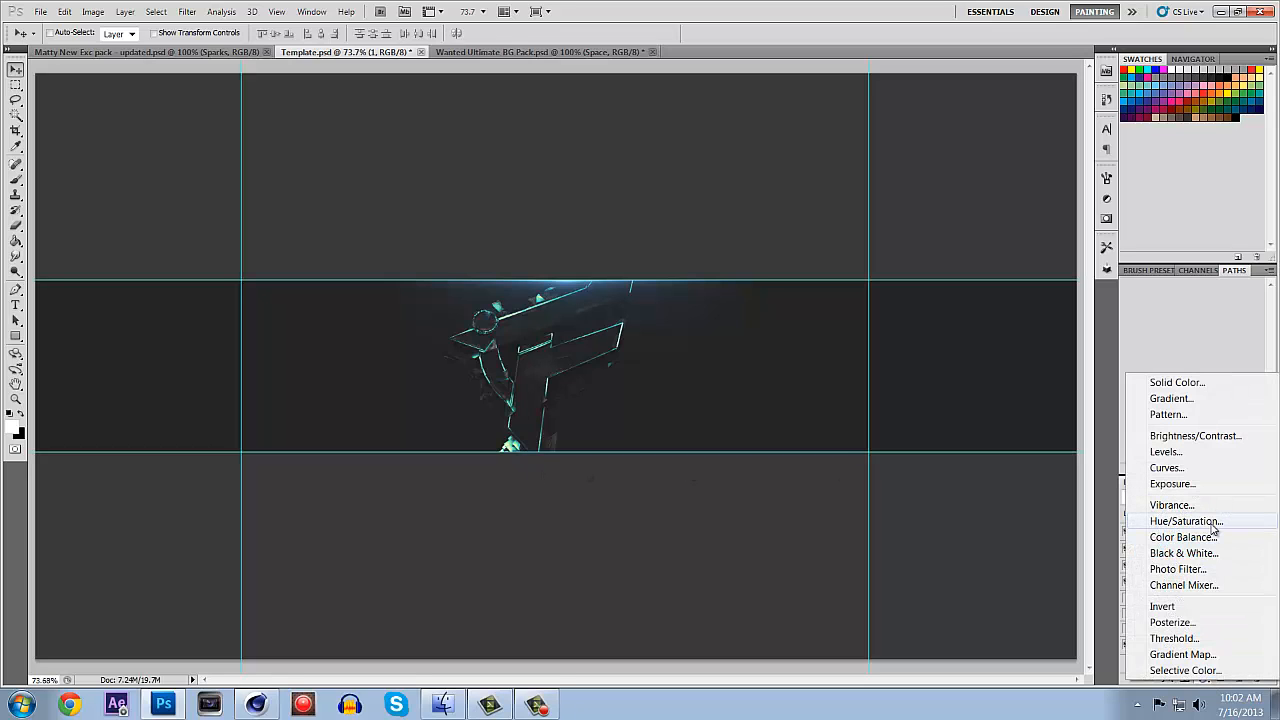
left_click(1186, 521)
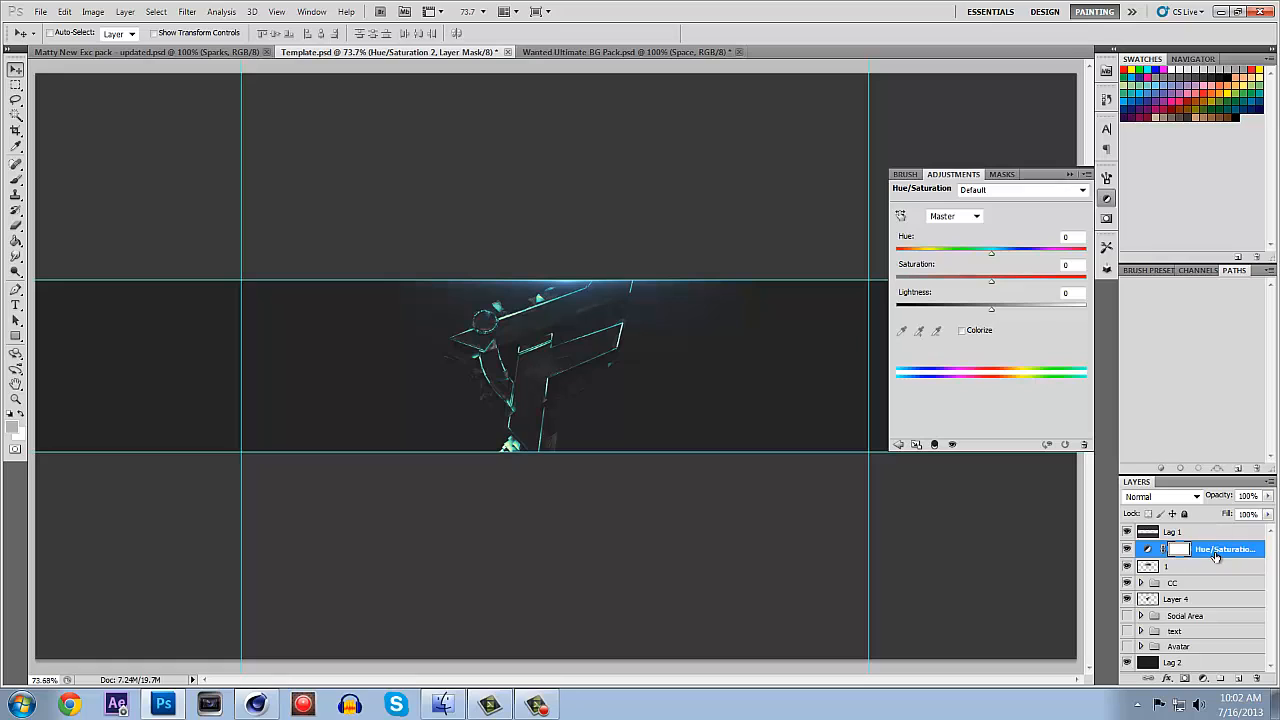
right_click(1216, 557)
left_click(1131, 373)
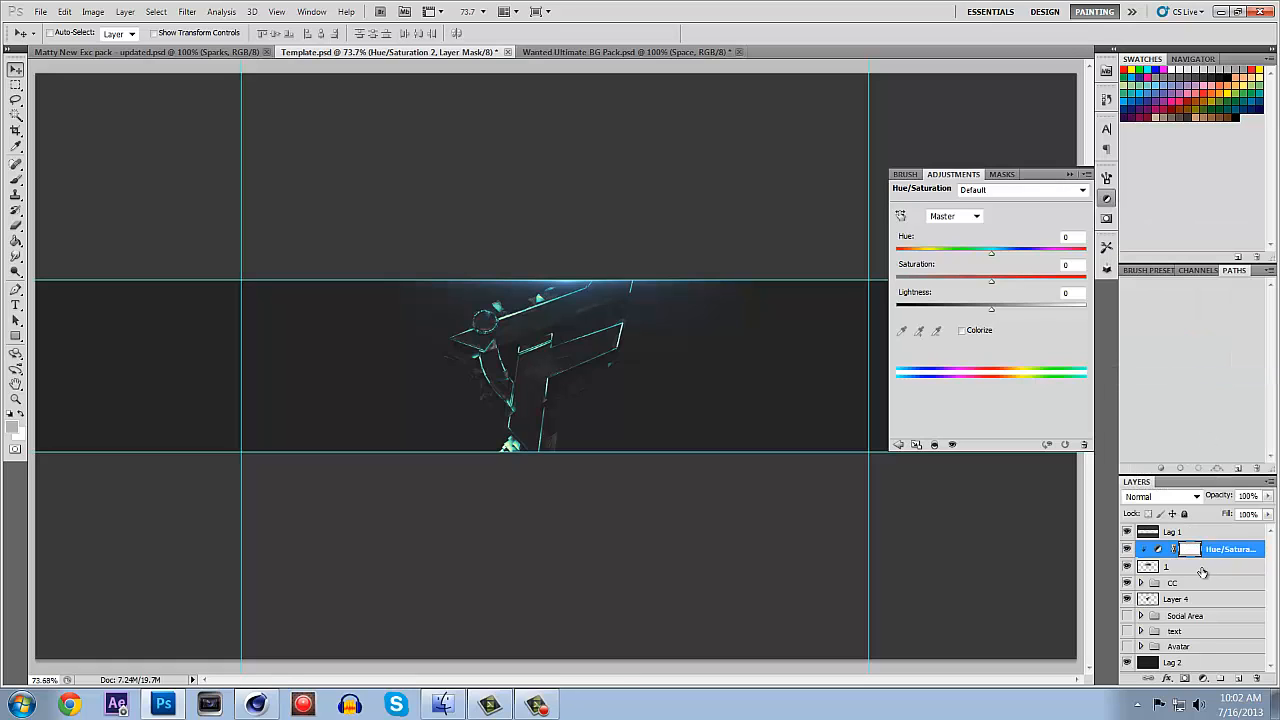
left_click_drag(991, 251, 1016, 259)
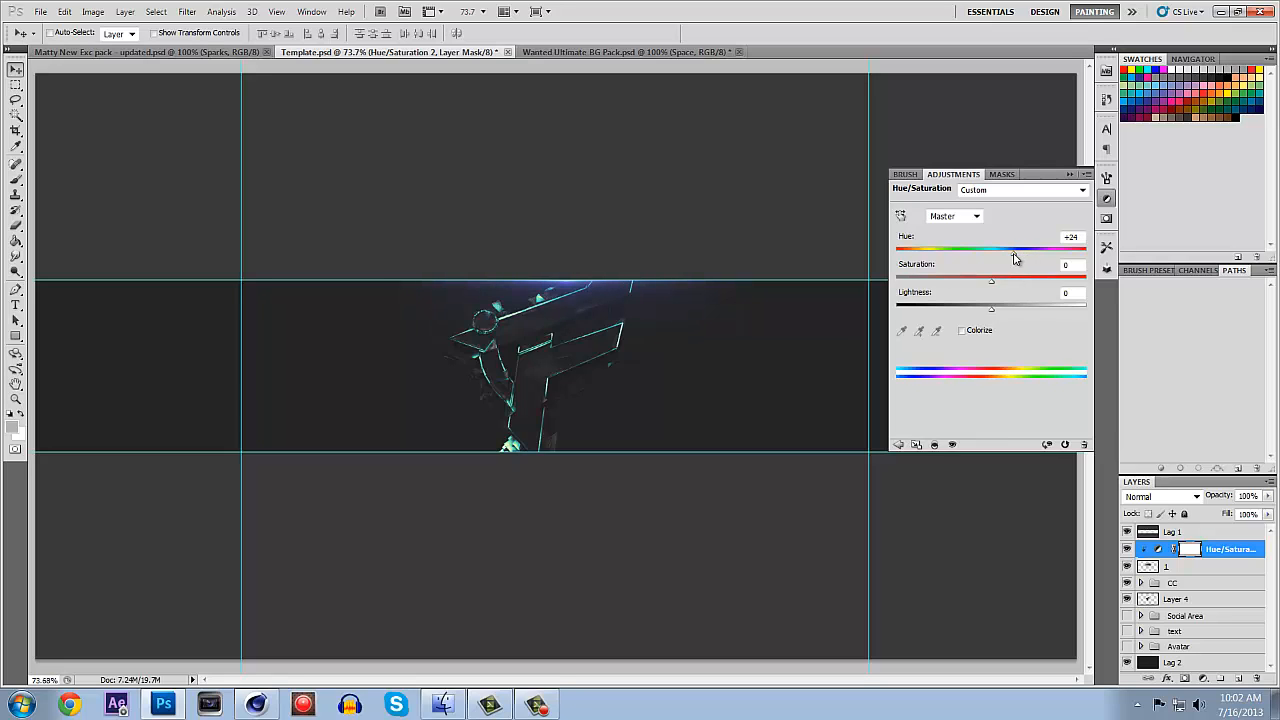
left_click_drag(1012, 260, 973, 258)
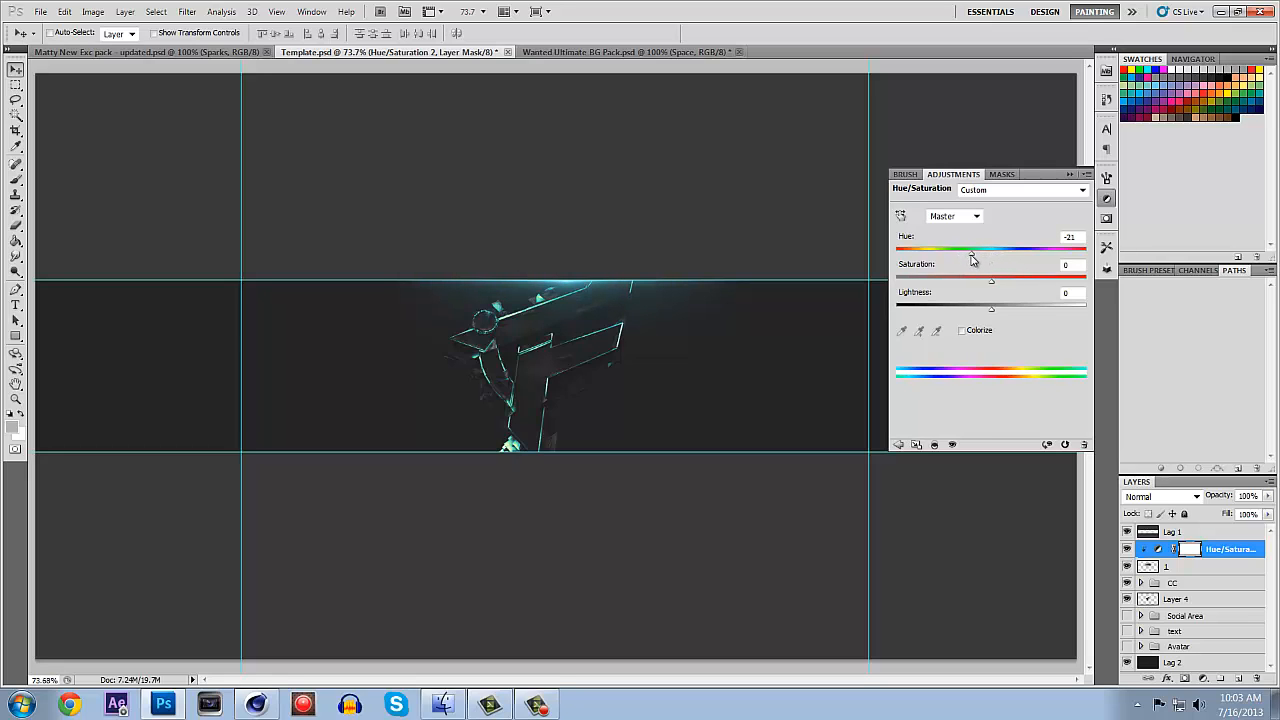
left_click(1106, 198)
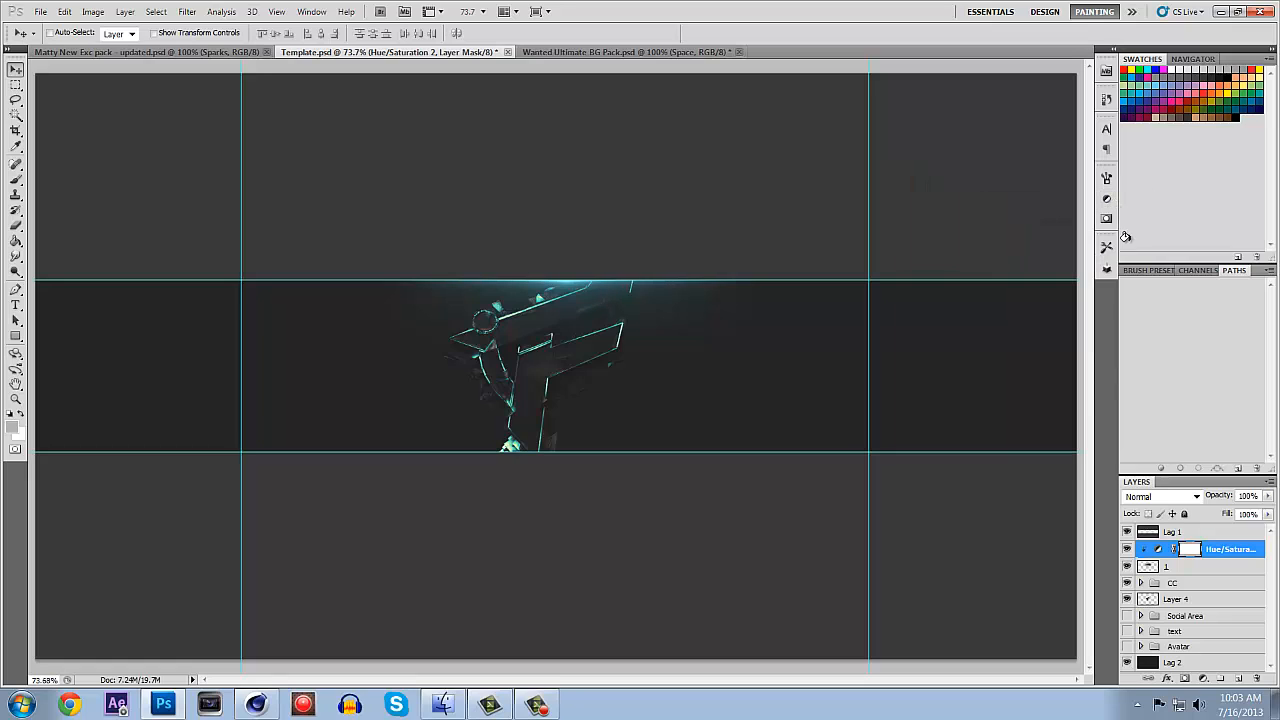
Duplicate light flare layer 1, place the copy above the Hue/Saturation adjustment, and move it down to the banner's bottom edge.
left_click(1229, 564)
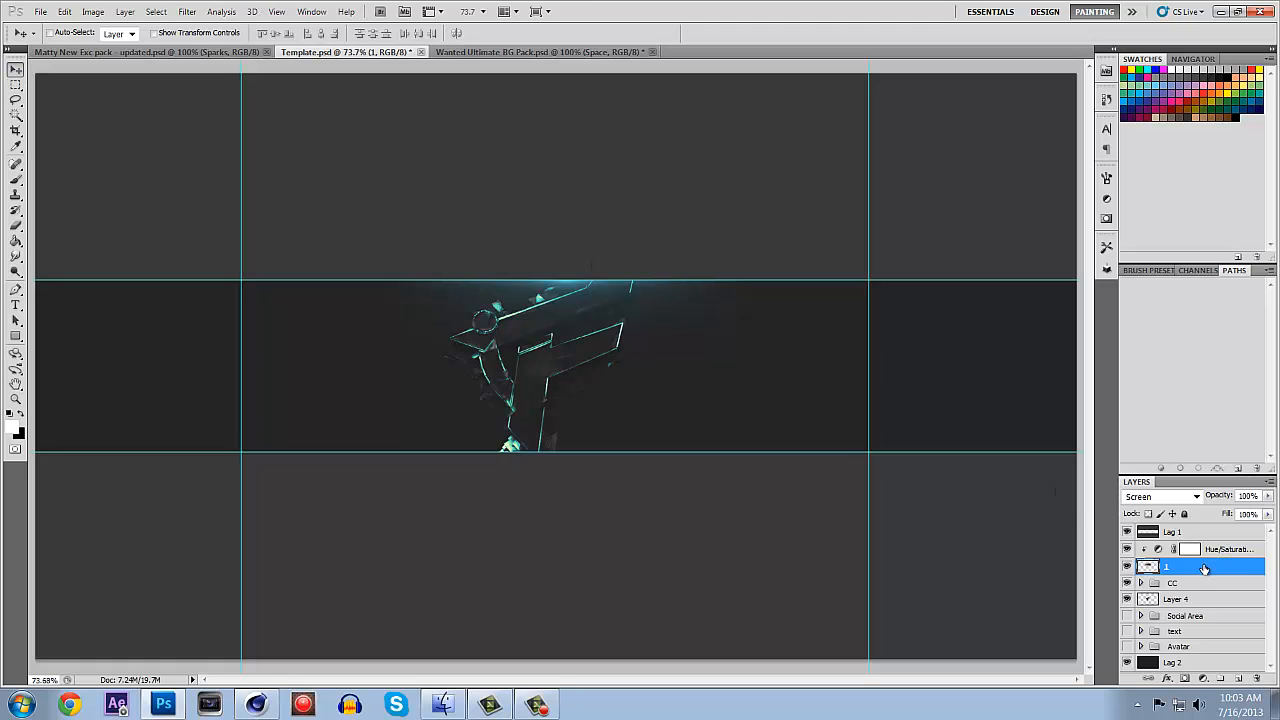
key("ctrl+j")
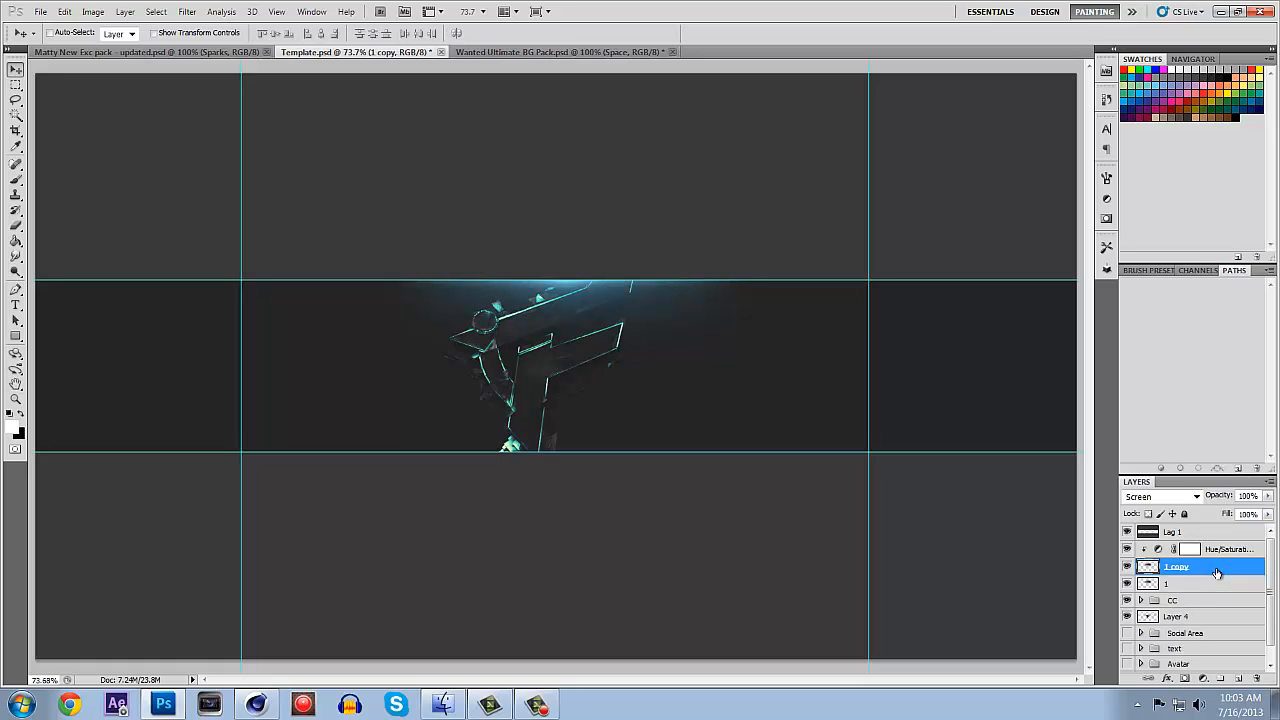
left_click_drag(1217, 573, 1219, 545)
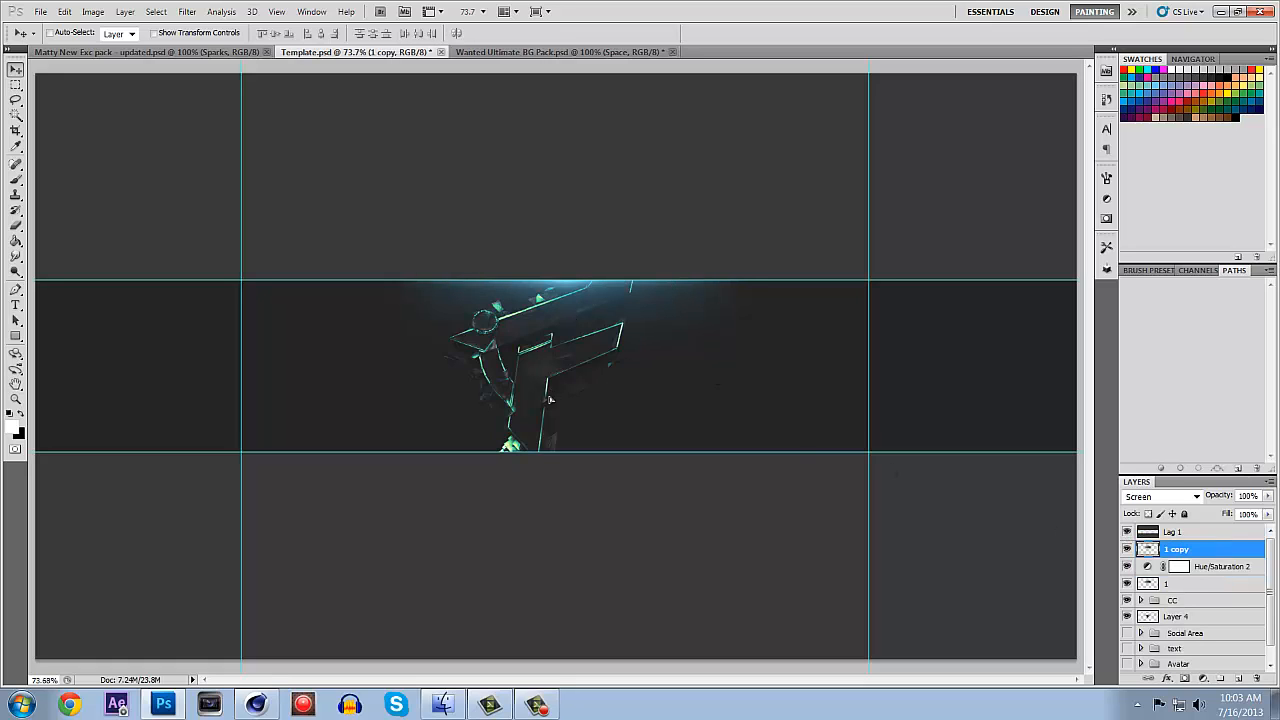
left_click_drag(549, 435, 549, 489)
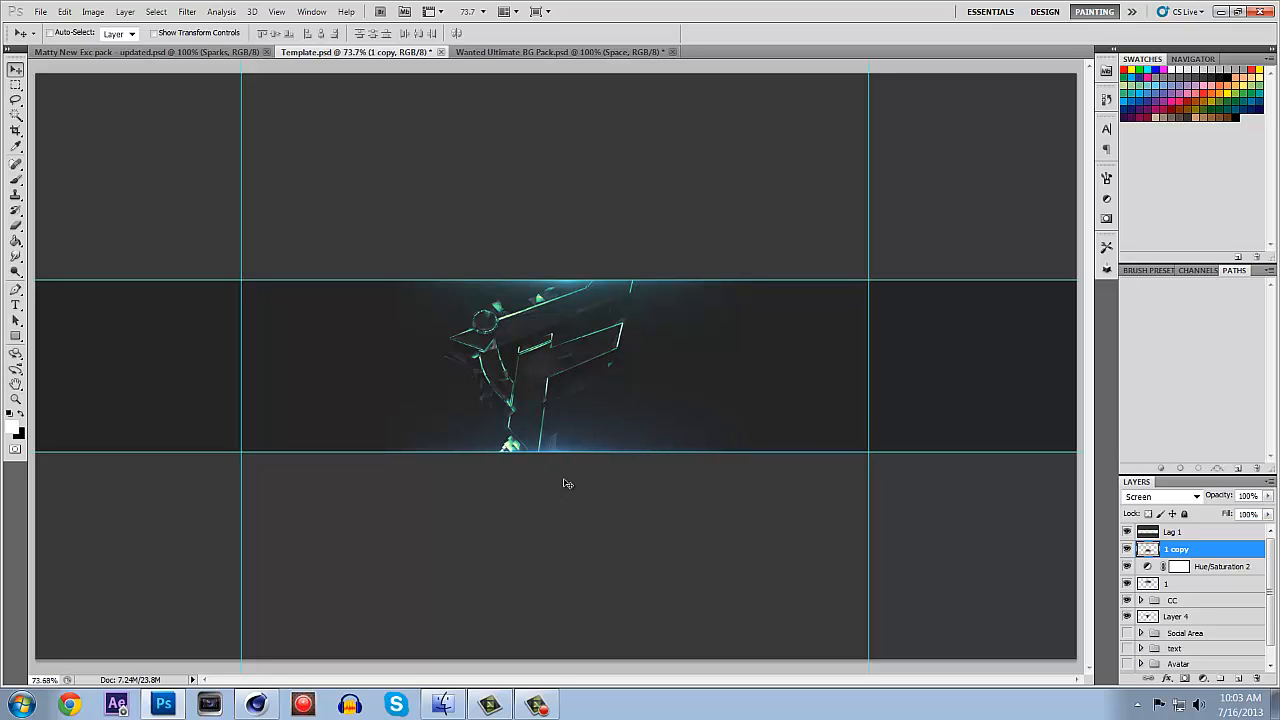
Clip the original Hue/Saturation adjustment to light flare layer 1 again.
left_click(1233, 575)
right_click(1233, 576)
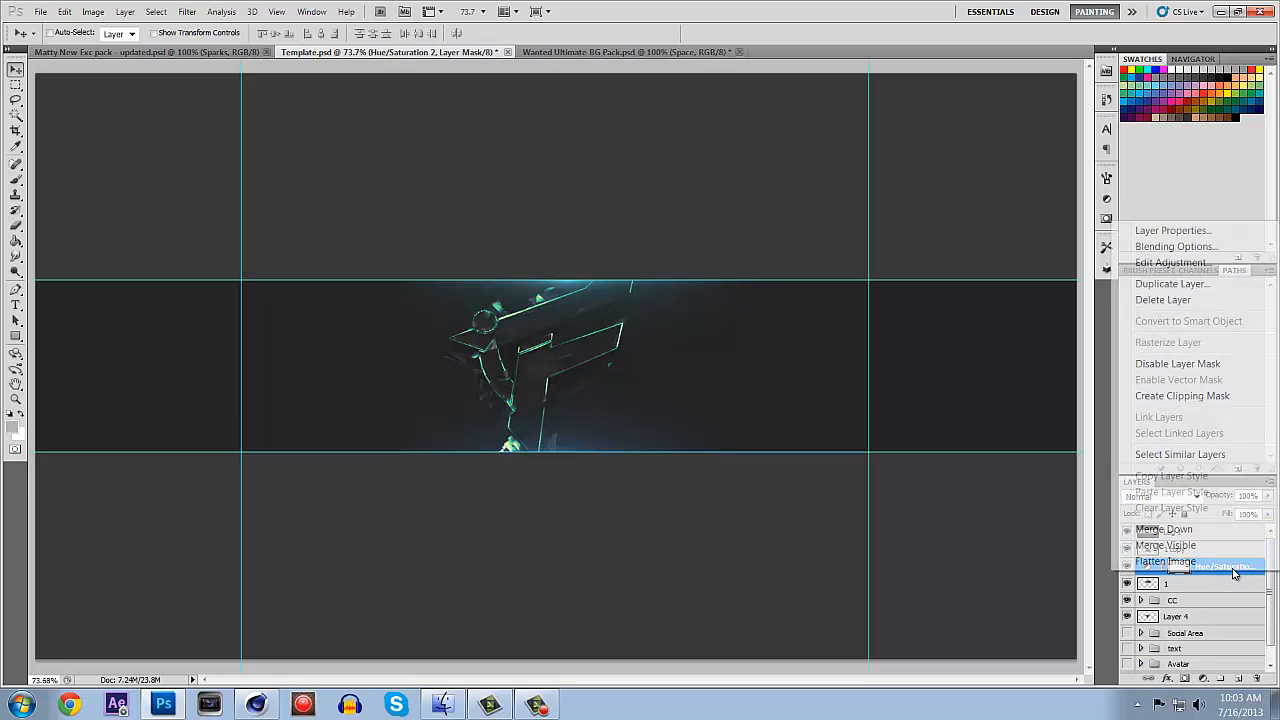
left_click(1204, 400)
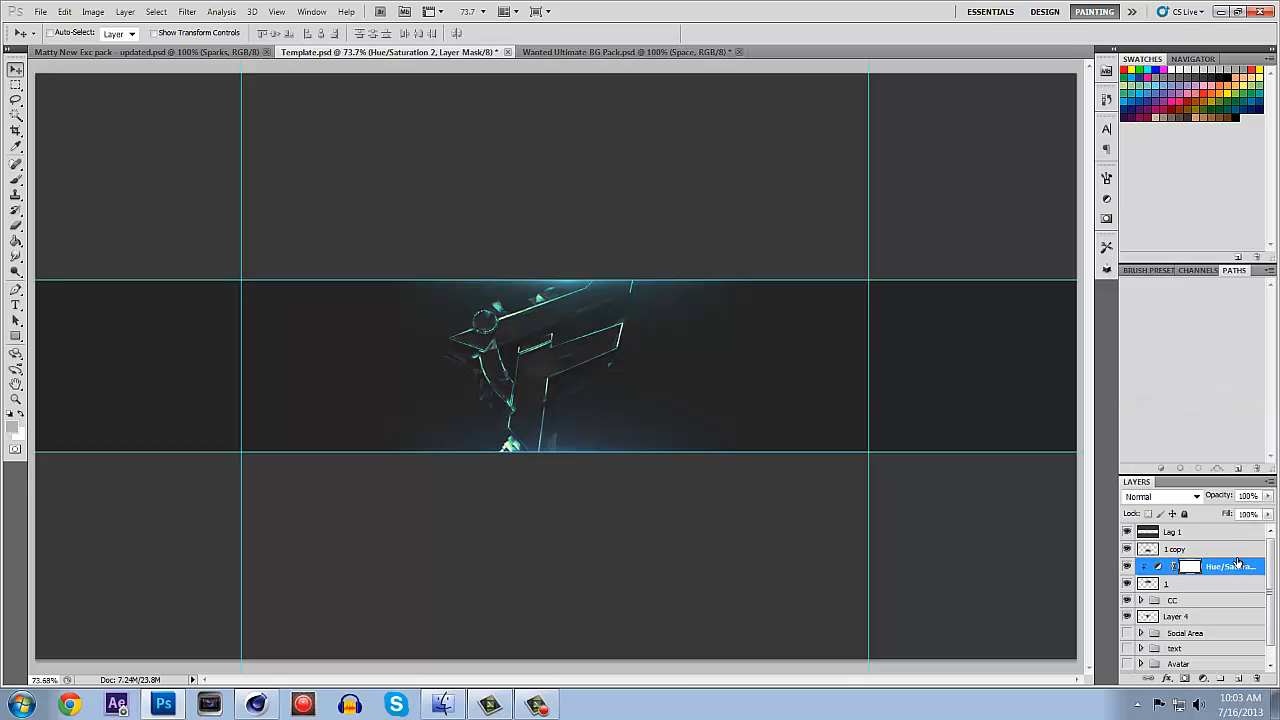
Duplicate the Hue/Saturation adjustment, place it above the flare copy, and clip it to that layer.
key("ctrl+j")
left_click_drag(1224, 567, 1228, 541)
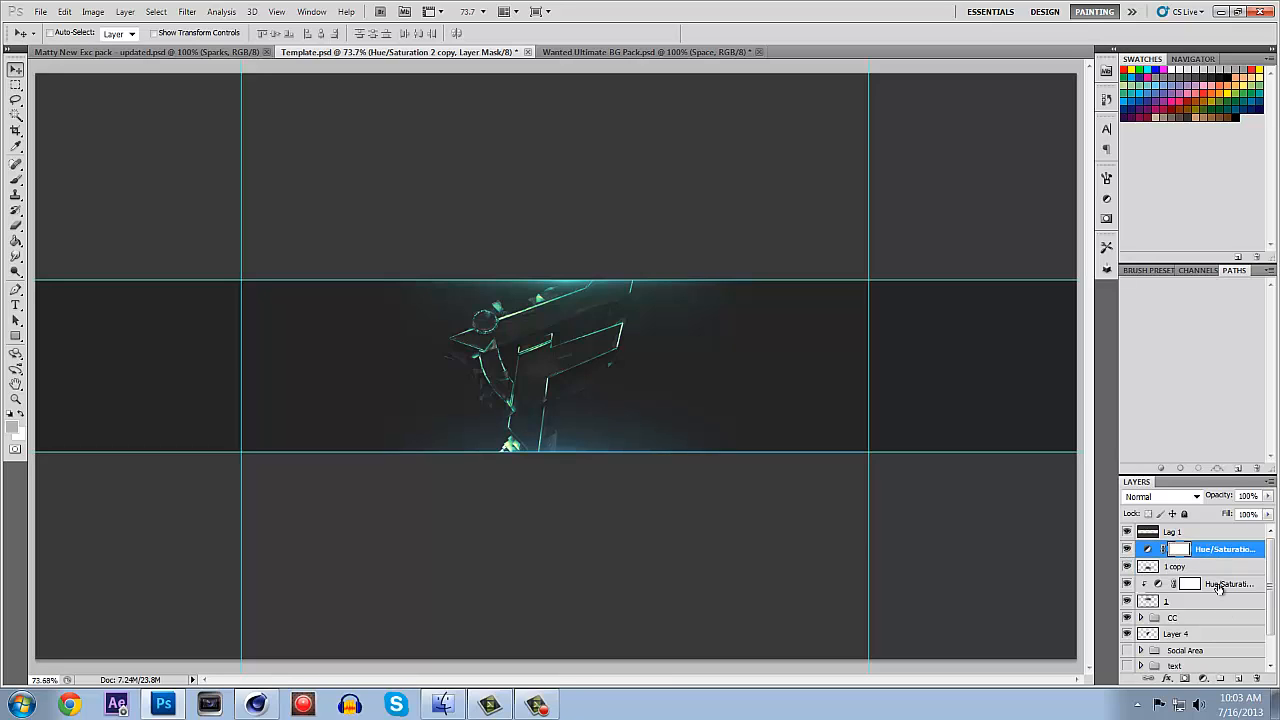
left_click(1218, 586)
left_click(1218, 552)
right_click(1225, 550)
left_click(1228, 368)
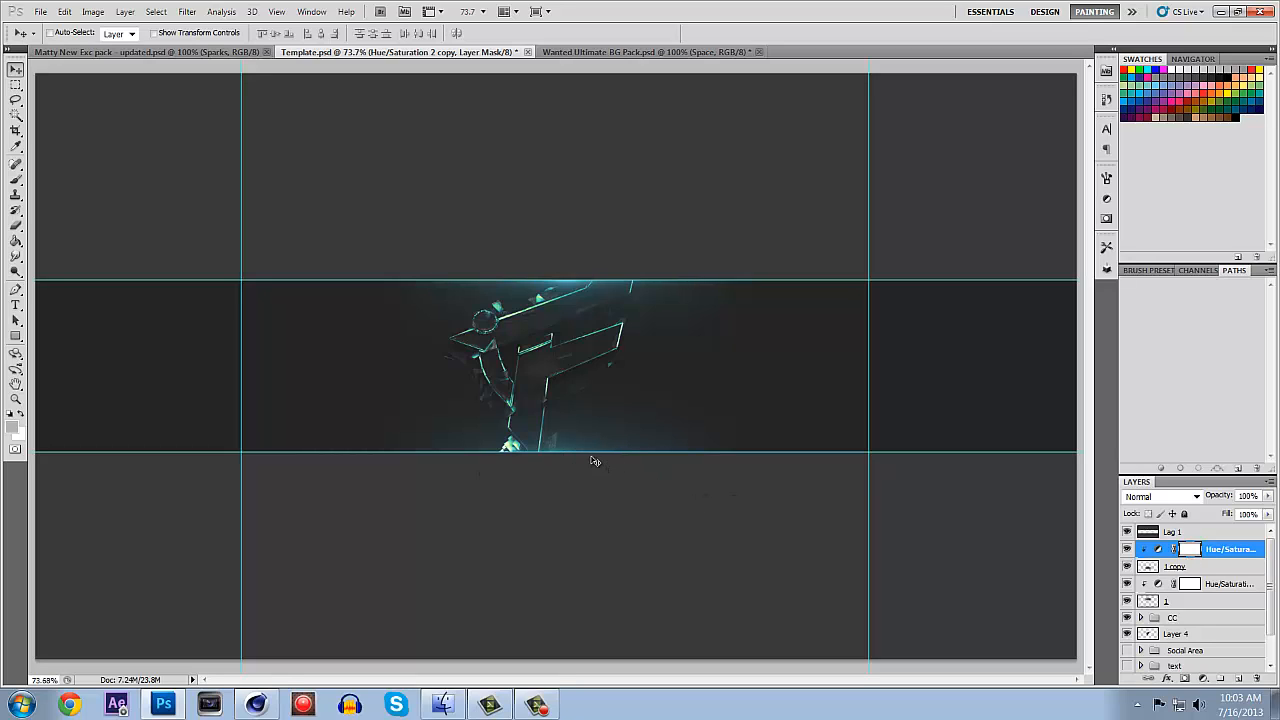
Move both light flares slightly outward, beyond the banner's top and bottom edges.
left_click_drag(590, 452, 588, 466)
key("ctrl+z")
left_click(1220, 566)
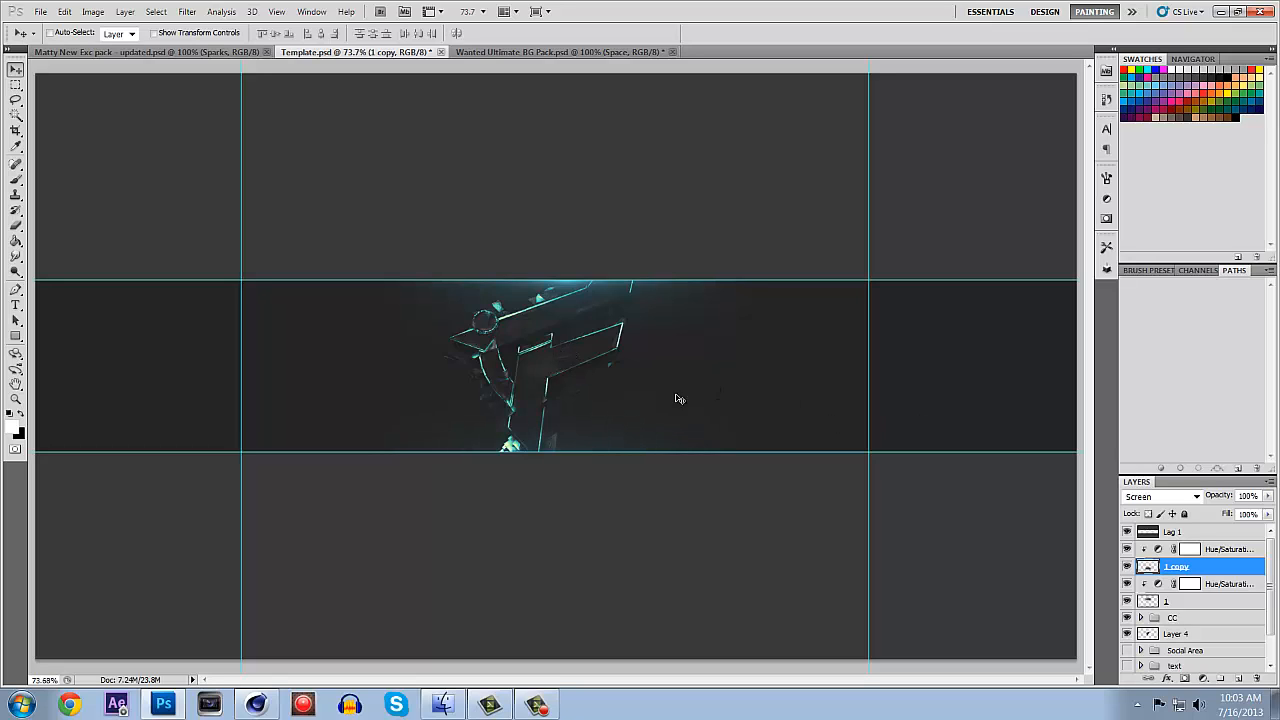
left_click(1208, 600)
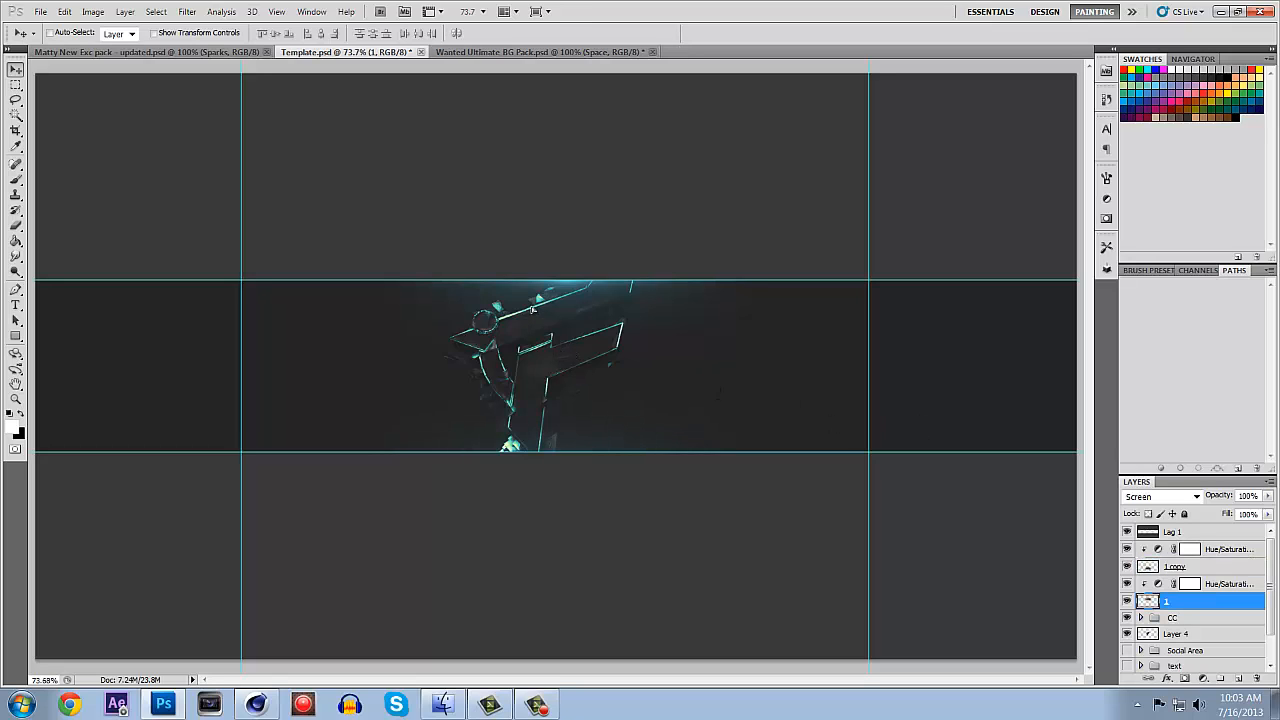
left_click_drag(532, 303, 530, 304)
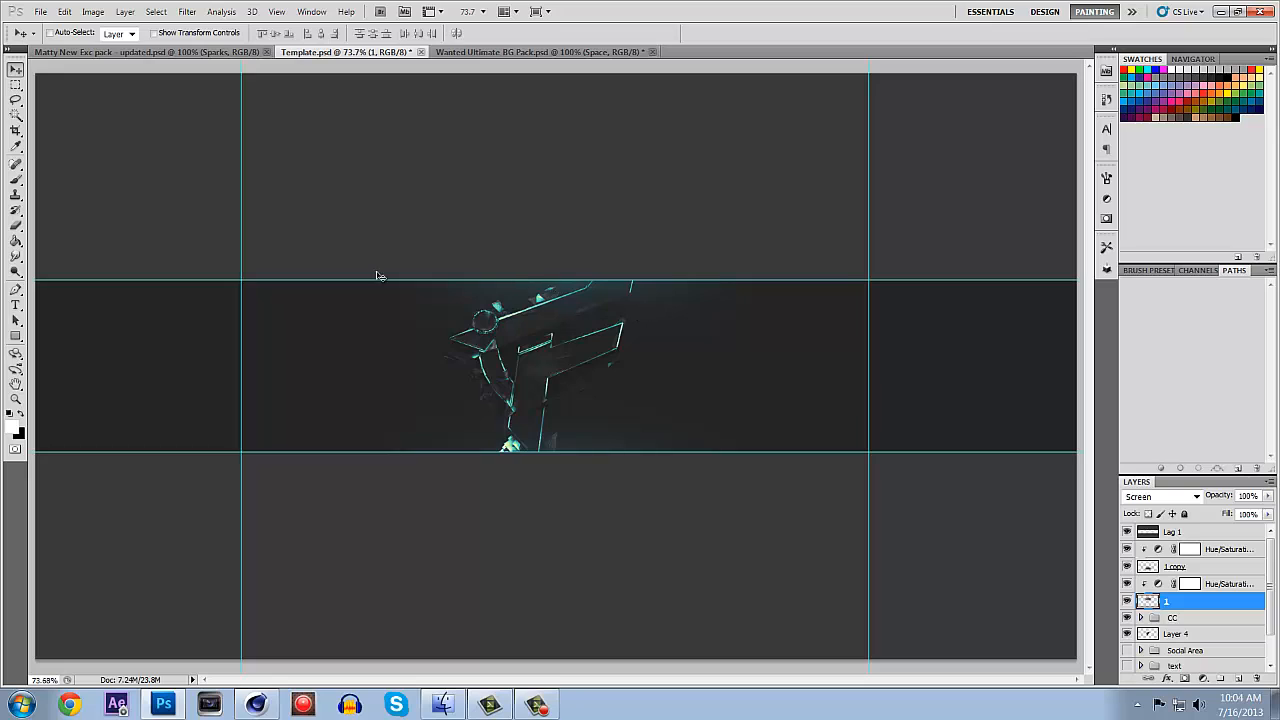
Add a new layer above the flare adjustments, and check the flare positions by temporarily hiding Lag 1.
left_click(1250, 550)
left_click(1239, 678)
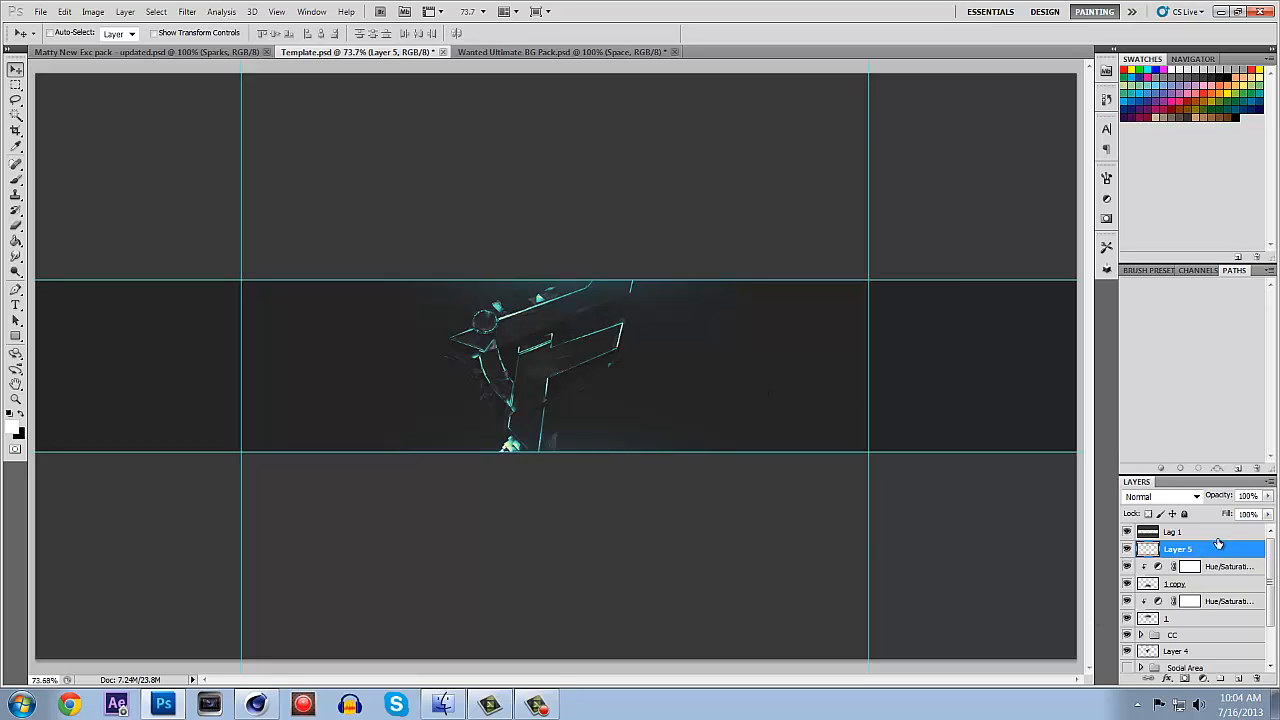
left_click(1176, 532)
left_click(1127, 532)
left_click(1127, 532)
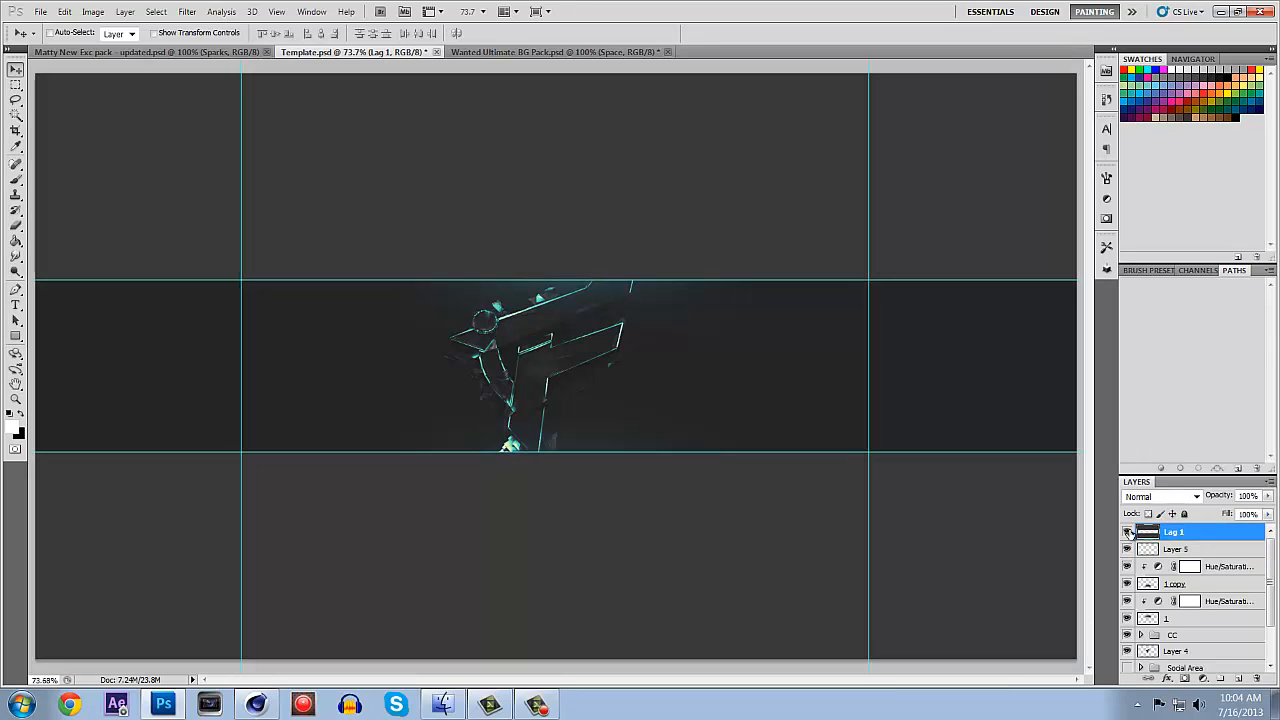
left_click(1127, 532)
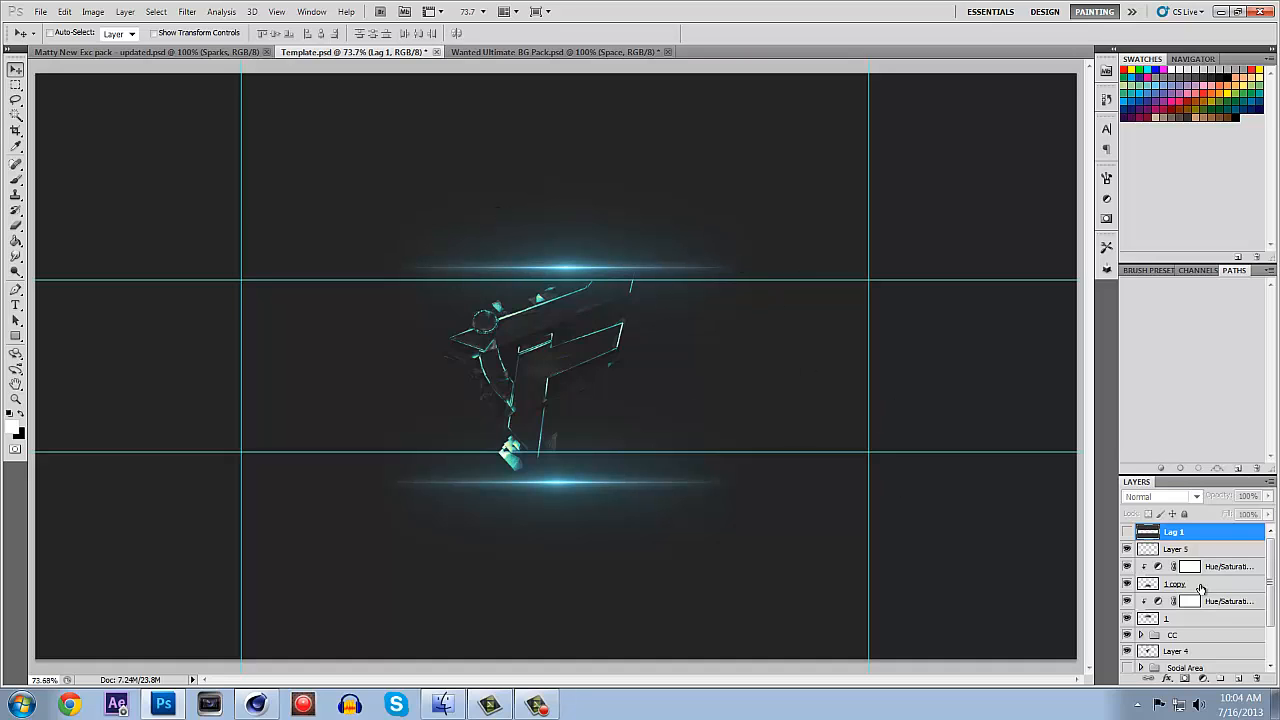
left_click(1127, 532)
left_click(1176, 549)
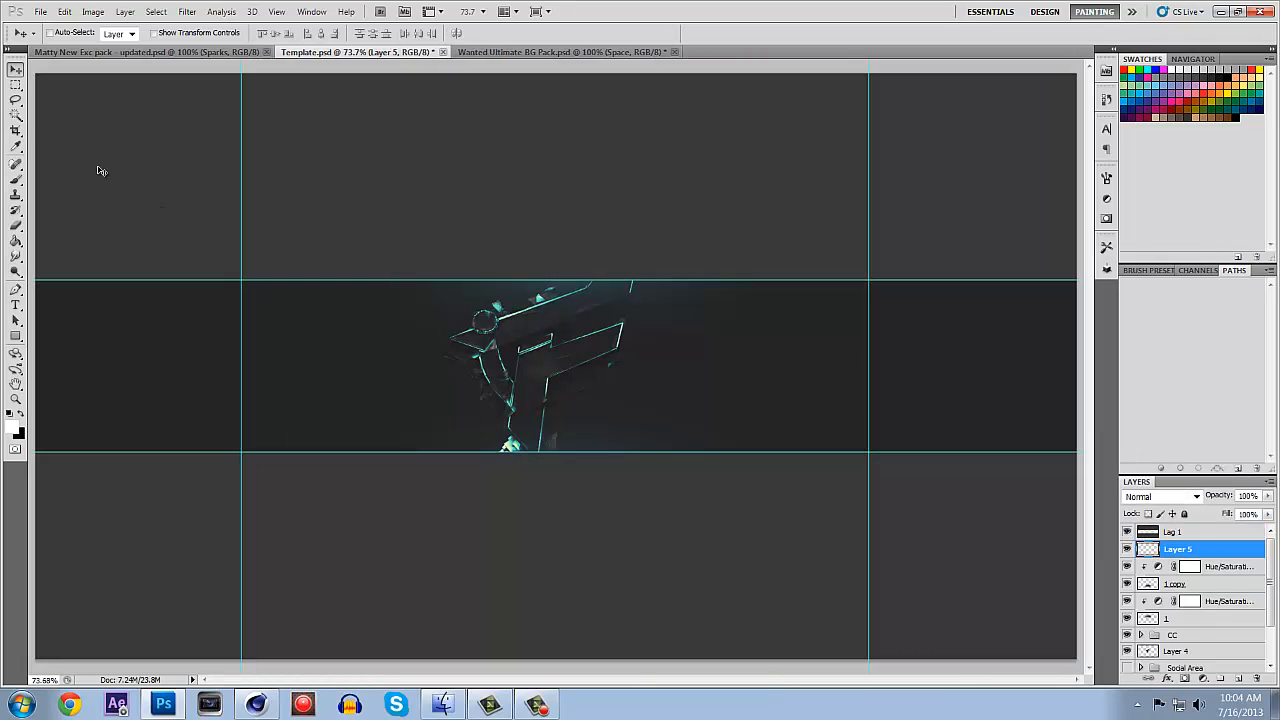
Paint a white glow on Layer 5 above the banner's top edge with a 484 px brush, and compare with the layer hidden.
left_click(15, 180)
right_click(495, 371)
left_click_drag(588, 401, 634, 403)
left_click(562, 175)
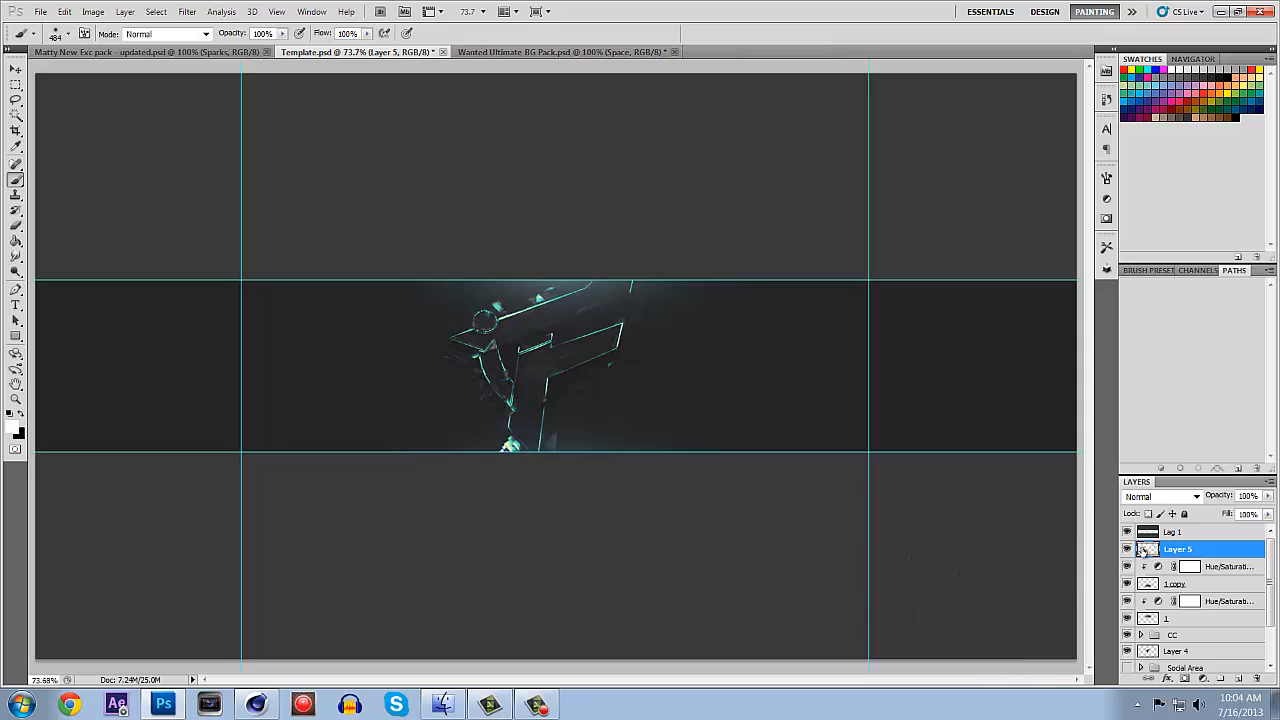
left_click(1127, 549)
left_click(1127, 549)
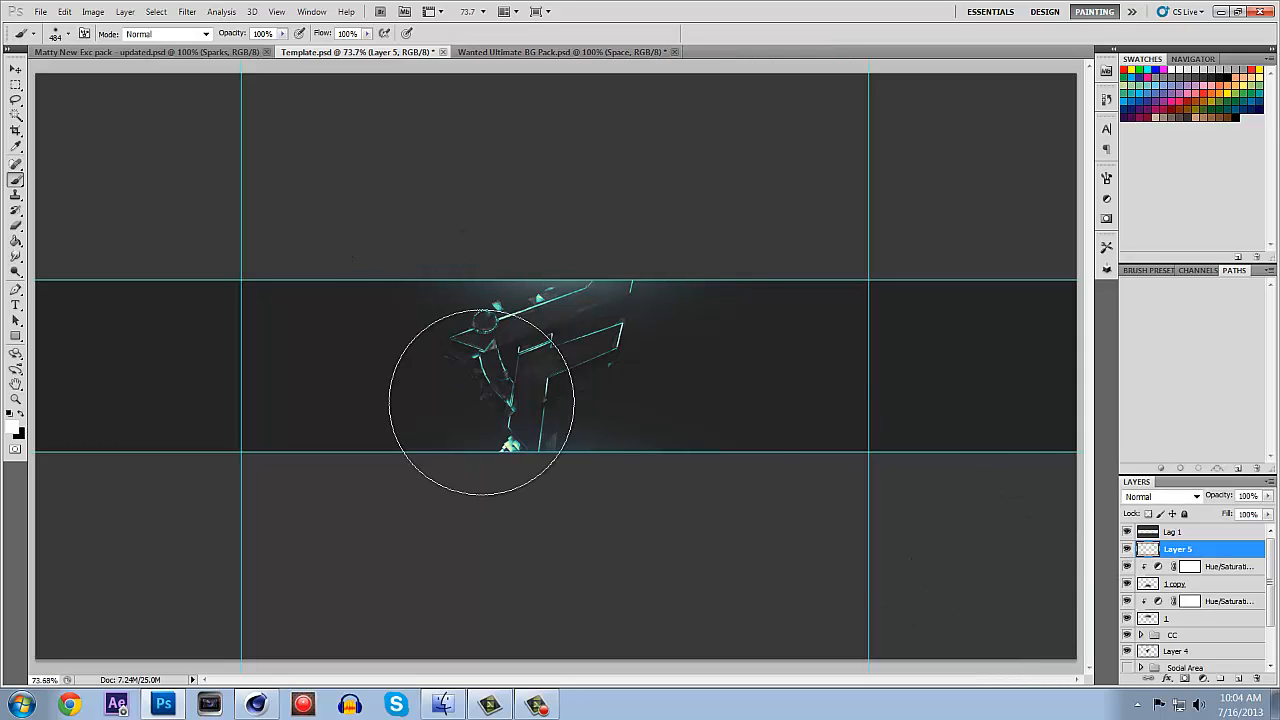
In Wanted Ultimate BG Pack.psd, hide light flare 1 and show the Wanted 1 layer of the Textures group.
left_click(515, 53)
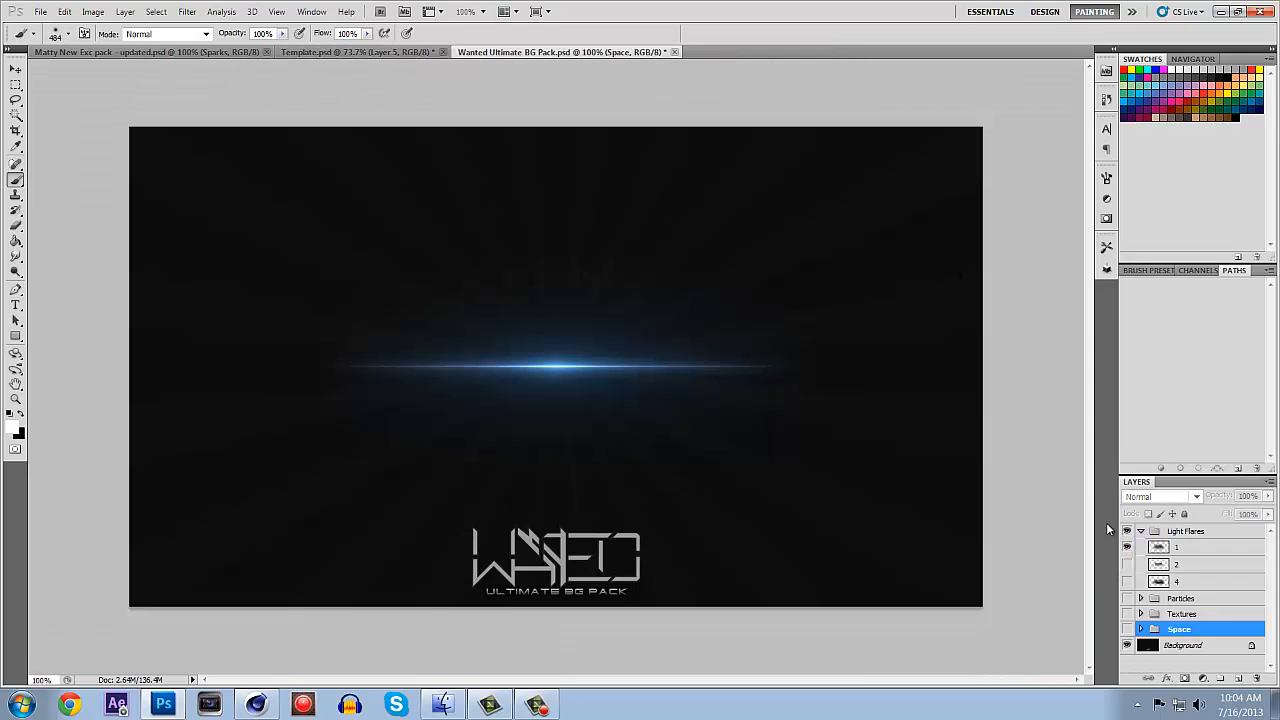
left_click(1129, 548)
left_click(1141, 531)
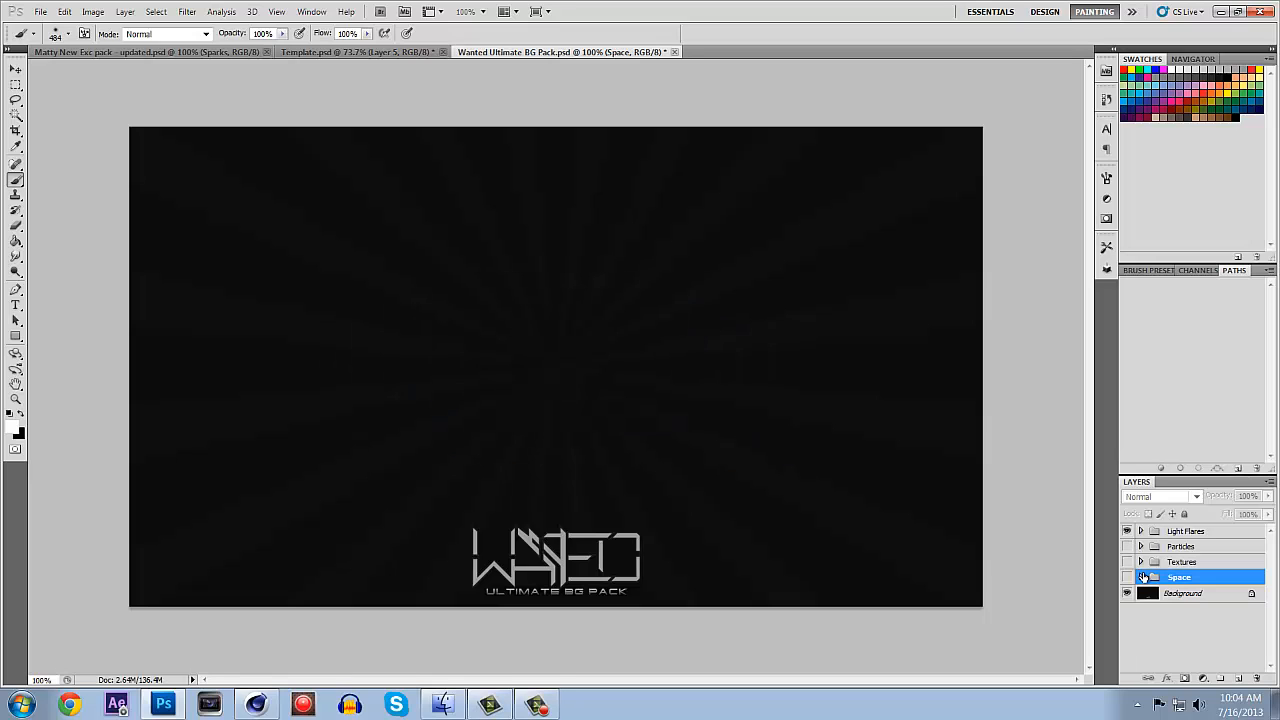
left_click(1141, 562)
left_click(1141, 562)
left_click(1141, 562)
left_click(1128, 578)
left_click(1194, 578)
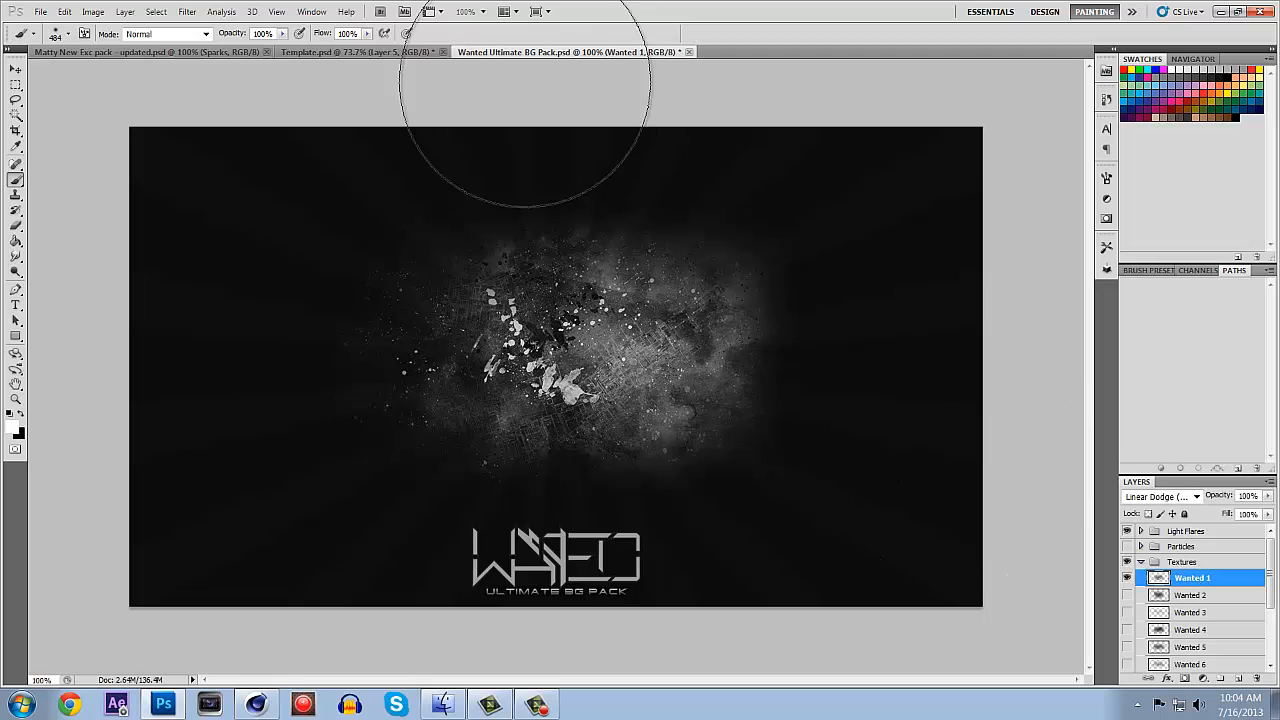
Copy the Wanted 1 texture into Template.psd and move it up to the banner's top edge.
left_click_drag(533, 52, 380, 514)
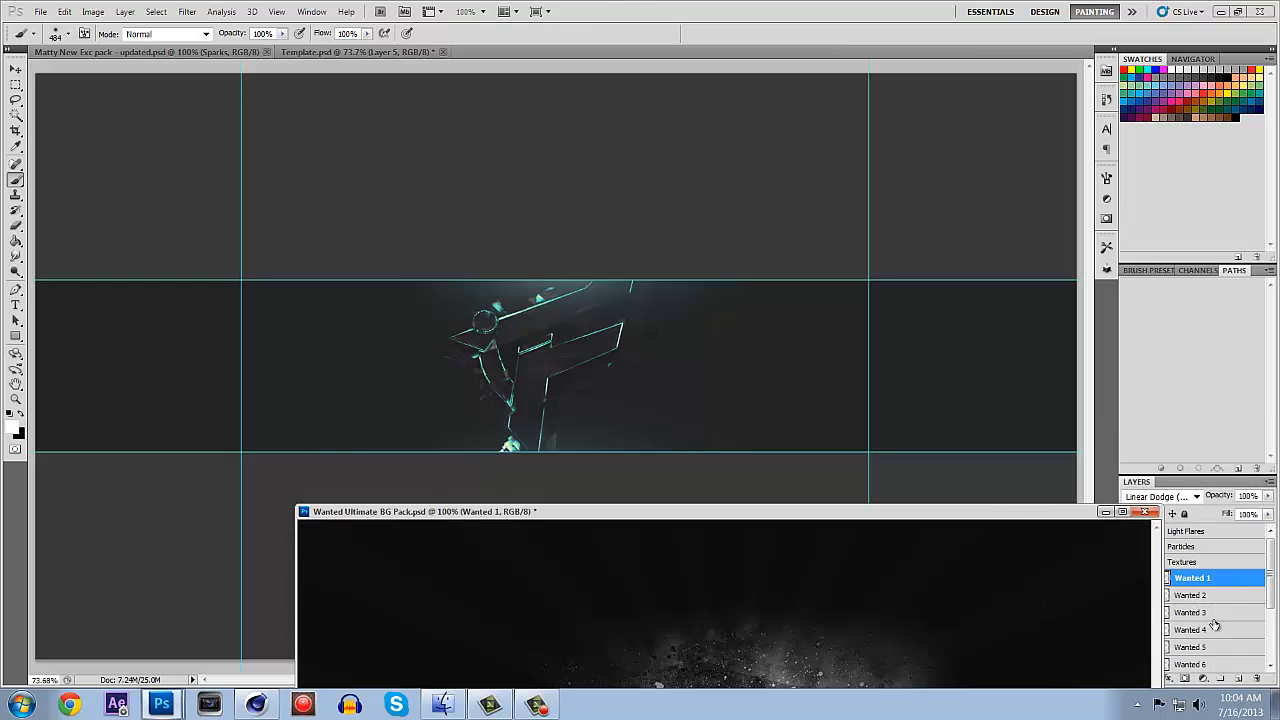
left_click_drag(1214, 582, 618, 317)
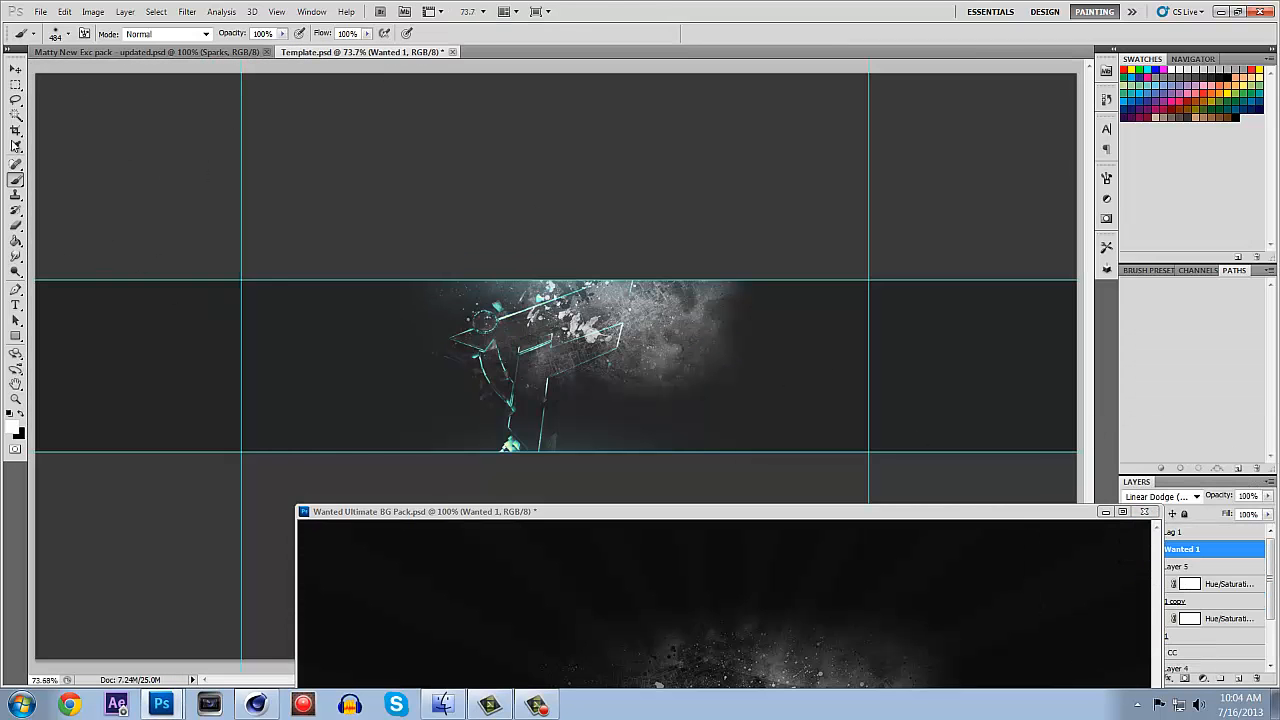
left_click(15, 69)
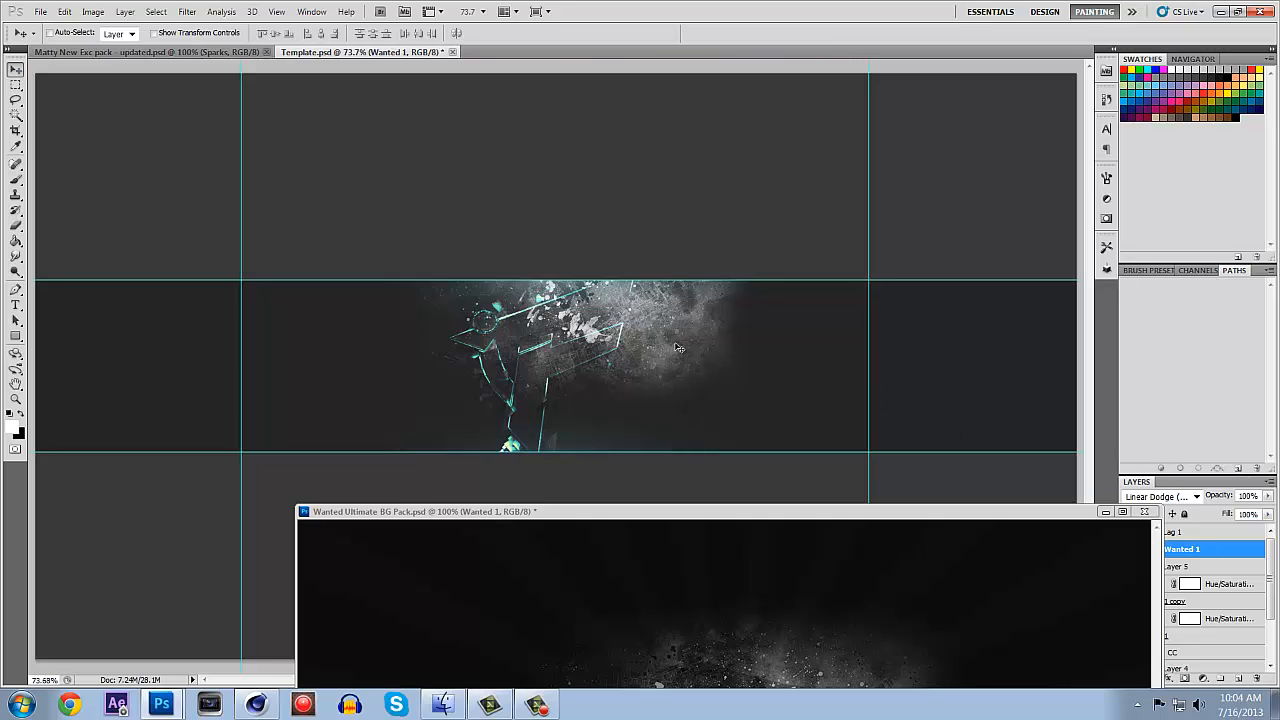
left_click_drag(677, 347, 648, 256)
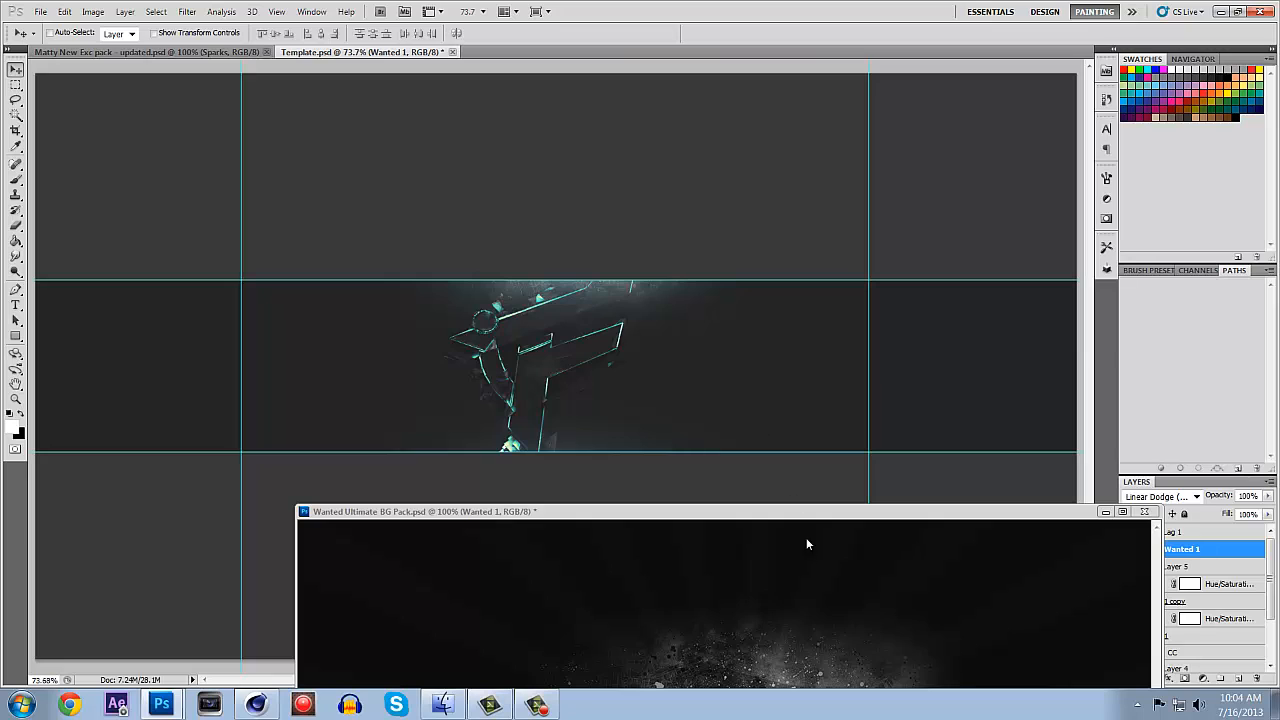
Duplicate the Wanted 1 texture in Template.psd and move the copy down to the banner's bottom edge.
left_click_drag(848, 511, 727, 586)
left_click(677, 448)
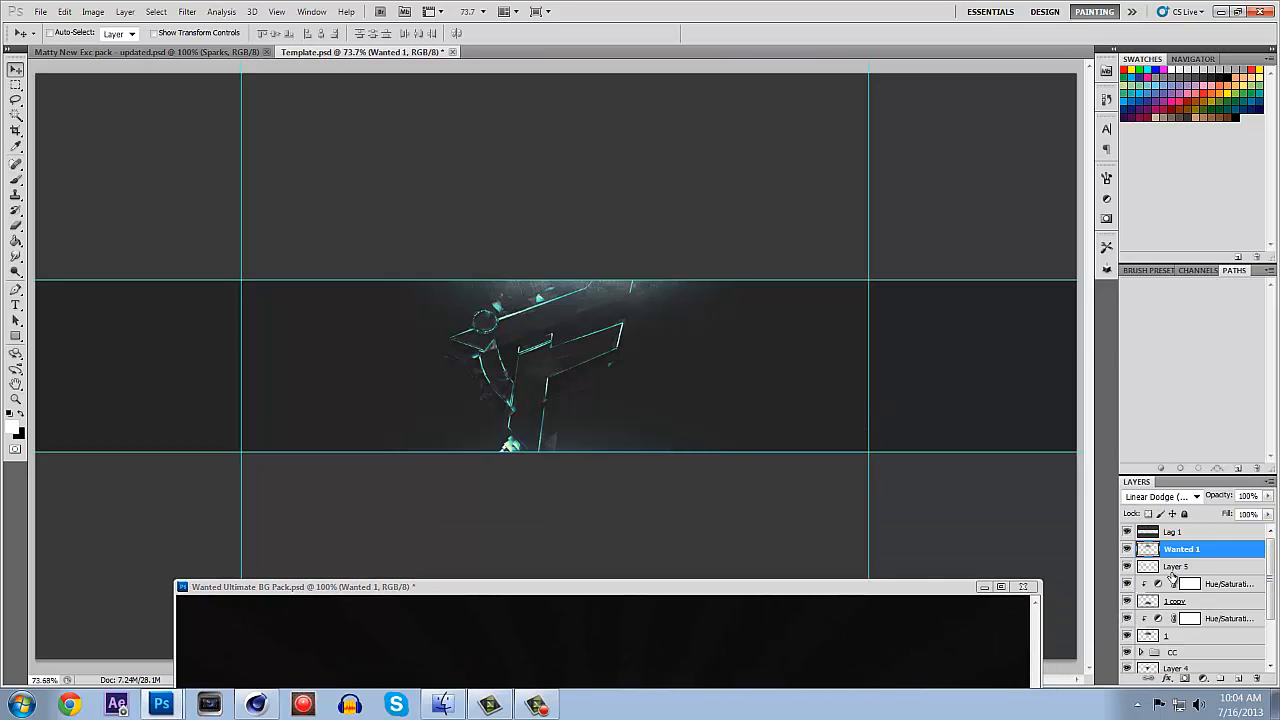
key("ctrl+j")
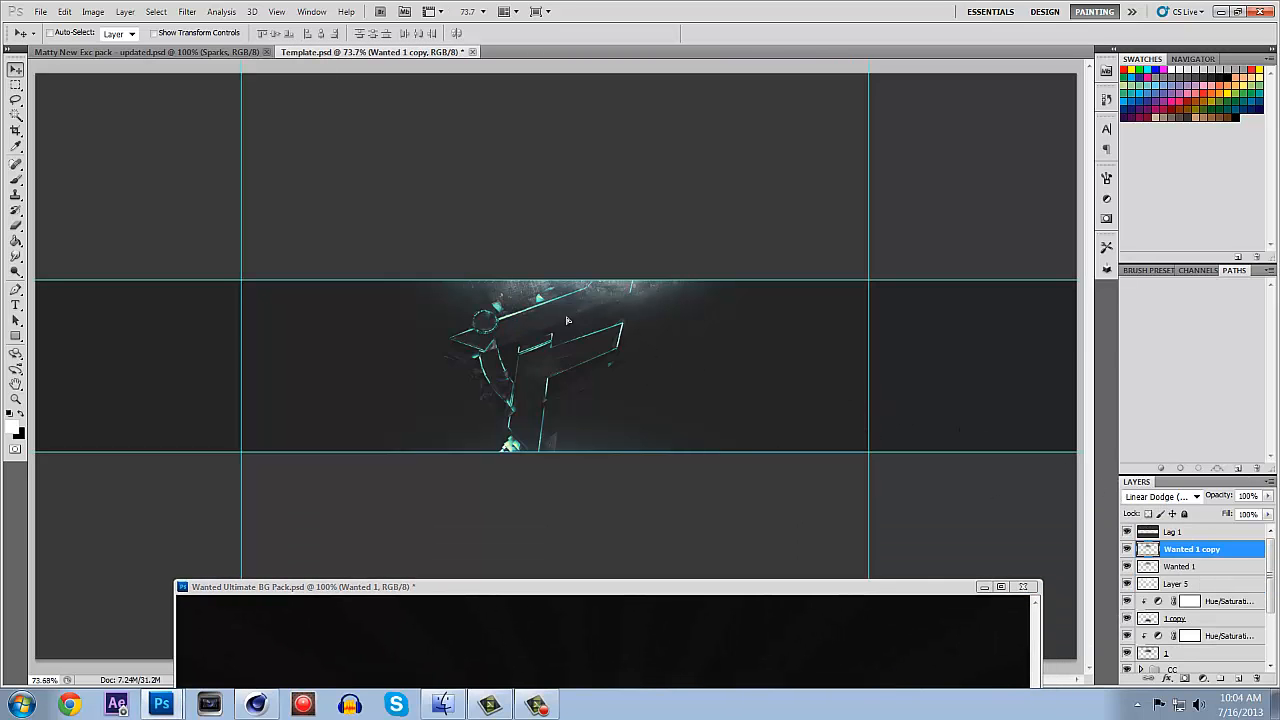
left_click_drag(565, 373, 601, 541)
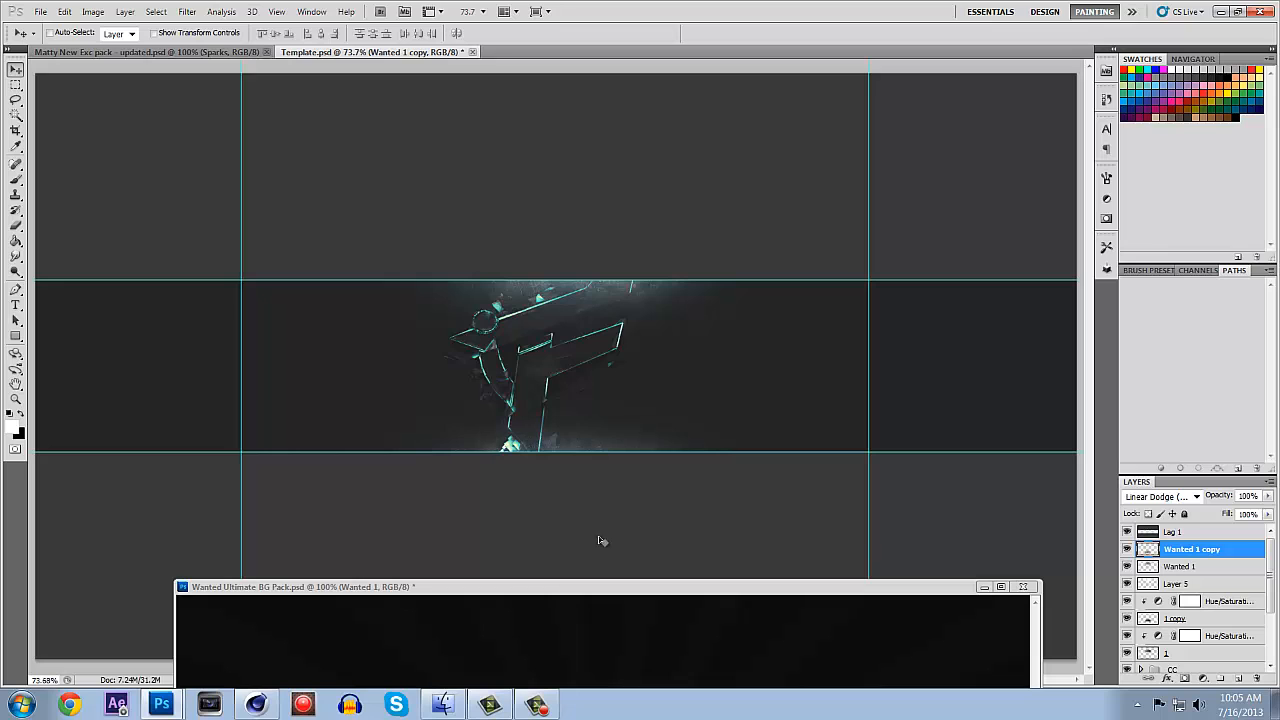
In Wanted Ultimate BG Pack.psd, hide texture Wanted 1, show Wanted 4 from the Space group, and copy Wanted 4 into Template.psd.
left_click_drag(611, 593, 597, 192)
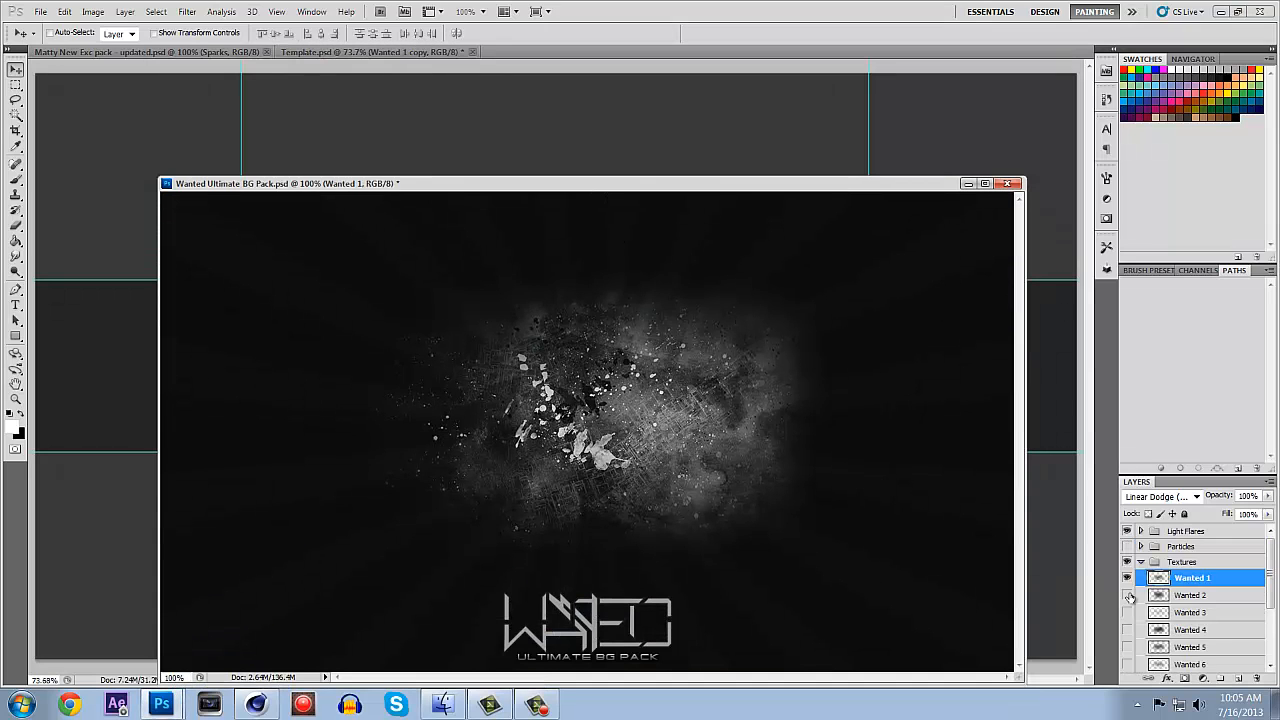
left_click(1127, 580)
left_click(1145, 562)
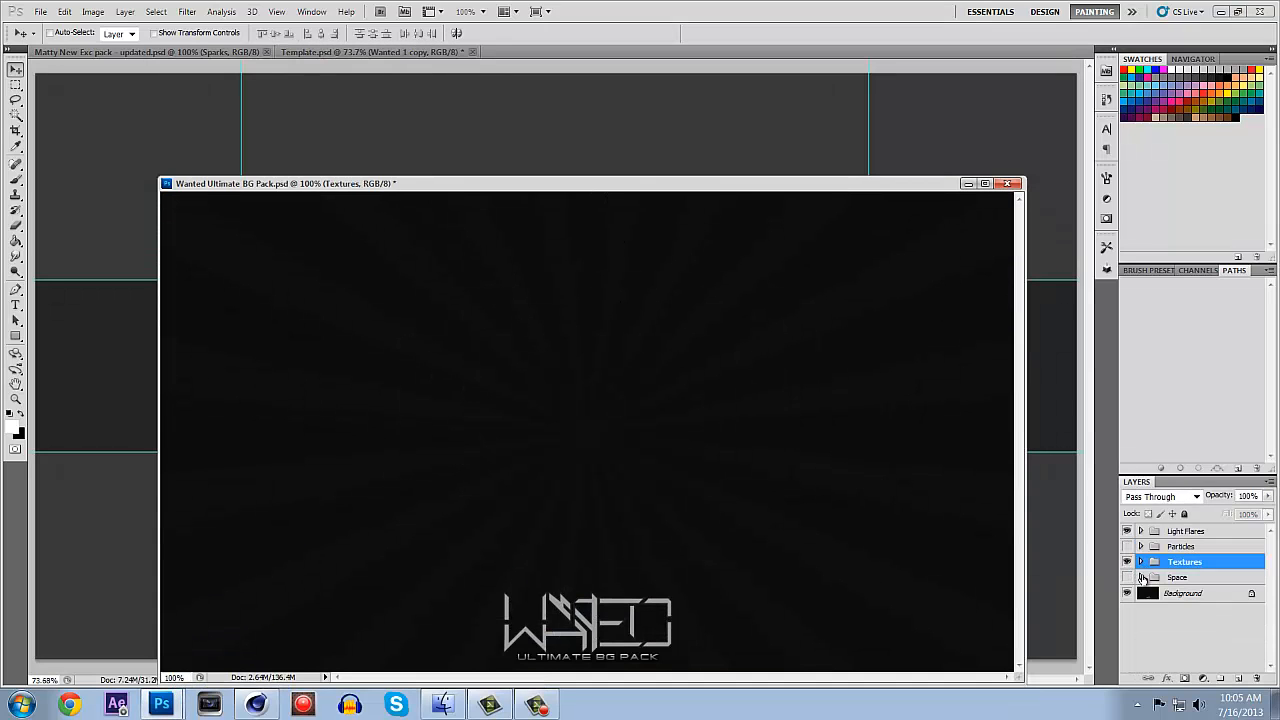
left_click(1127, 645)
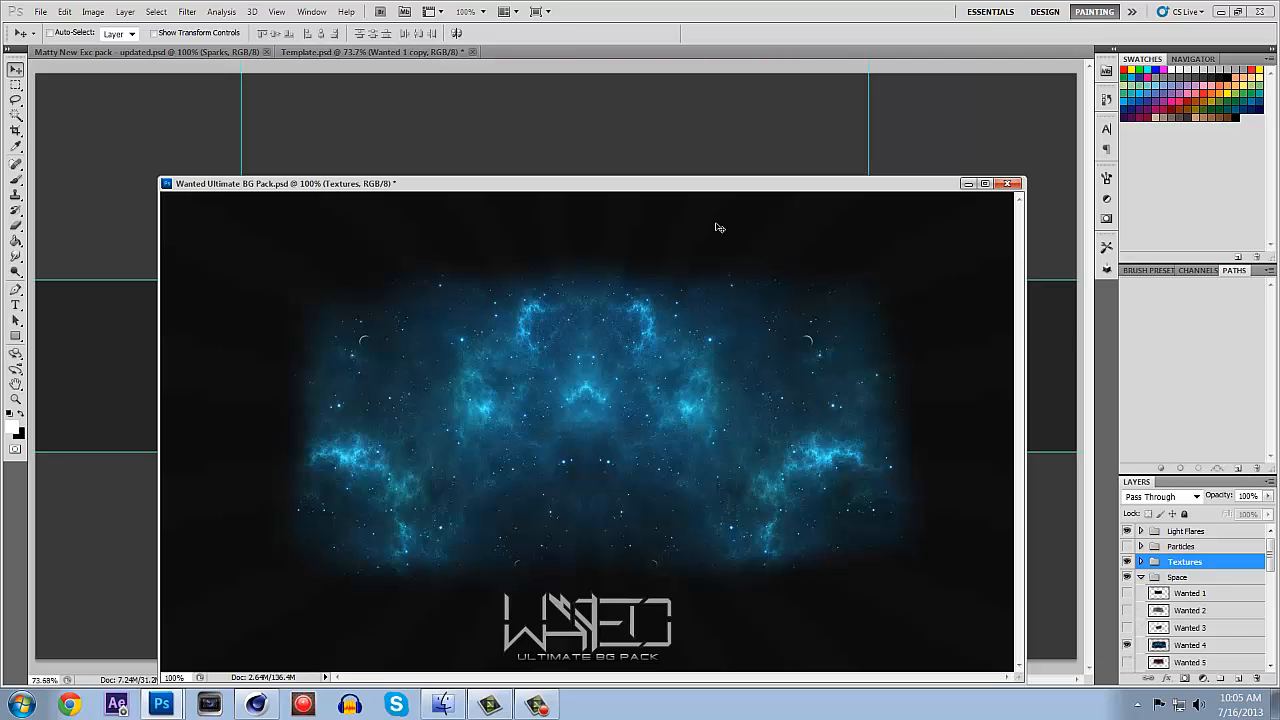
left_click_drag(724, 192, 670, 493)
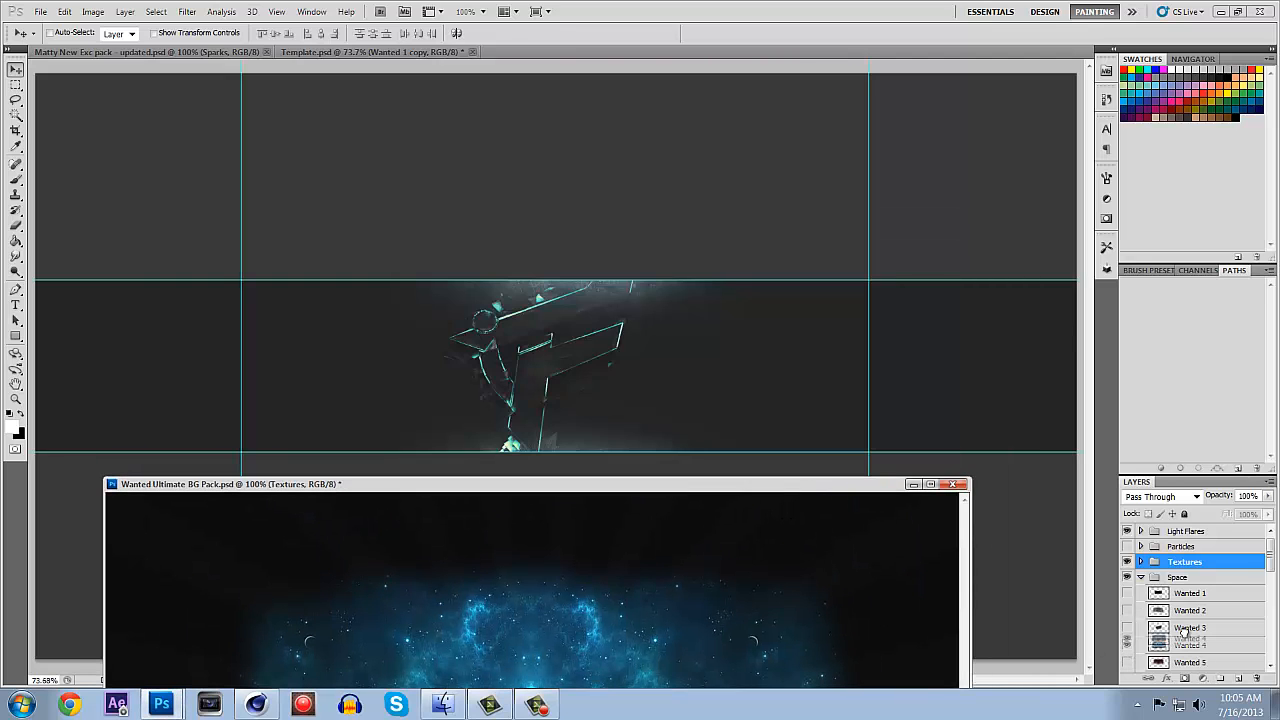
left_click_drag(1190, 645, 540, 355)
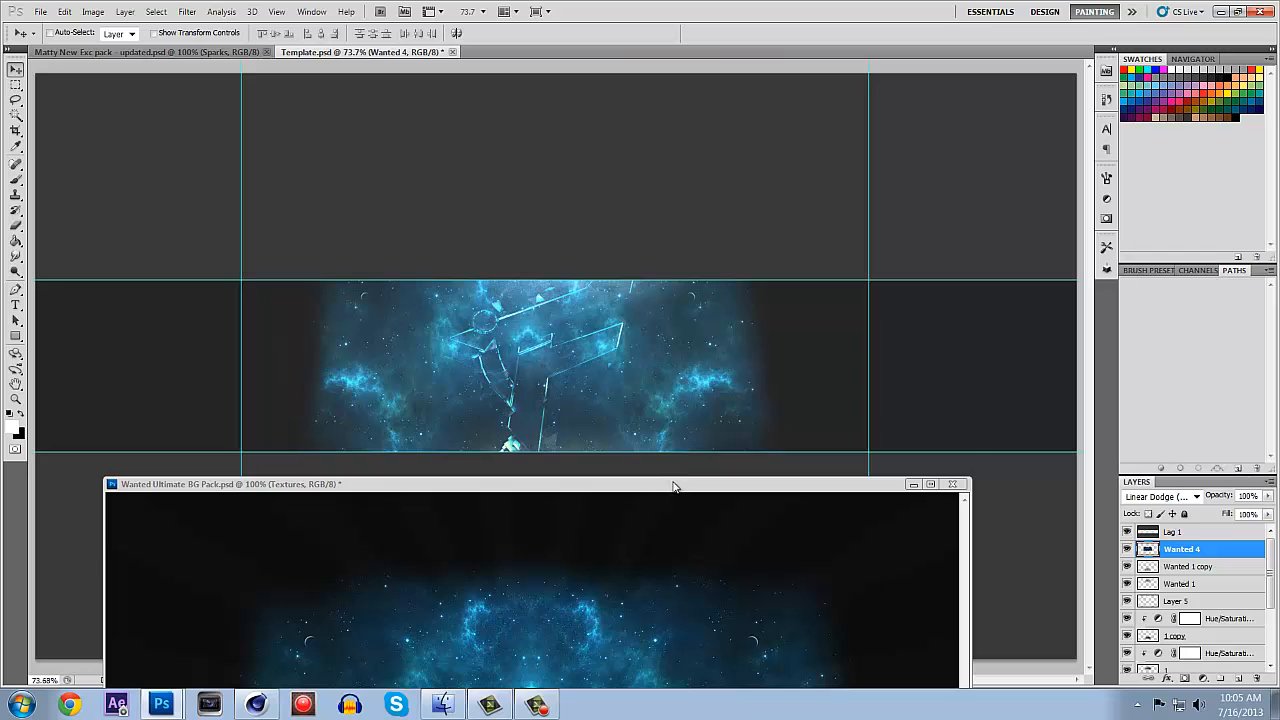
Close Wanted Ultimate BG Pack.psd without saving the changes.
left_click_drag(673, 487, 675, 352)
left_click(955, 349)
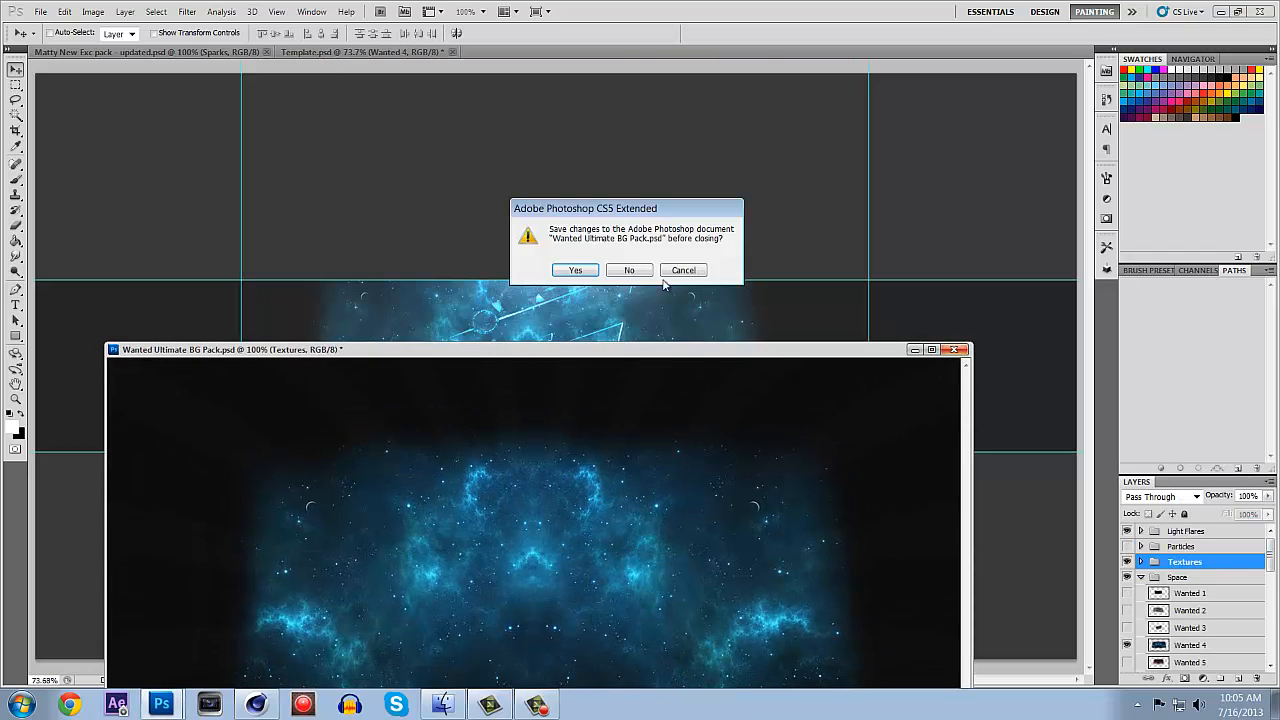
left_click(630, 271)
Center the Wanted 4 space image behind the logo area and move its layer between the CC group and Layer 4.
mouse_move(595, 385)
left_mouse_down()
mouse_move(631, 417)
mouse_move(589, 375)
left_mouse_up()
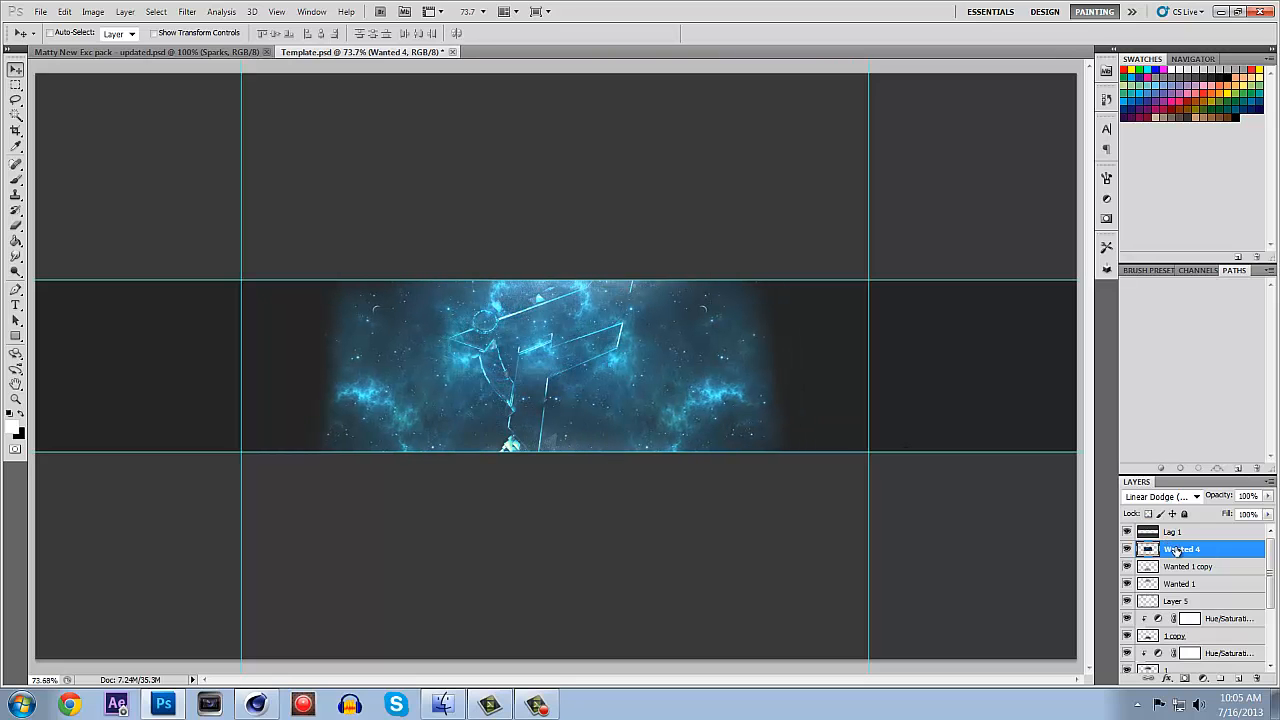
left_click_drag(1177, 550, 1182, 613)
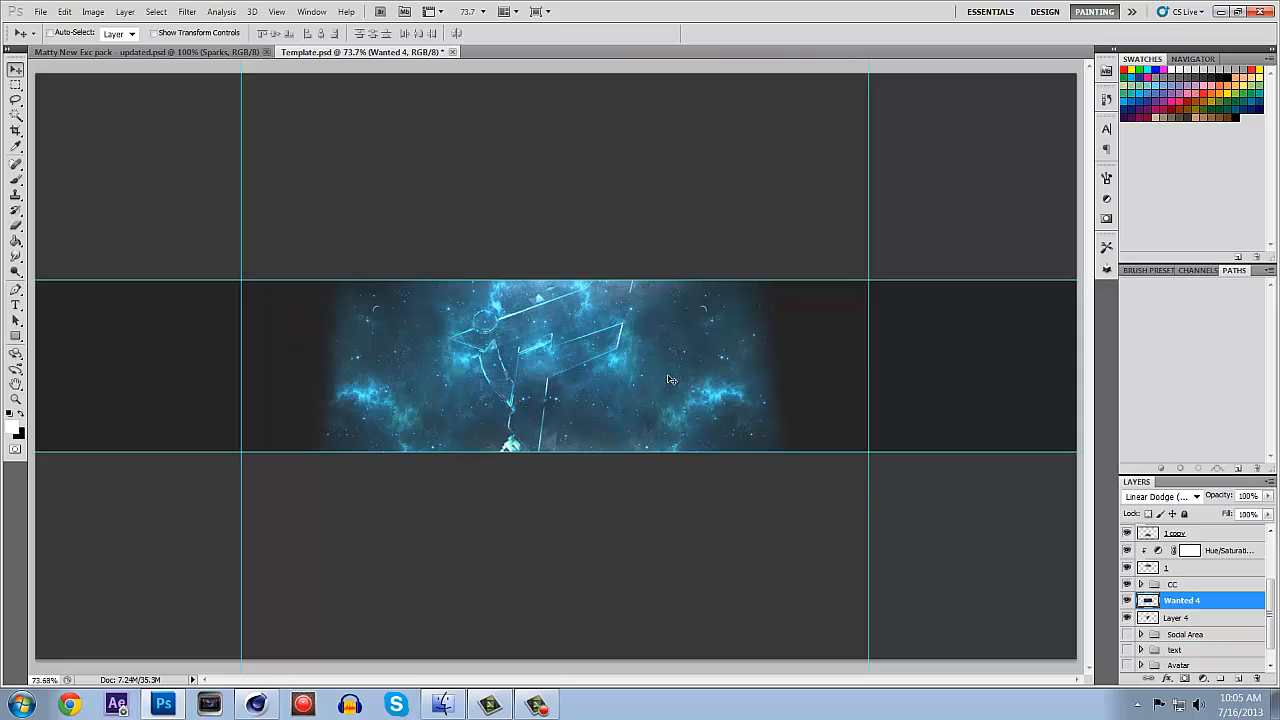
Nudge the Wanted 4 space image slightly right and lightly erase its left nebula using a soft 185 px eraser at 13% opacity.
left_click_drag(606, 392, 611, 388)
left_click(15, 226)
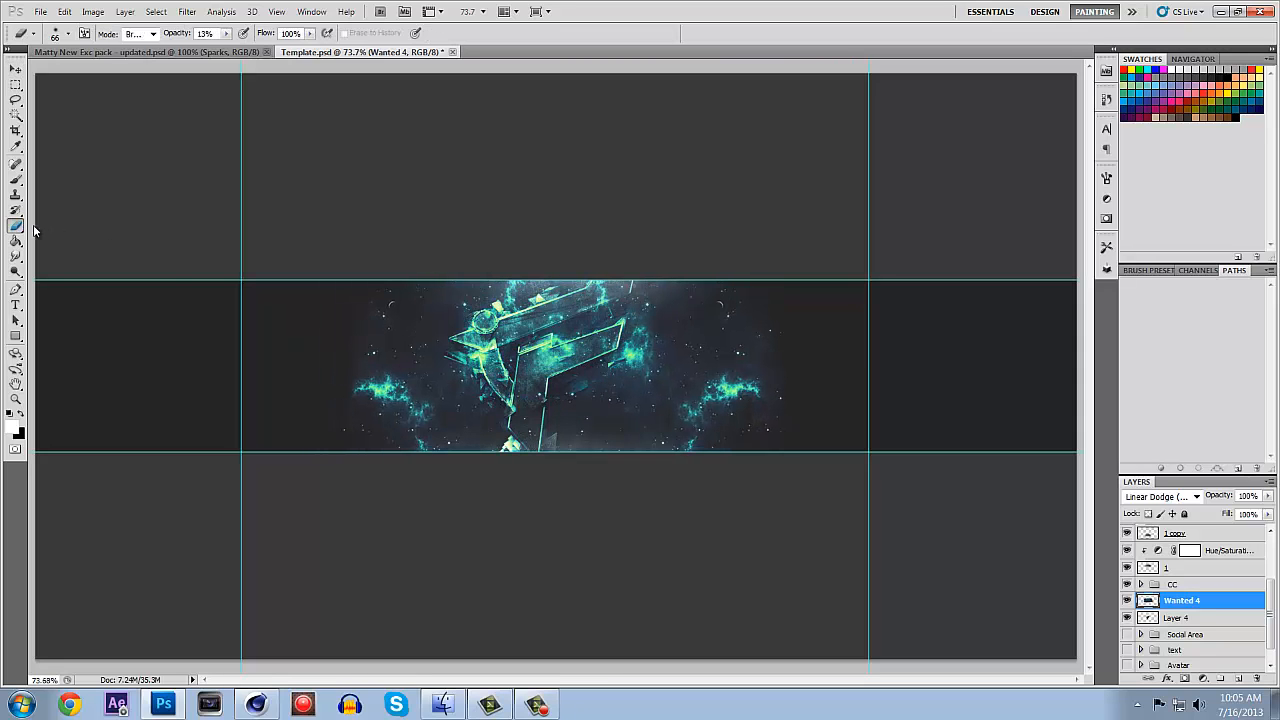
right_click(601, 316)
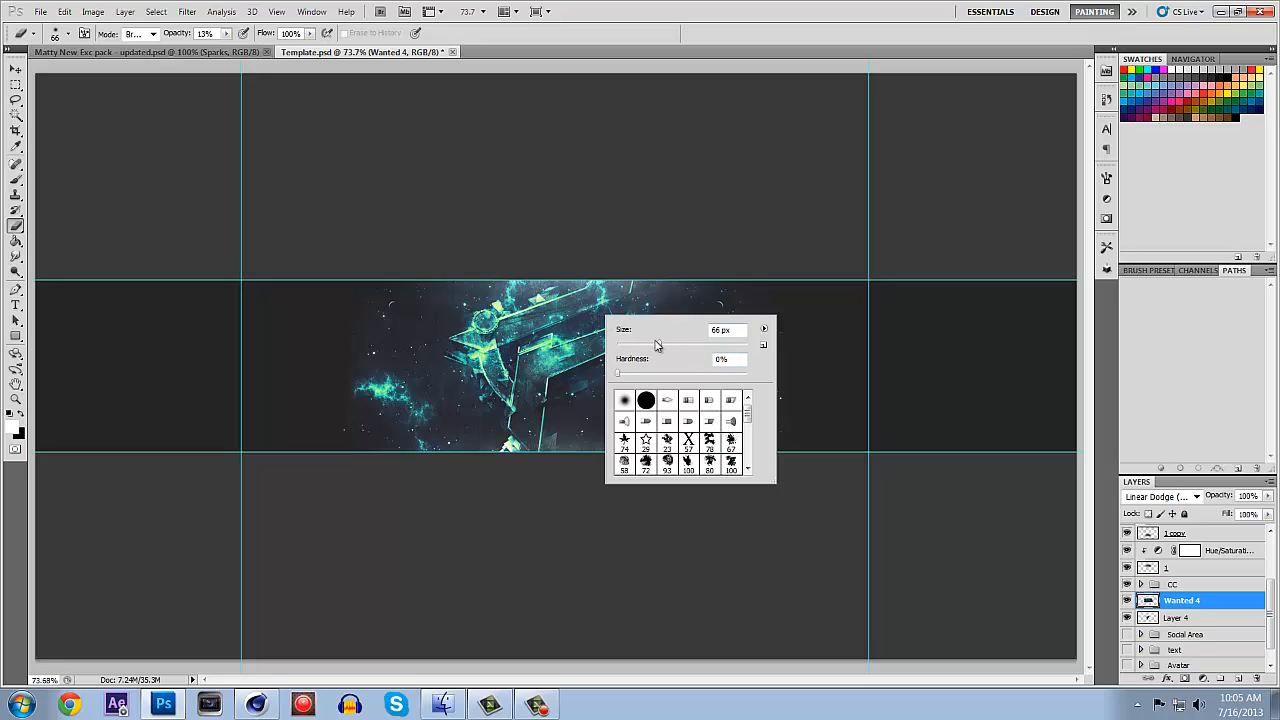
left_click_drag(657, 344, 727, 346)
mouse_move(364, 401)
left_mouse_down()
mouse_move(396, 381)
mouse_move(380, 396)
left_mouse_up()
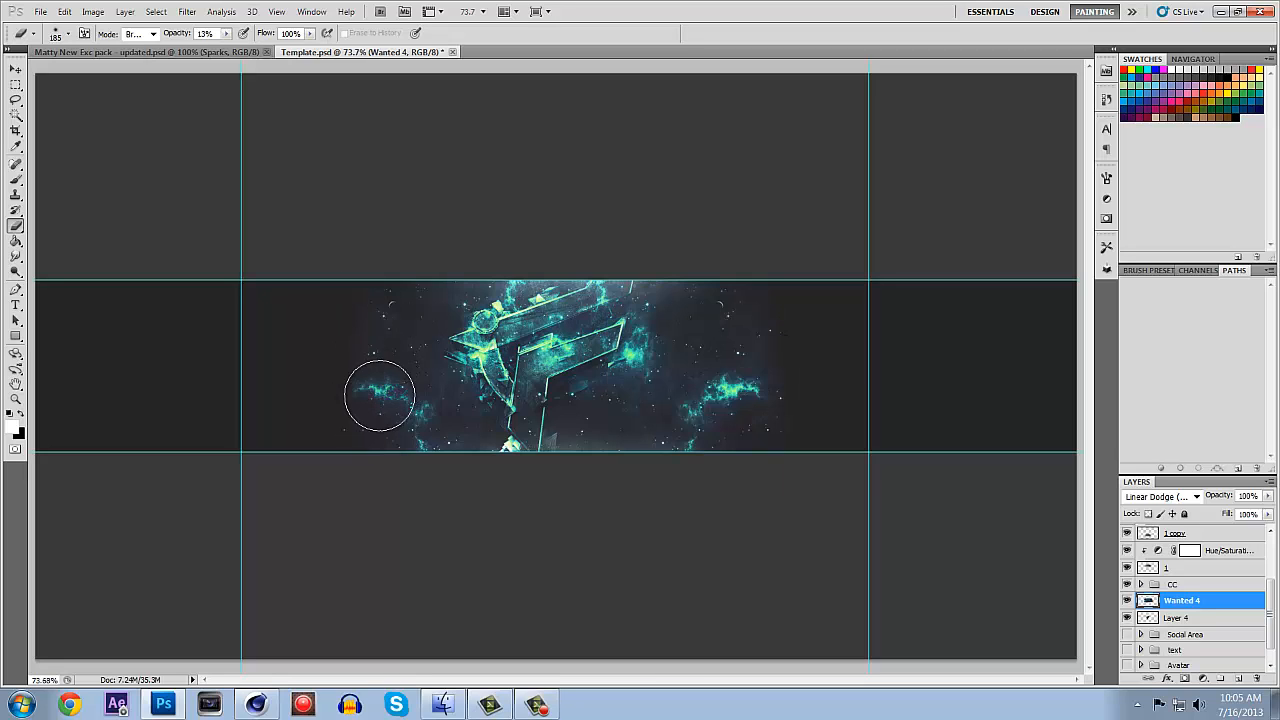
Erase the Wanted 4 image over the logo and at both outer sides using 56% eraser opacity, comparing with the layer hidden.
left_click(227, 33)
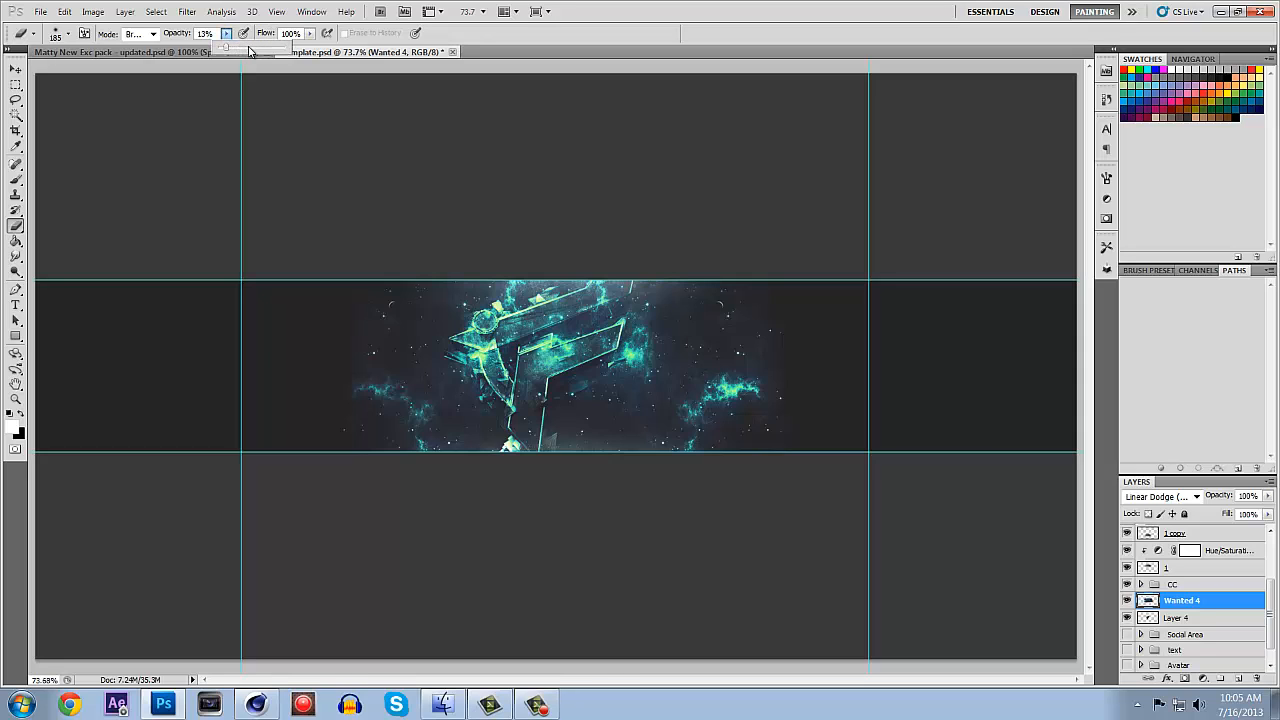
mouse_move(380, 310)
left_mouse_down()
mouse_move(391, 286)
mouse_move(454, 294)
mouse_move(438, 284)
left_mouse_up()
mouse_move(505, 306)
left_mouse_down()
mouse_move(521, 368)
mouse_move(534, 343)
mouse_move(597, 312)
mouse_move(491, 352)
mouse_move(484, 341)
mouse_move(527, 397)
mouse_move(533, 448)
mouse_move(582, 319)
mouse_move(614, 353)
mouse_move(591, 397)
mouse_move(668, 366)
mouse_move(625, 356)
left_mouse_up()
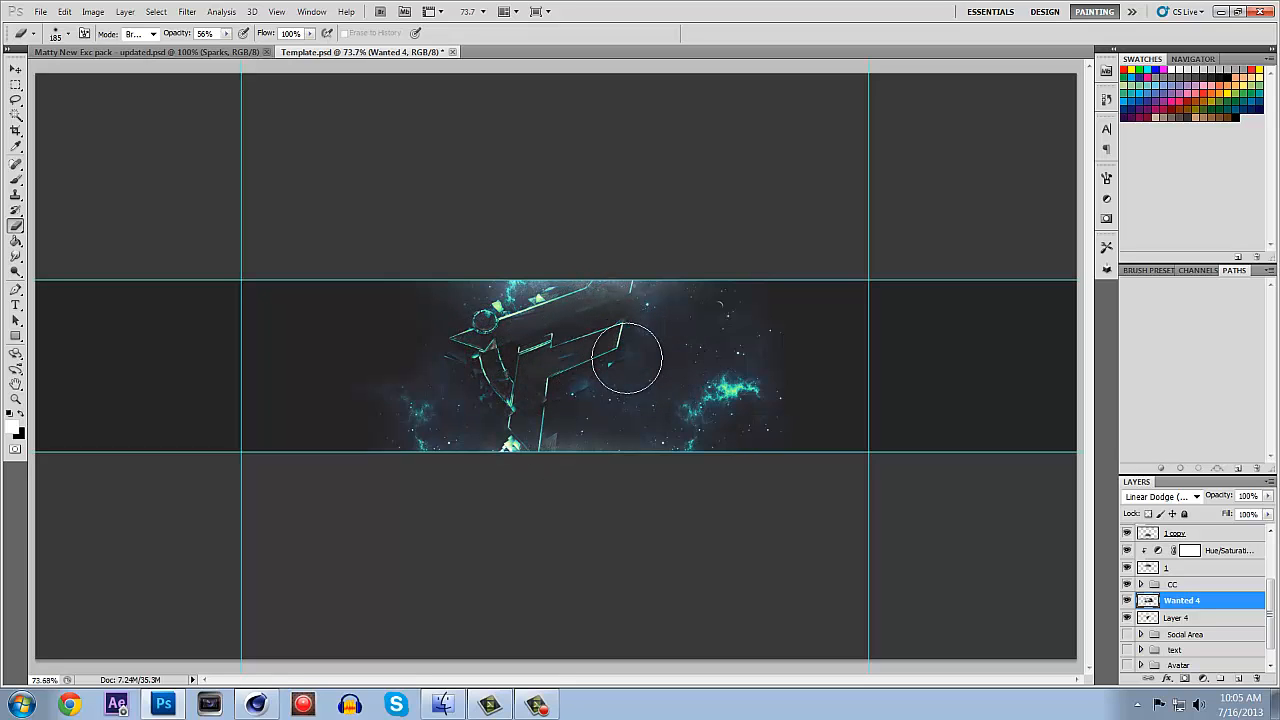
mouse_move(745, 357)
left_mouse_down()
mouse_move(727, 406)
mouse_move(682, 427)
mouse_move(760, 393)
mouse_move(789, 396)
mouse_move(758, 347)
mouse_move(762, 319)
mouse_move(786, 429)
left_mouse_up()
mouse_move(391, 370)
left_mouse_down()
mouse_move(393, 429)
mouse_move(421, 448)
left_mouse_up()
mouse_move(723, 303)
left_mouse_down()
mouse_move(737, 419)
mouse_move(699, 411)
mouse_move(696, 393)
mouse_move(768, 362)
mouse_move(746, 432)
mouse_move(723, 396)
mouse_move(632, 385)
mouse_move(760, 374)
left_mouse_up()
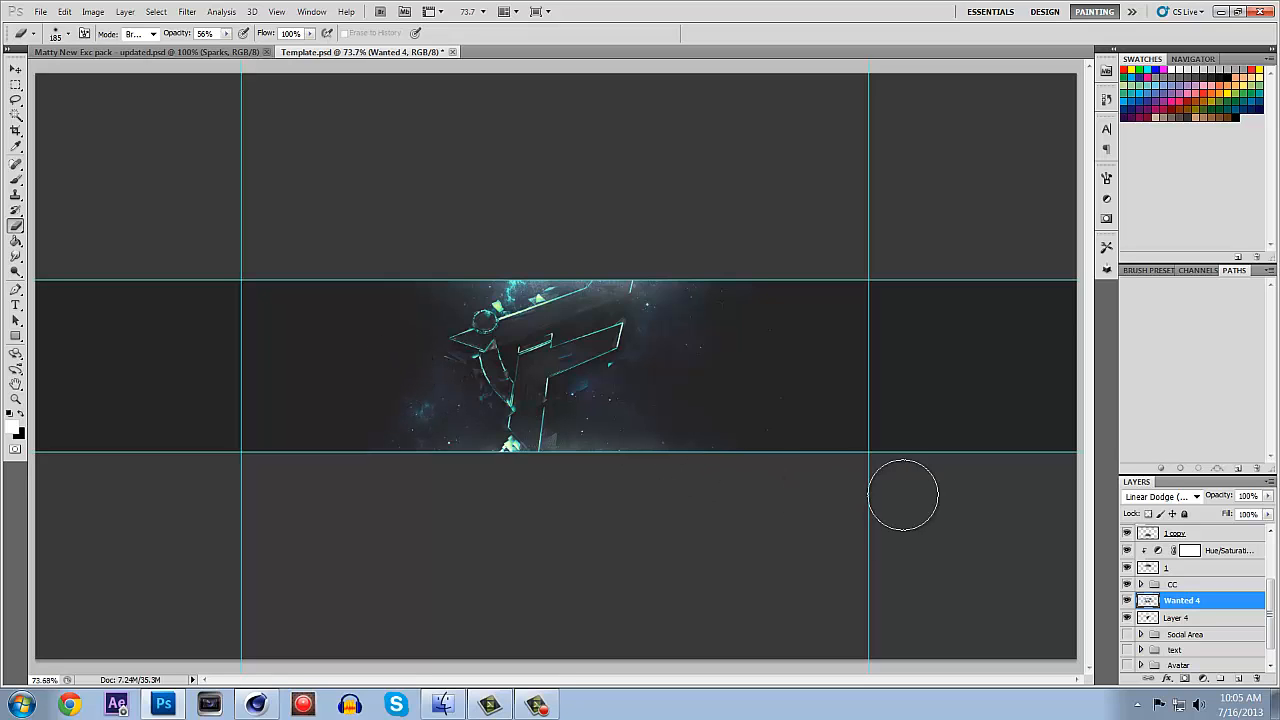
left_click(1128, 600)
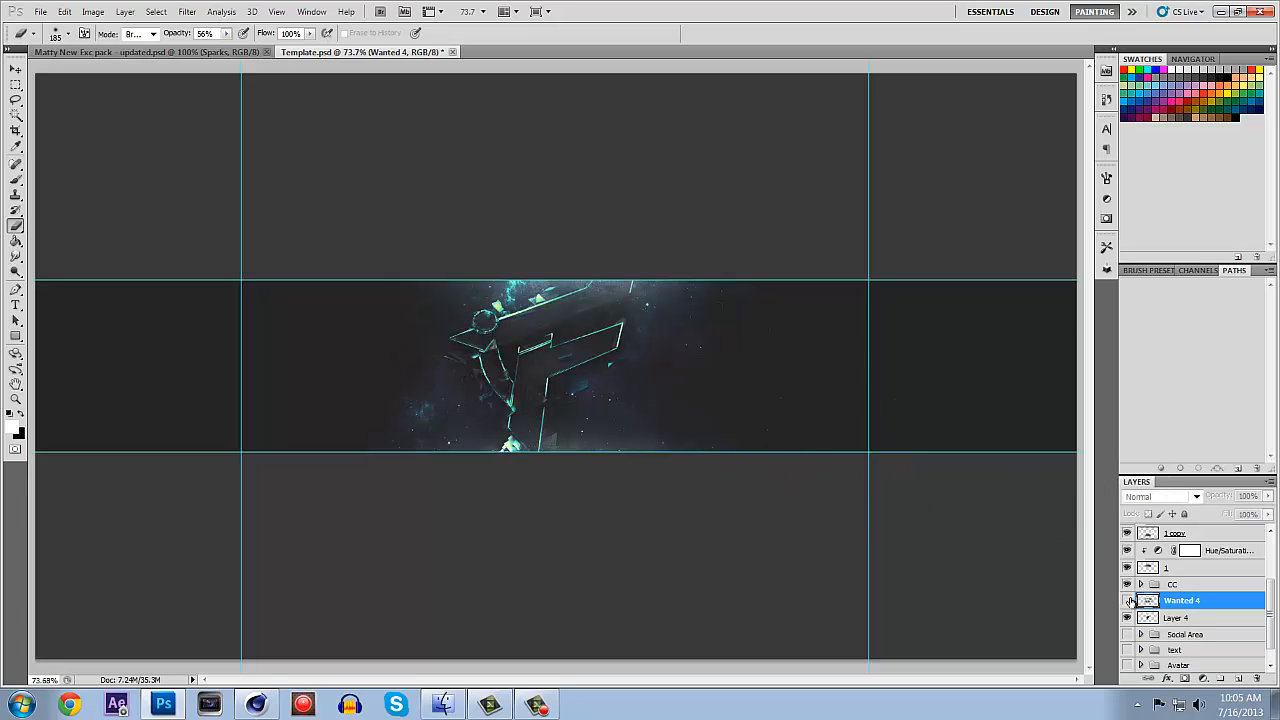
left_click(1128, 600)
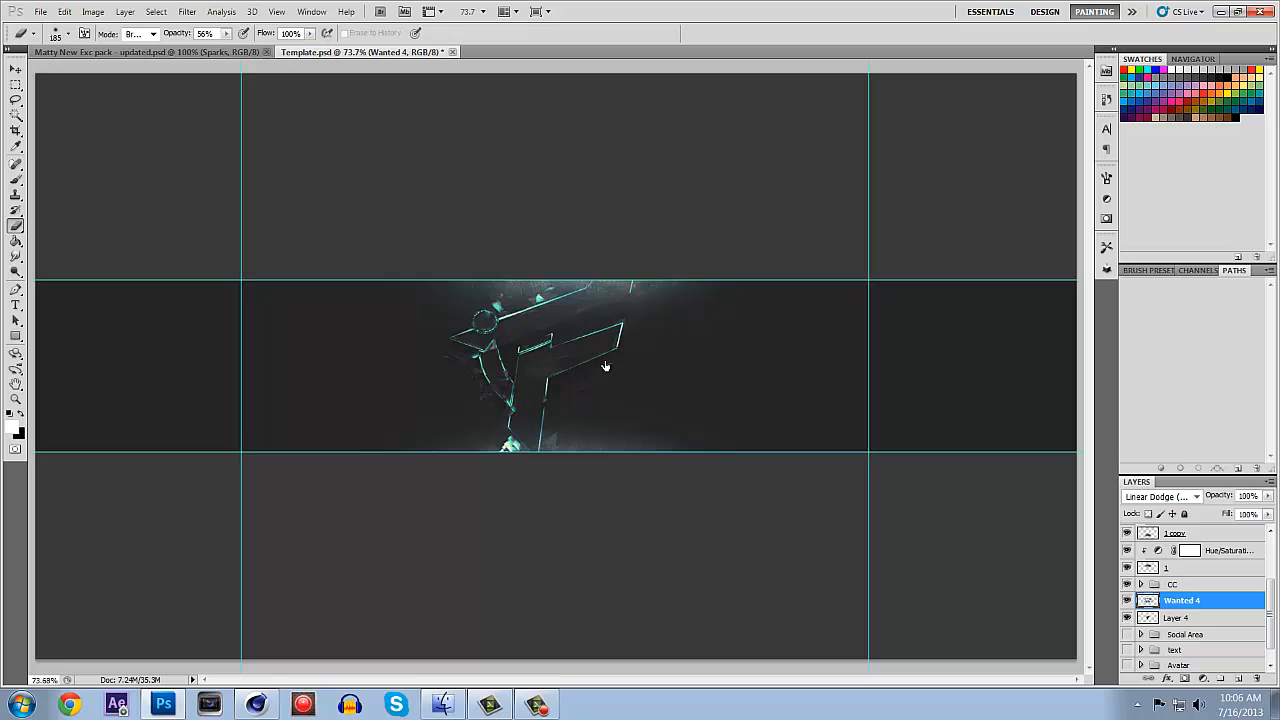
In the Matty New Exc pack document, expand the Stocks group and show the Screen Dirt layer.
left_click(161, 52)
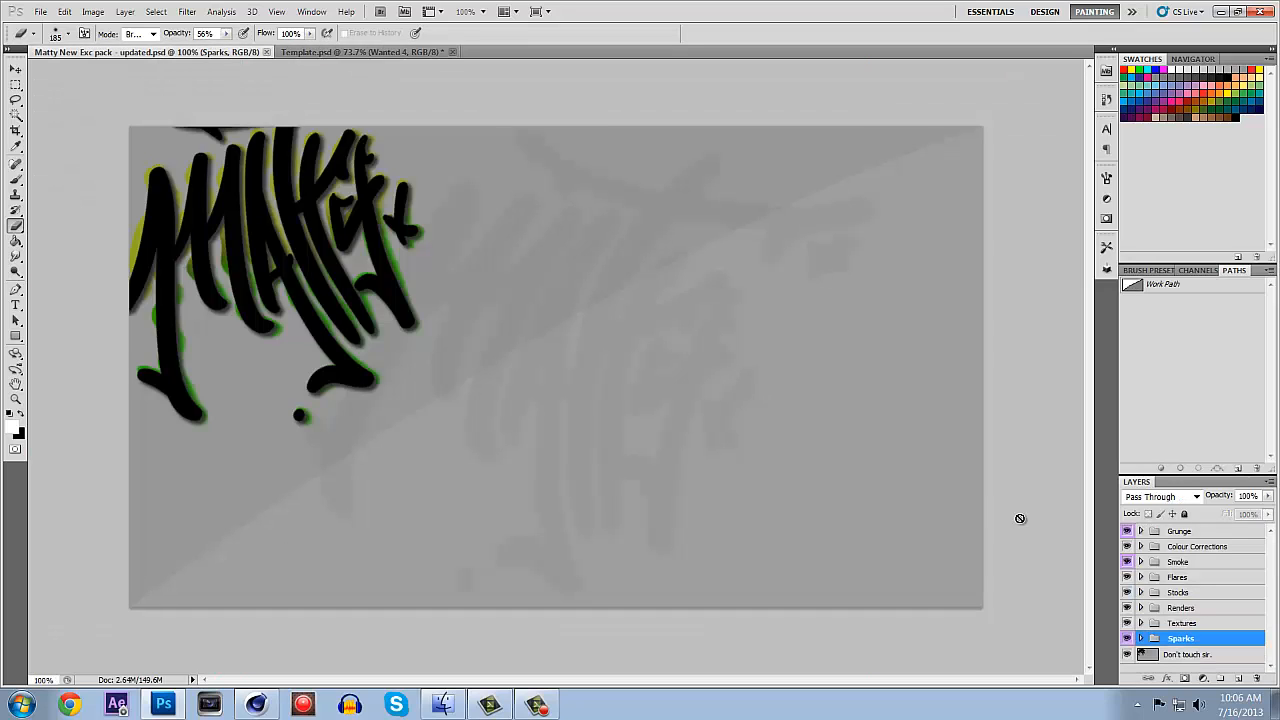
left_click(1140, 592)
scroll(1150, 597, "down", 3)
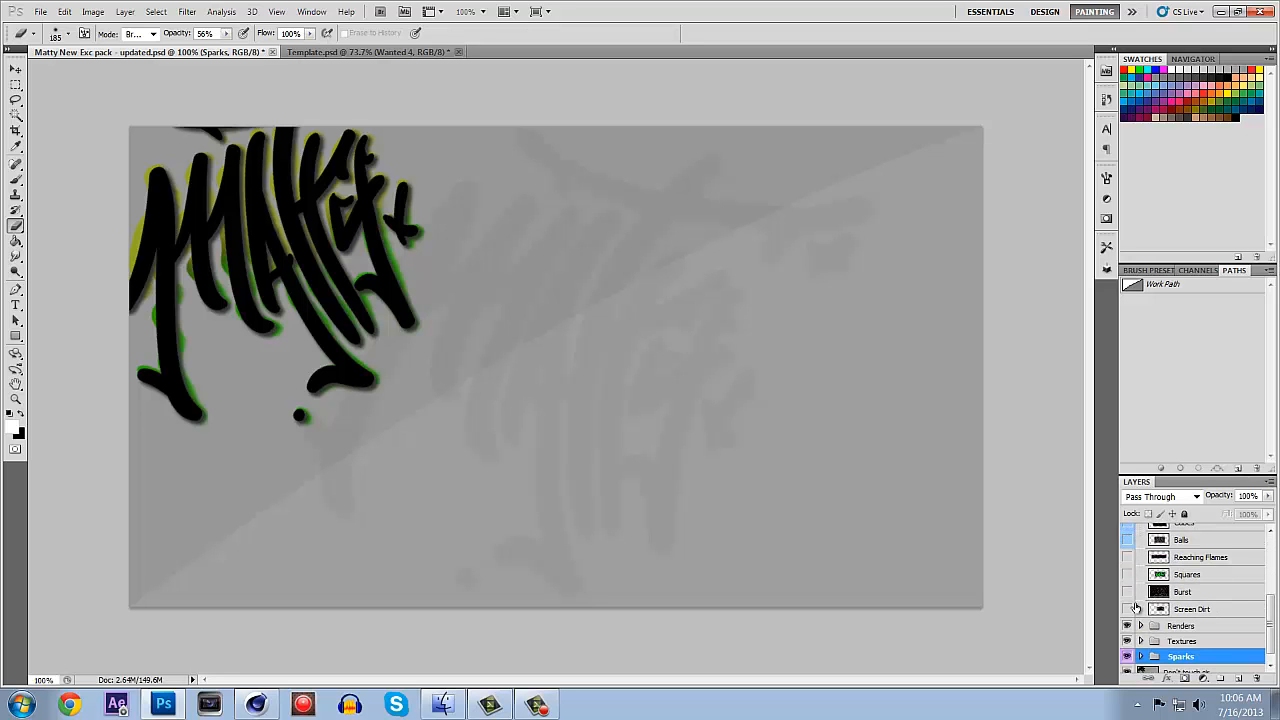
left_click(1127, 609)
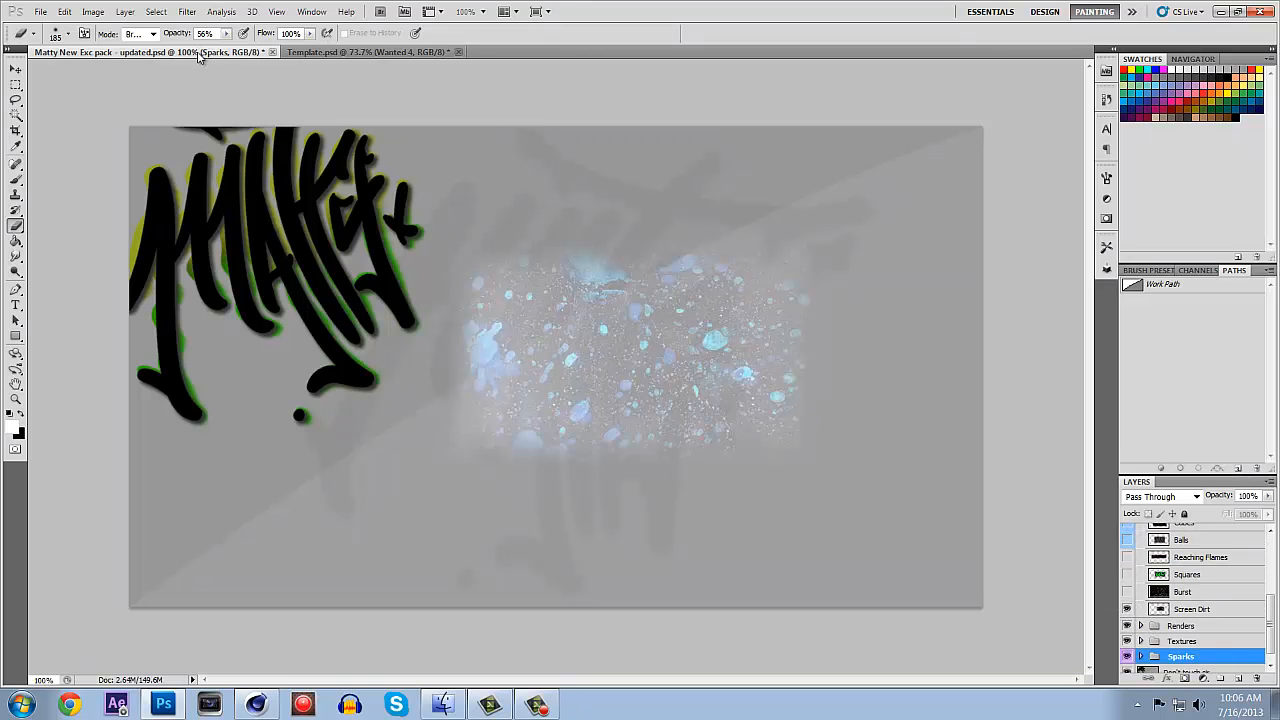
Float the Matty New Exc pack document in its own window and copy its Screen Dirt layer into Template.psd.
mouse_move(198, 55)
left_mouse_down()
mouse_move(151, 397)
mouse_move(151, 386)
left_mouse_up()
left_click(593, 501)
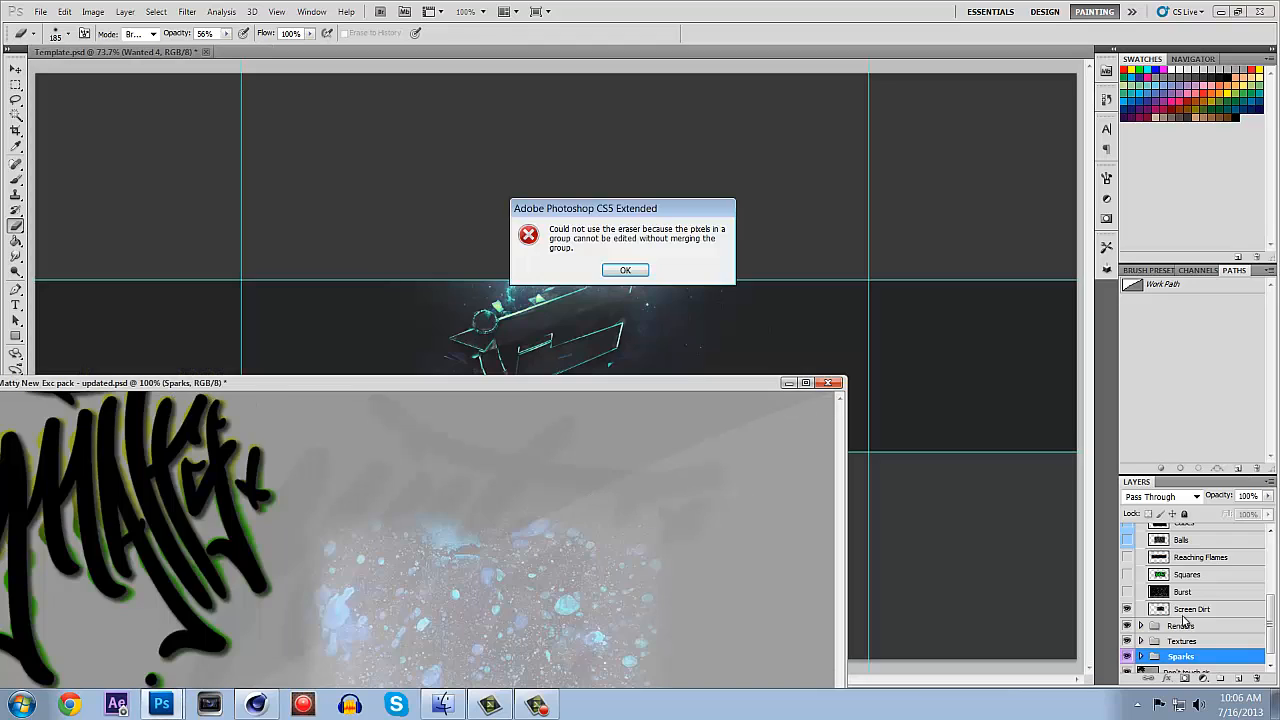
left_click(626, 271)
left_click(16, 69)
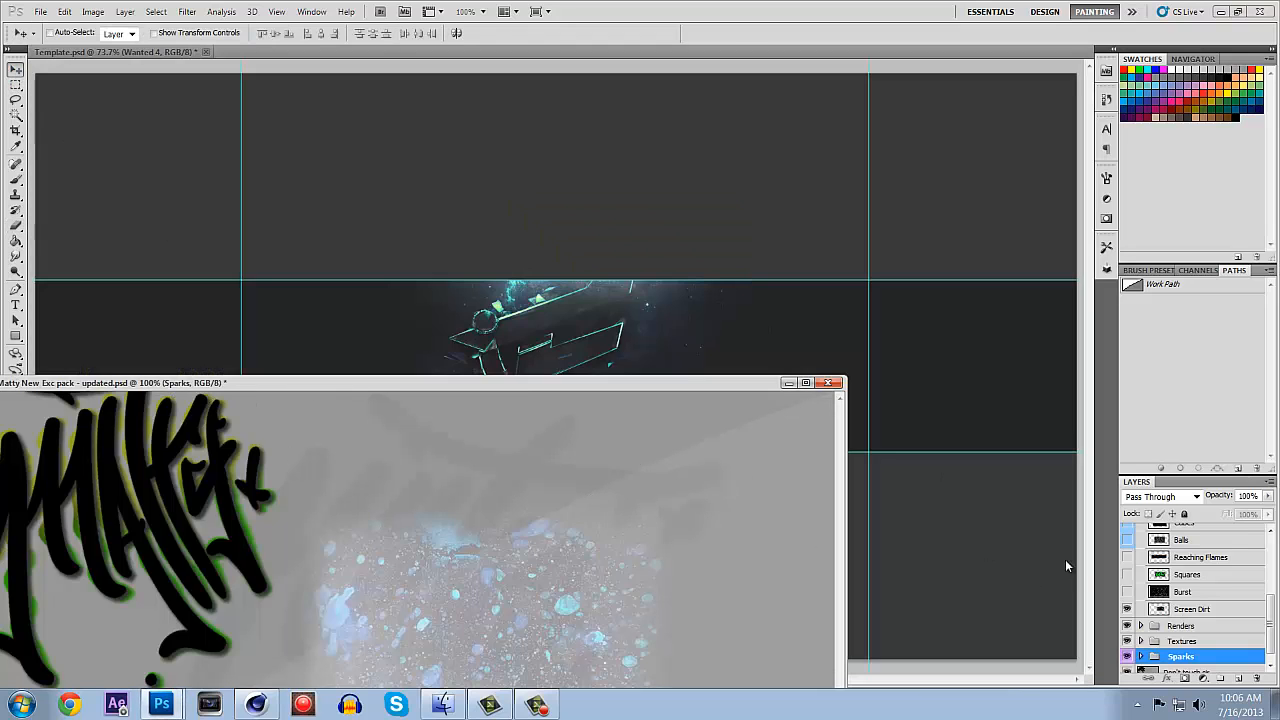
left_click_drag(1204, 612, 652, 528)
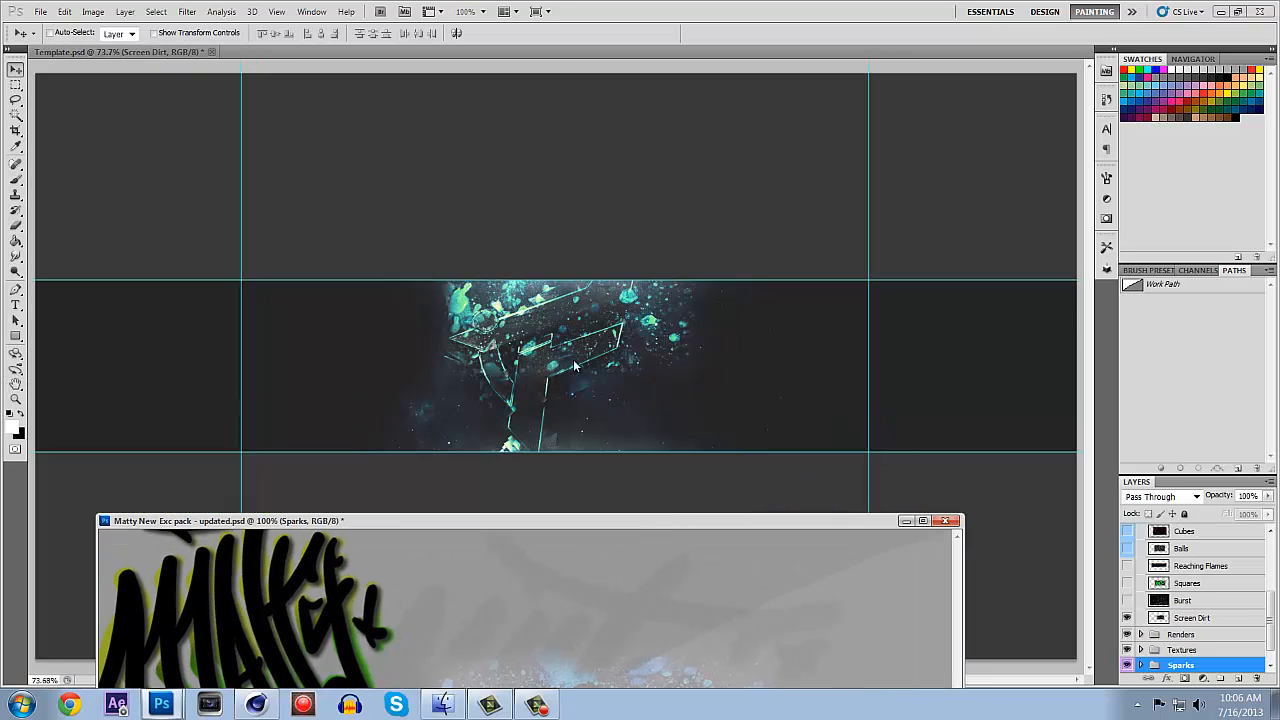
Move the Screen Dirt splatter over the left half of the logo area in Template.psd.
left_click(492, 365)
left_click_drag(633, 337, 636, 400)
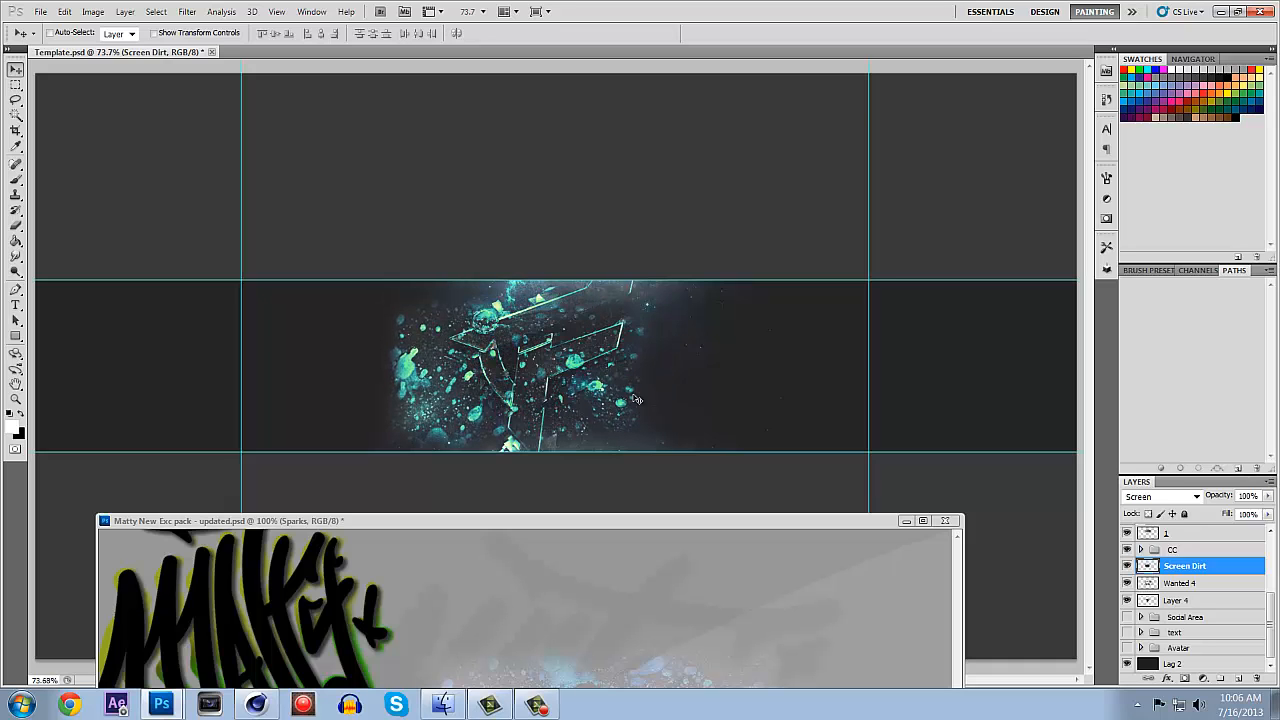
mouse_move(508, 352)
left_mouse_down()
mouse_move(530, 360)
mouse_move(497, 352)
left_mouse_up()
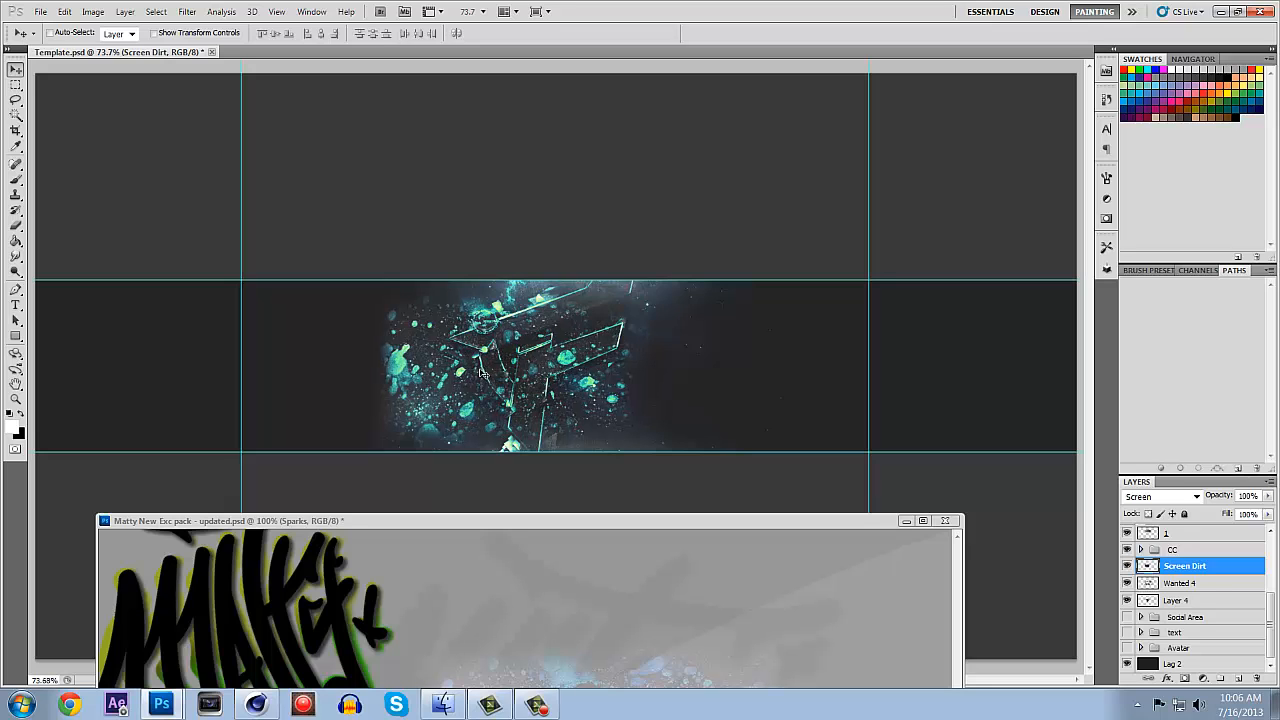
Duplicate the Screen Dirt layer, move the copy to the right side of the logo and rotate it about 128°.
key("ctrl+j")
mouse_move(631, 350)
left_mouse_down()
mouse_move(632, 315)
mouse_move(644, 343)
mouse_move(632, 352)
left_mouse_up()
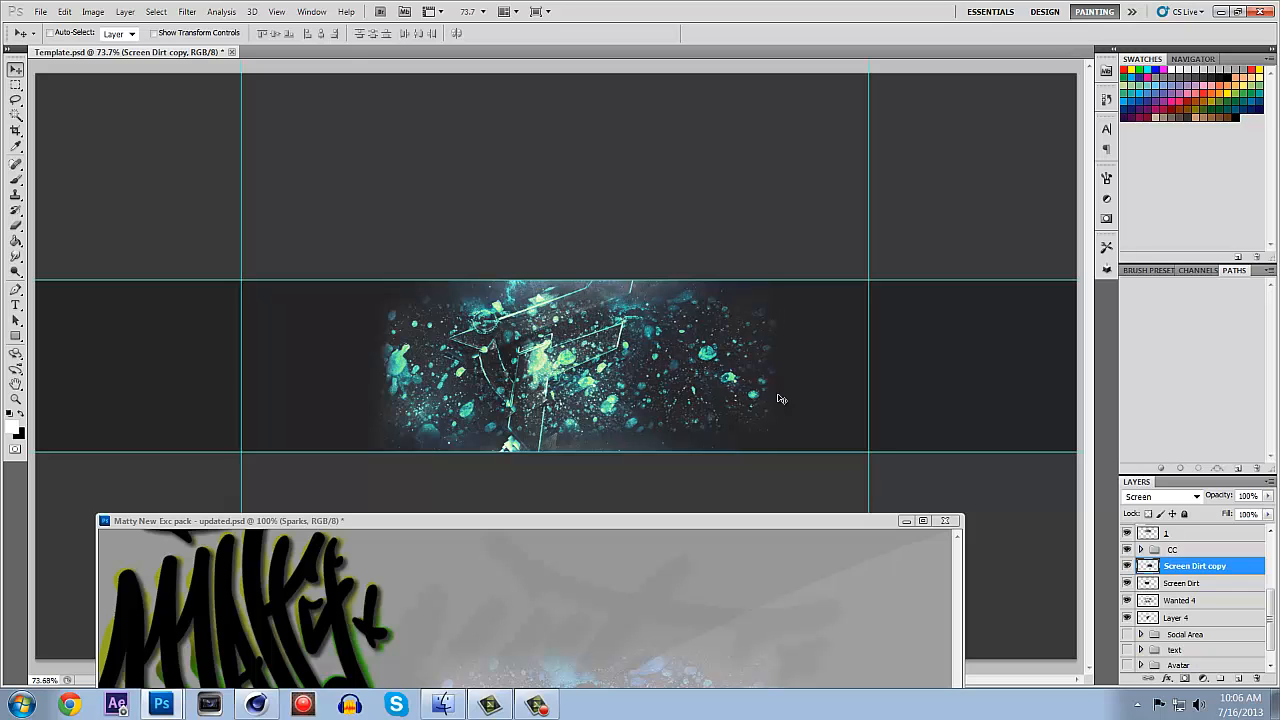
key("ctrl+t")
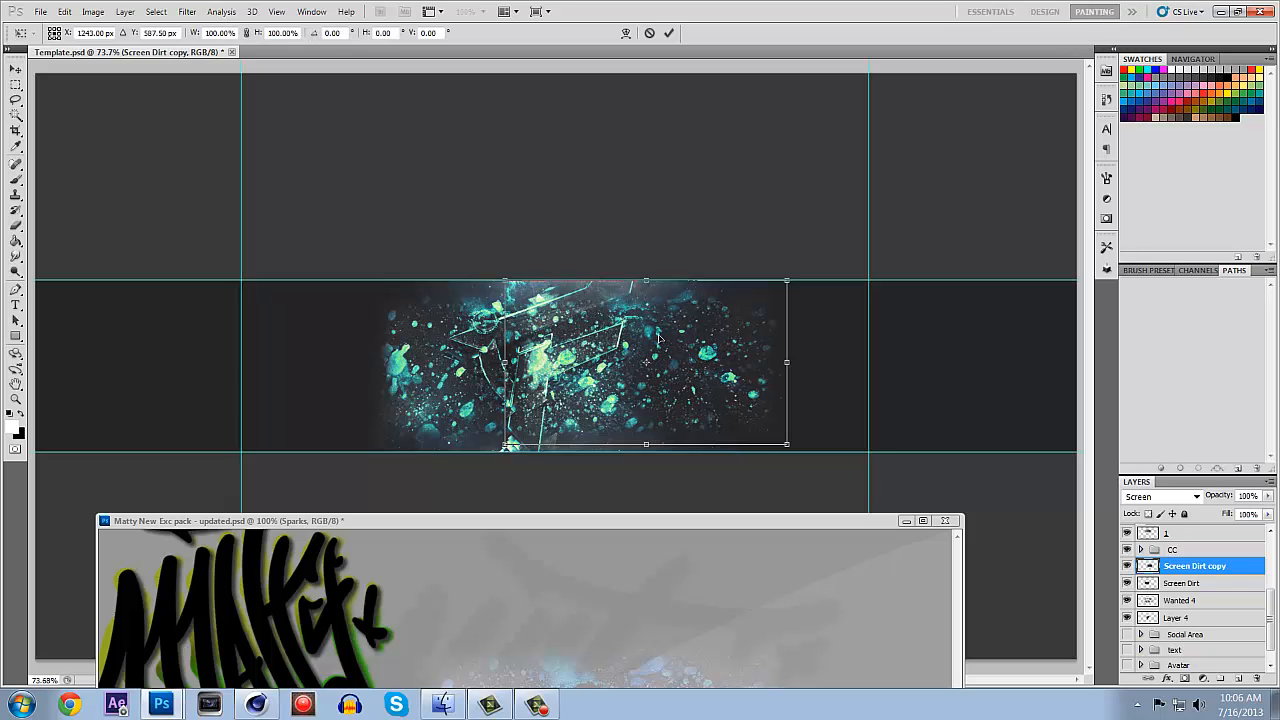
left_click_drag(886, 351, 431, 488)
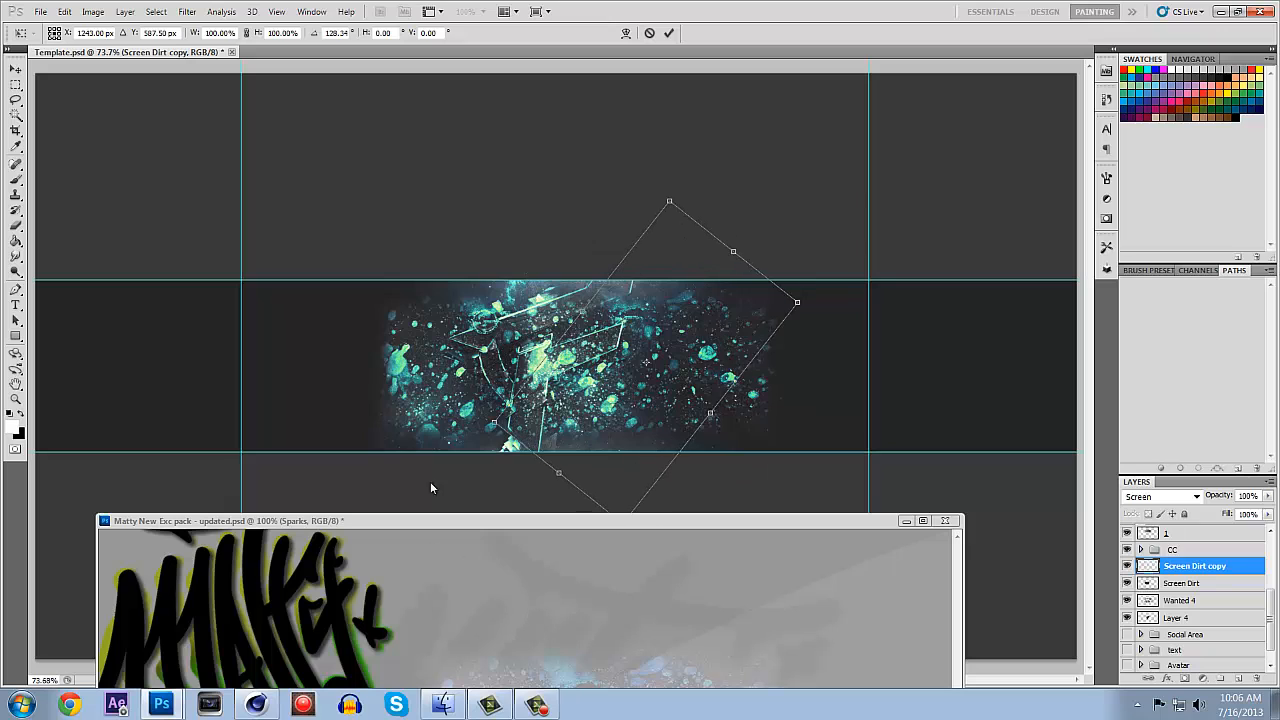
left_click(17, 71)
left_click(590, 264)
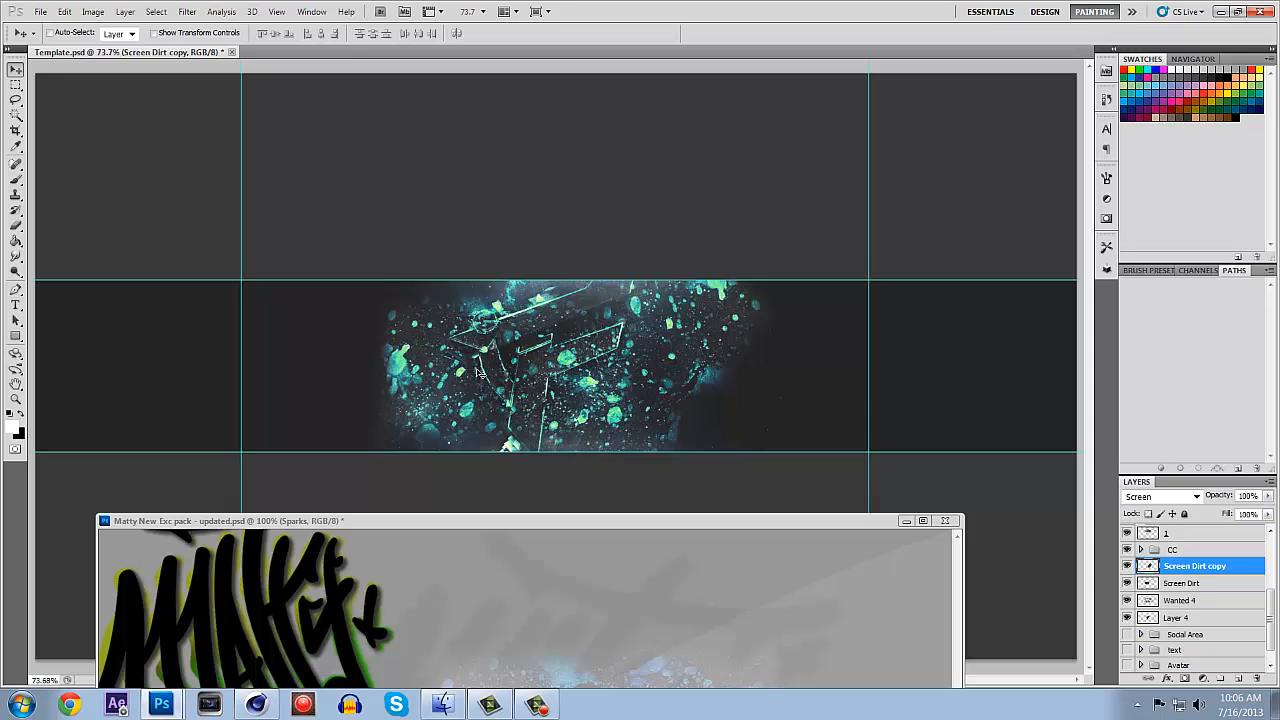
Merge the Screen Dirt and Screen Dirt copy layers and set the merged layer's blend mode to Screen.
left_click(1203, 584, "shift")
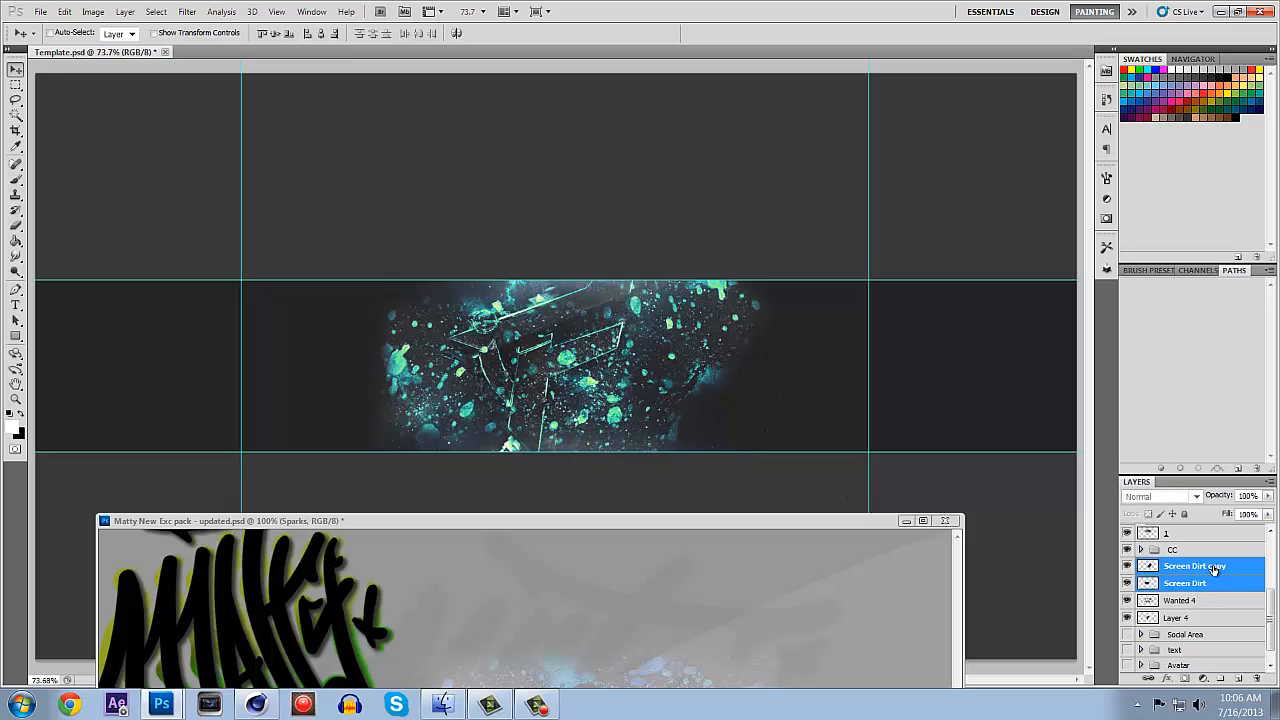
left_click(1209, 567)
left_click(1203, 584, "shift")
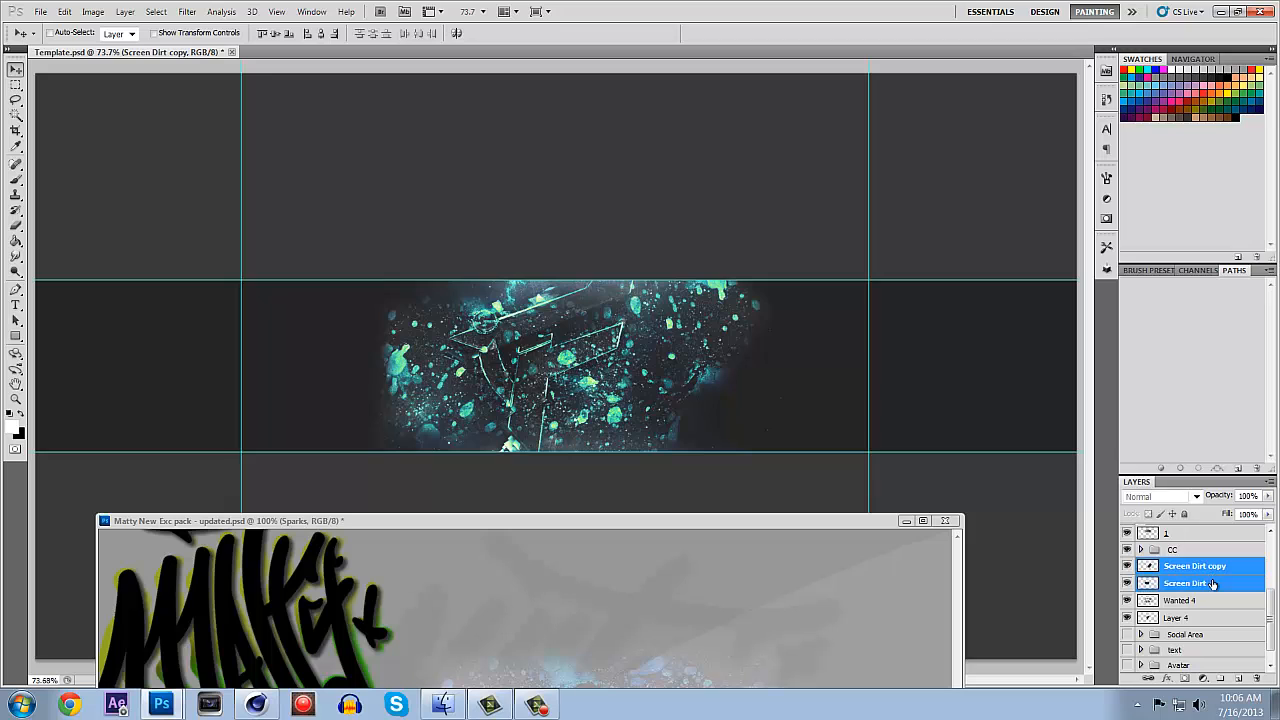
right_click(1205, 580)
left_click(1204, 526)
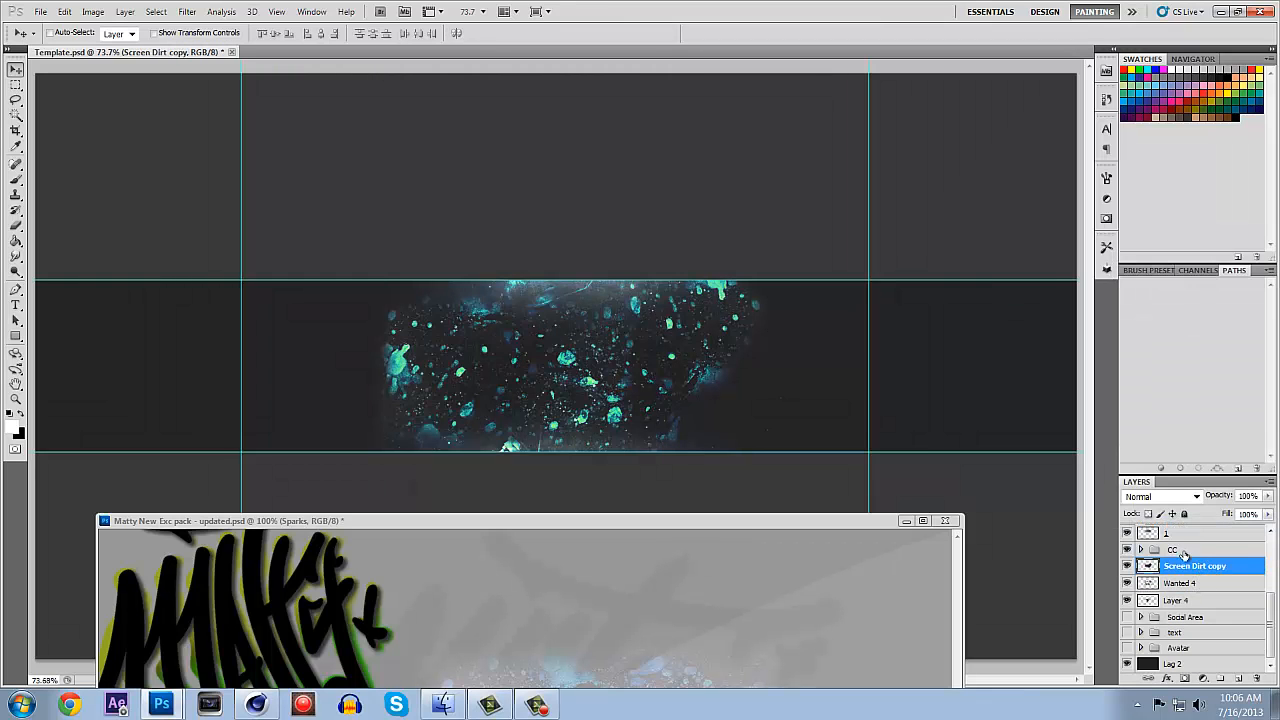
left_click(1186, 503)
left_click(1160, 210)
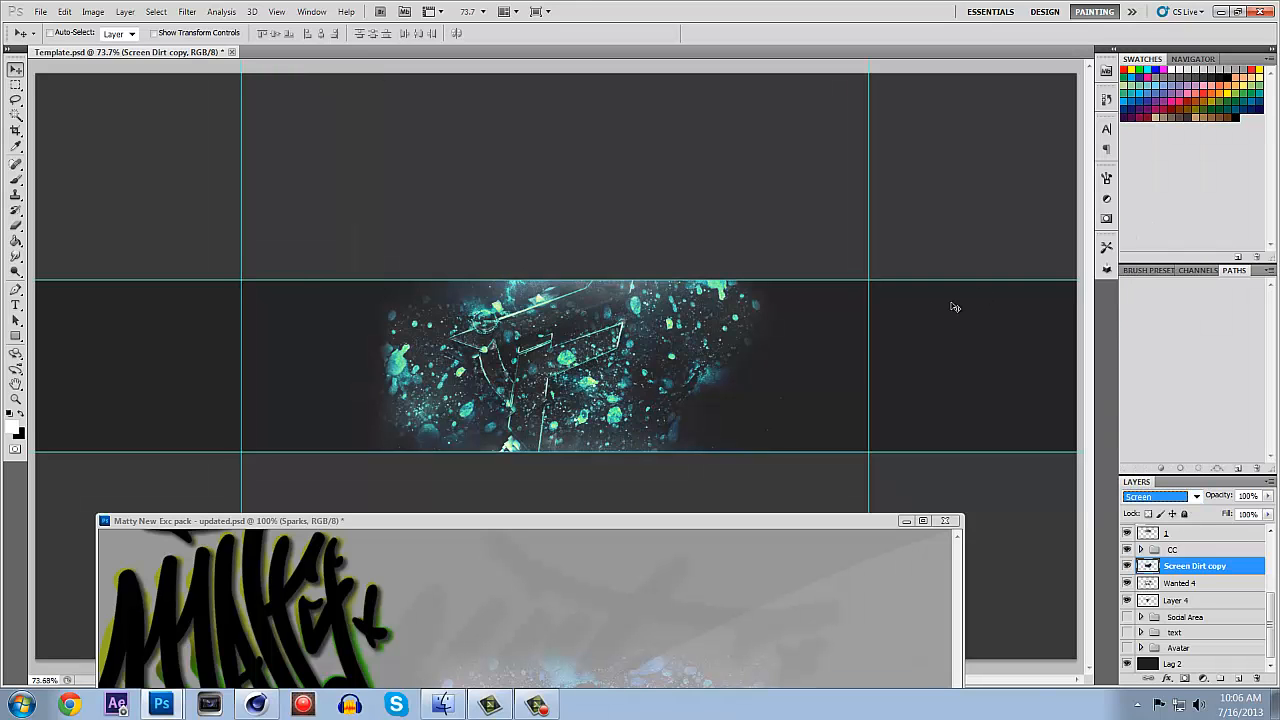
Erase the merged dirt splatter over the logo and soften it on both sides at 56% eraser opacity.
left_click(16, 226)
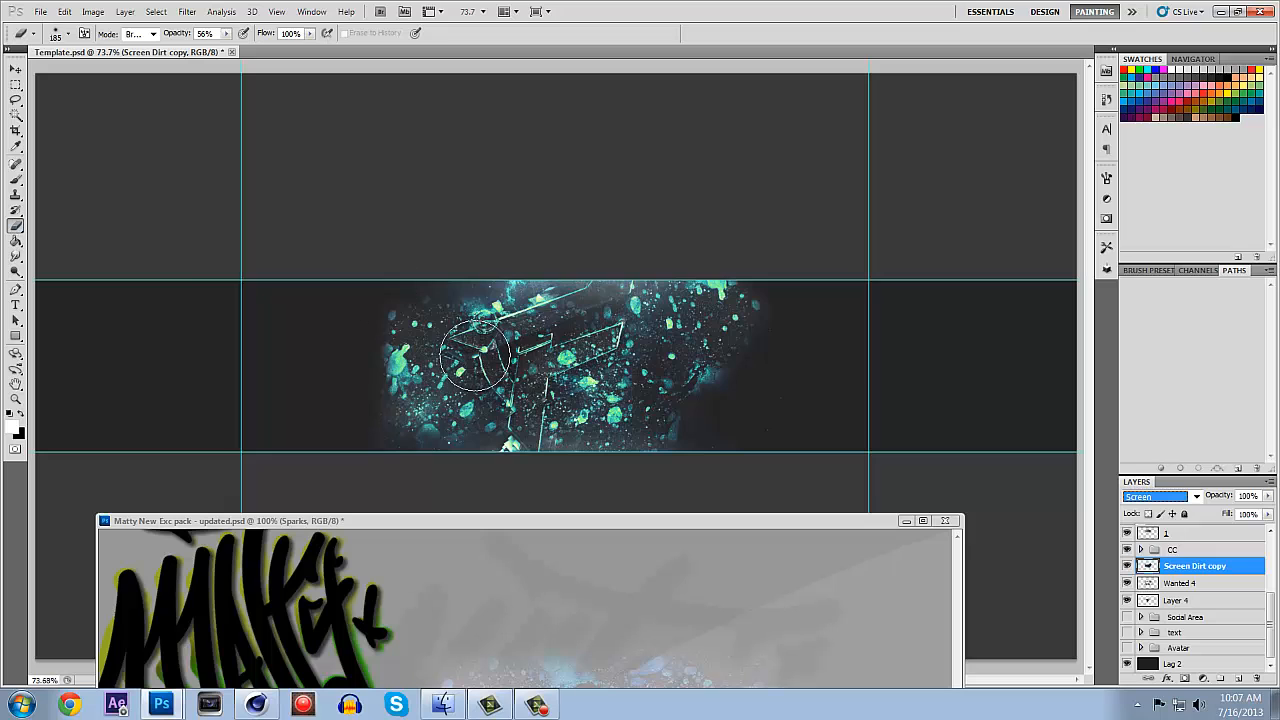
mouse_move(540, 375)
left_mouse_down()
mouse_move(587, 315)
mouse_move(551, 354)
mouse_move(522, 432)
mouse_move(496, 441)
mouse_move(397, 371)
mouse_move(412, 383)
mouse_move(406, 361)
mouse_move(432, 432)
mouse_move(450, 383)
left_mouse_up()
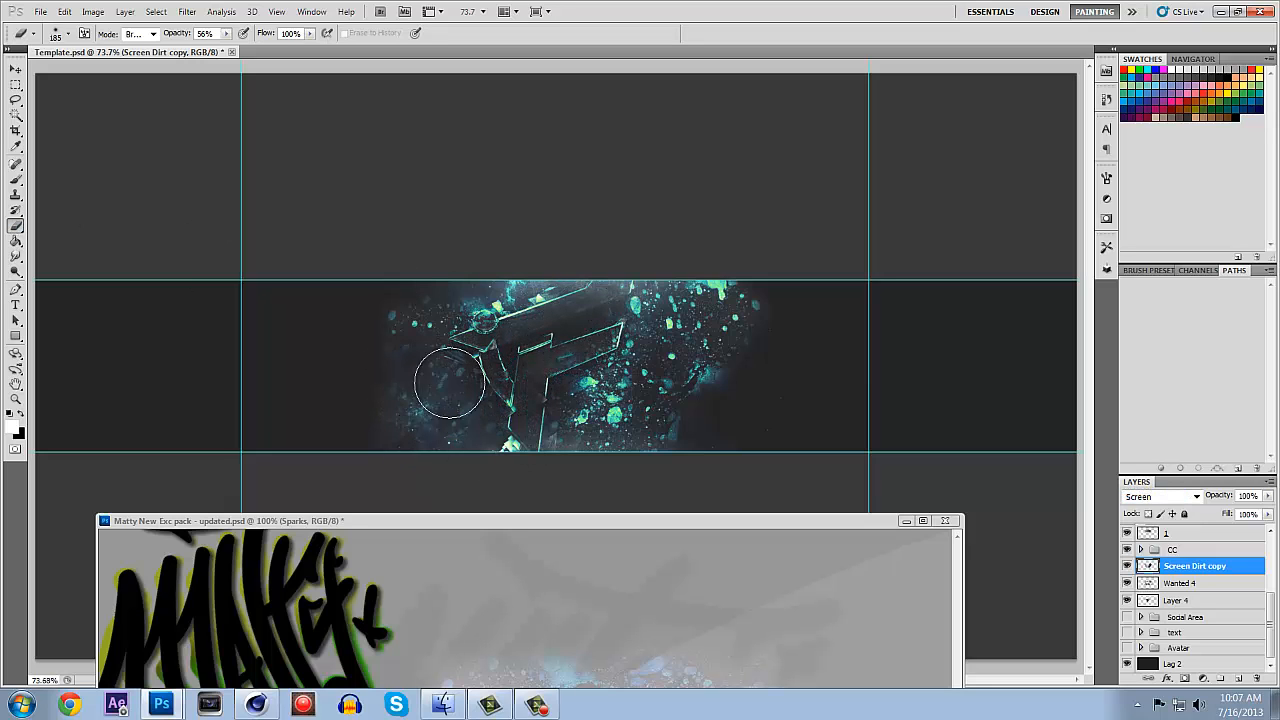
mouse_move(707, 293)
left_mouse_down()
mouse_move(753, 301)
mouse_move(638, 422)
mouse_move(619, 362)
mouse_move(609, 420)
mouse_move(597, 417)
mouse_move(709, 407)
mouse_move(721, 296)
mouse_move(672, 328)
mouse_move(700, 303)
left_mouse_up()
Lower the merged Screen Dirt copy layer's opacity to 67% and compare the banner with the layer hidden and shown.
left_click(1267, 497)
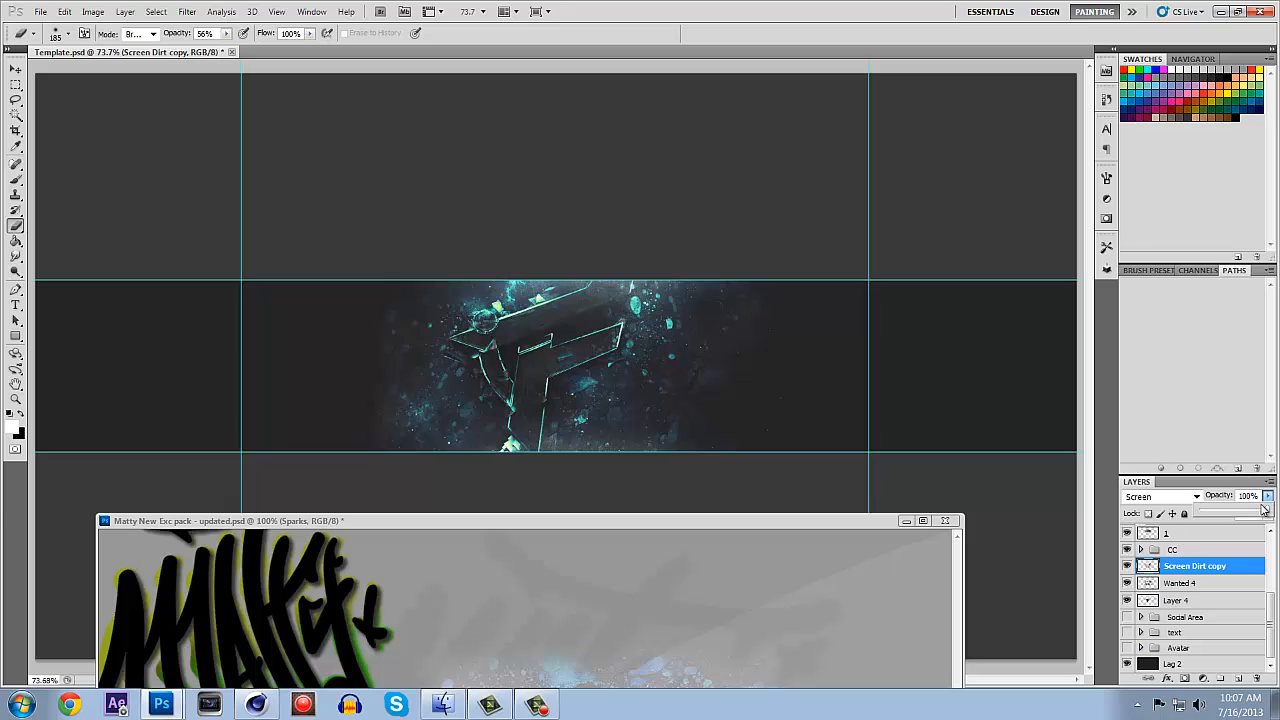
left_click_drag(1246, 514, 1245, 513)
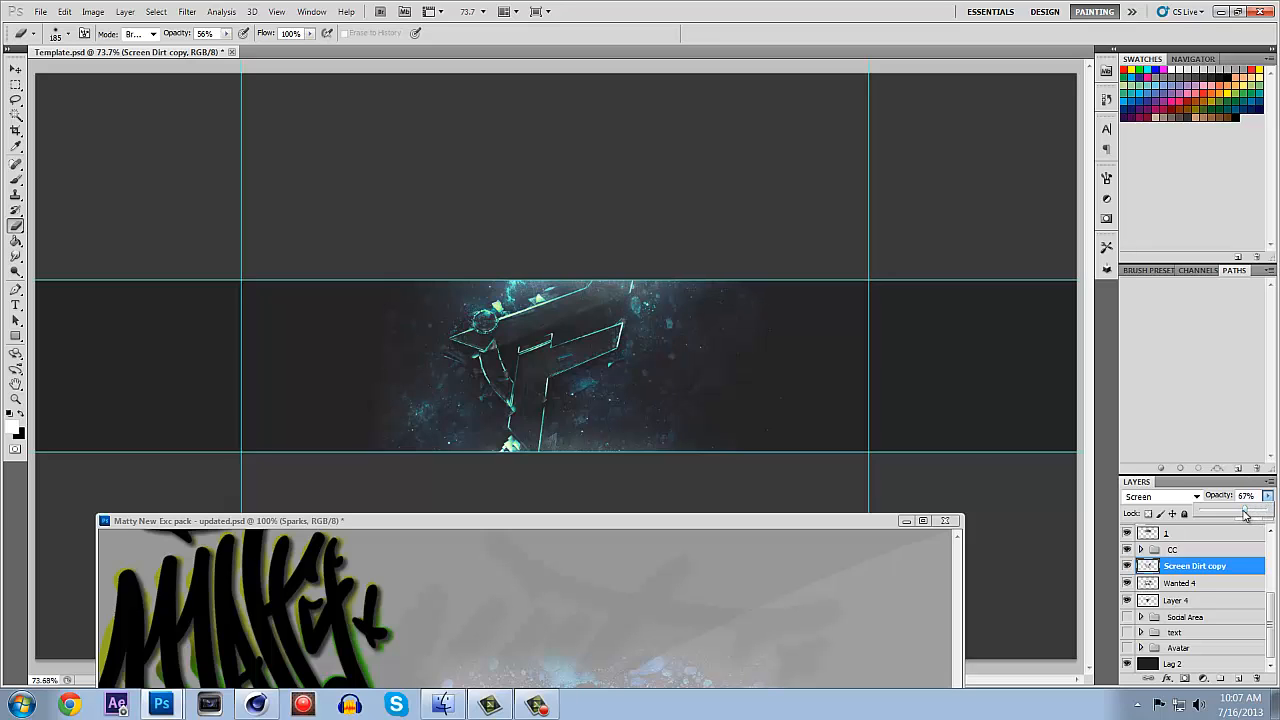
left_click(1128, 567)
left_click(1128, 570)
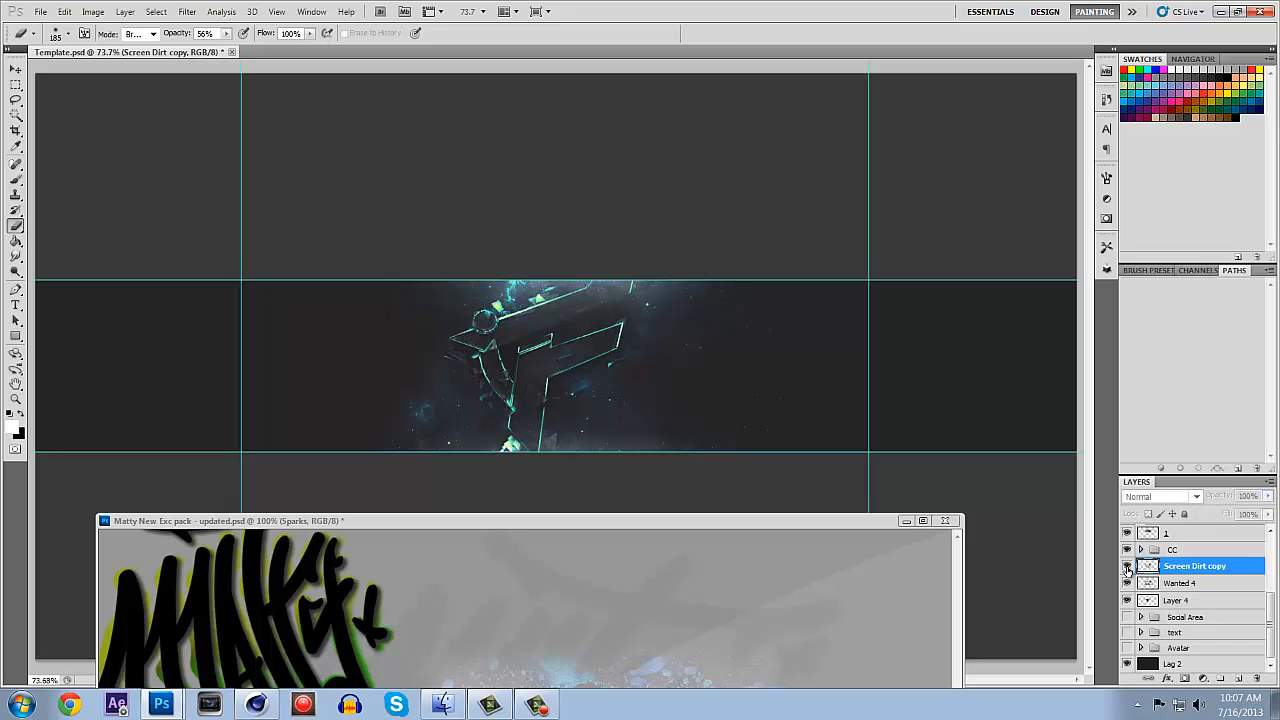
In the Matty New Exc pack document, expand the Textures group, show Screen Dust and copy it into Template.psd.
left_click(662, 573)
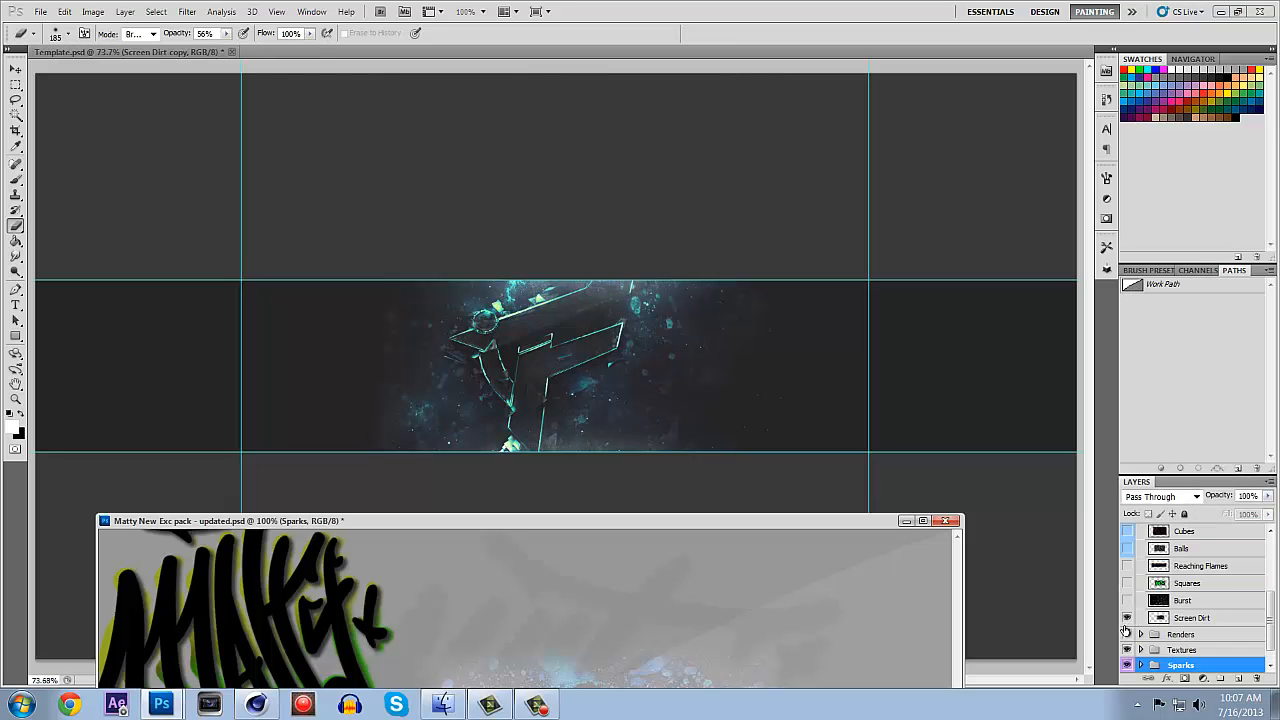
left_click(1141, 651)
scroll(1150, 653, "down", 4)
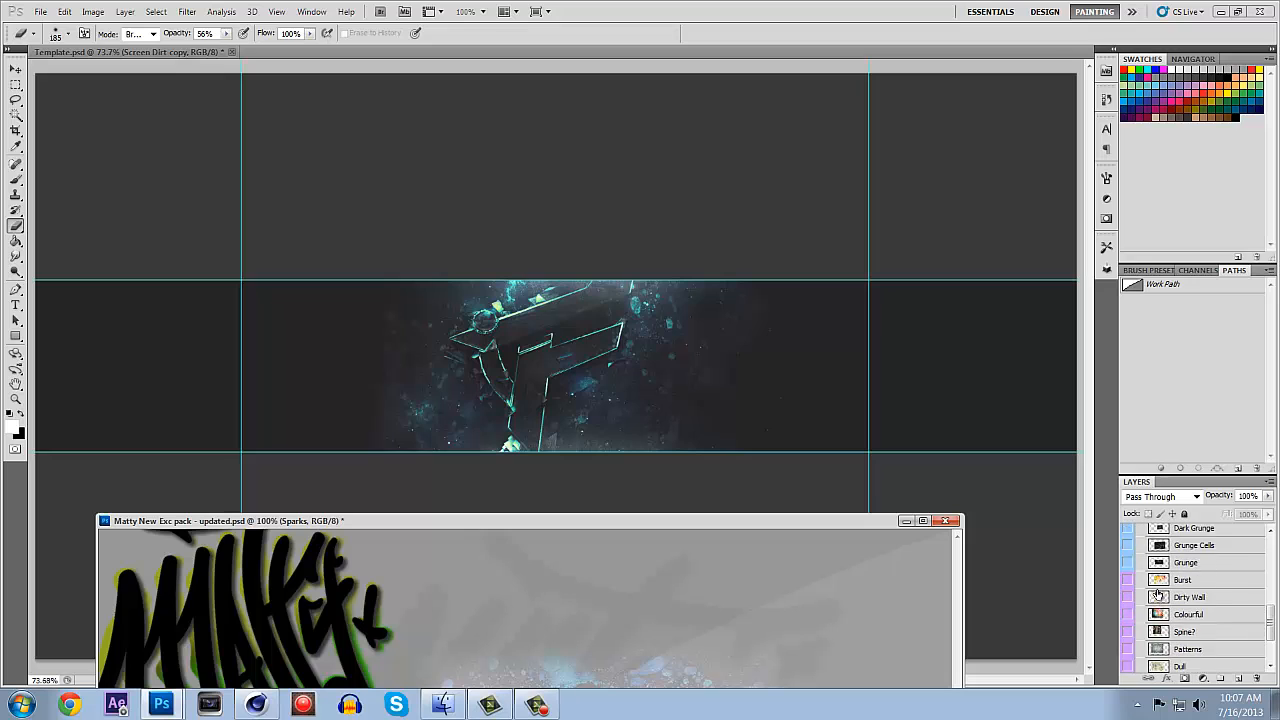
left_click(1131, 654)
left_click_drag(1190, 654, 658, 362)
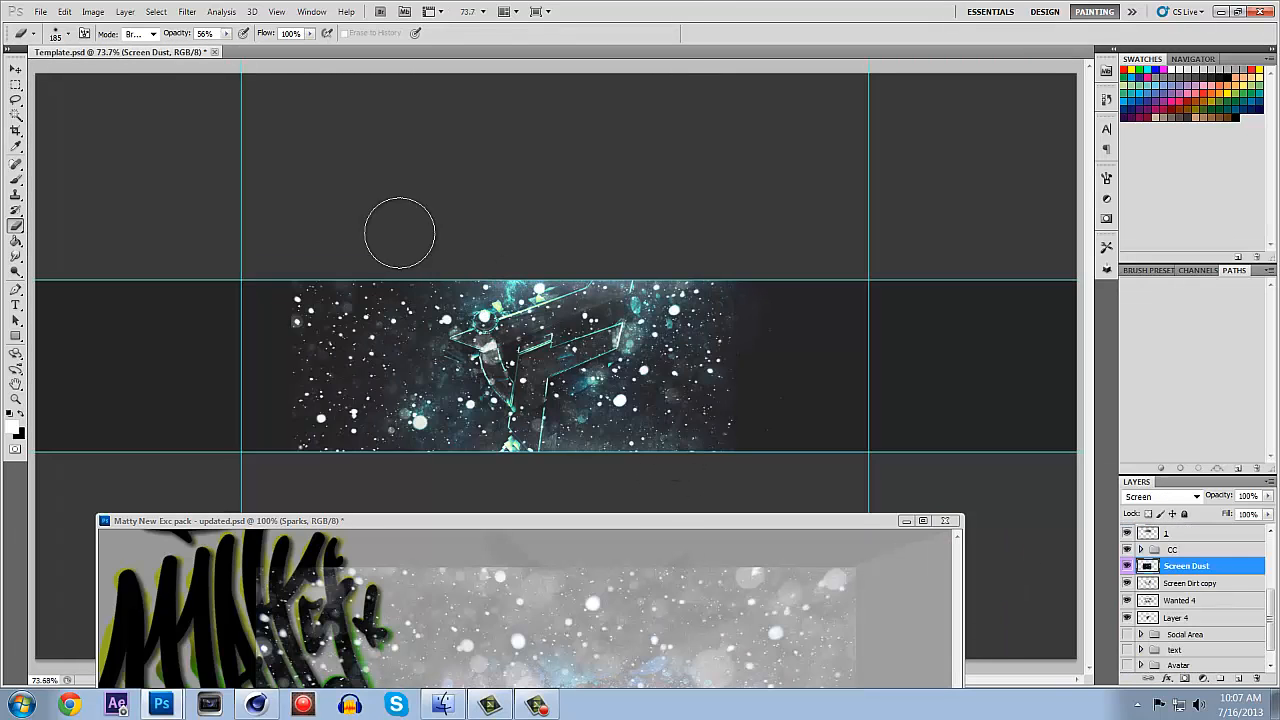
Move Screen Dust to the banner's left end and place two duplicates beside it so the dust spans the full width.
left_click(15, 68)
left_click_drag(456, 358, 308, 362)
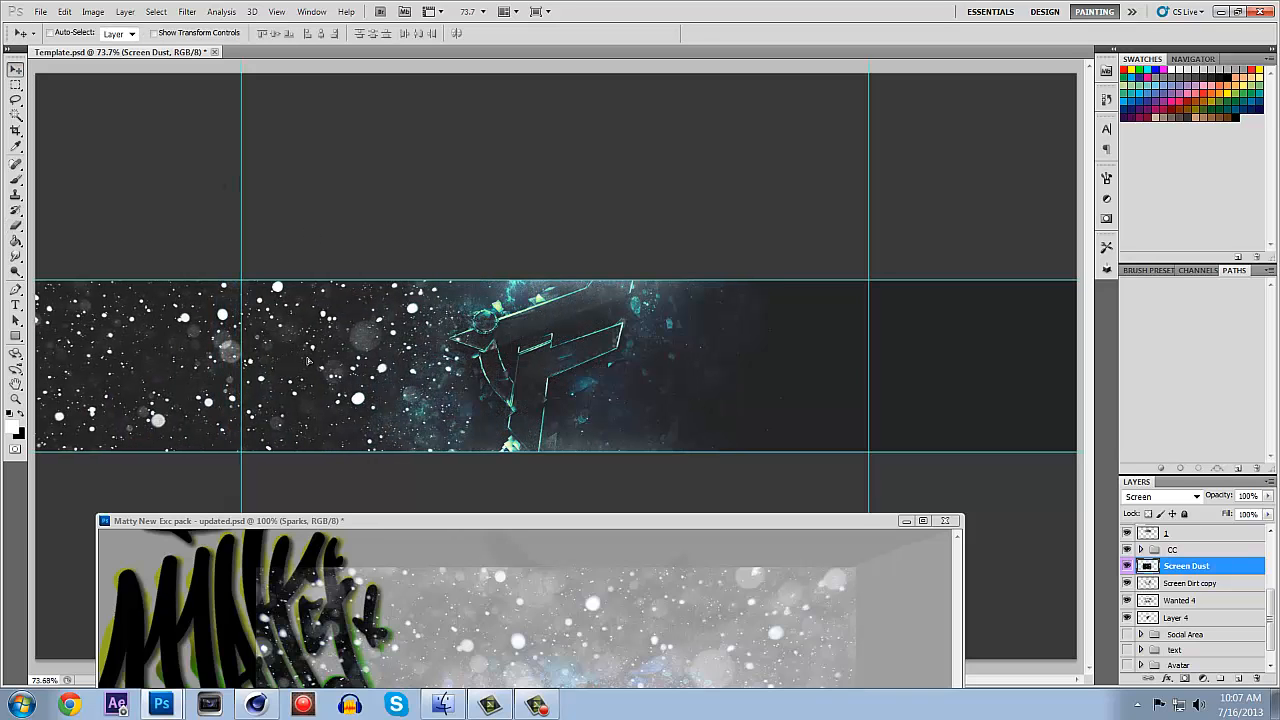
key("ctrl+j")
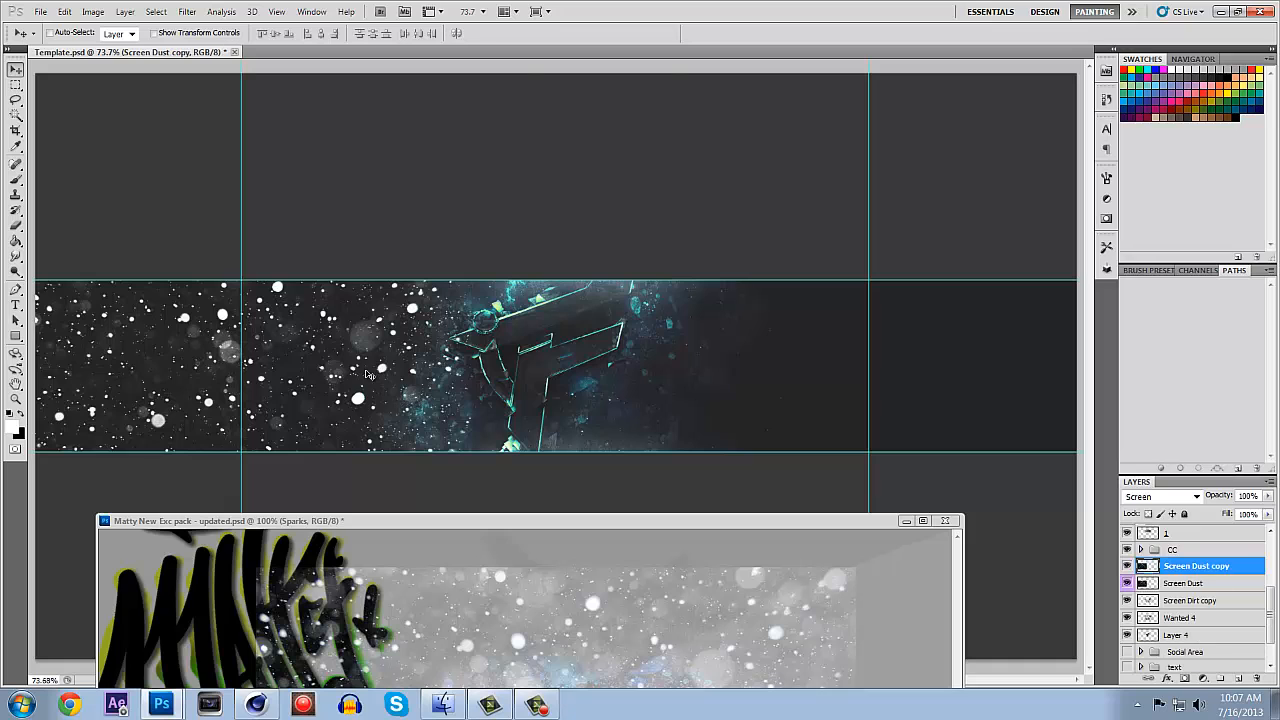
left_click_drag(596, 370, 716, 376)
key("ctrl+j")
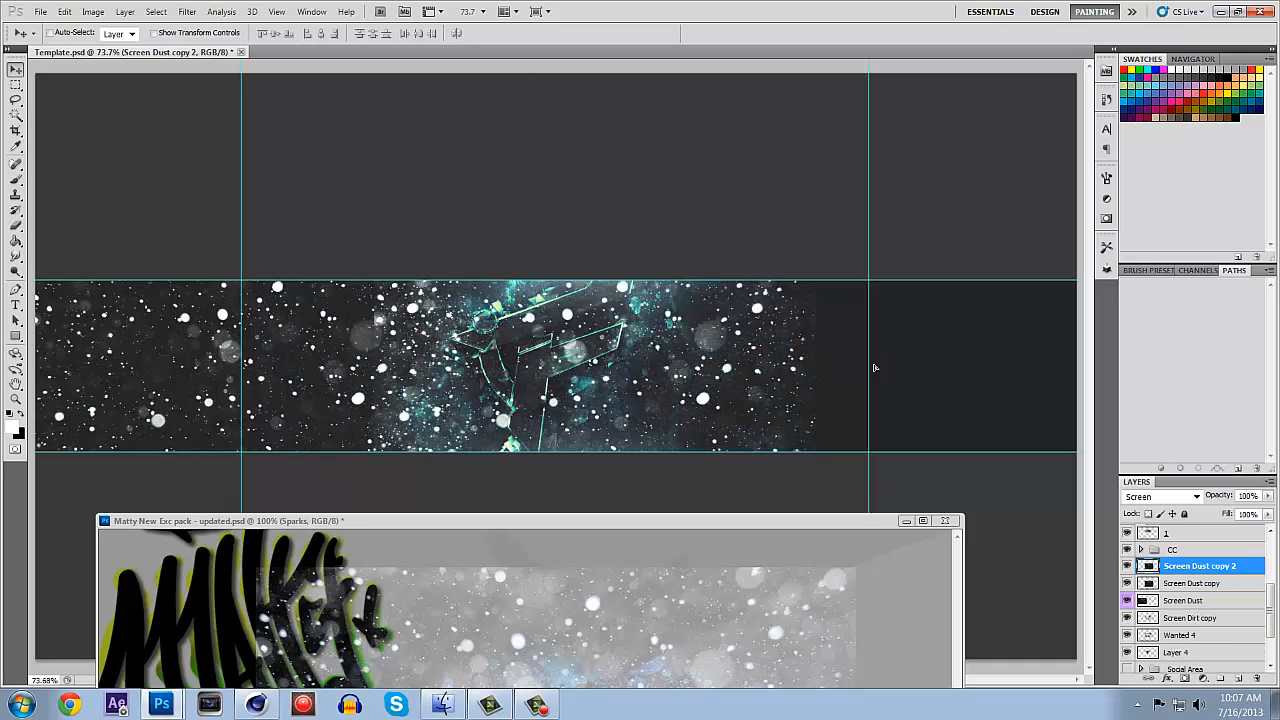
left_click_drag(874, 368, 965, 368)
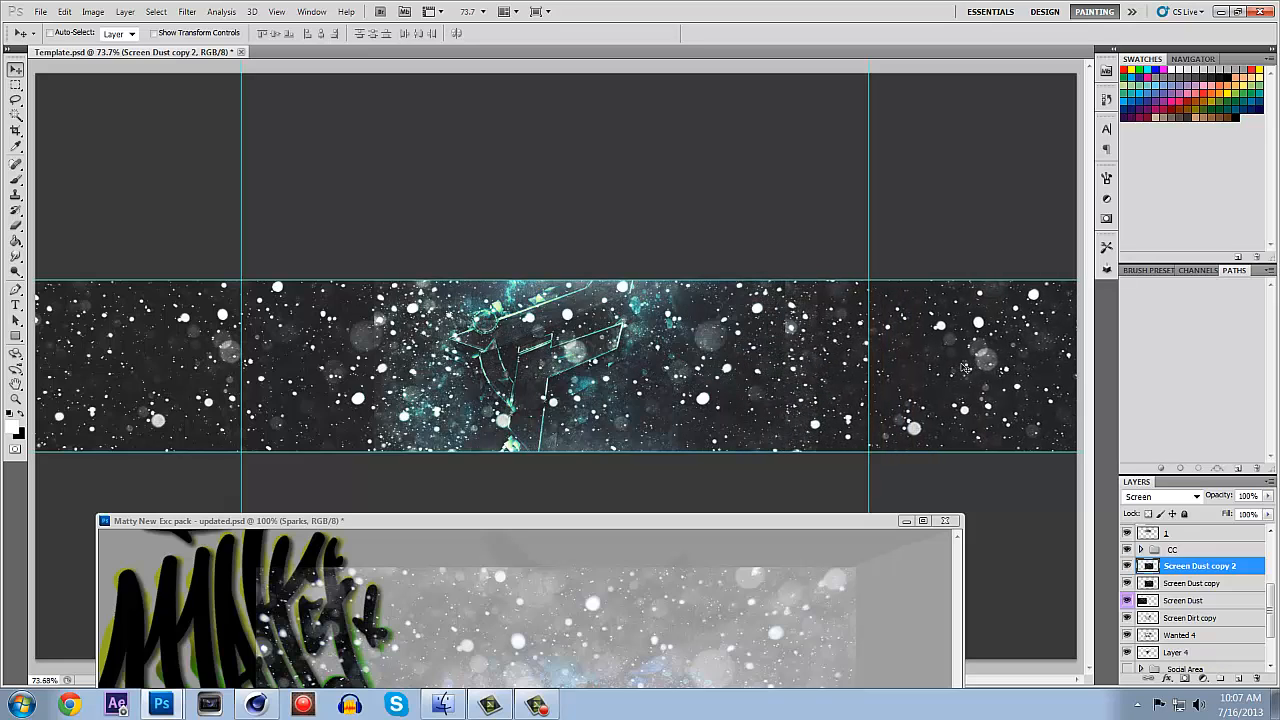
Merge the three Screen Dust layers and set the merged layer's blend mode to Screen.
left_click(1198, 600, "shift")
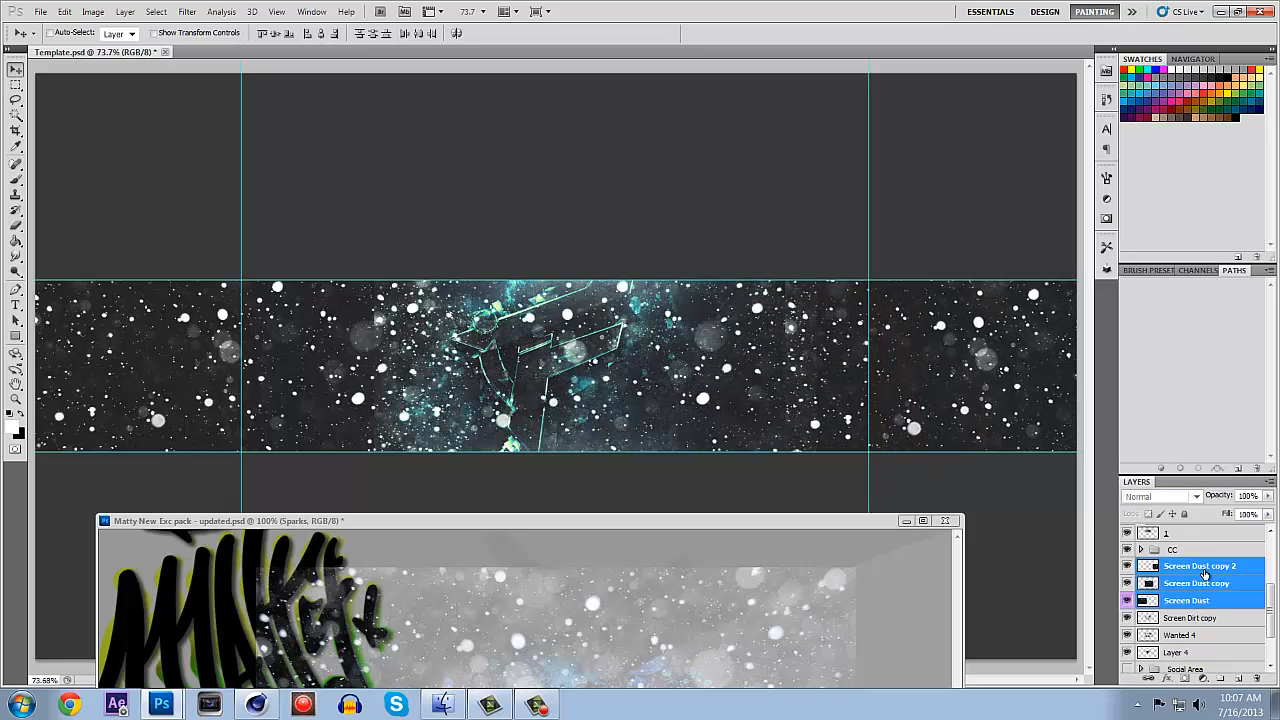
right_click(1205, 572)
left_click(1165, 523)
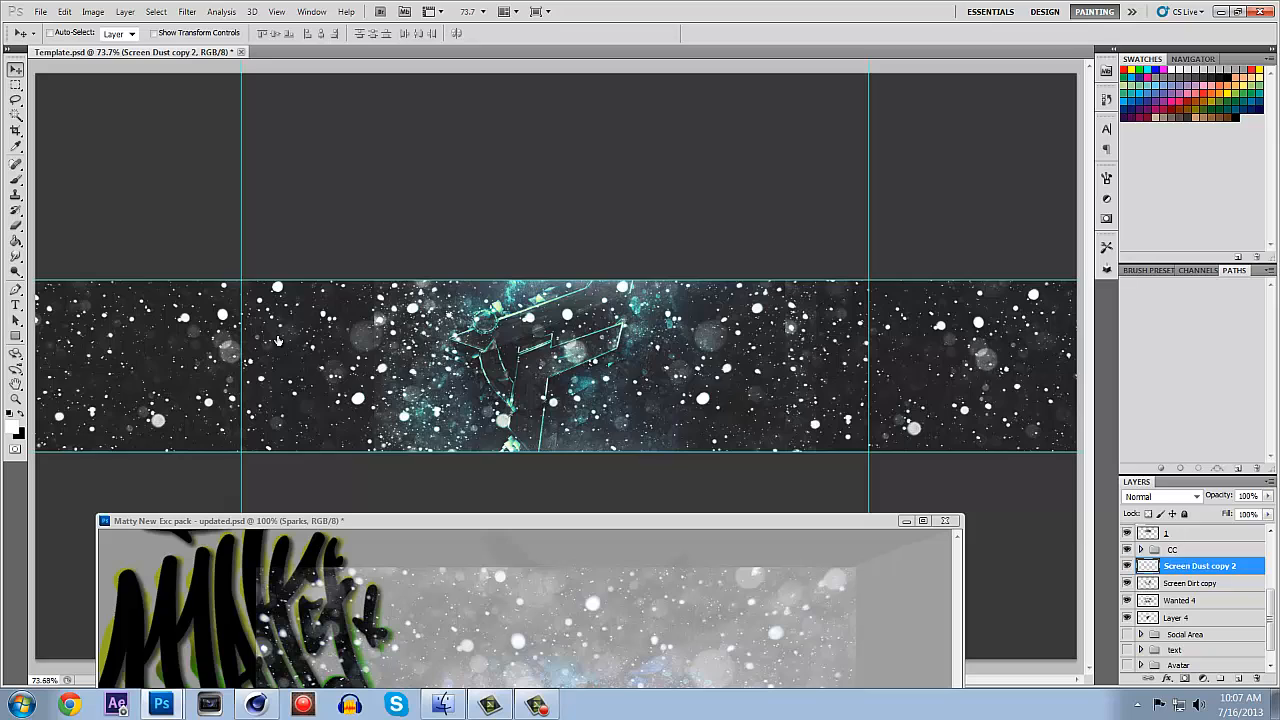
left_click(1158, 496)
left_click(1152, 206)
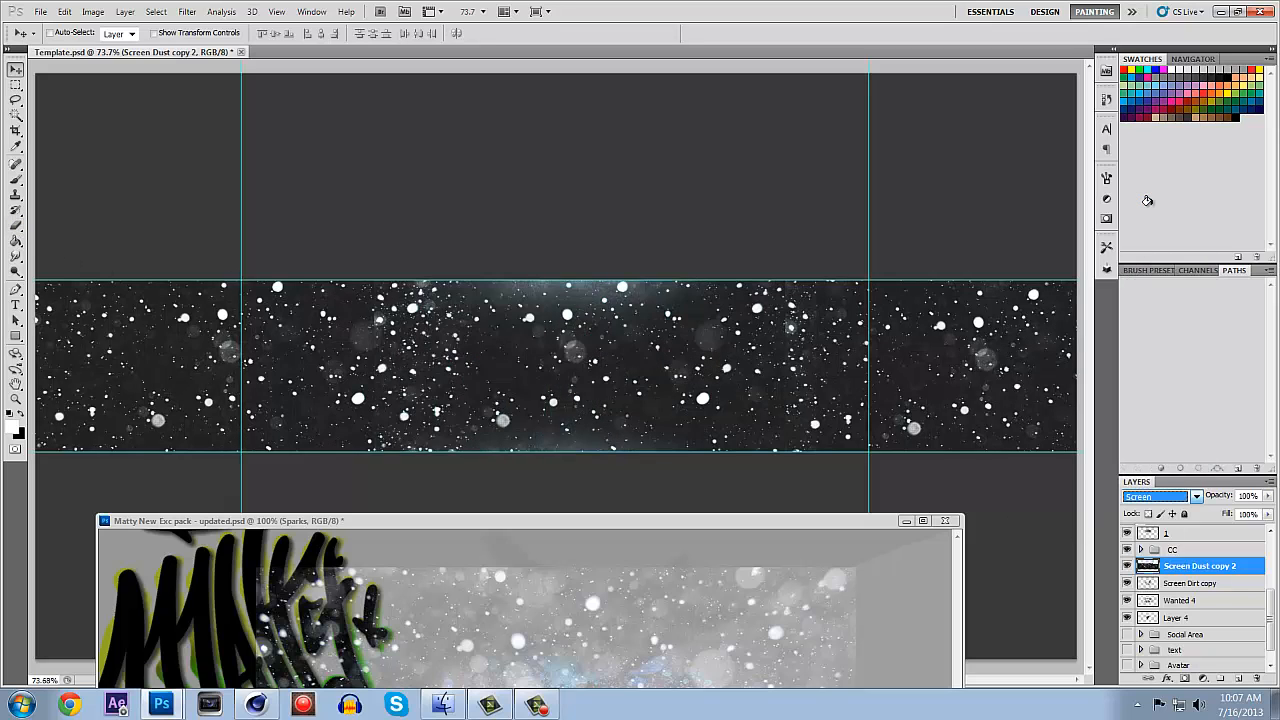
Lower the merged dust layer's opacity to 31% and erase the dust over and around the logo at 56% eraser opacity.
left_click(15, 227)
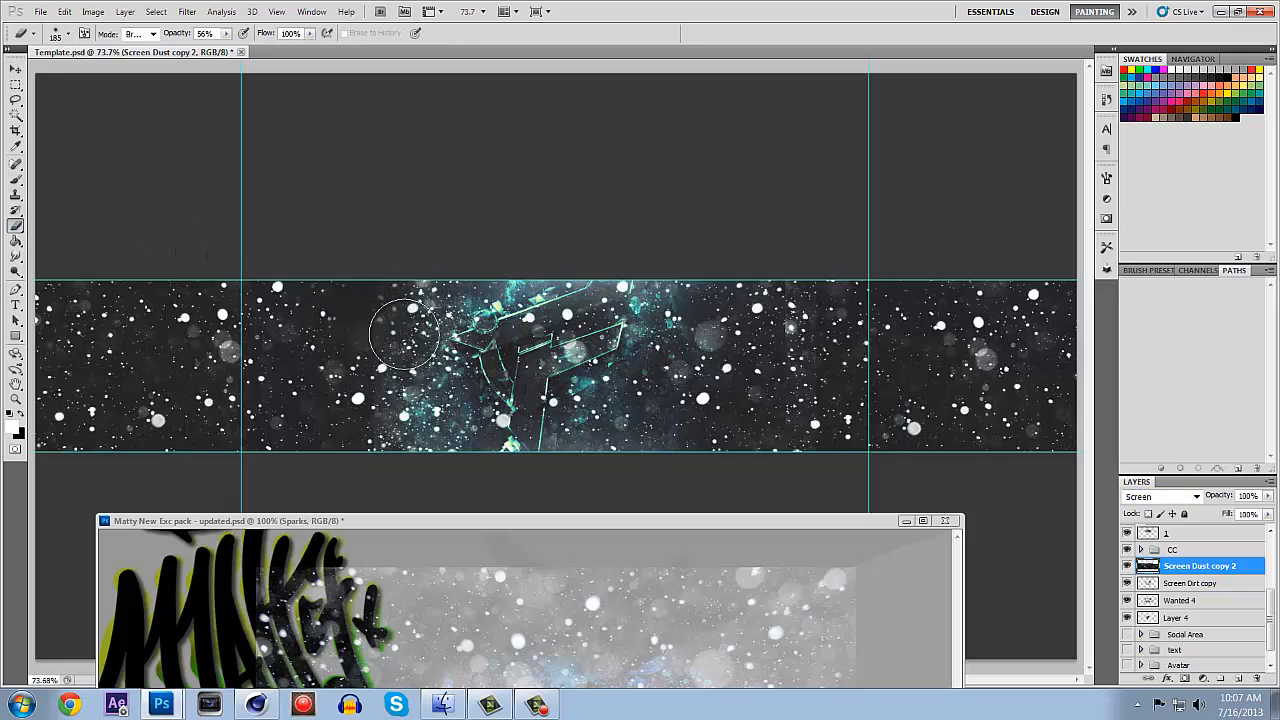
key("ctrl+z")
left_click(1267, 497)
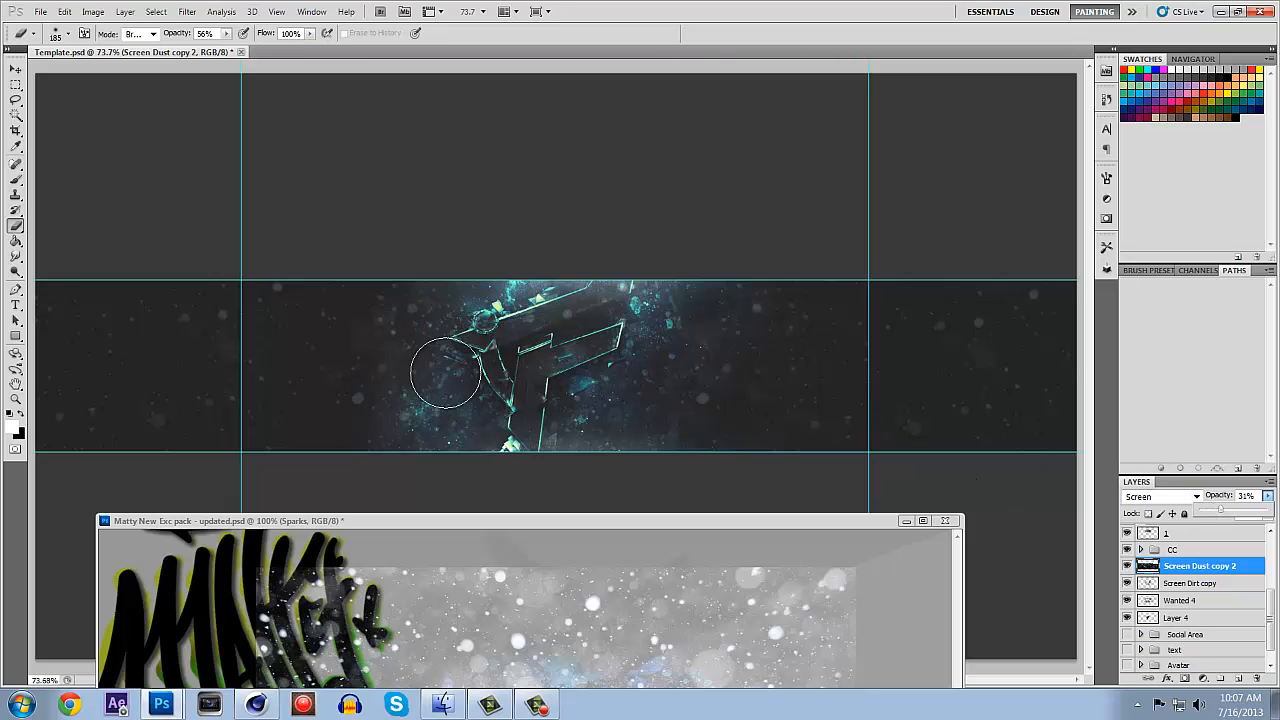
mouse_move(526, 317)
left_mouse_down()
mouse_move(523, 405)
mouse_move(582, 338)
left_mouse_up()
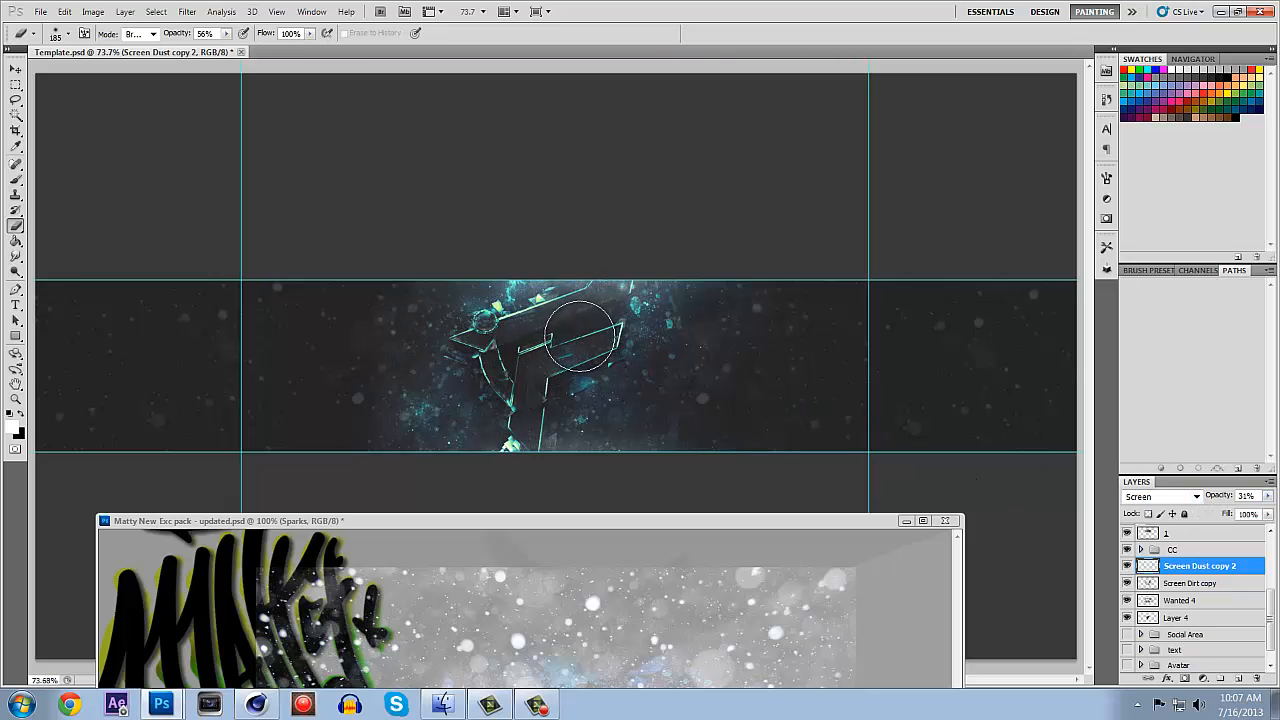
mouse_move(424, 332)
left_mouse_down()
mouse_move(421, 382)
mouse_move(378, 344)
mouse_move(418, 459)
mouse_move(781, 346)
left_mouse_up()
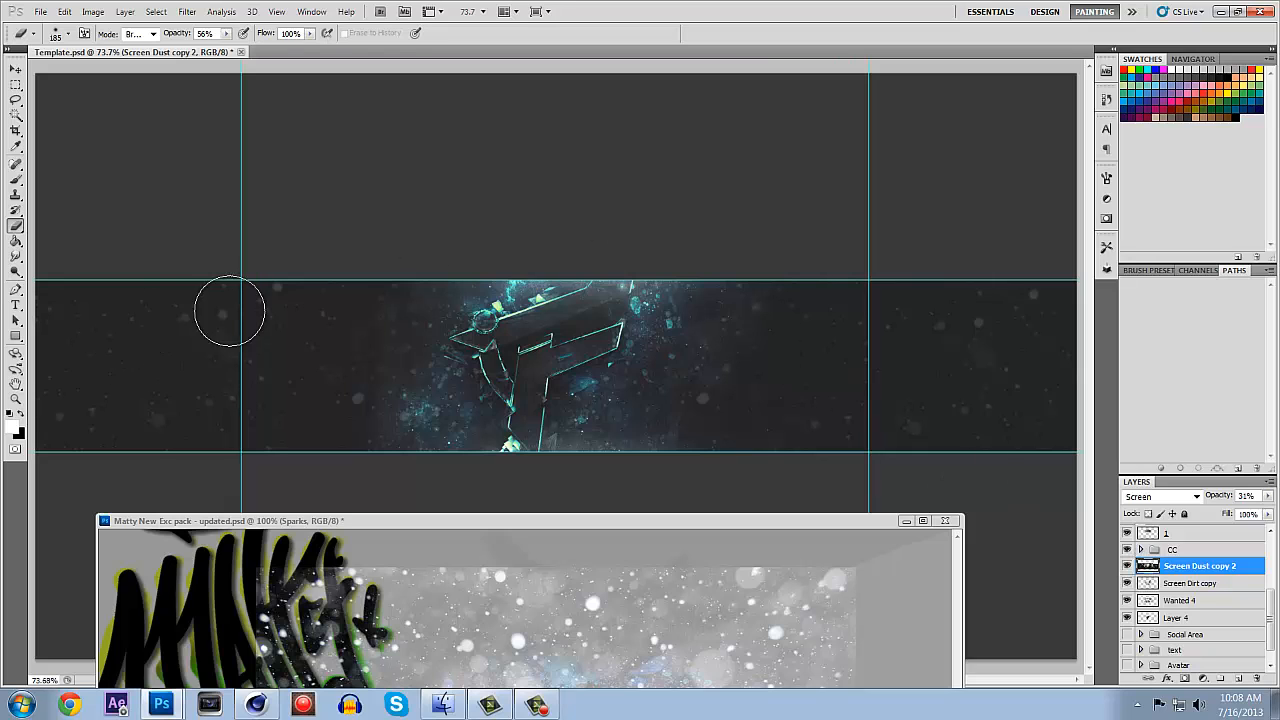
Close the Matty New Exc pack document.
left_click(815, 522)
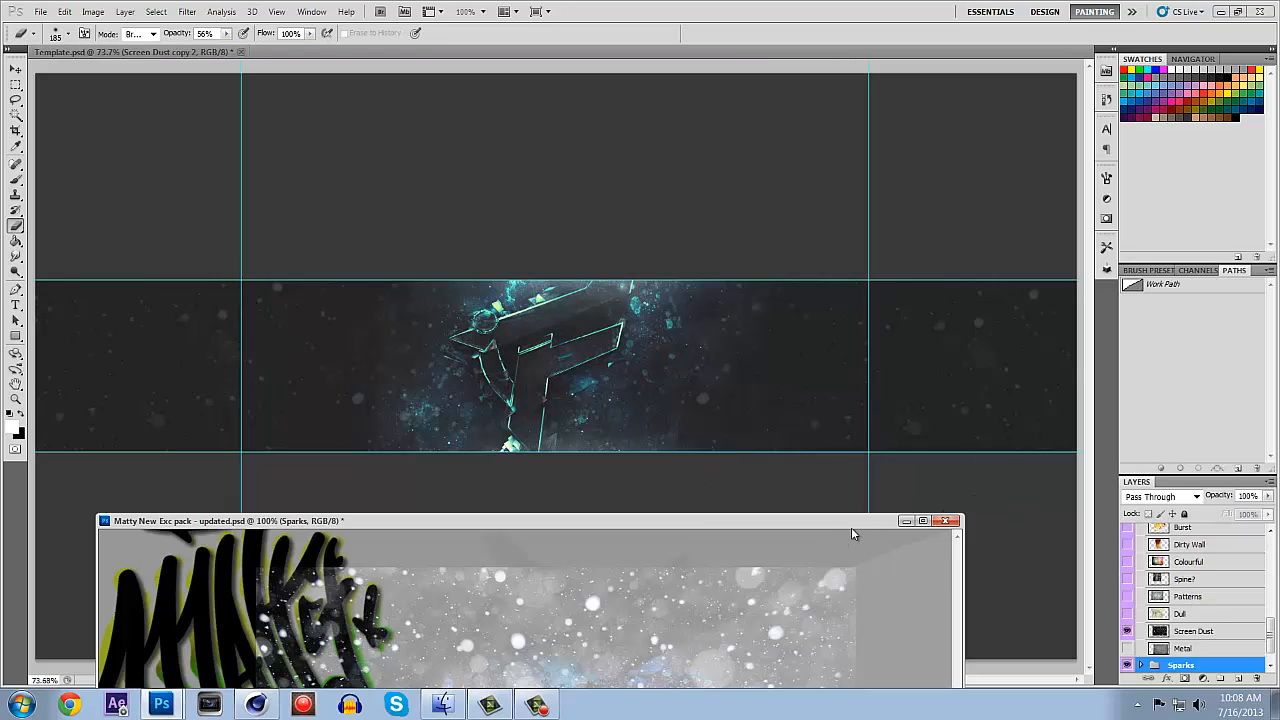
left_click(945, 521)
left_click(632, 268)
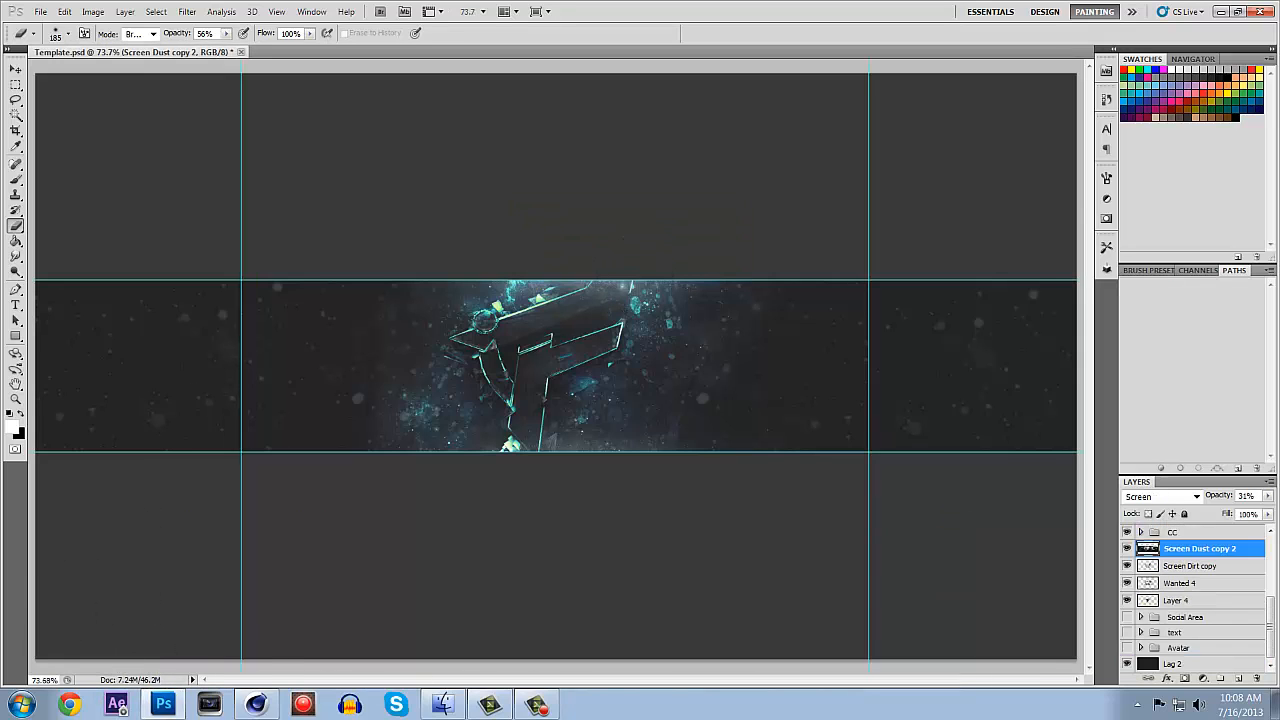
Switch to the file browser and open the Space folder of the 1k GFX Pack by Floozy in GFX Packs.
left_click(443, 705)
left_click(711, 217)
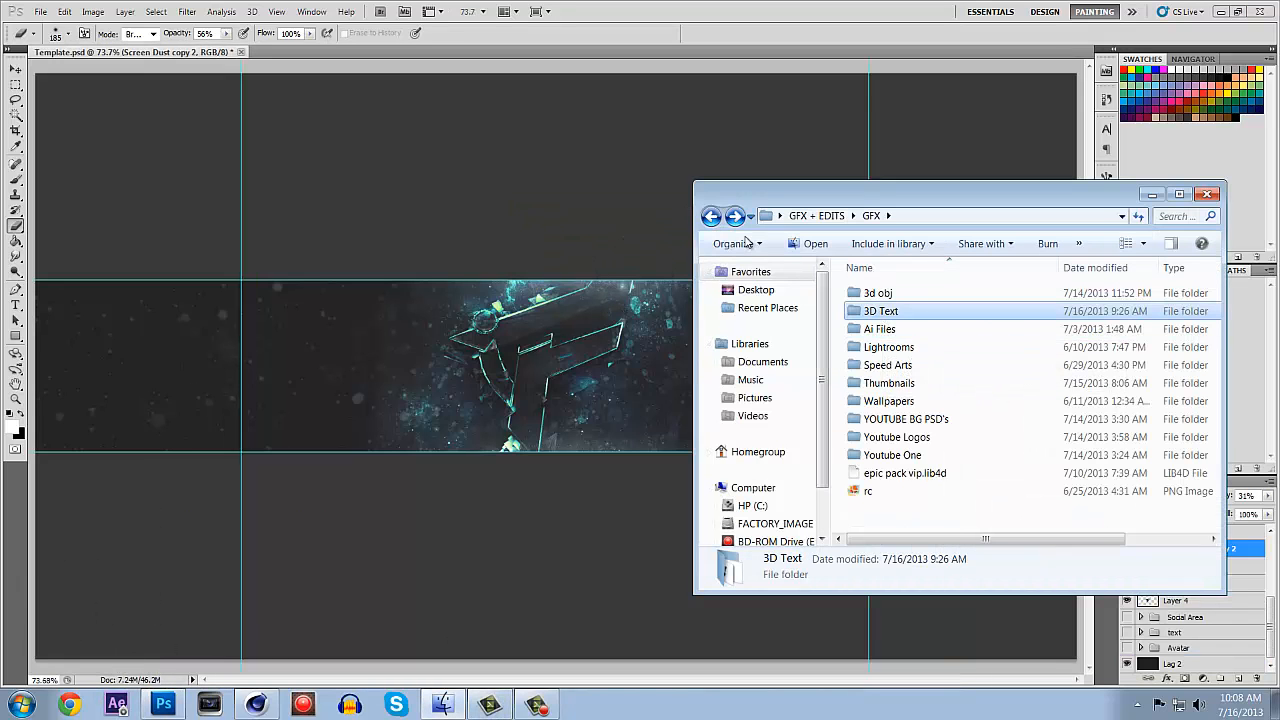
left_click(714, 218)
double_click(893, 331)
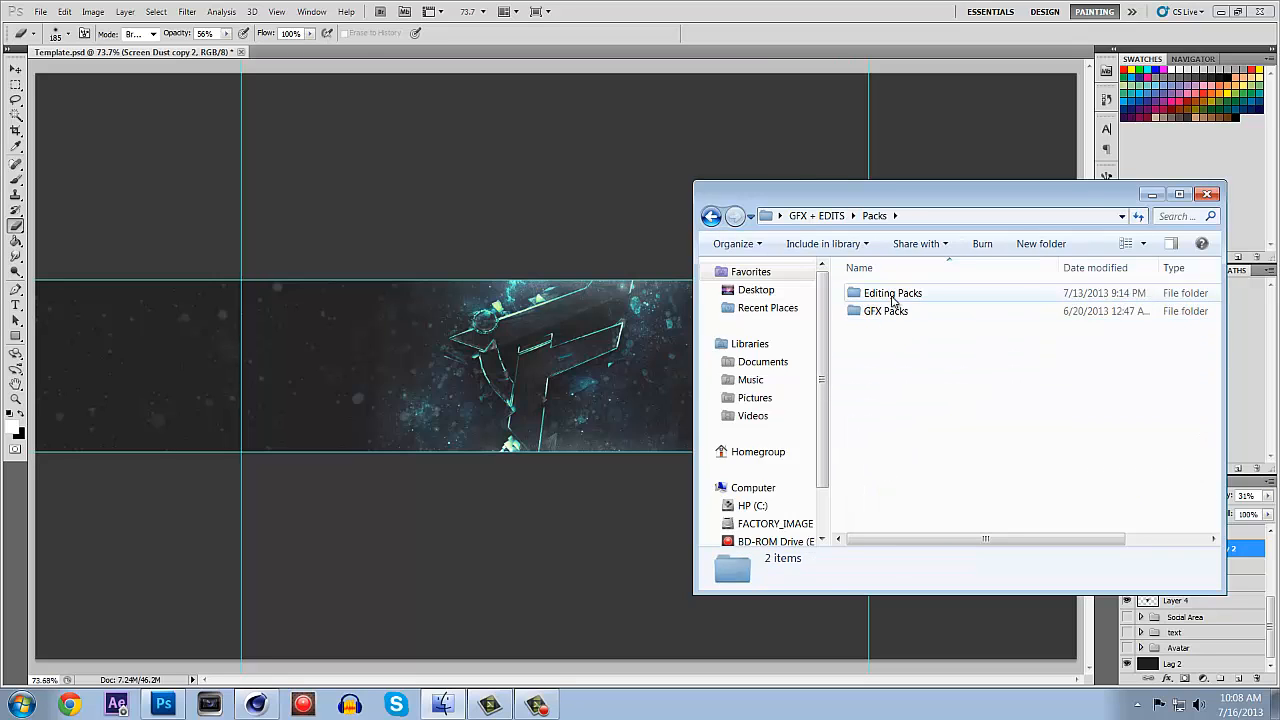
double_click(886, 311)
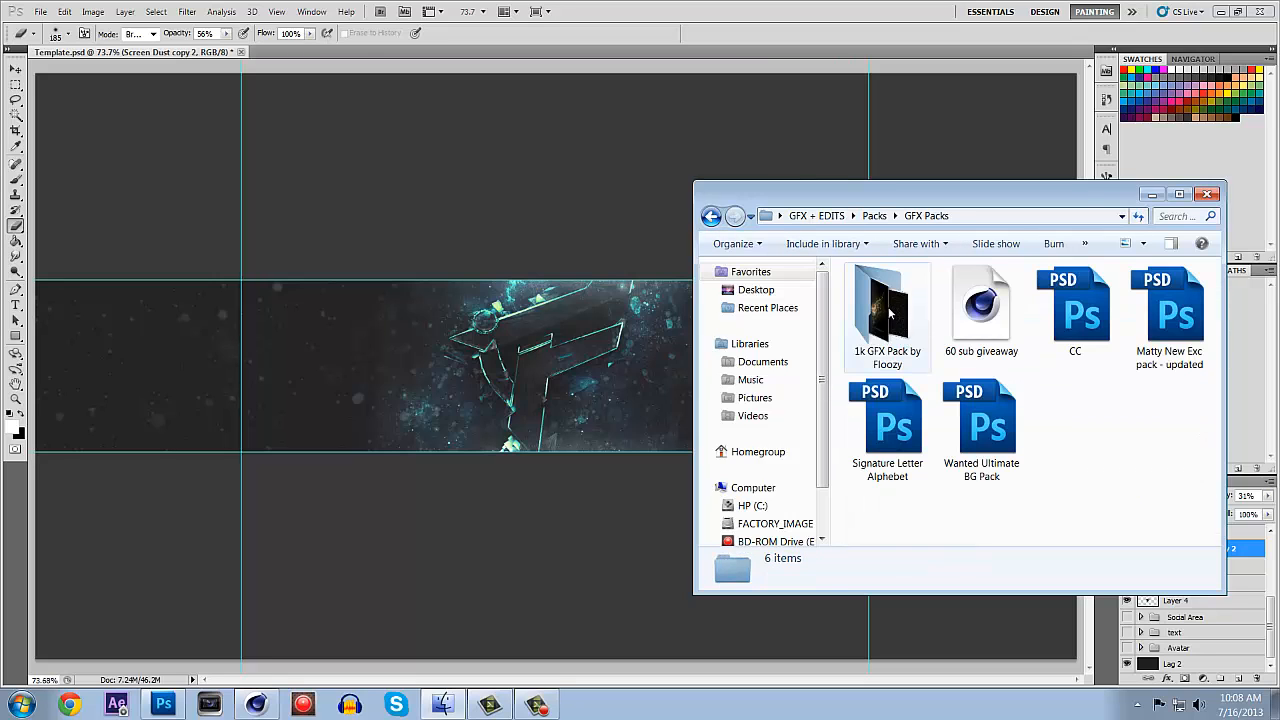
double_click(884, 368)
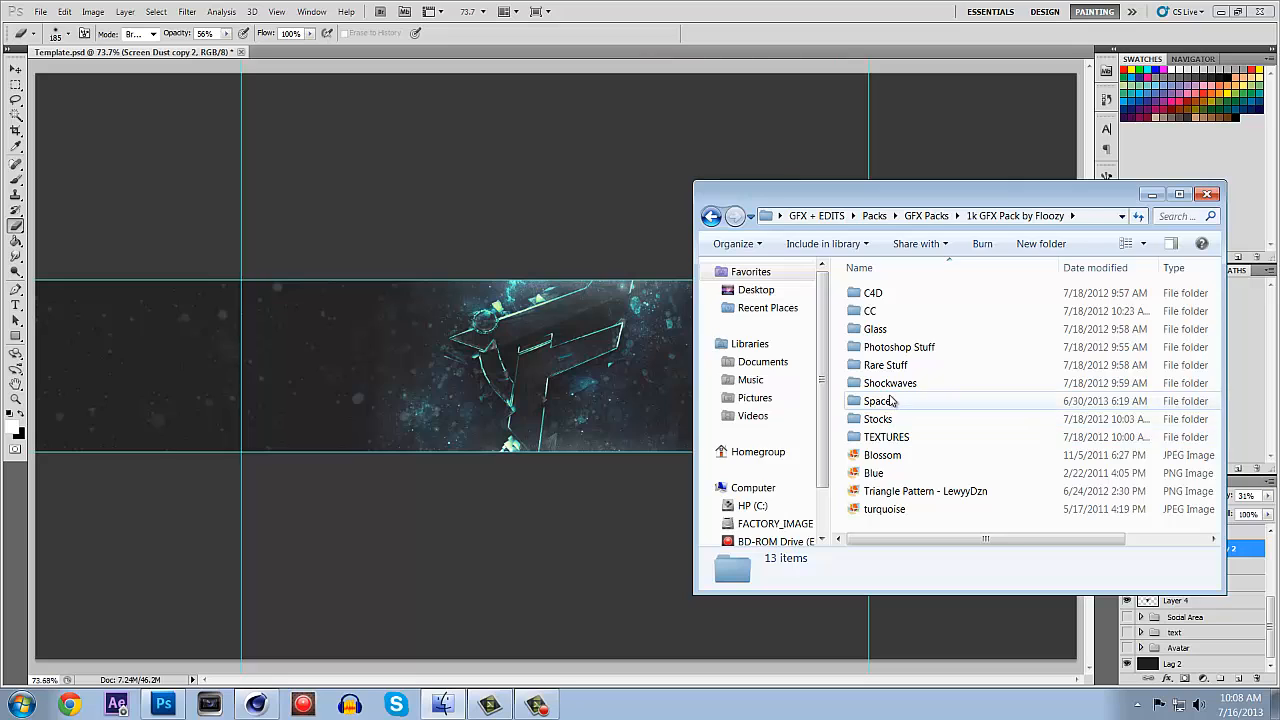
double_click(880, 401)
Place the Cometary_Nebulae_Stock_by_Moonchilde_Stock image from the Space folder into Template.psd.
scroll(1108, 332, "down", 3)
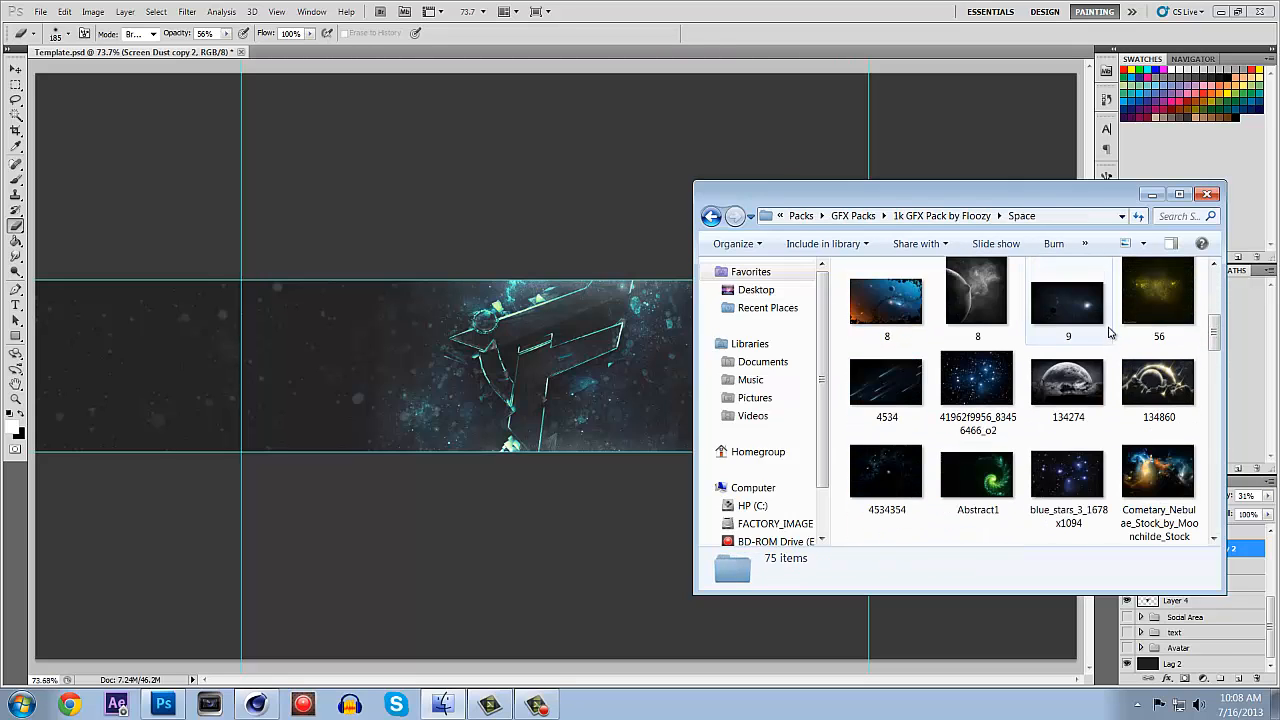
scroll(1092, 349, "down", 1)
left_click(1173, 400)
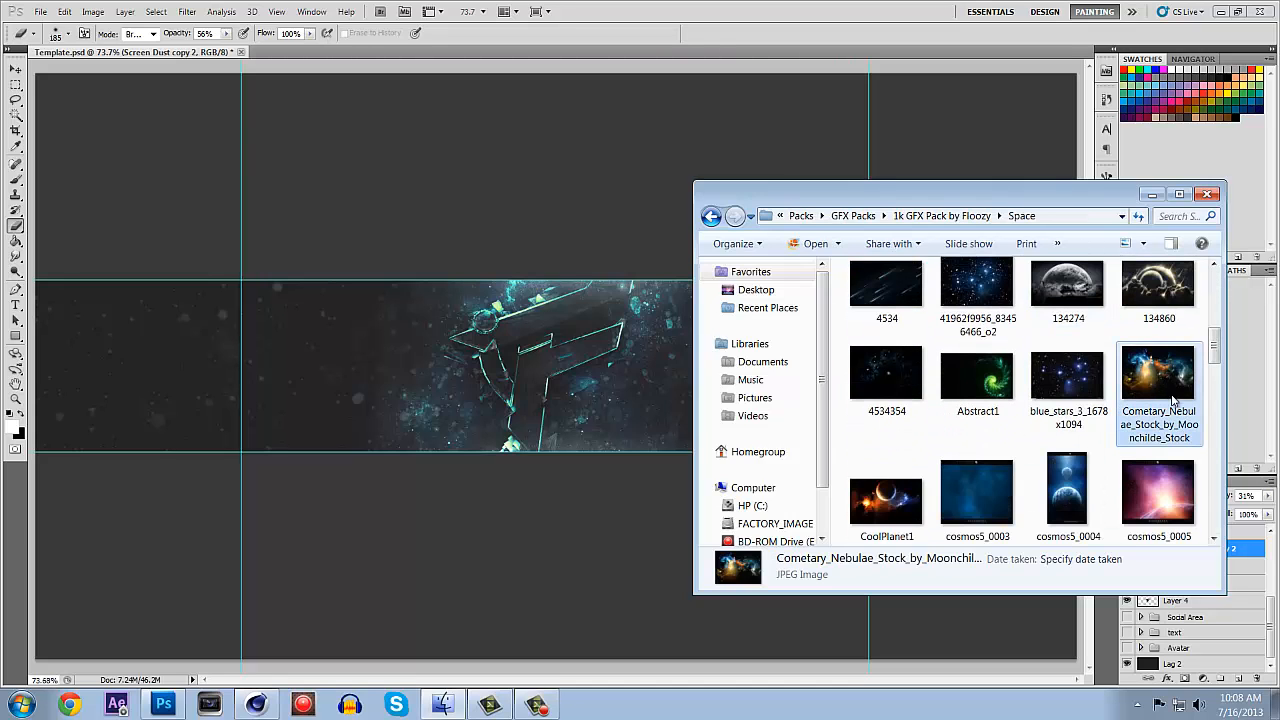
left_click_drag(1170, 385, 600, 372)
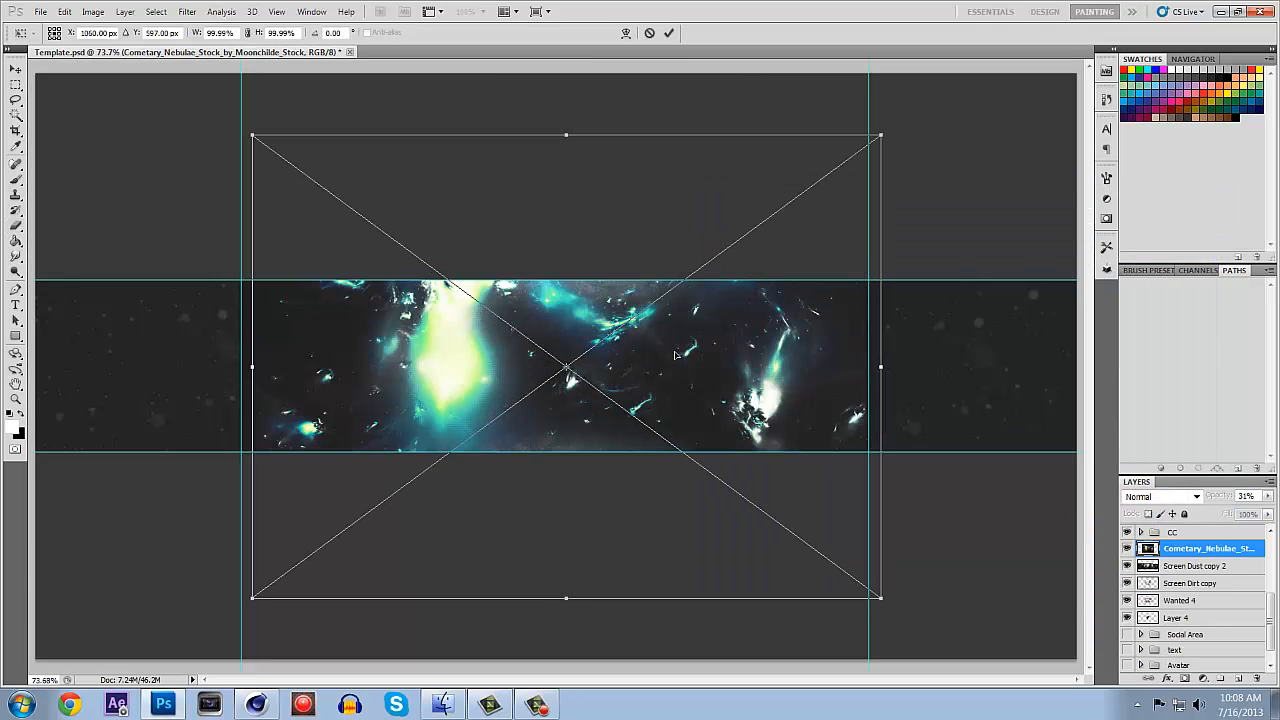
Align the placed nebula image with the banner's left edge and commit the placement.
left_click_drag(807, 352, 457, 355)
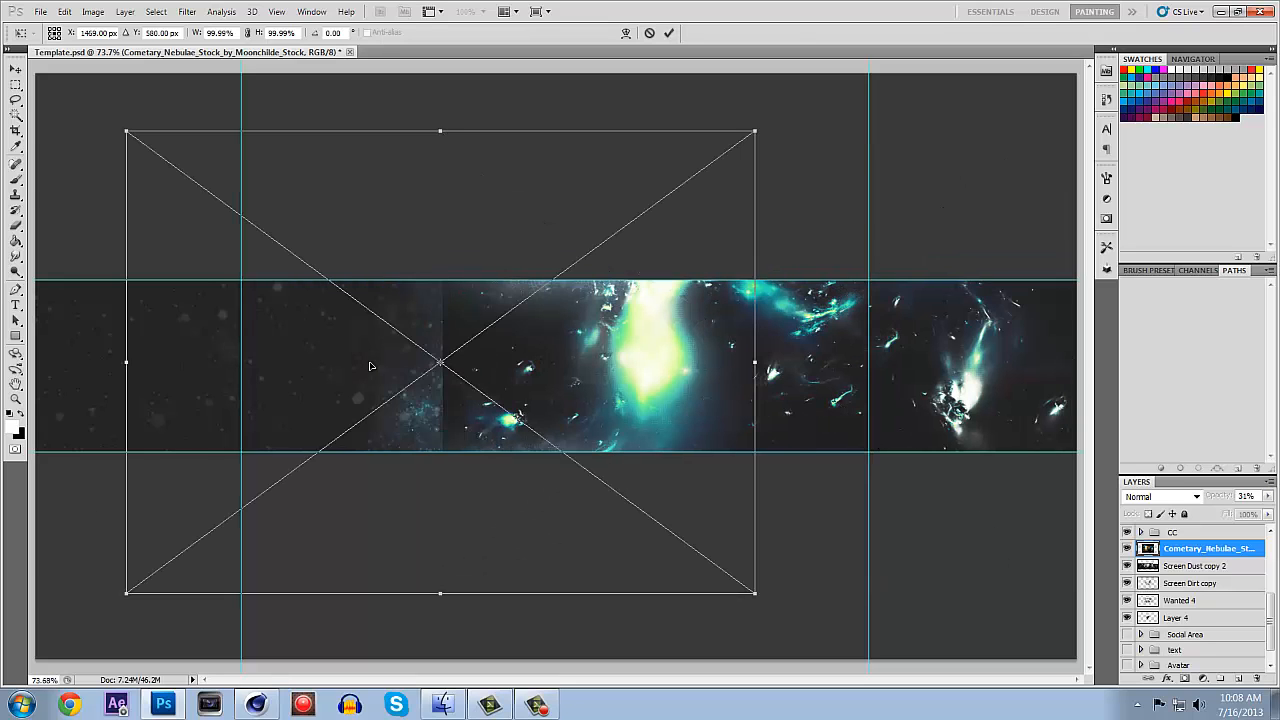
left_click_drag(370, 367, 391, 311)
key("Left")
key("Left")
key("Left")
key("Left")
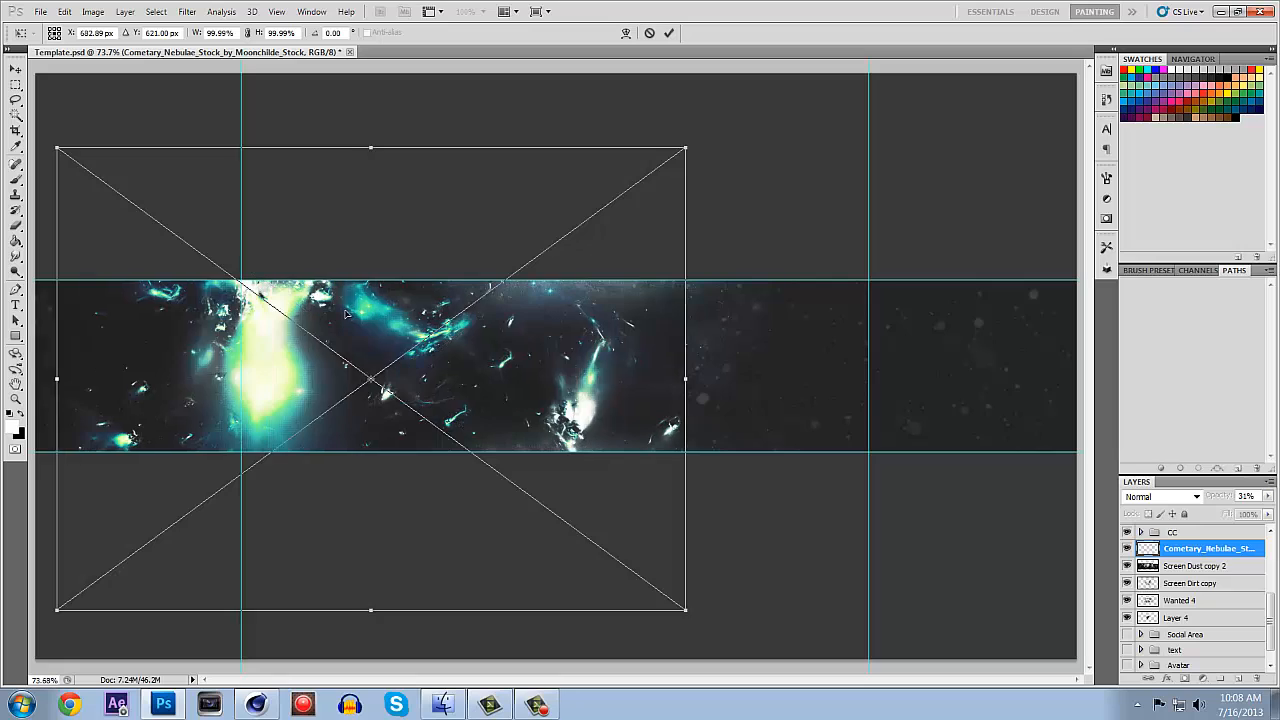
left_click_drag(365, 314, 347, 308)
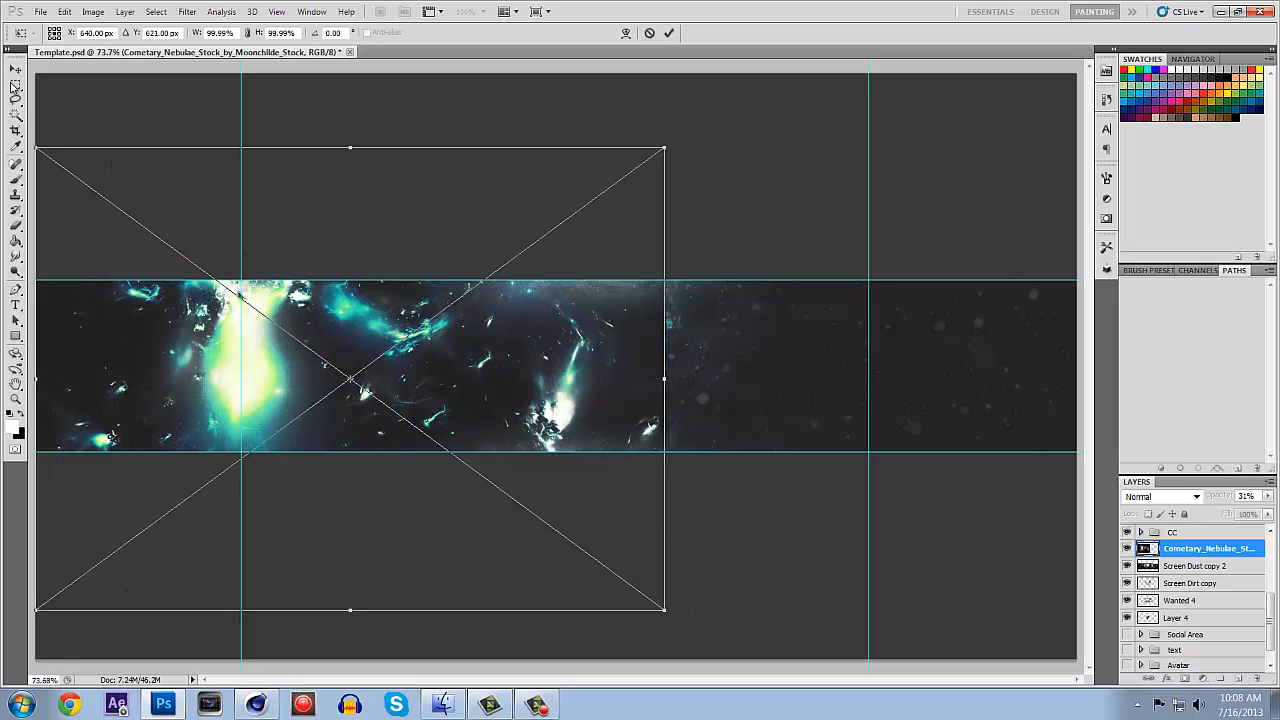
left_click(17, 73)
left_click(585, 264)
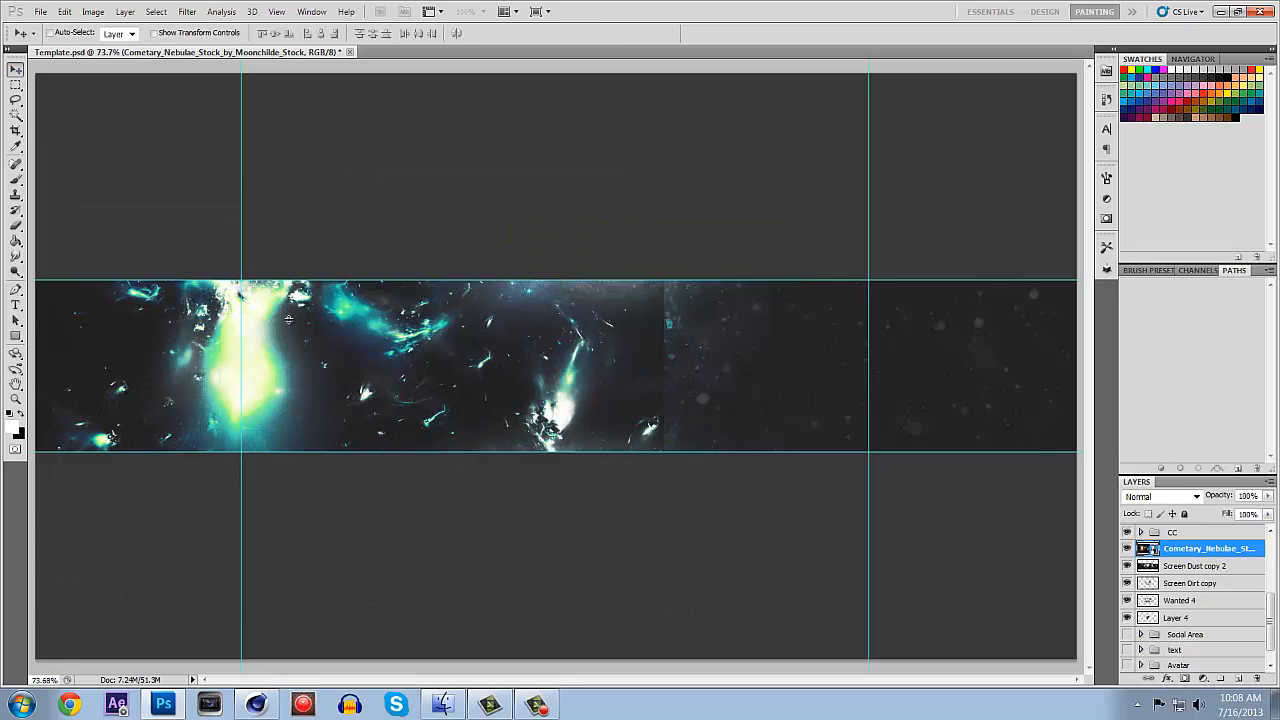
Hide the CC group, duplicate the nebula layer and move the copy over the right half of the banner.
left_click(1127, 533)
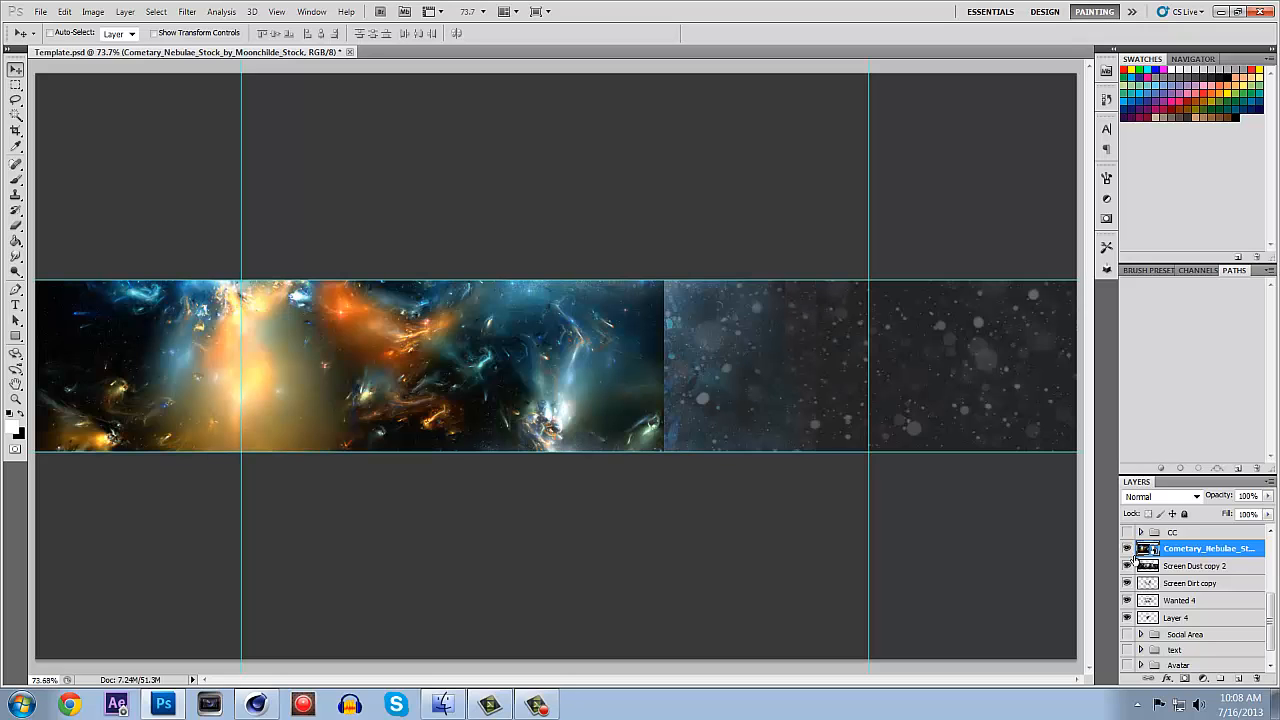
key("ctrl+j")
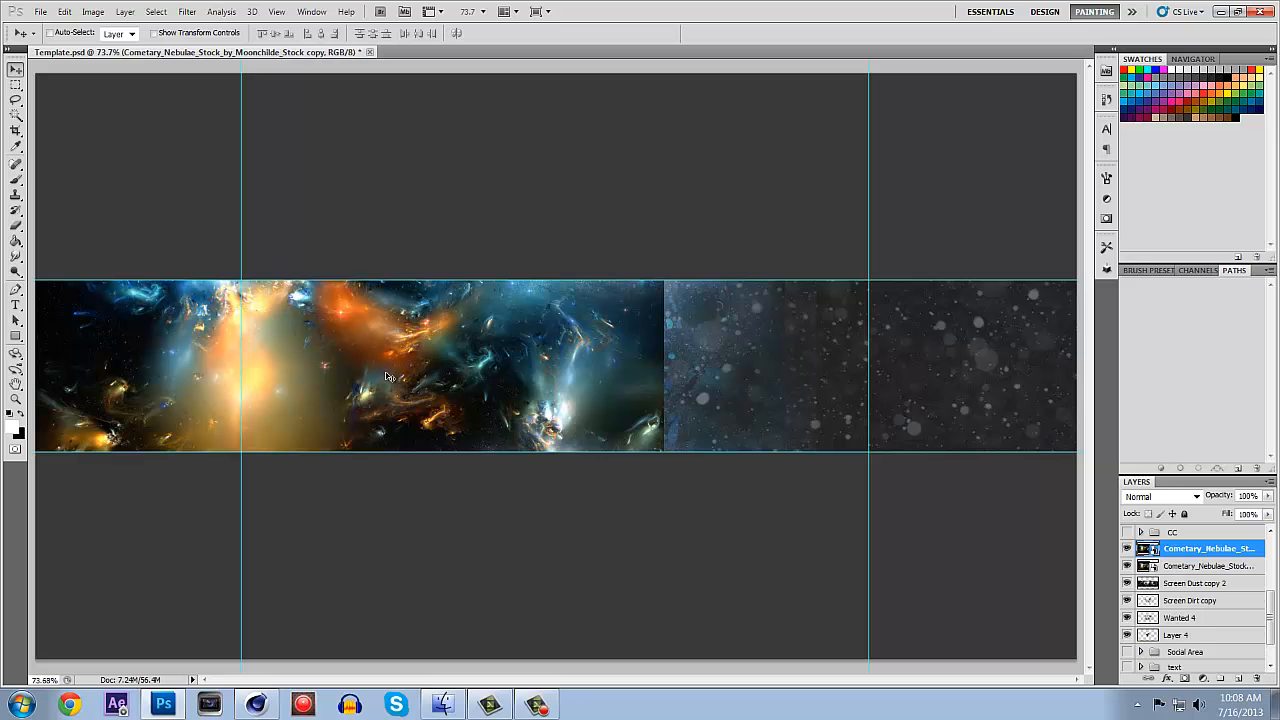
left_click_drag(374, 372, 903, 370)
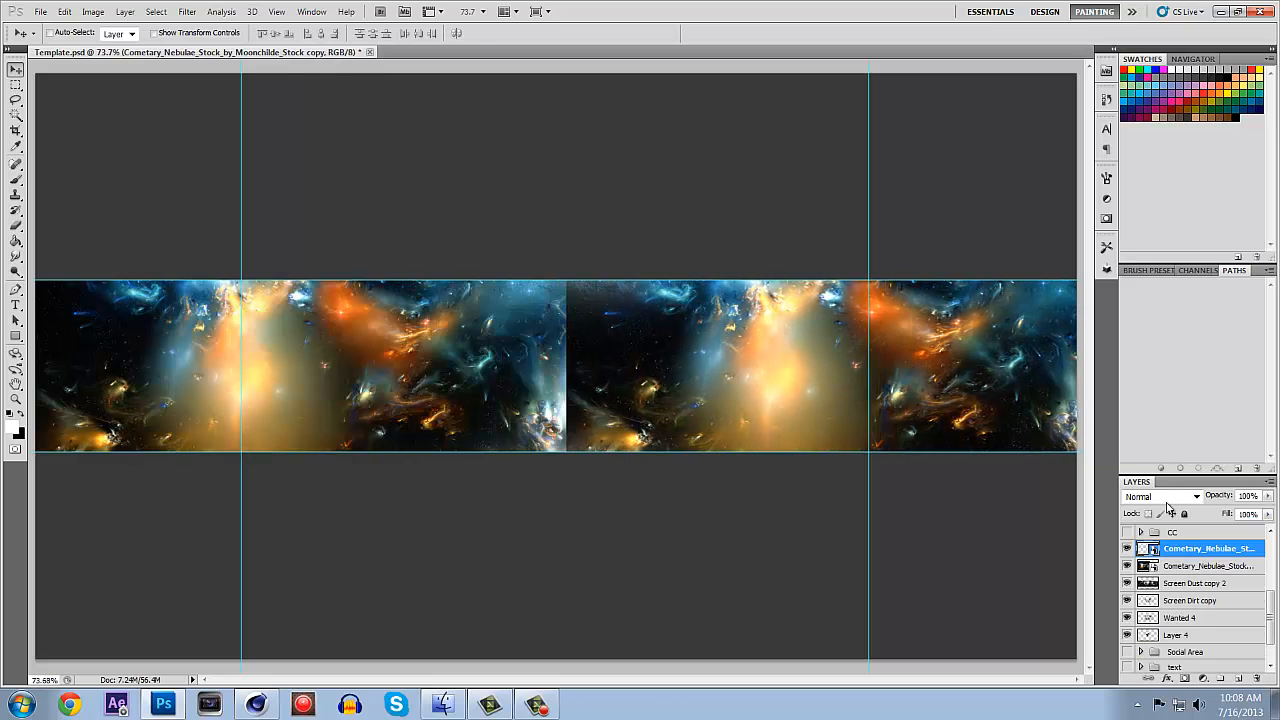
Try merging the two nebula layers and setting the merged layer's blend mode to Screen.
left_click(1175, 566, "shift")
right_click(1175, 566)
left_click(1145, 505)
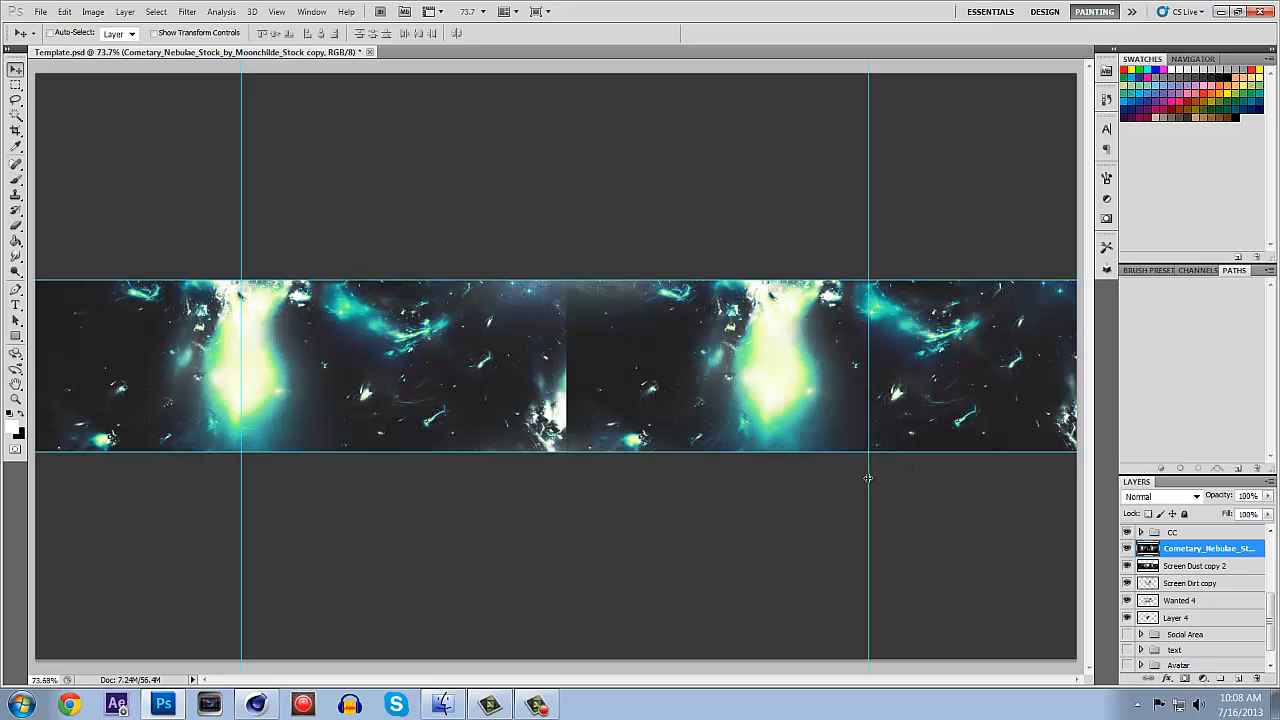
left_click(1208, 567)
left_click(1205, 548)
left_click(1196, 496)
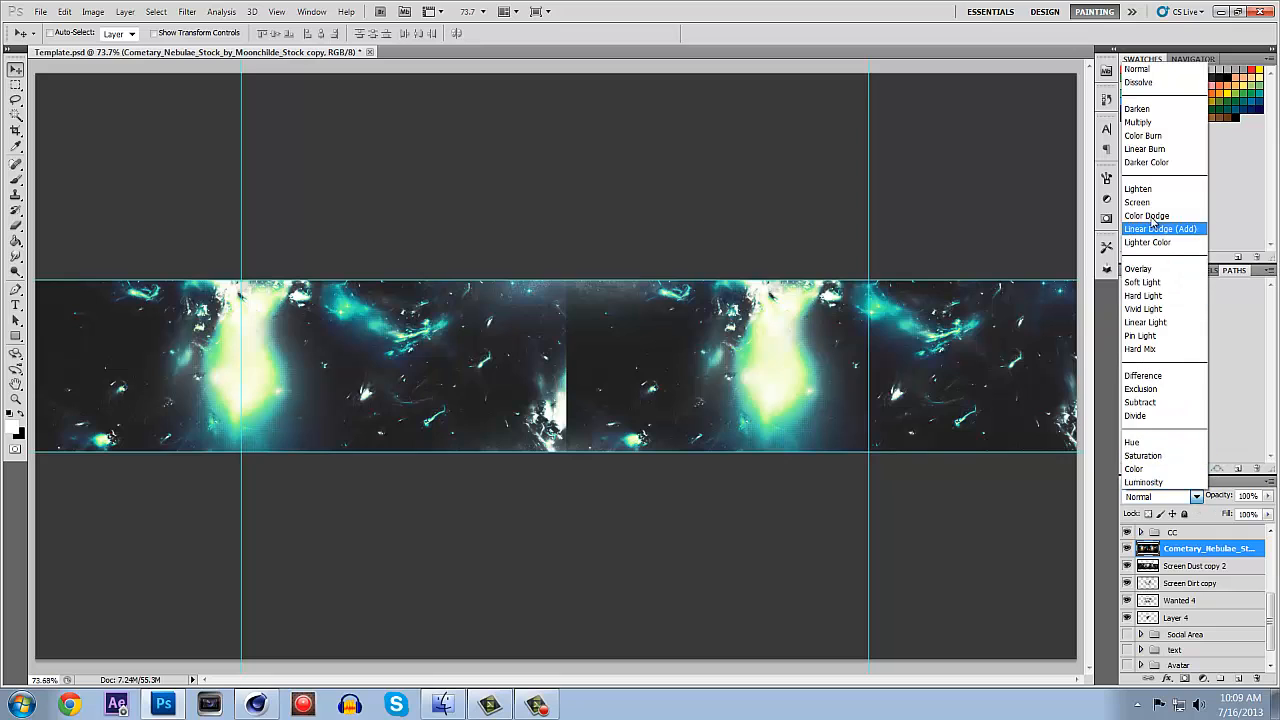
left_click(1138, 202)
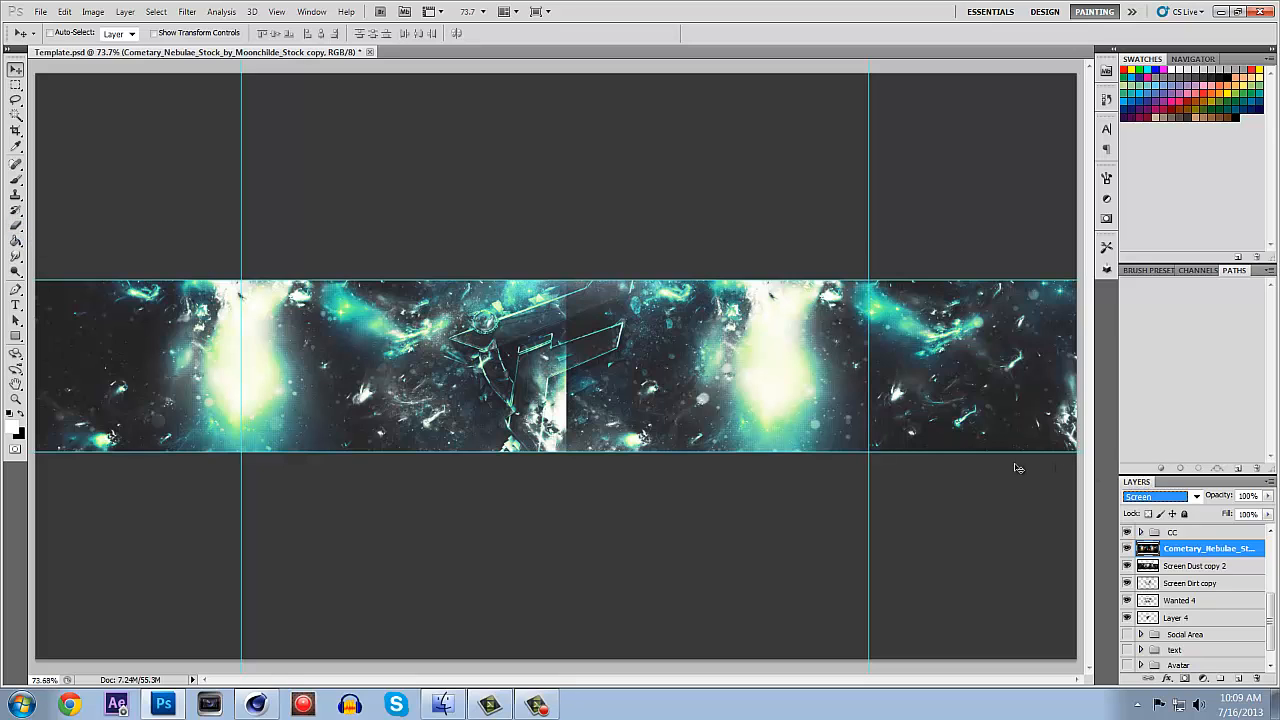
Undo the nebula layer's Screen blend mode, the merge and the copy's move.
key("ctrl+z")
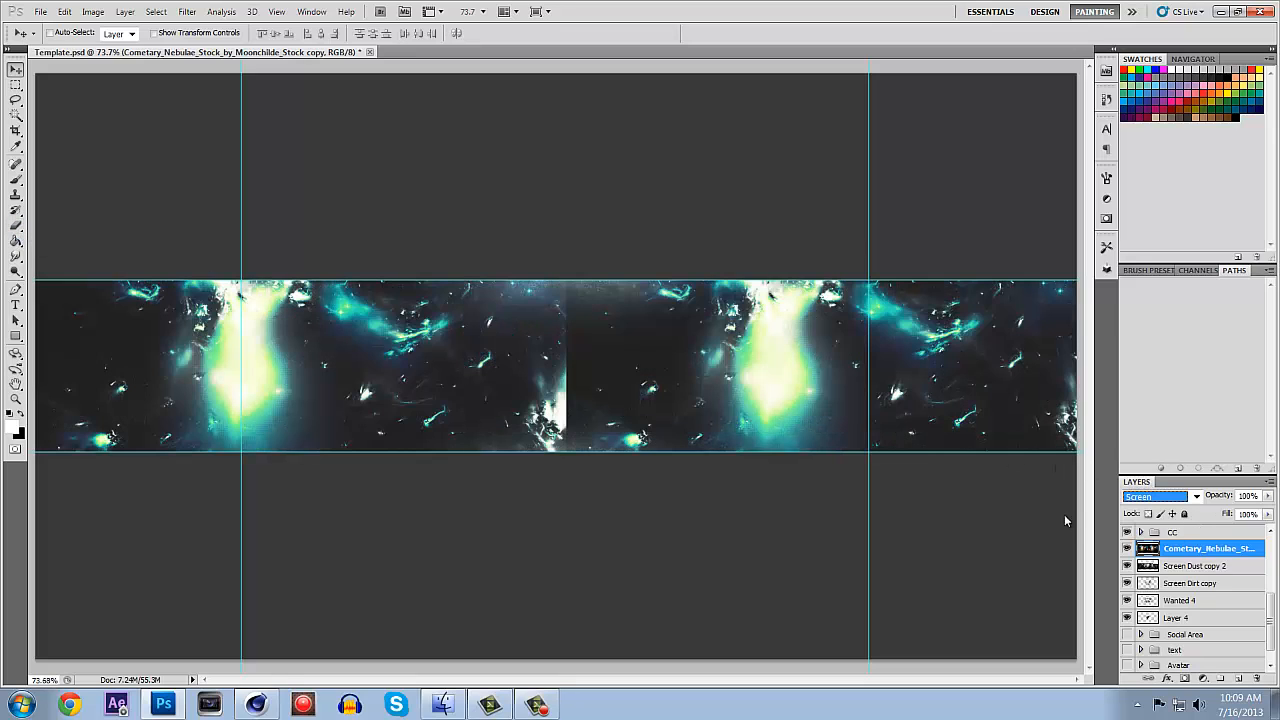
key("ctrl+alt+z")
key("ctrl+alt+z")
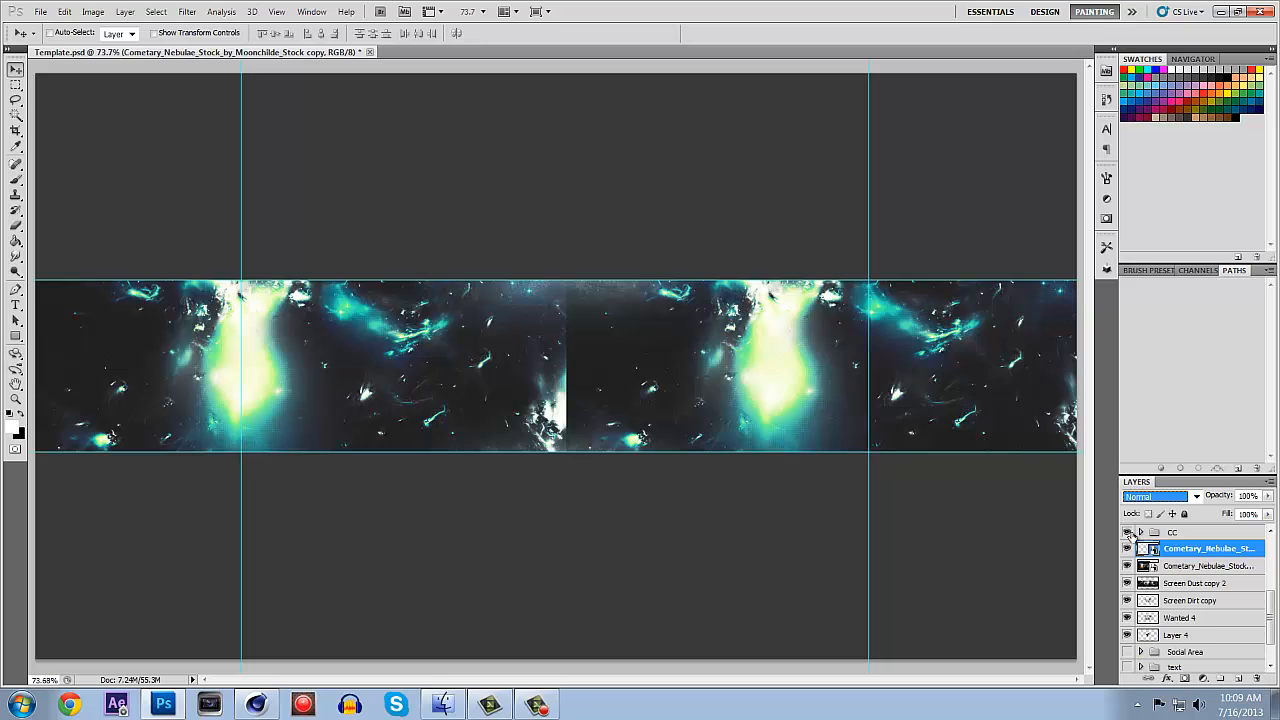
key("ctrl+alt+z")
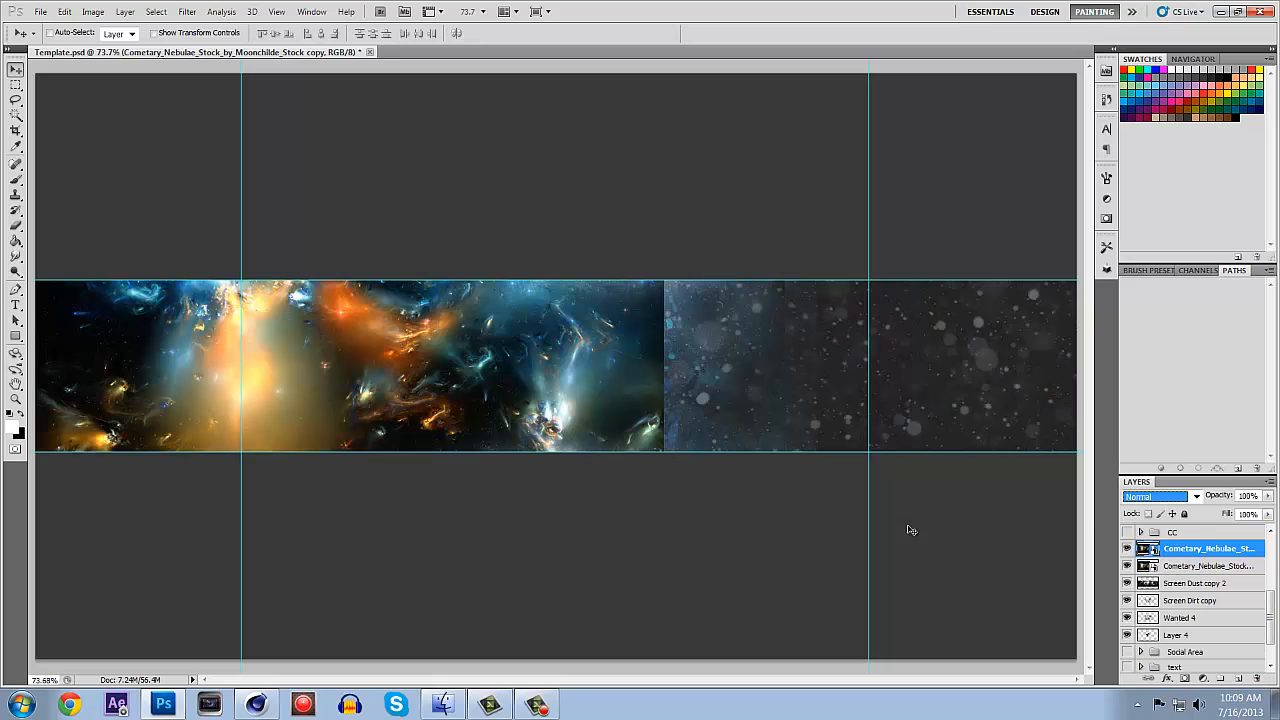
Move the nebula copy over the right half of the banner, rotate it about 155° and commit the transformation.
left_click_drag(352, 405, 798, 412)
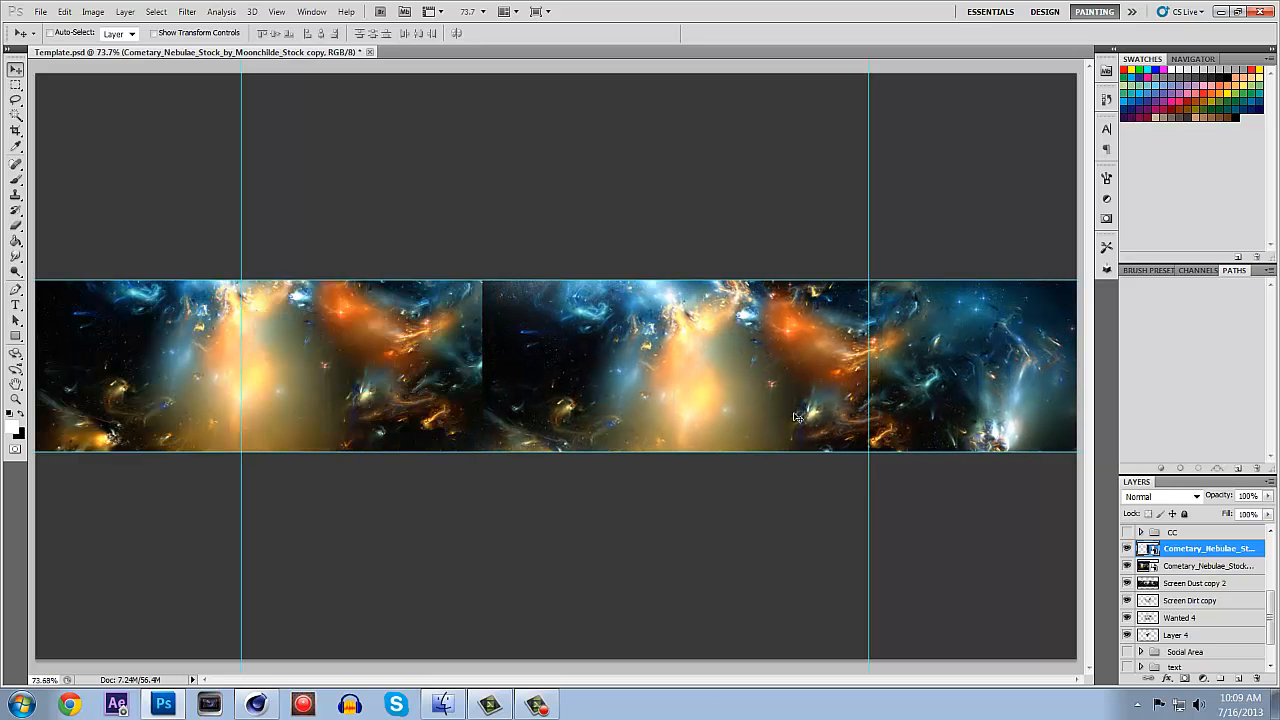
key("ctrl+t")
left_click_drag(406, 486, 1188, 90)
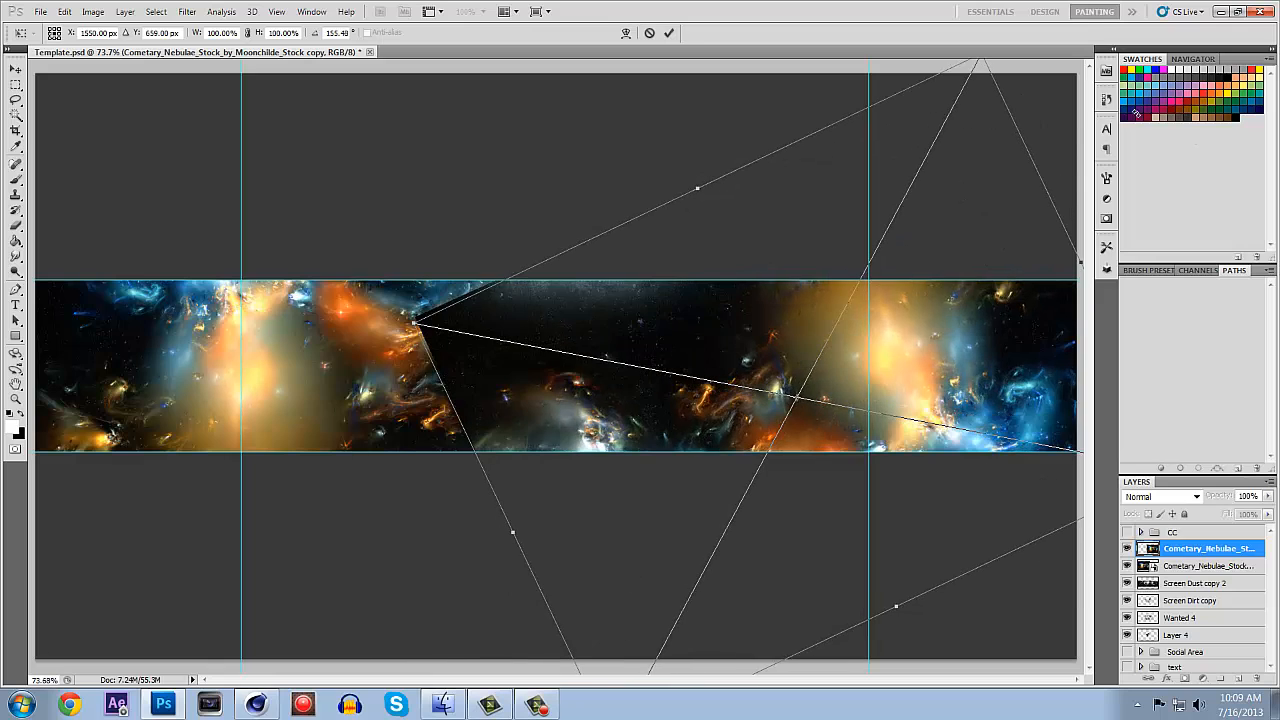
left_click(15, 70)
left_click(584, 263)
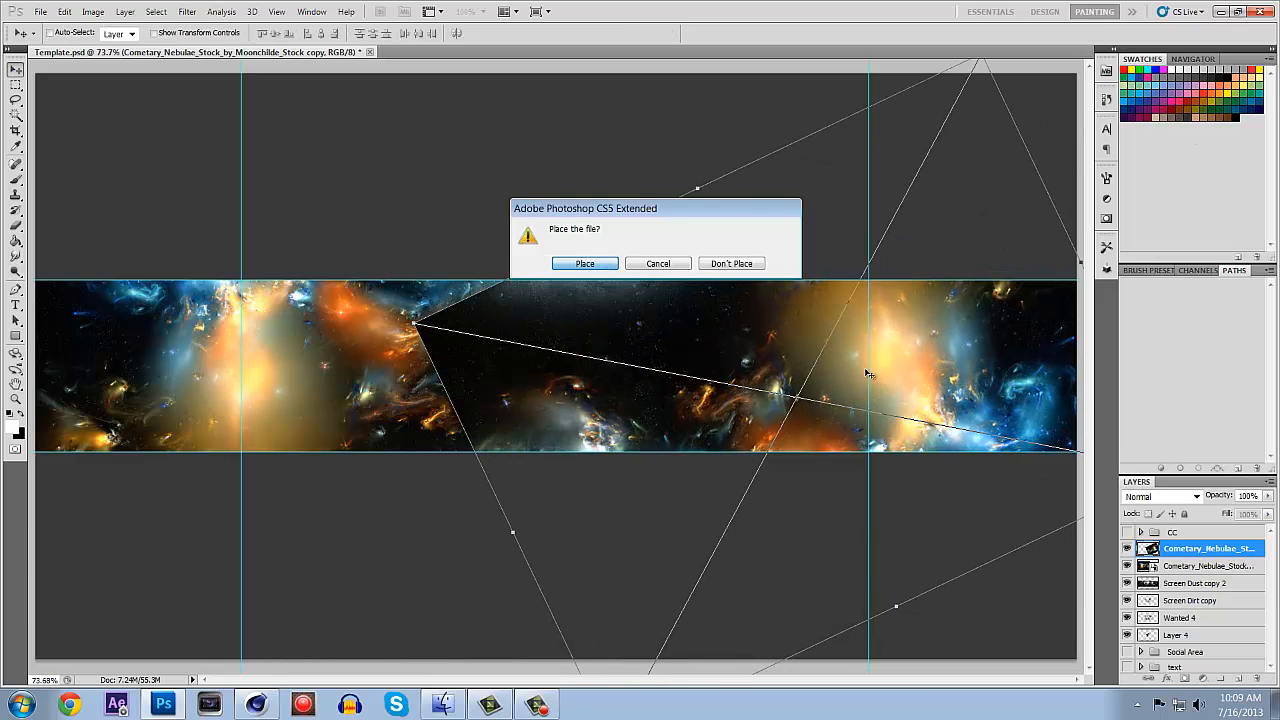
Merge the two nebula layers and blend the result in Screen mode with the CC group shown.
left_click(1182, 566, "shift")
right_click(1180, 550)
left_click(1150, 512)
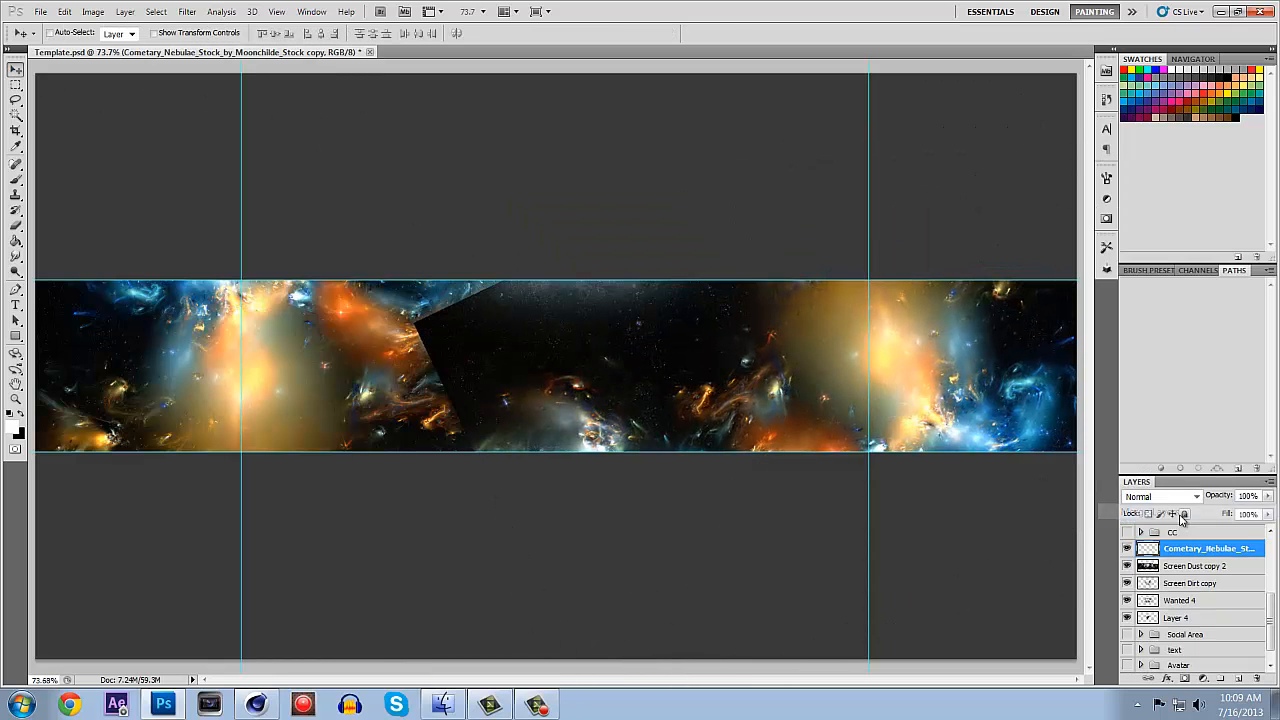
left_click(1185, 496)
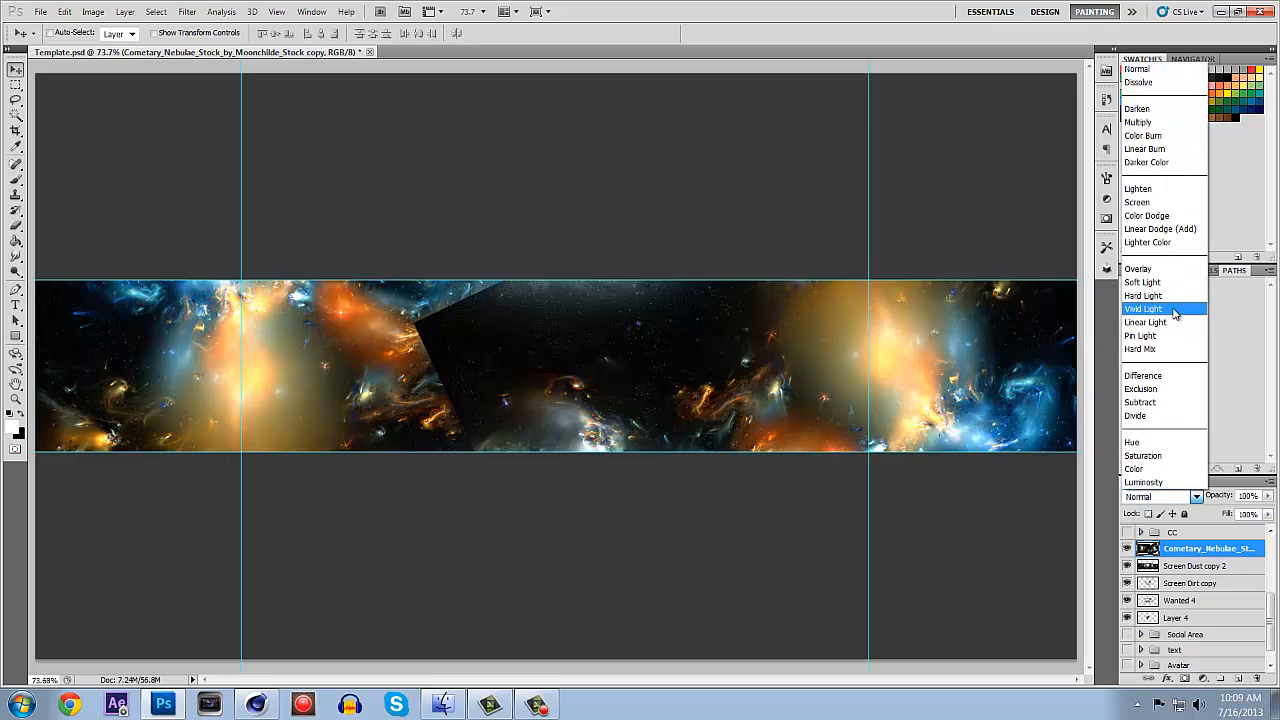
left_click(1178, 205)
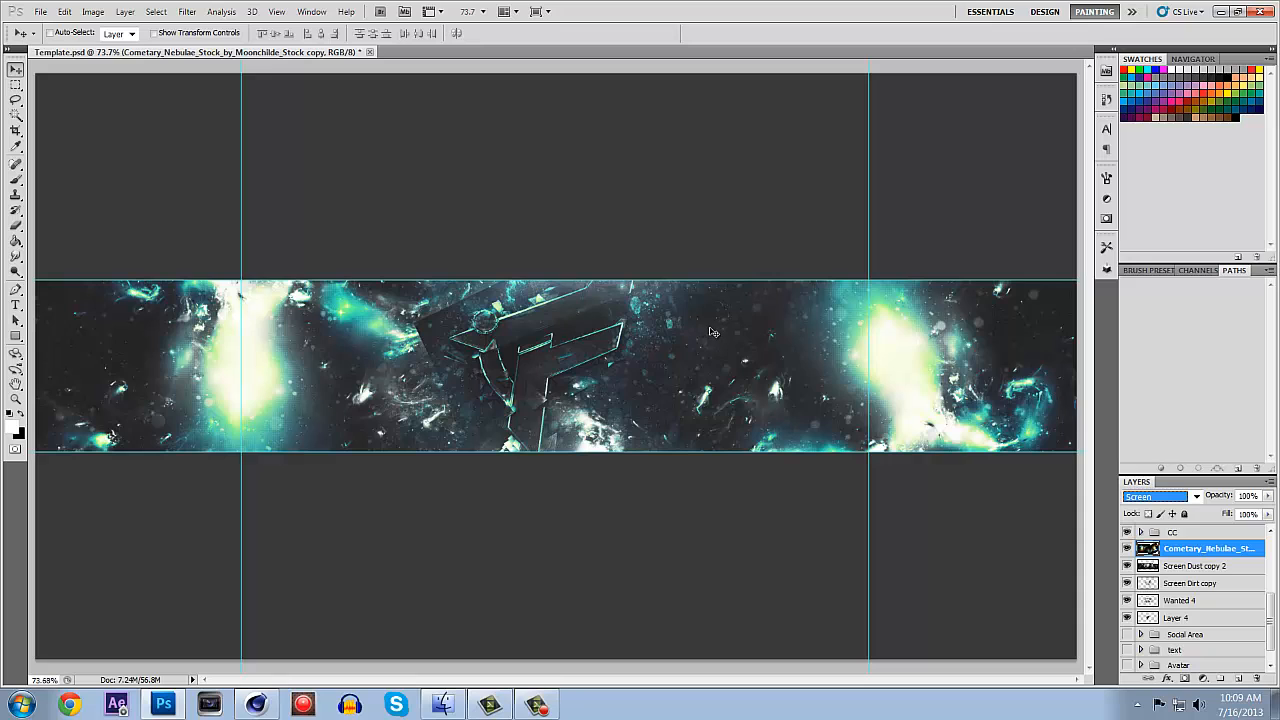
Erase the nebula's hard seam beside the logo and the bright glow around the right guide.
left_click(16, 228)
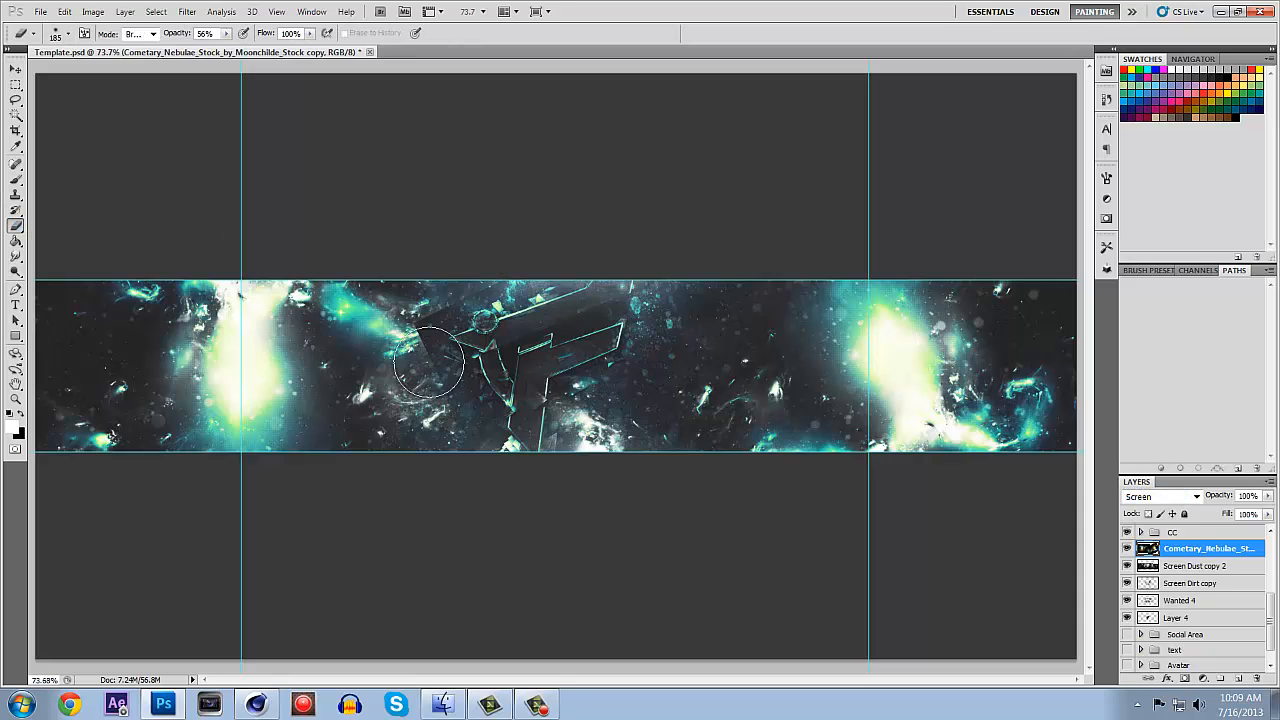
mouse_move(430, 362)
left_mouse_down()
mouse_move(497, 341)
mouse_move(464, 300)
mouse_move(416, 328)
mouse_move(438, 369)
mouse_move(466, 321)
mouse_move(434, 420)
mouse_move(498, 288)
mouse_move(462, 436)
left_mouse_up()
mouse_move(908, 328)
left_mouse_down()
mouse_move(851, 320)
mouse_move(846, 298)
mouse_move(856, 360)
mouse_move(889, 378)
mouse_move(895, 350)
mouse_move(929, 365)
mouse_move(914, 417)
mouse_move(891, 432)
mouse_move(860, 386)
mouse_move(878, 352)
left_mouse_up()
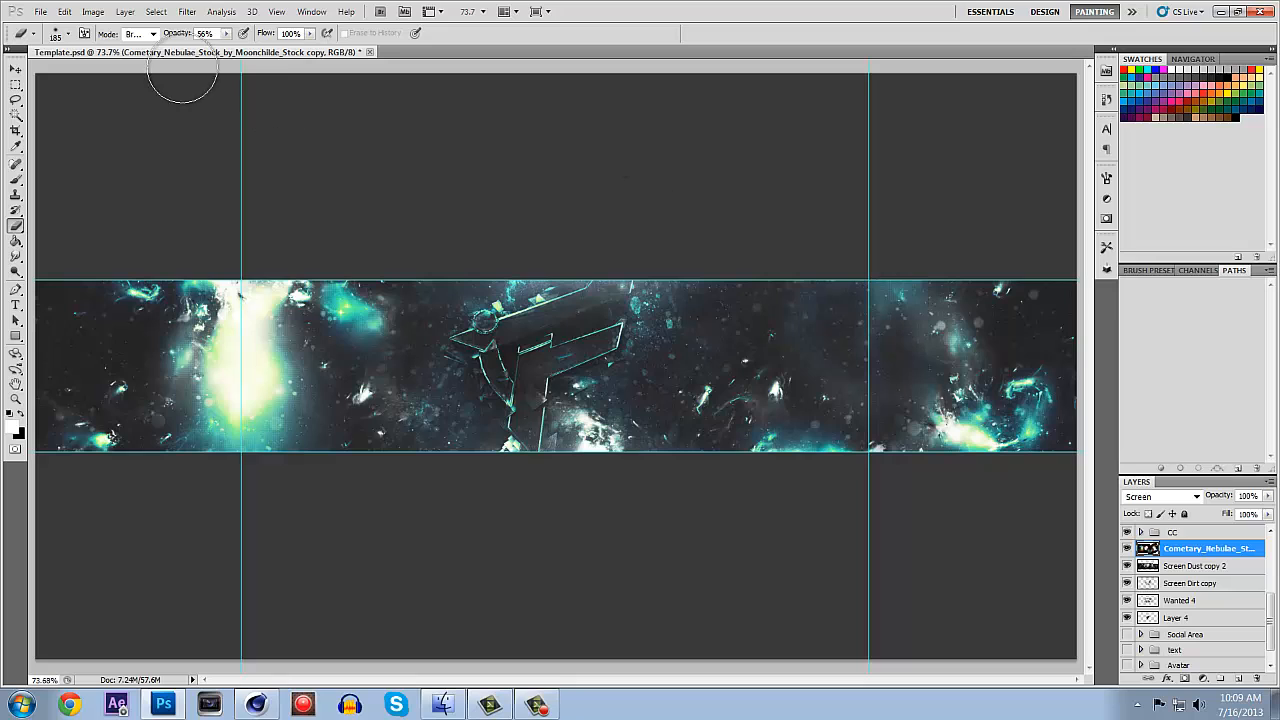
Set the eraser opacity to 22% and soften the remaining nebula glow across the banner's right end and lower right edge.
left_click(226, 34)
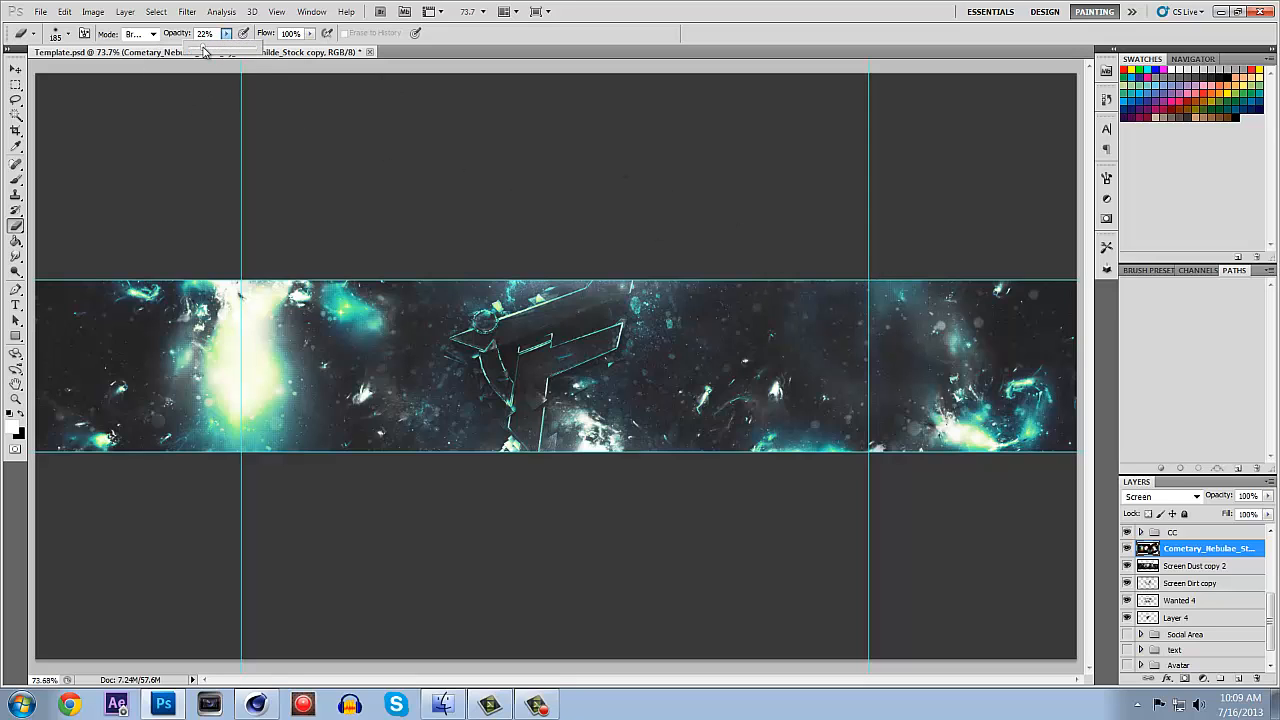
mouse_move(911, 310)
left_mouse_down()
mouse_move(780, 301)
mouse_move(845, 371)
mouse_move(929, 319)
mouse_move(906, 287)
mouse_move(934, 362)
left_mouse_up()
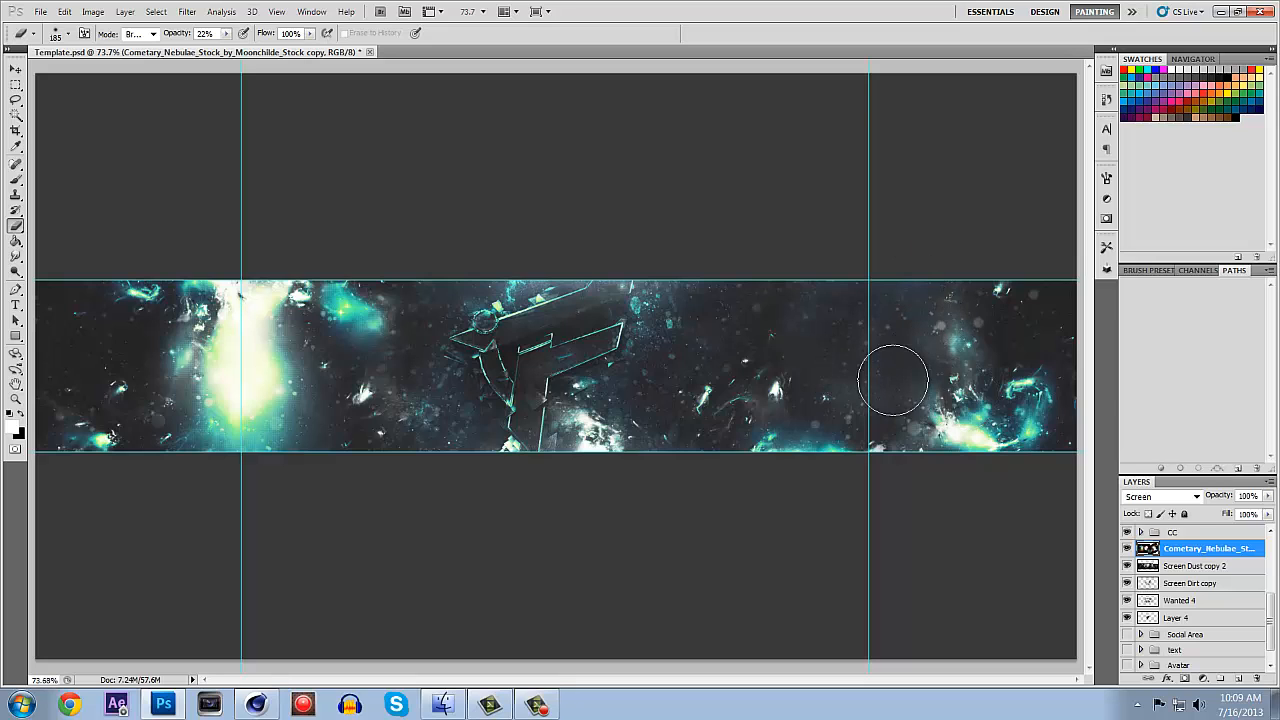
left_click(945, 338)
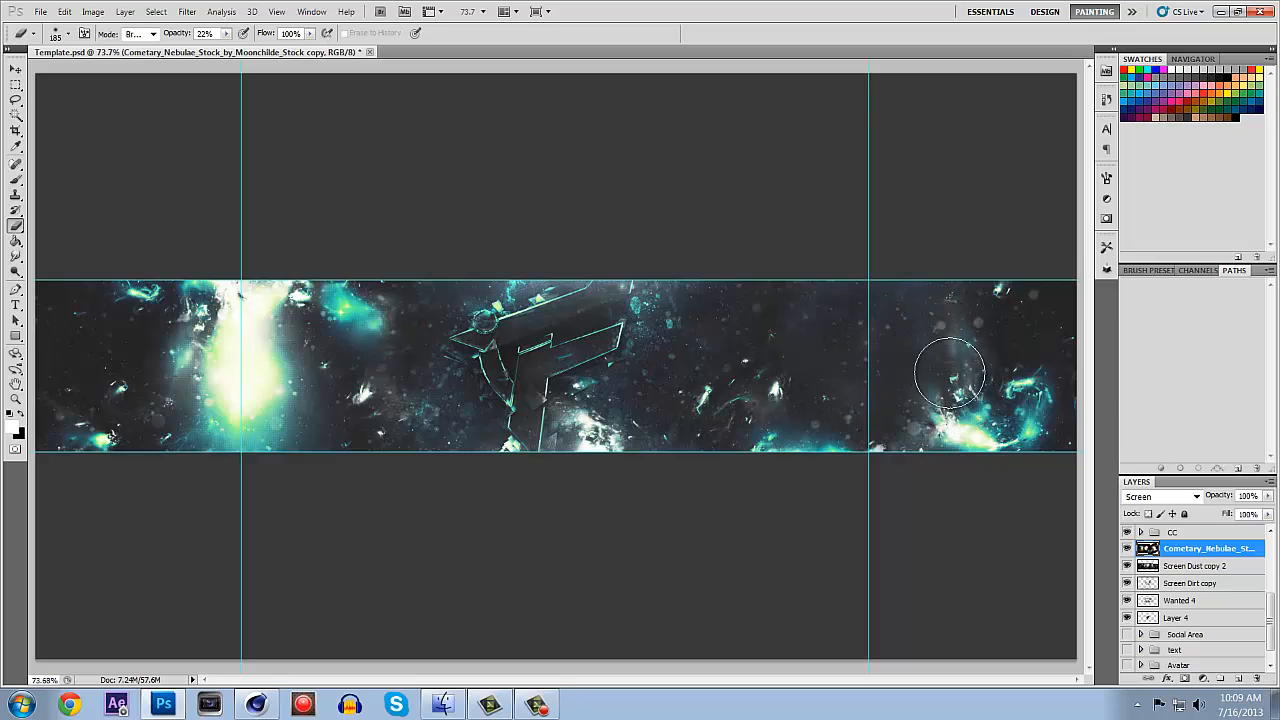
mouse_move(937, 441)
left_mouse_down()
mouse_move(997, 428)
mouse_move(999, 417)
mouse_move(970, 437)
mouse_move(1028, 395)
mouse_move(1033, 424)
mouse_move(1024, 391)
left_mouse_up()
mouse_move(851, 432)
left_mouse_down()
mouse_move(773, 439)
mouse_move(817, 444)
left_mouse_up()
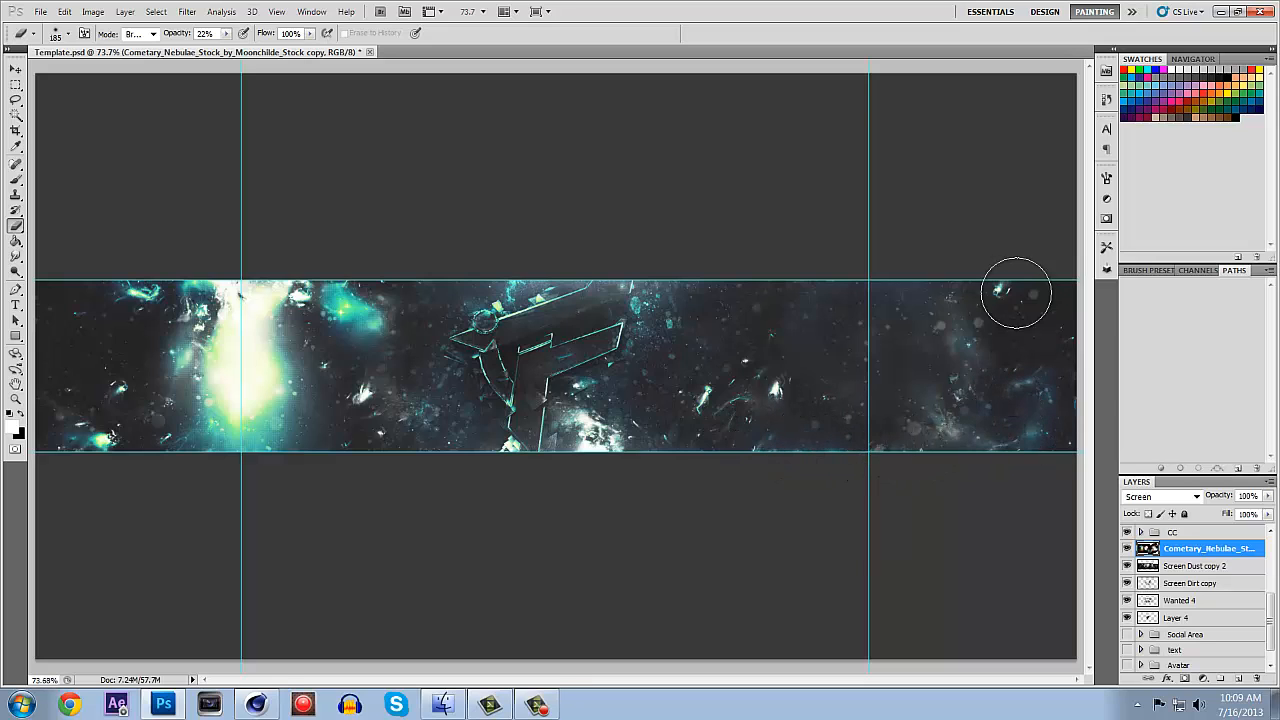
Fade the bright nebula glow around the left guide, the lower left corner and the haze at the banner's right end.
mouse_move(255, 290)
left_mouse_down()
mouse_move(226, 347)
mouse_move(255, 412)
mouse_move(295, 292)
mouse_move(250, 389)
mouse_move(258, 347)
mouse_move(230, 365)
mouse_move(231, 413)
mouse_move(253, 317)
mouse_move(178, 387)
mouse_move(276, 449)
mouse_move(299, 409)
mouse_move(241, 405)
mouse_move(241, 313)
mouse_move(380, 317)
mouse_move(327, 308)
mouse_move(373, 330)
mouse_move(308, 306)
mouse_move(351, 307)
mouse_move(131, 291)
left_mouse_up()
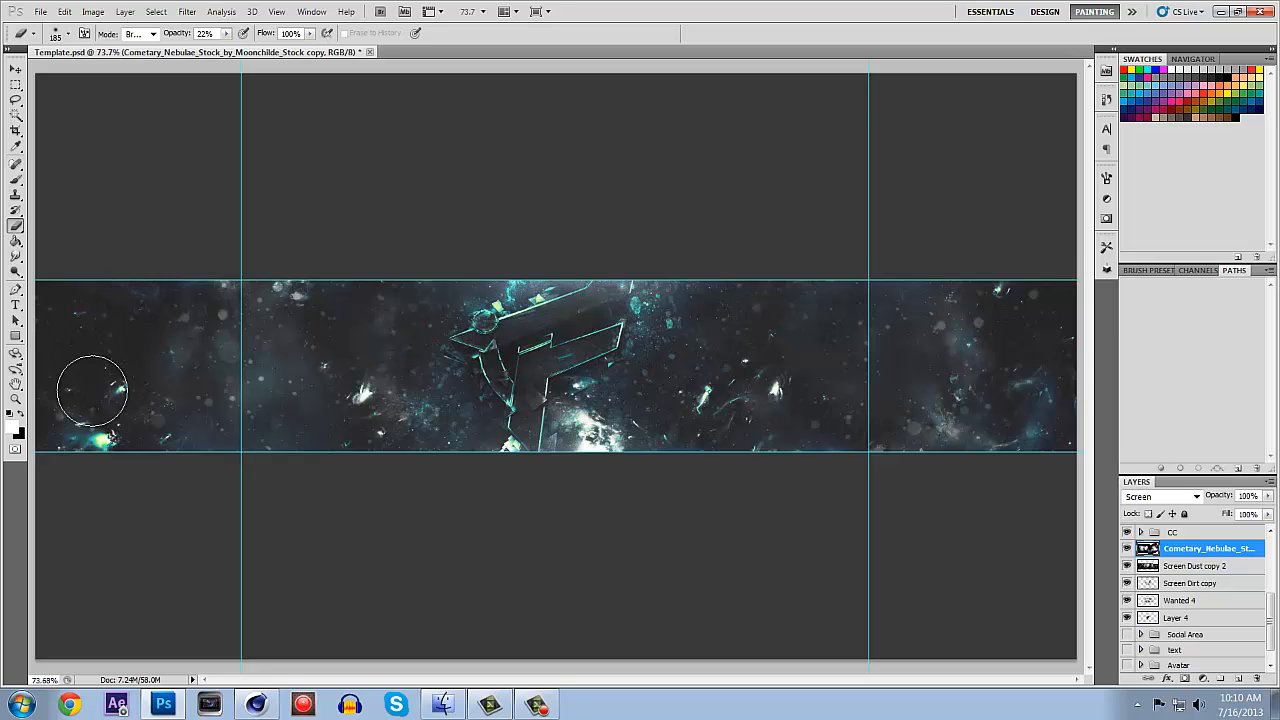
mouse_move(88, 444)
left_mouse_down()
mouse_move(112, 406)
mouse_move(94, 411)
mouse_move(99, 430)
left_mouse_up()
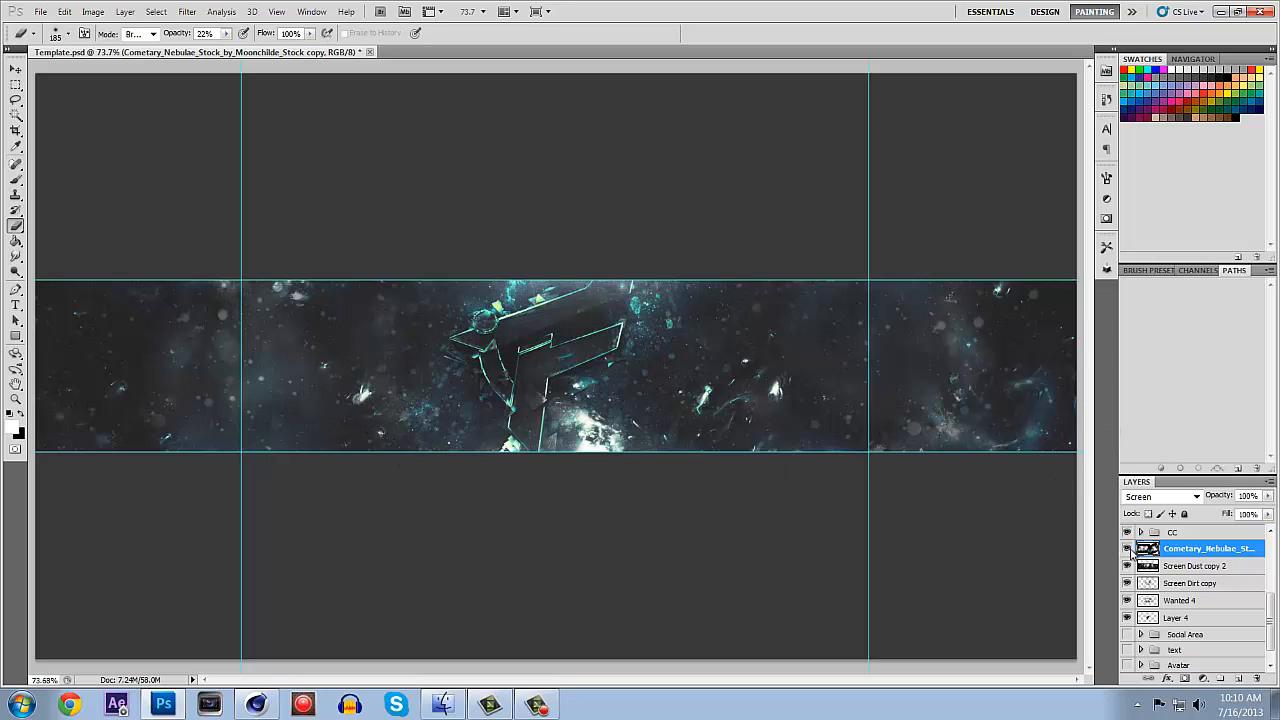
mouse_move(1007, 448)
left_mouse_down()
mouse_move(1021, 386)
mouse_move(964, 404)
mouse_move(943, 326)
left_mouse_up()
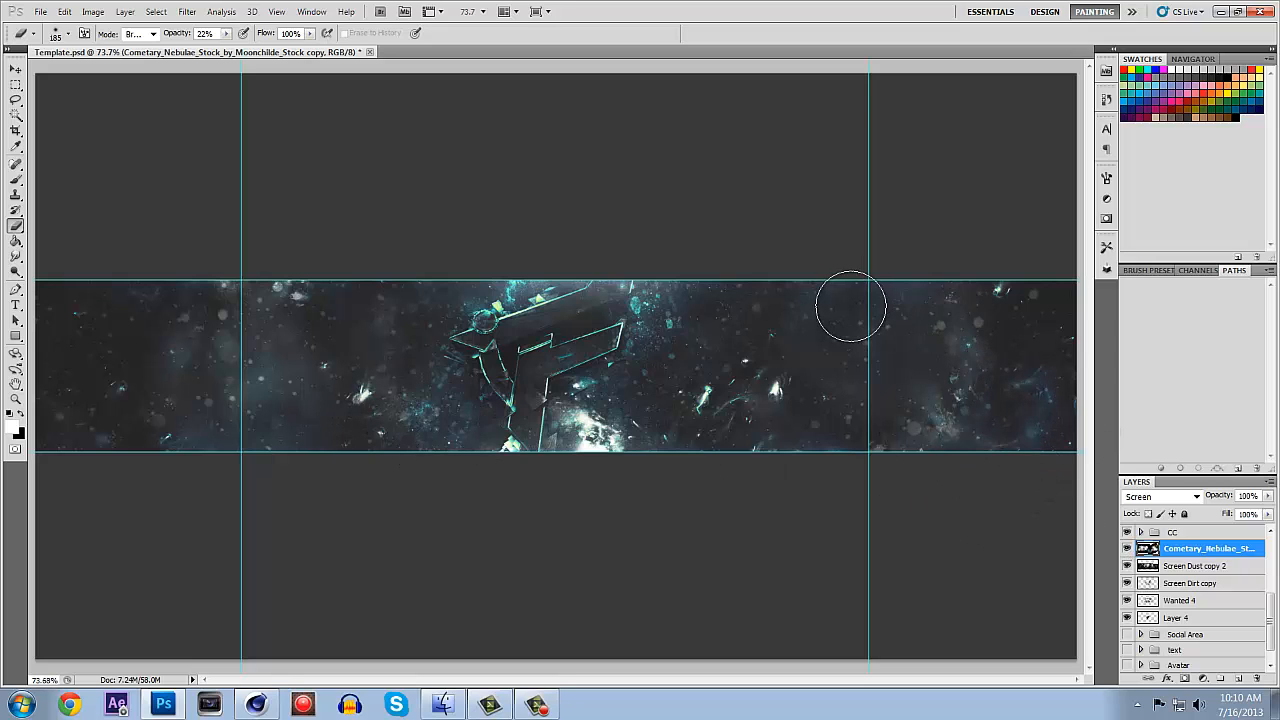
scroll(1263, 593, "down", 1)
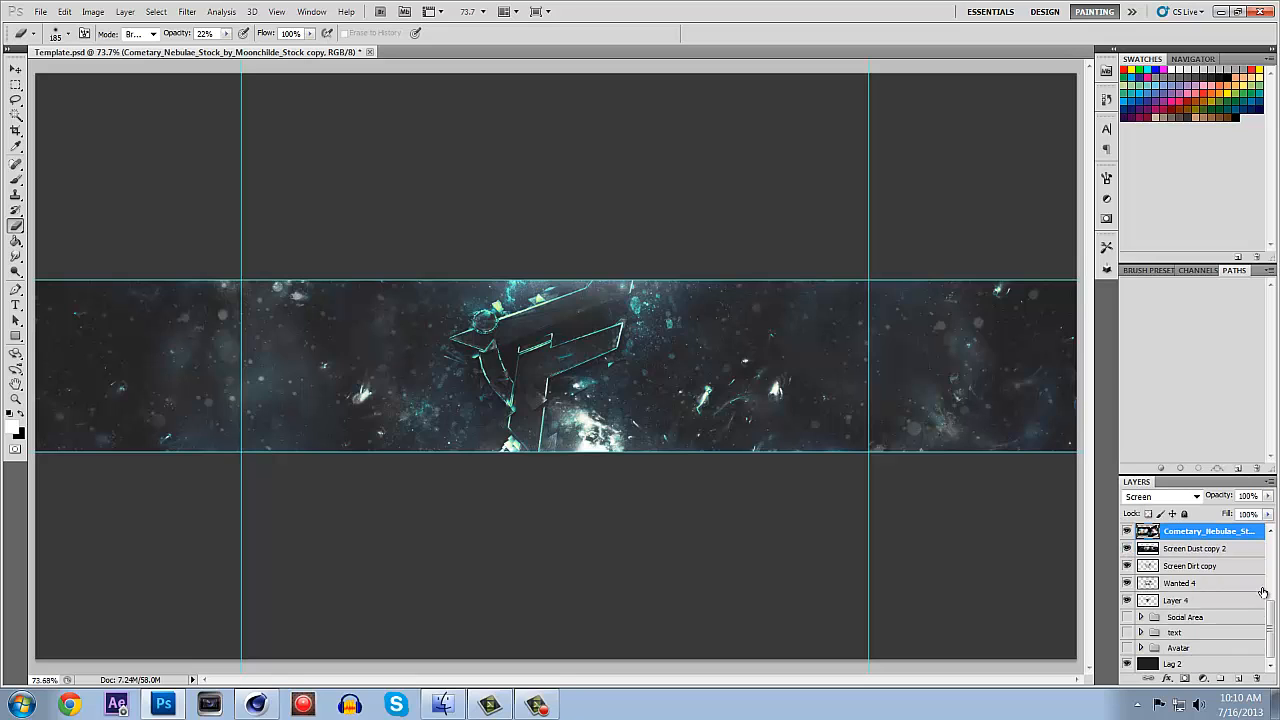
left_click(1198, 667)
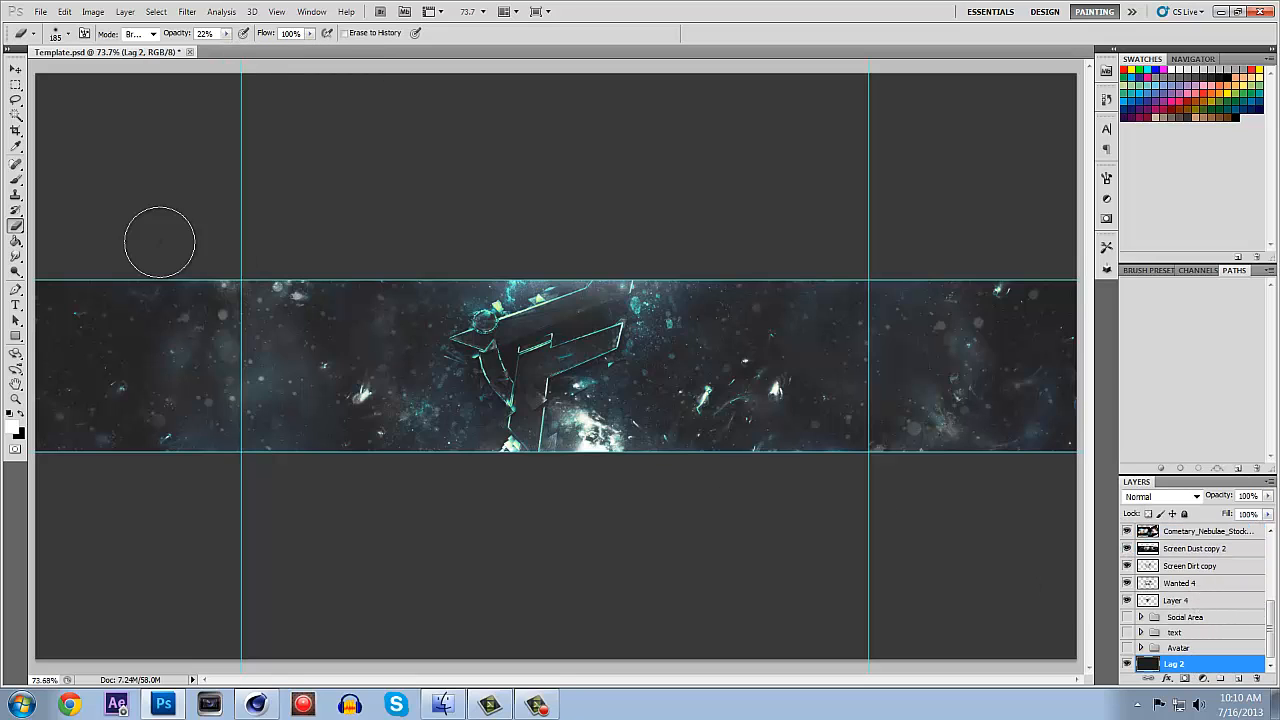
scroll(1197, 549, "up", 1)
Erase the bright nebula patch below the logo and tone down the highlights to its right on the merged nebula layer.
left_click(1205, 549)
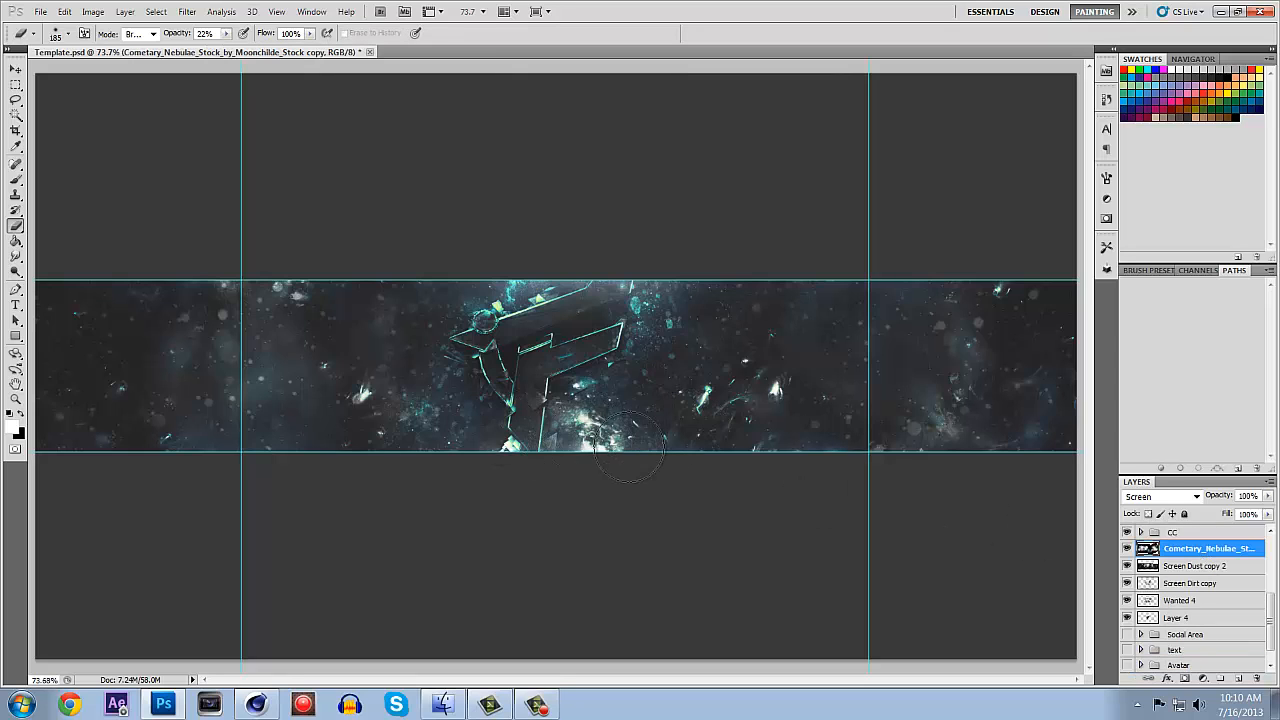
left_click(598, 447)
left_click(589, 450)
left_click(592, 448)
left_click(597, 444)
left_click(600, 440)
left_click(604, 438)
left_click(741, 414)
left_click(775, 389)
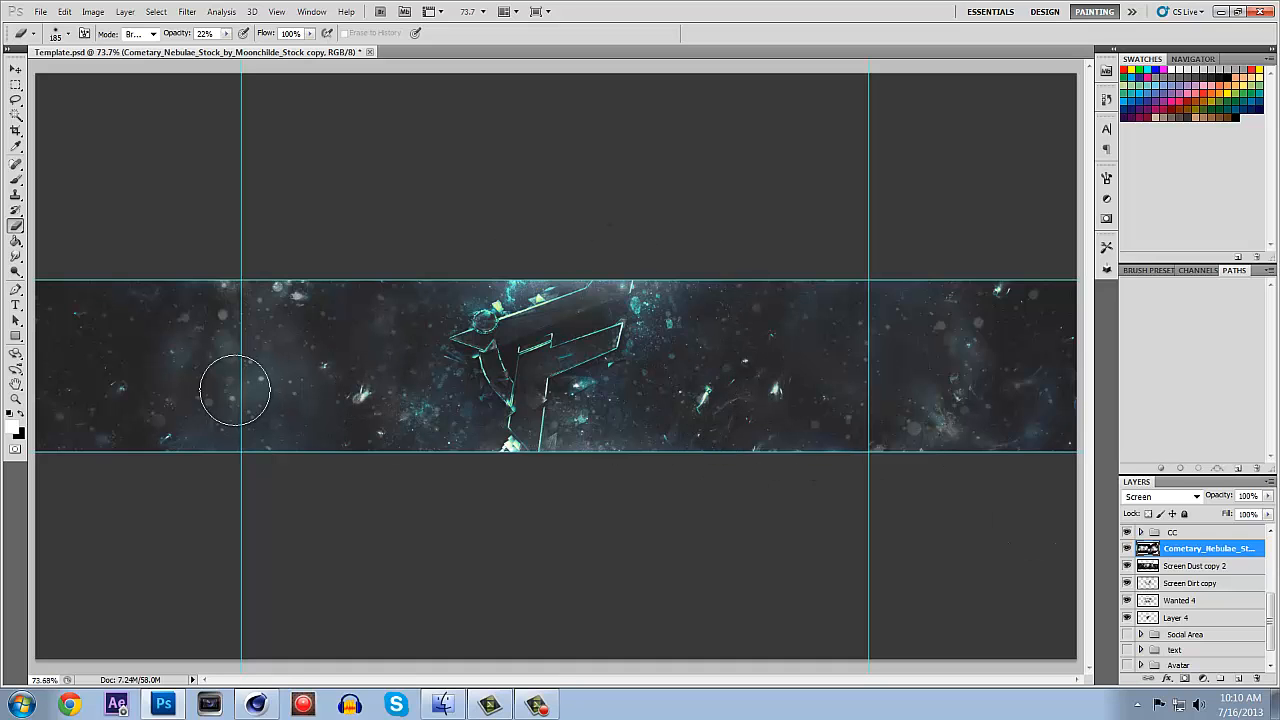
left_click(1196, 601)
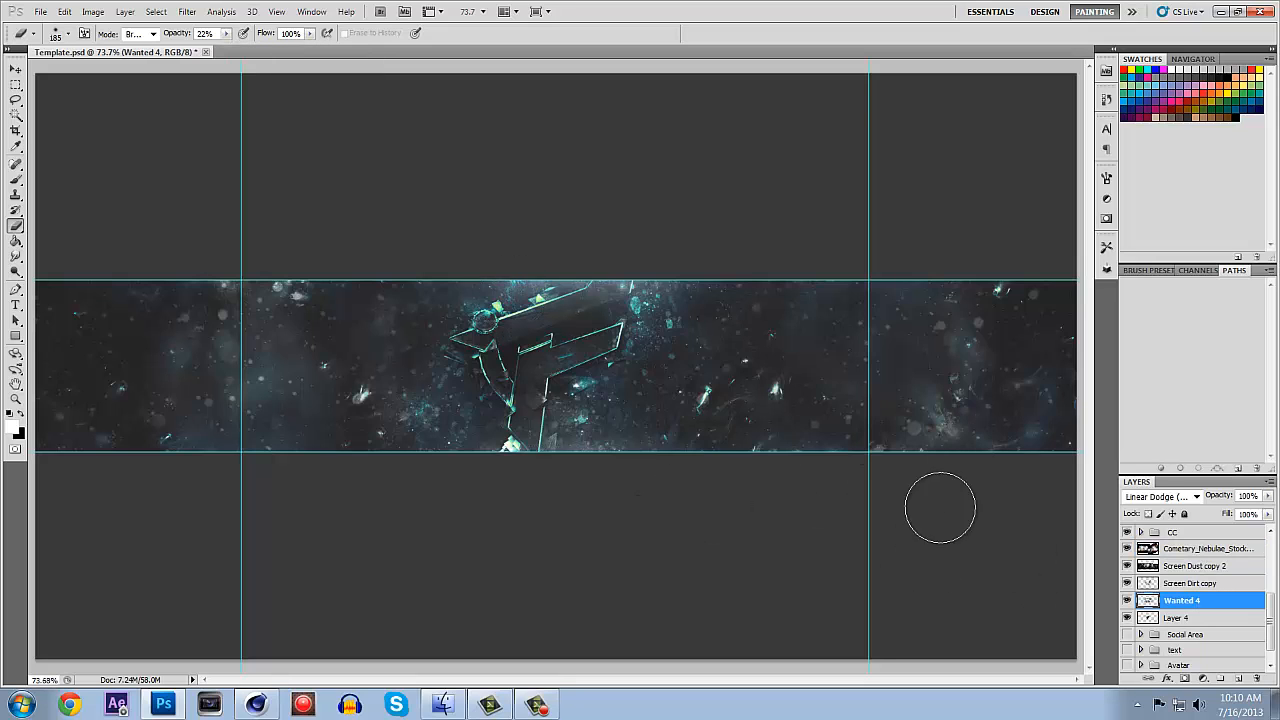
scroll(1193, 573, "down", 1)
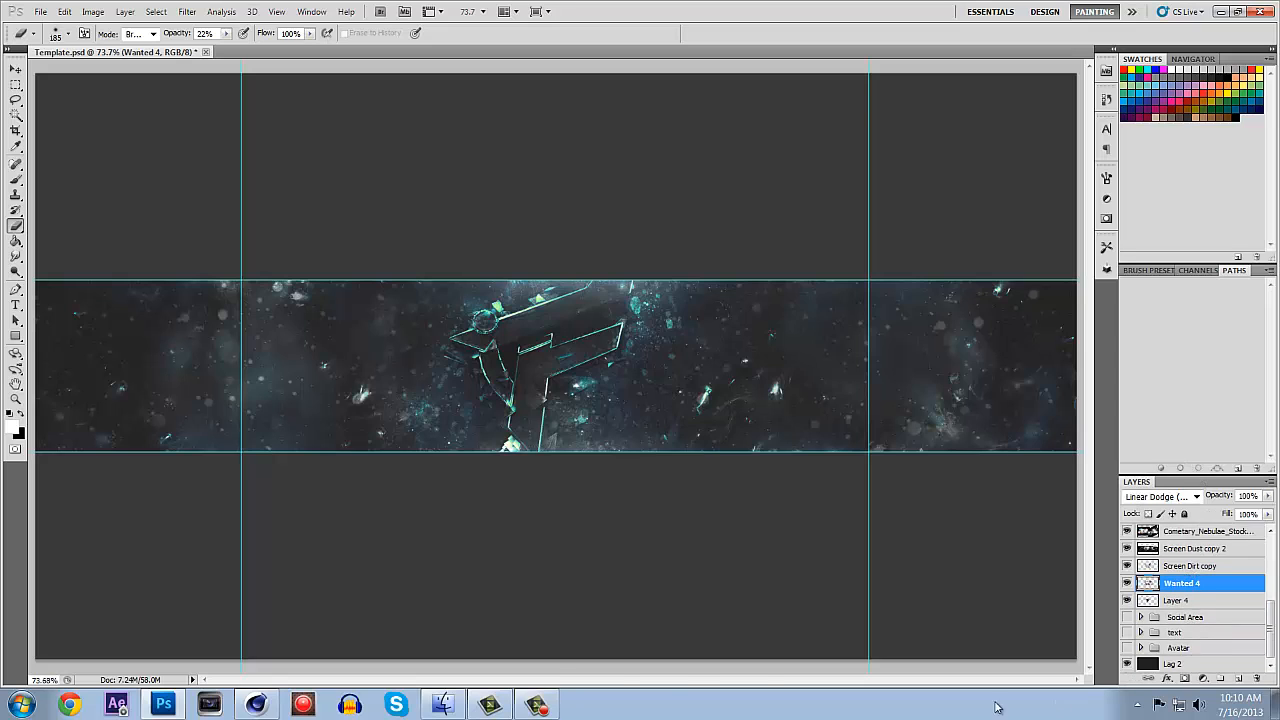
left_click(552, 706)
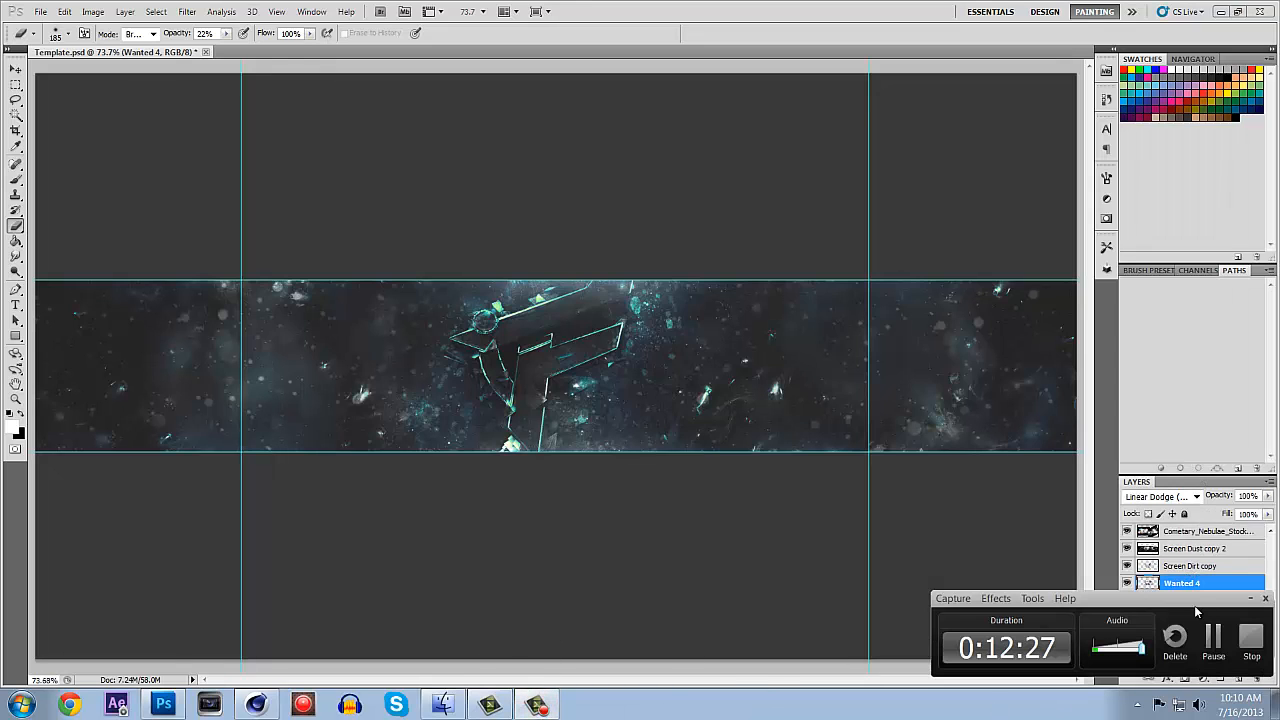
left_click(1250, 598)
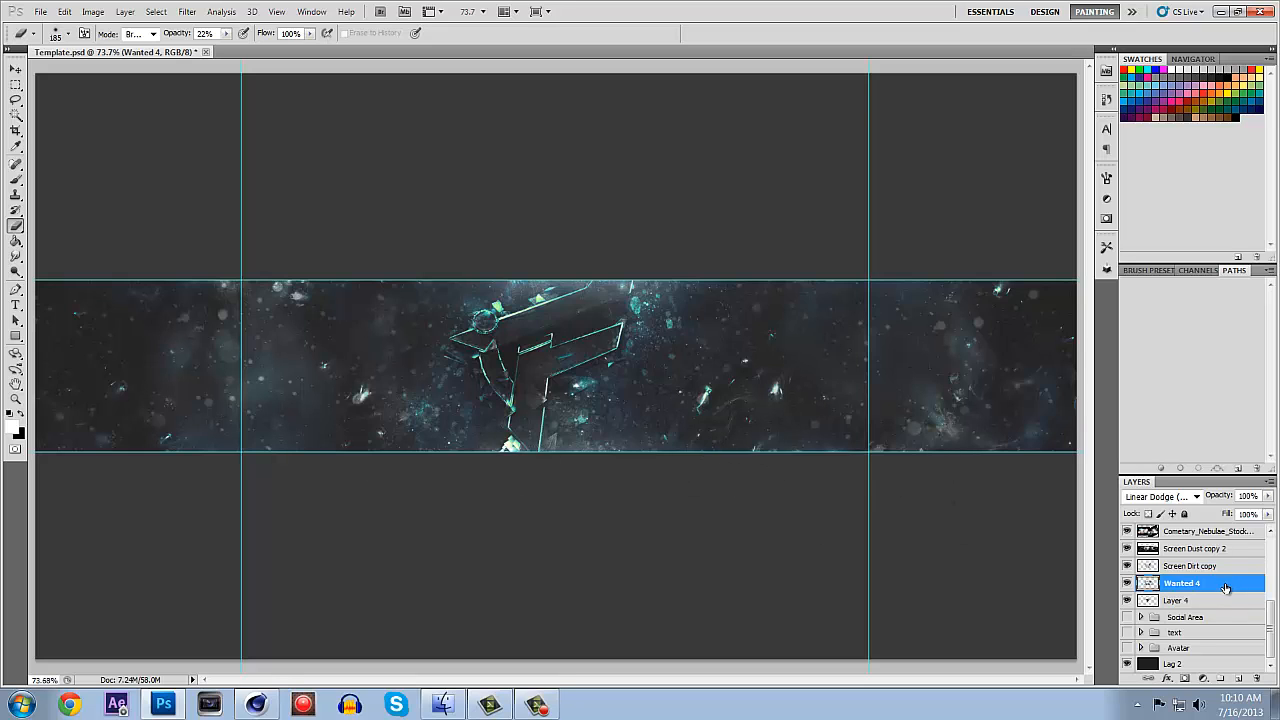
Fill the Lag 2 background layer with light grey c0c0c0 using the Paint Bucket.
left_click(1185, 664)
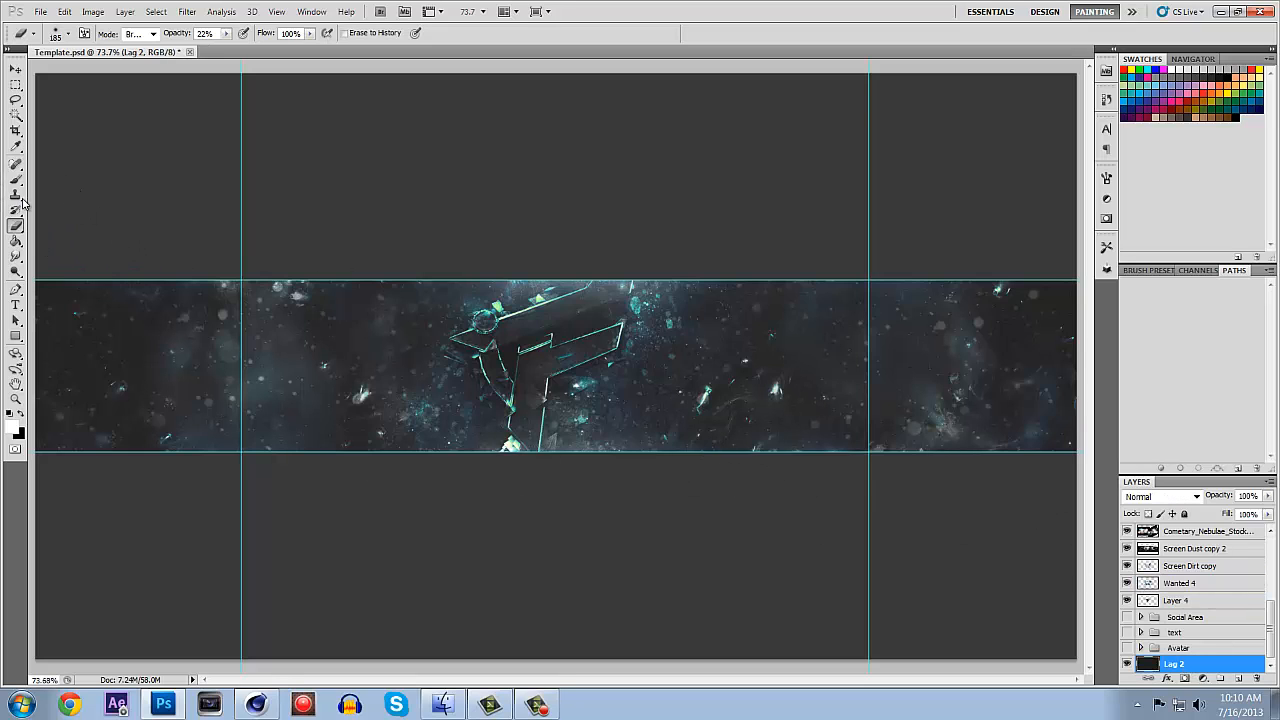
left_click(16, 243)
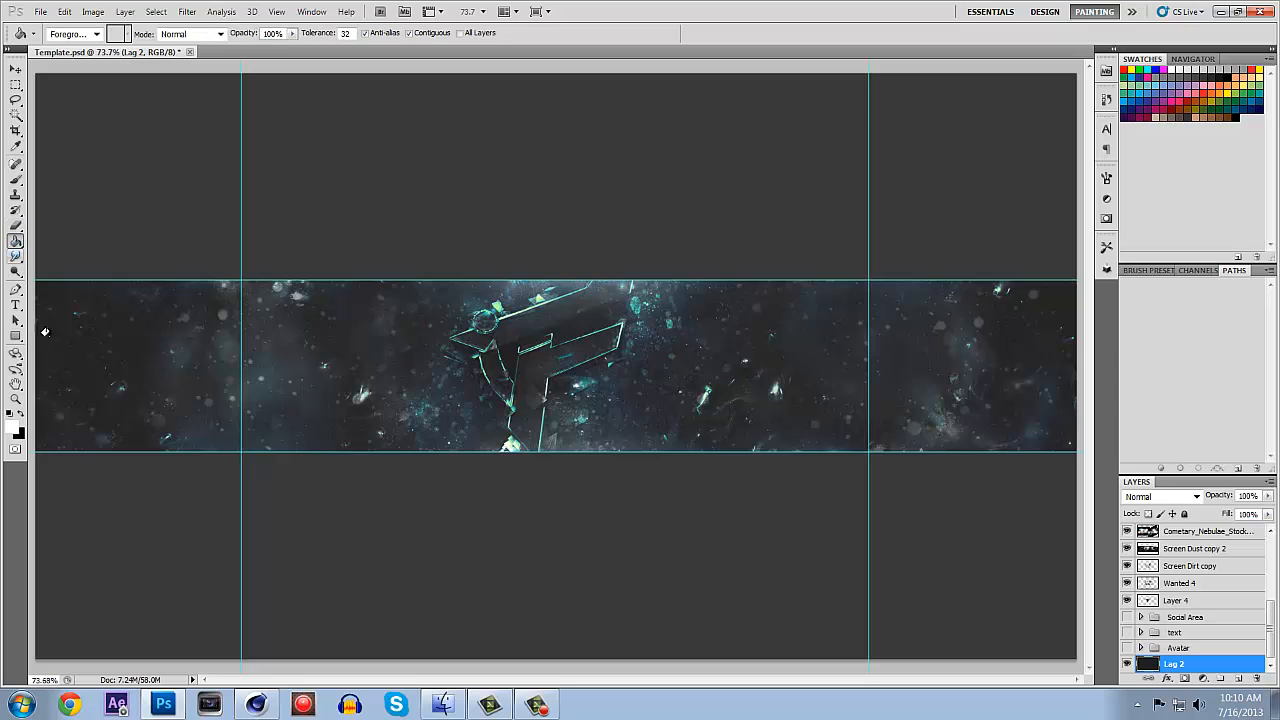
left_click(16, 430)
left_click_drag(981, 457, 889, 426)
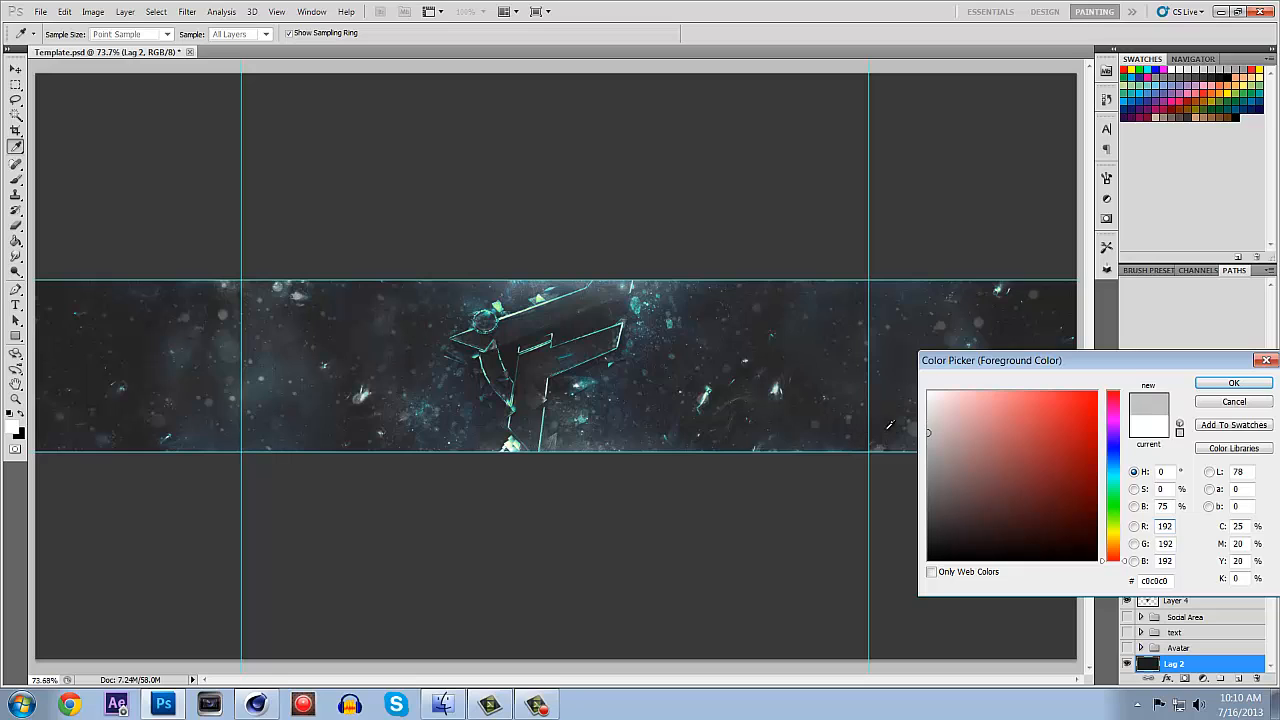
left_click(1237, 382)
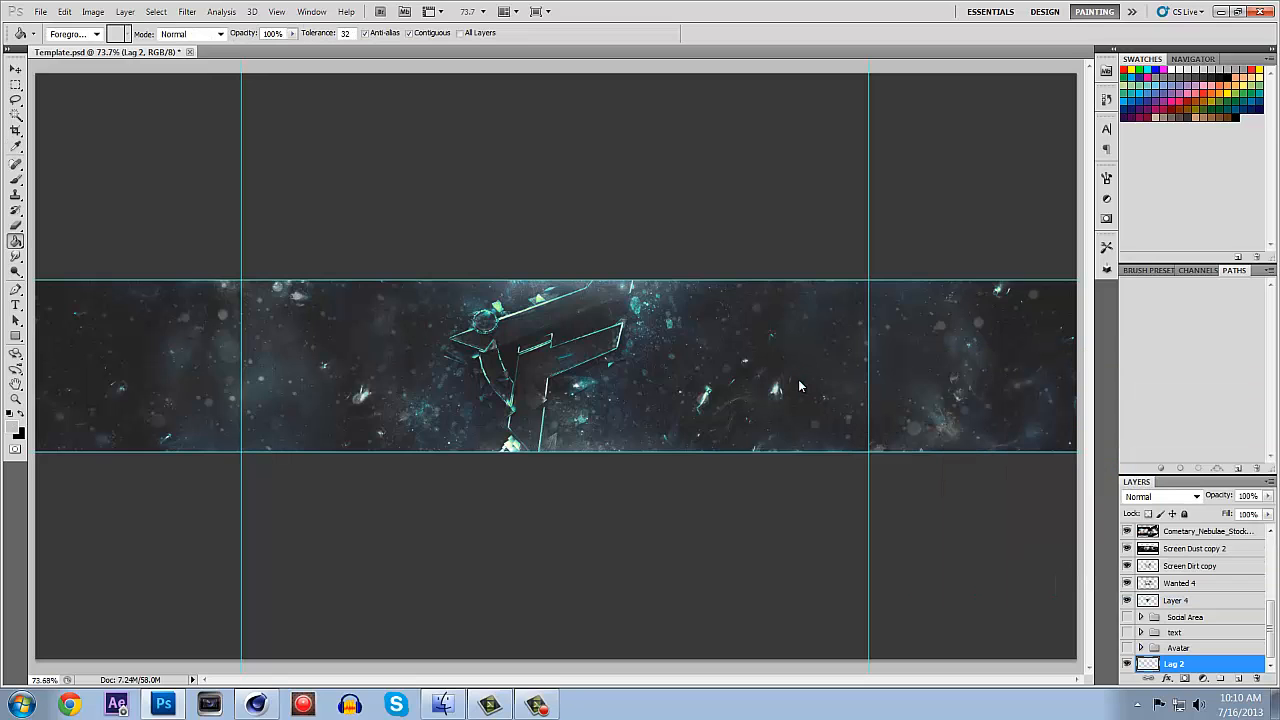
left_click(800, 386)
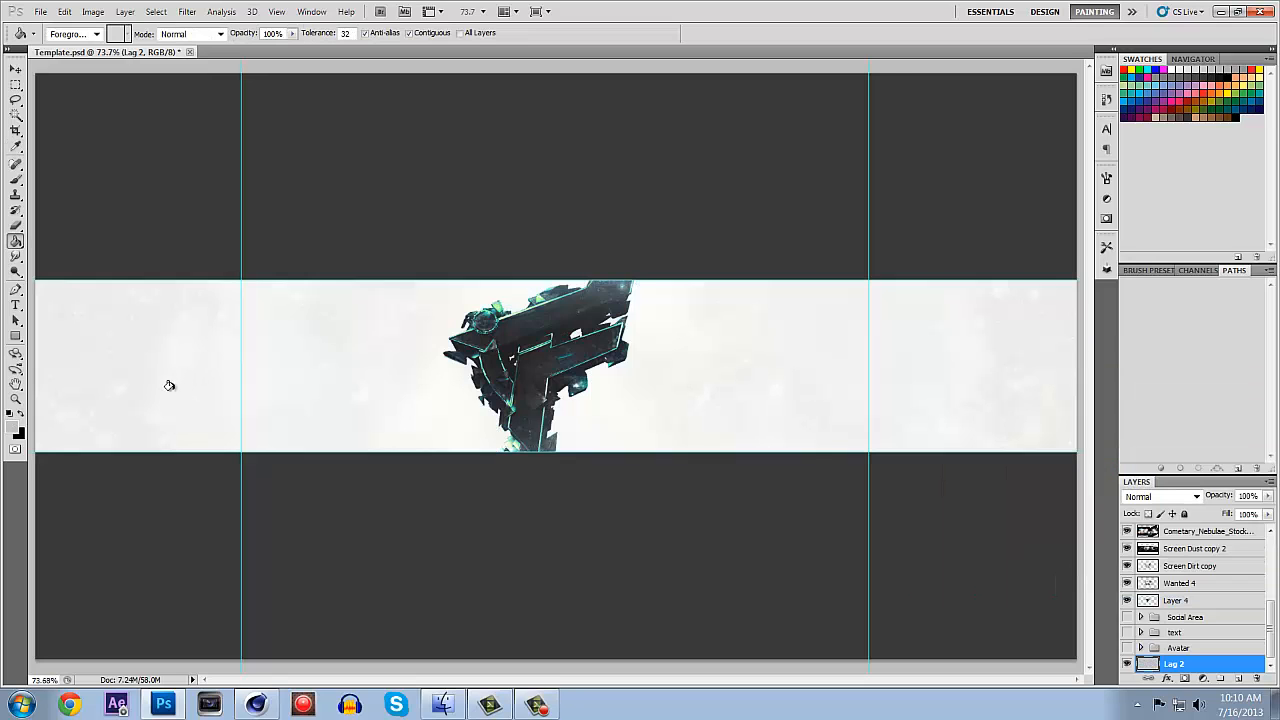
Refill the Lag 2 background layer with medium grey 8b8b8b.
left_click(12, 430)
left_click_drag(966, 436, 862, 468)
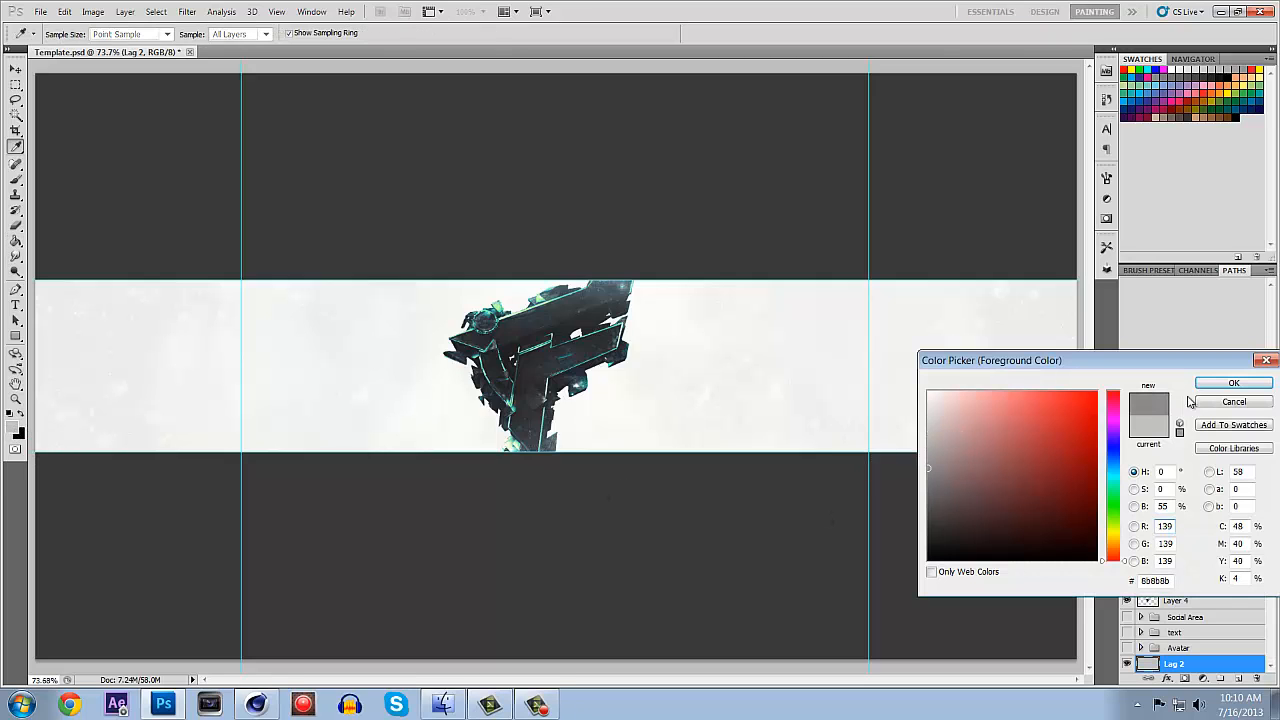
left_click(1233, 383)
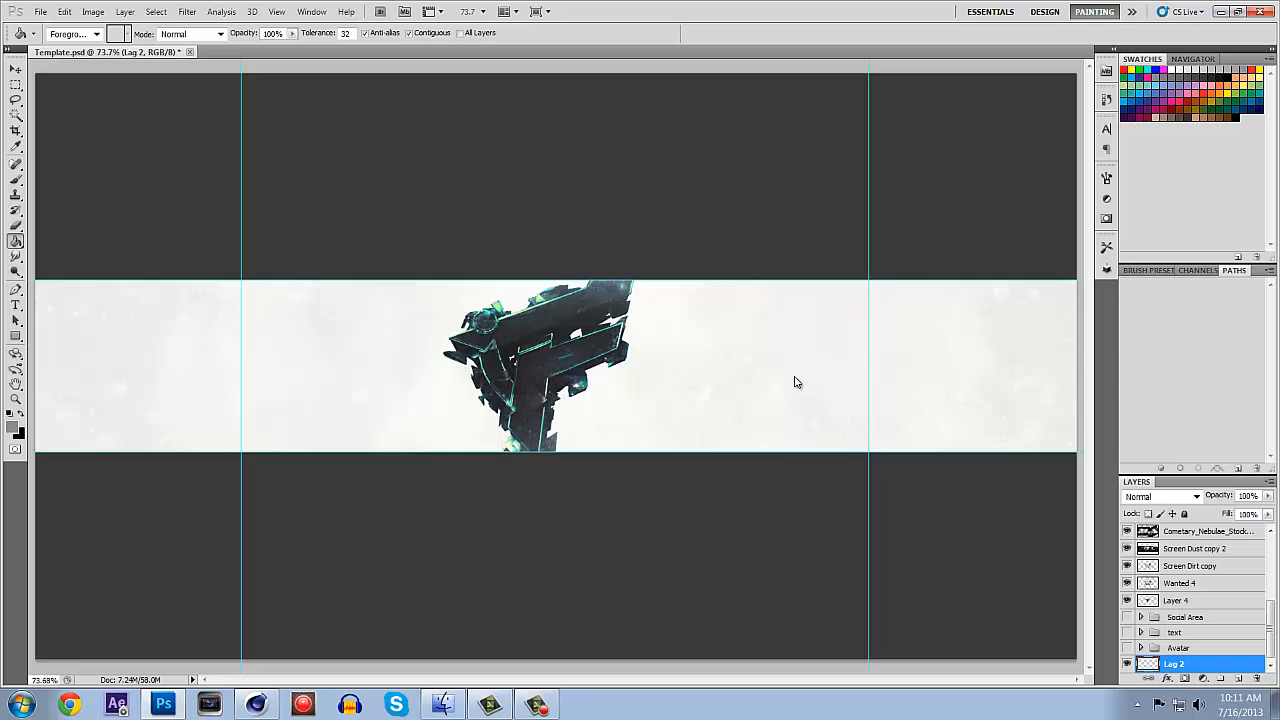
left_click(792, 379)
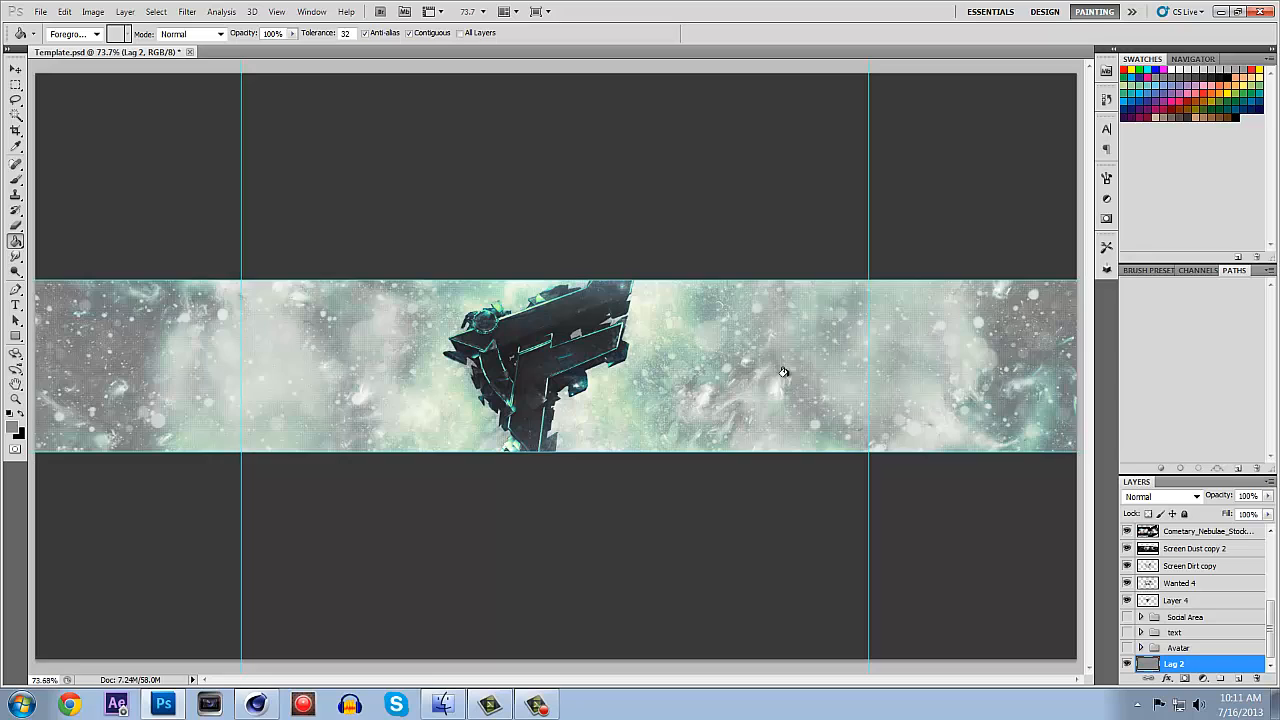
Change the Lag 2 background fill to the lighter grey a1a1a1.
left_click(14, 431)
left_click_drag(952, 451, 908, 454)
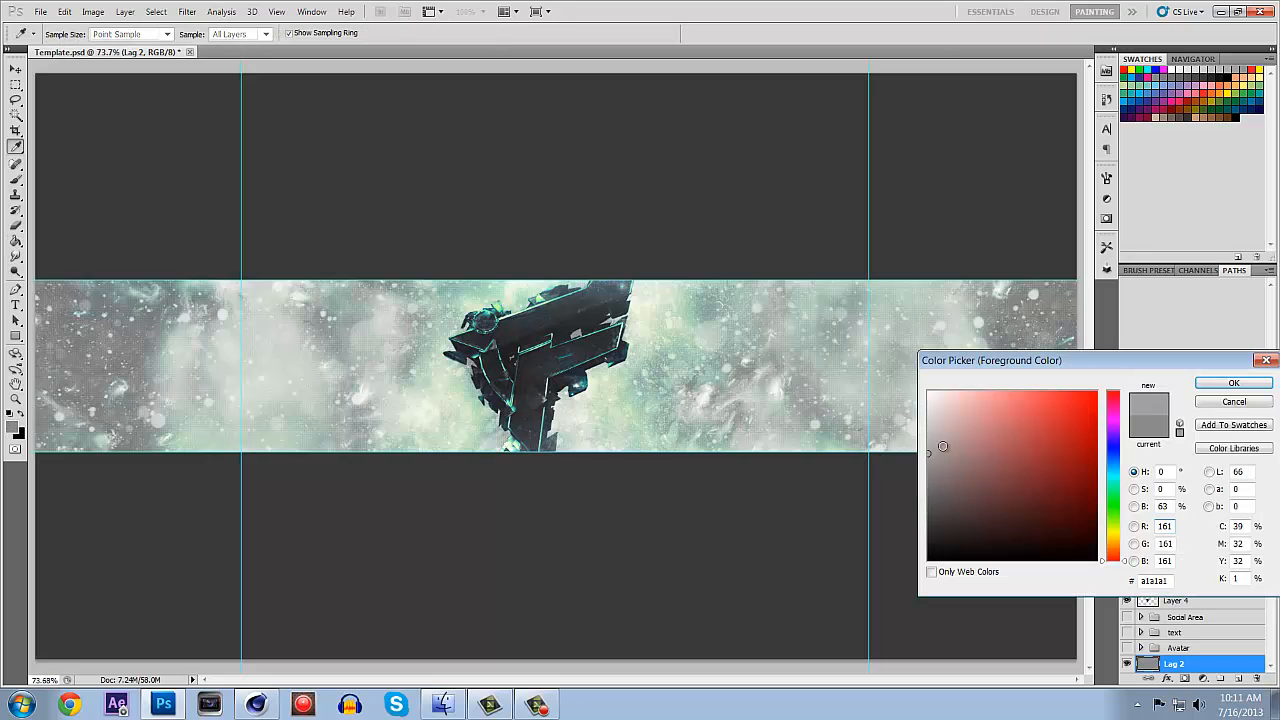
left_click(1230, 384)
left_click(427, 342)
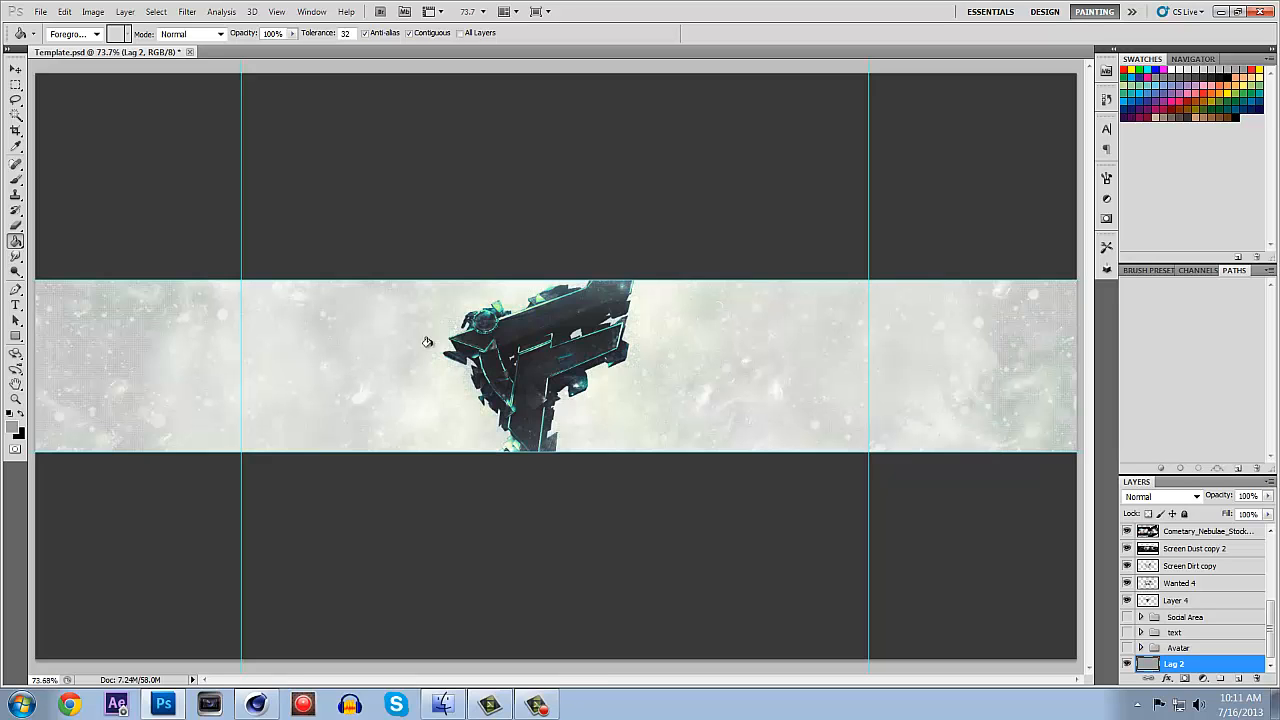
Refill the Lag 2 background layer with a slightly darker grey using the Paint Bucket.
left_click(14, 431)
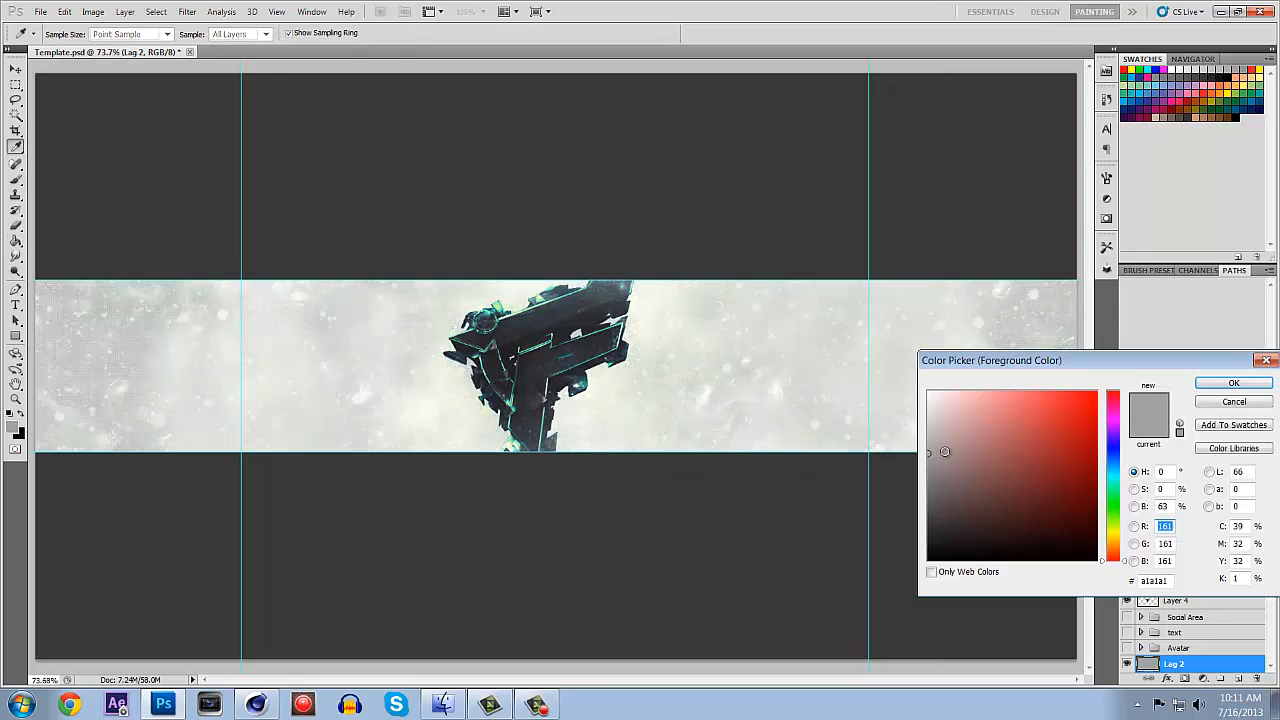
left_click_drag(944, 452, 899, 471)
left_click(1234, 384)
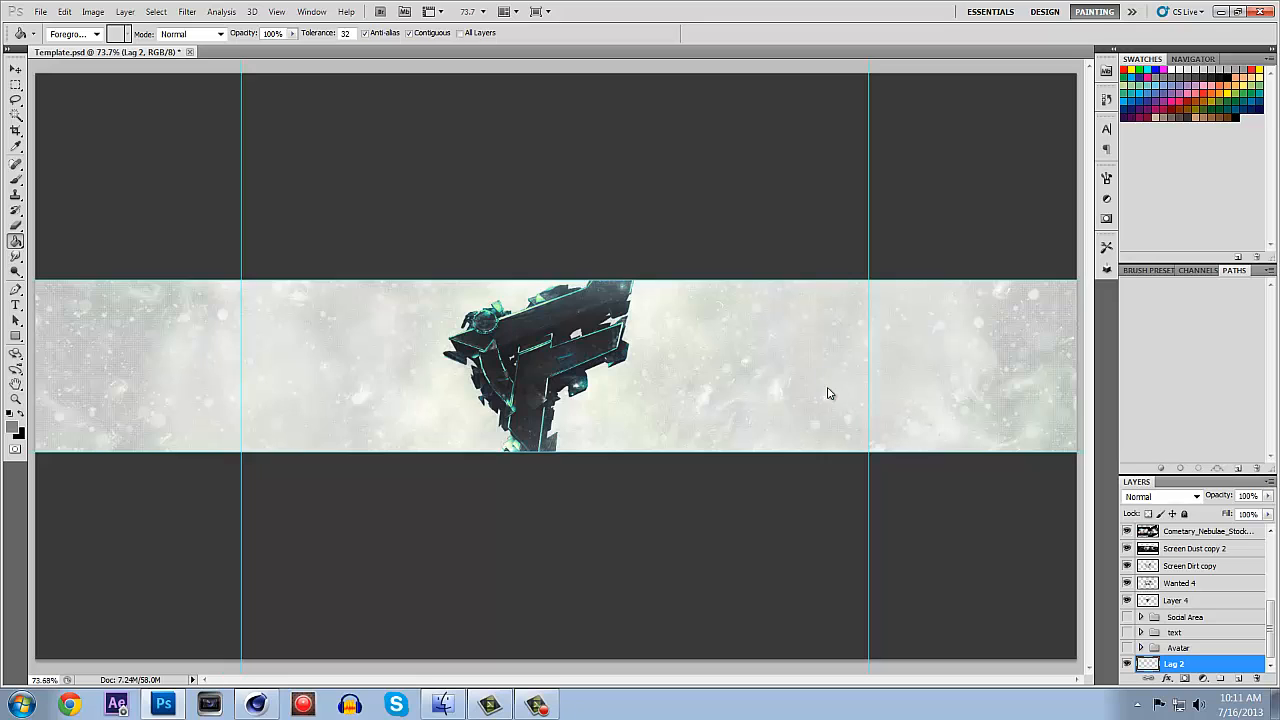
left_click(840, 389)
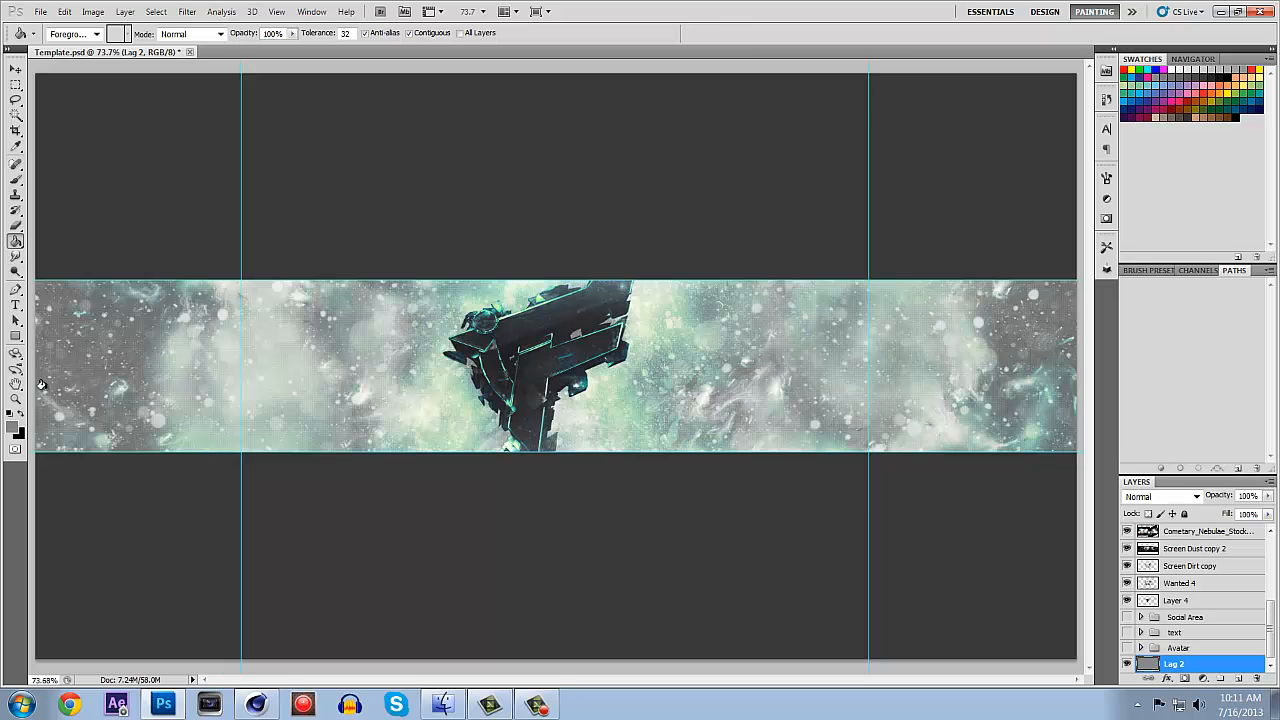
Lighten the foreground grey slightly and refill the Lag 2 background layer with it.
left_click(15, 428)
left_click_drag(932, 462, 876, 459)
left_click(1234, 384)
left_click(810, 360)
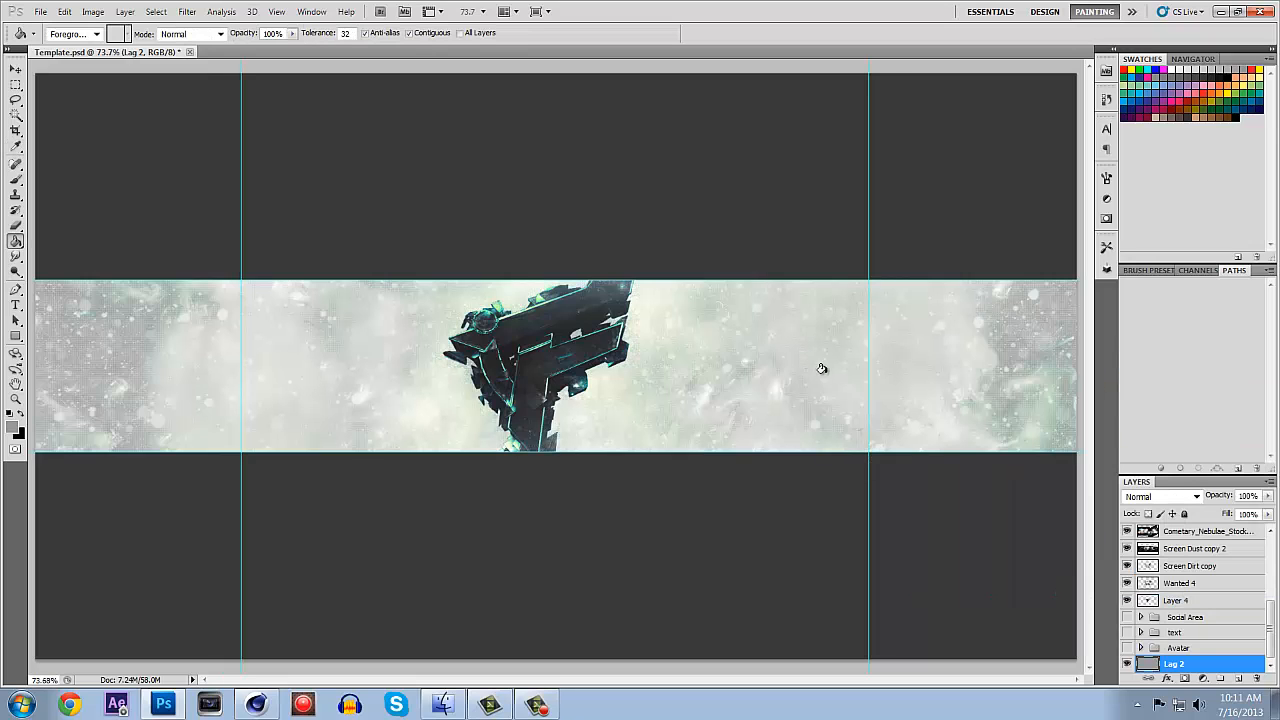
Bring the "infa logo for tutorial" image from the GFX 3D Text folder into the banner directly above Layer 4.
scroll(1222, 594, "up", 2)
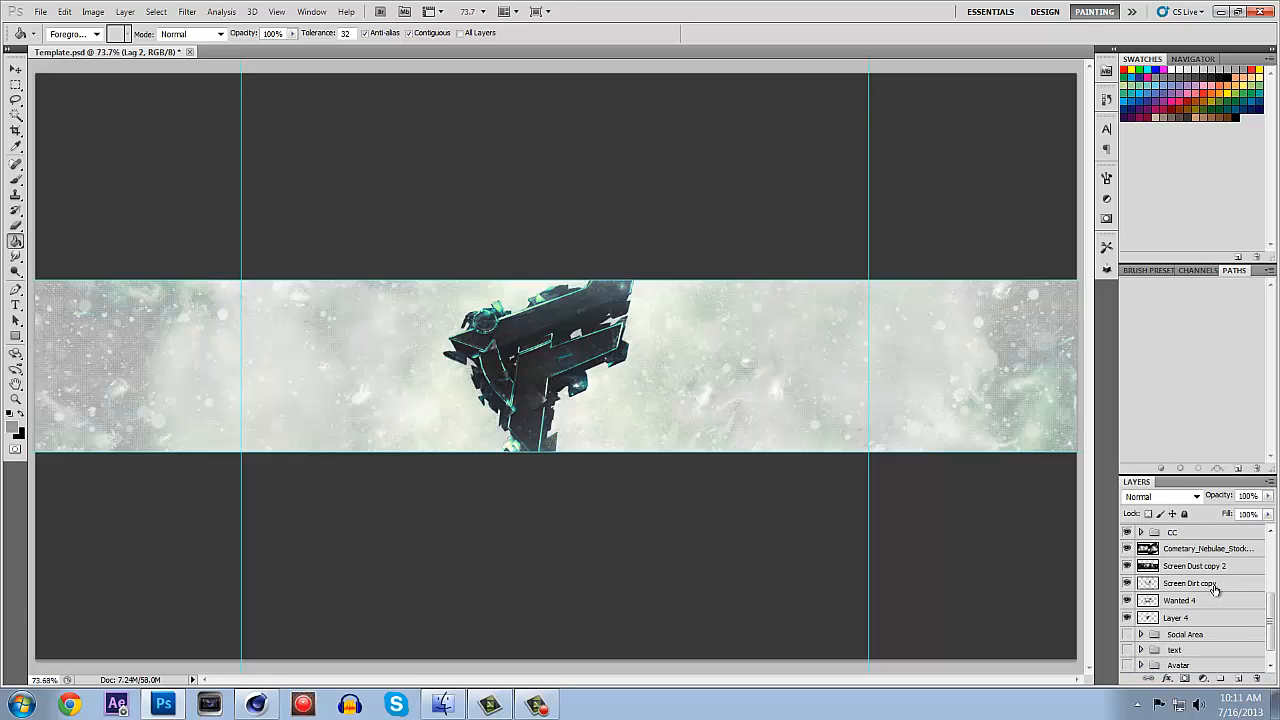
scroll(1214, 590, "up", 4)
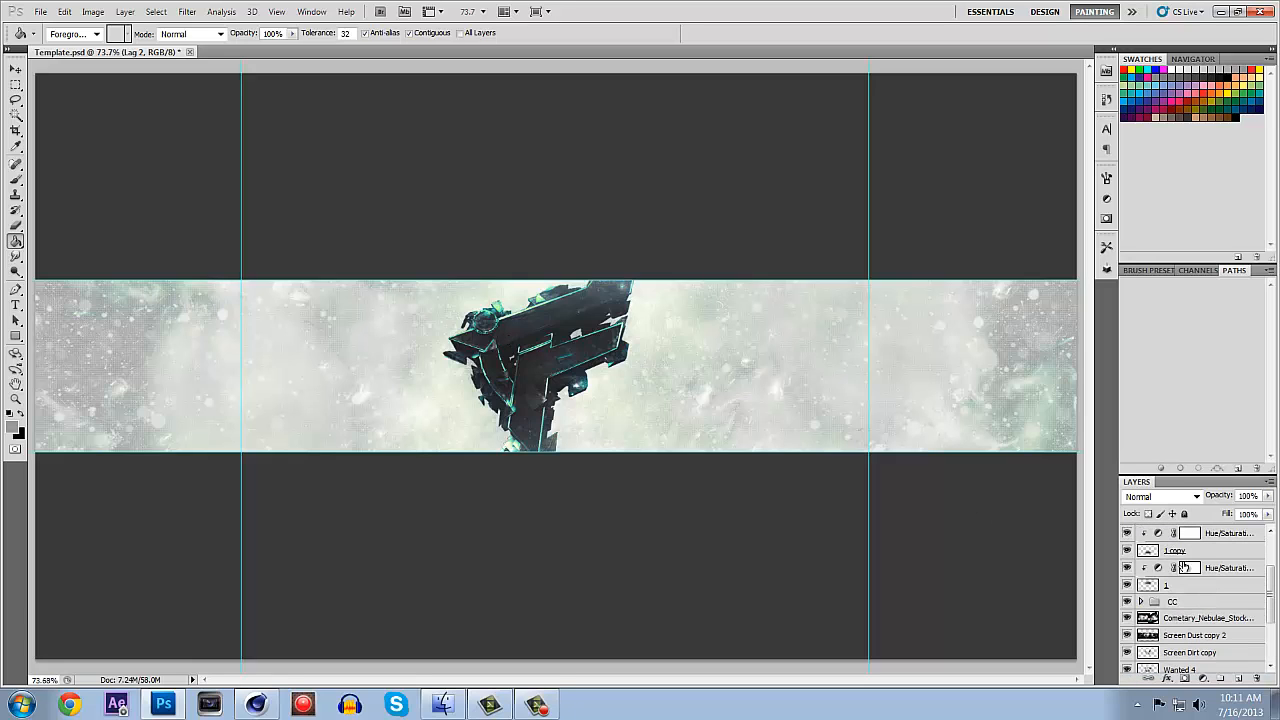
scroll(1196, 583, "up", 1)
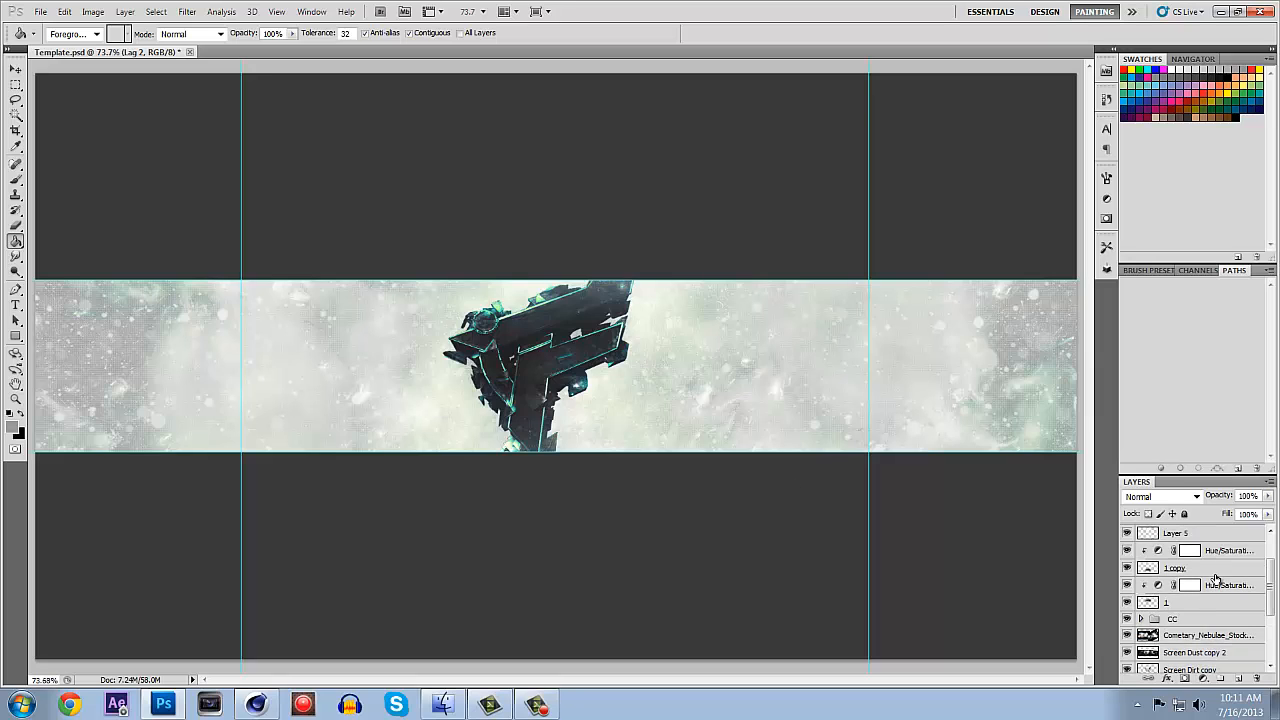
scroll(1216, 580, "down", 4)
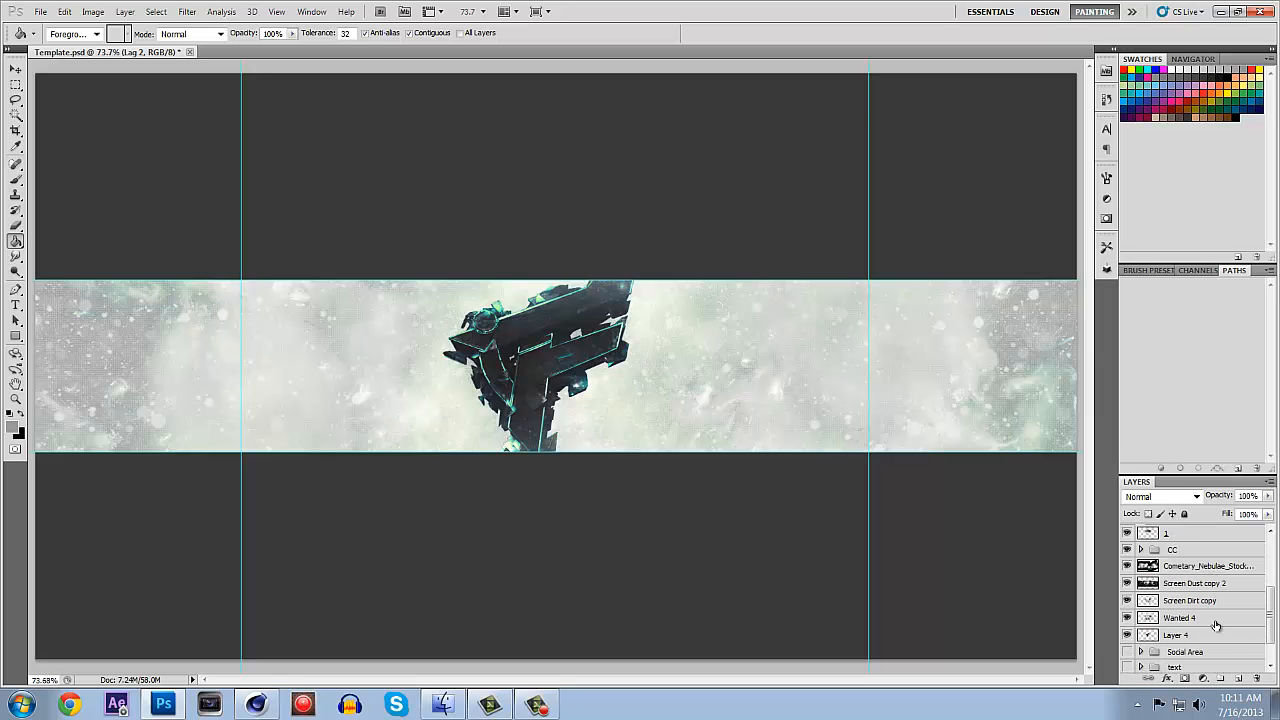
left_click(1214, 634)
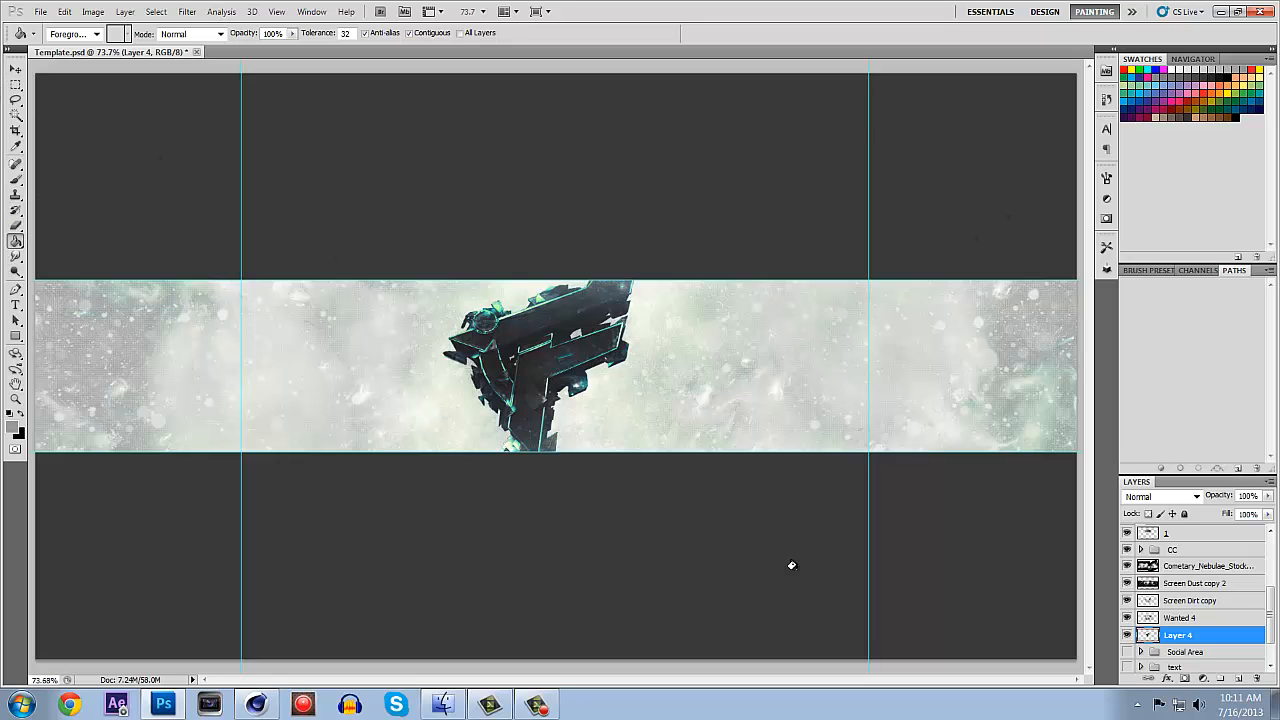
left_click(443, 705)
left_click(710, 217)
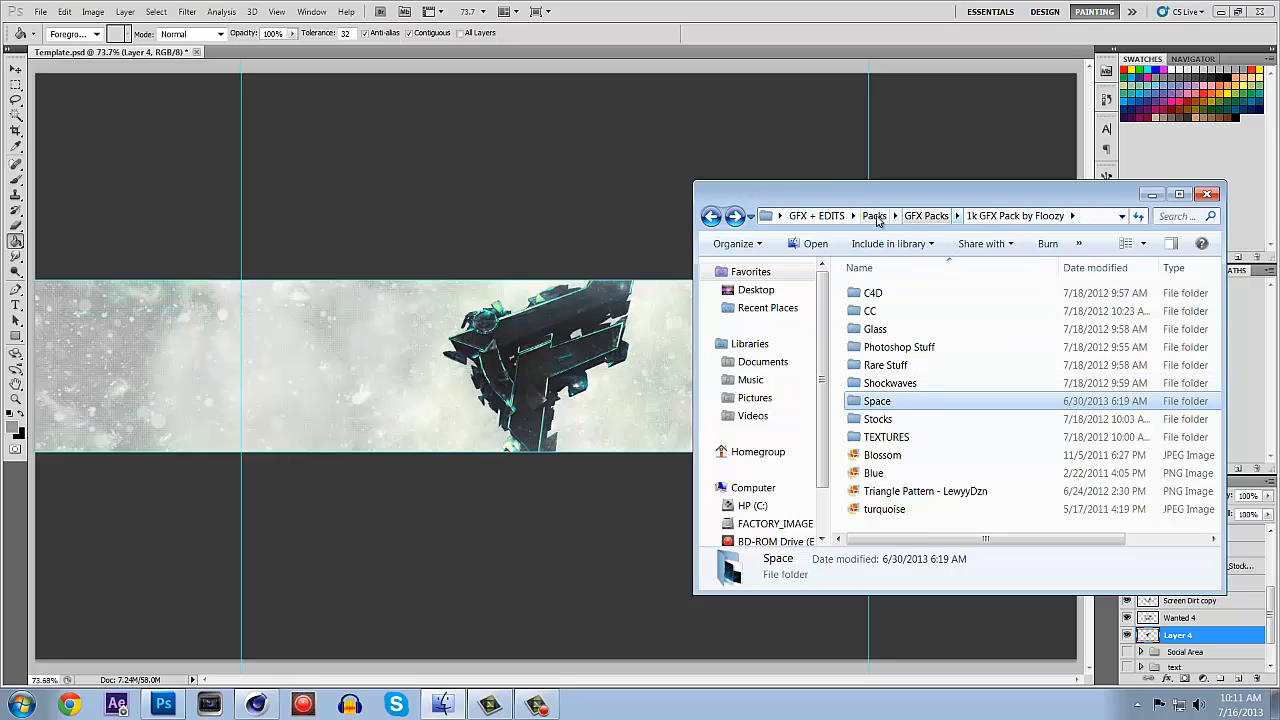
left_click(816, 216)
double_click(893, 310)
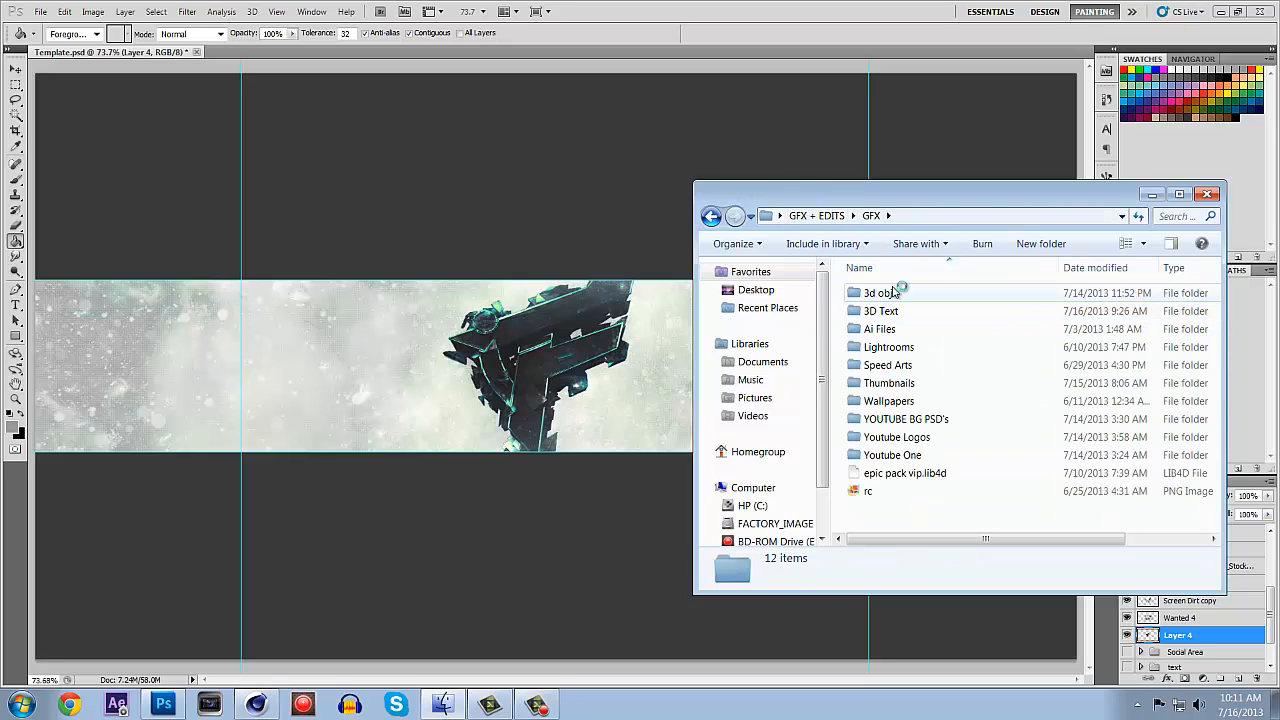
double_click(882, 312)
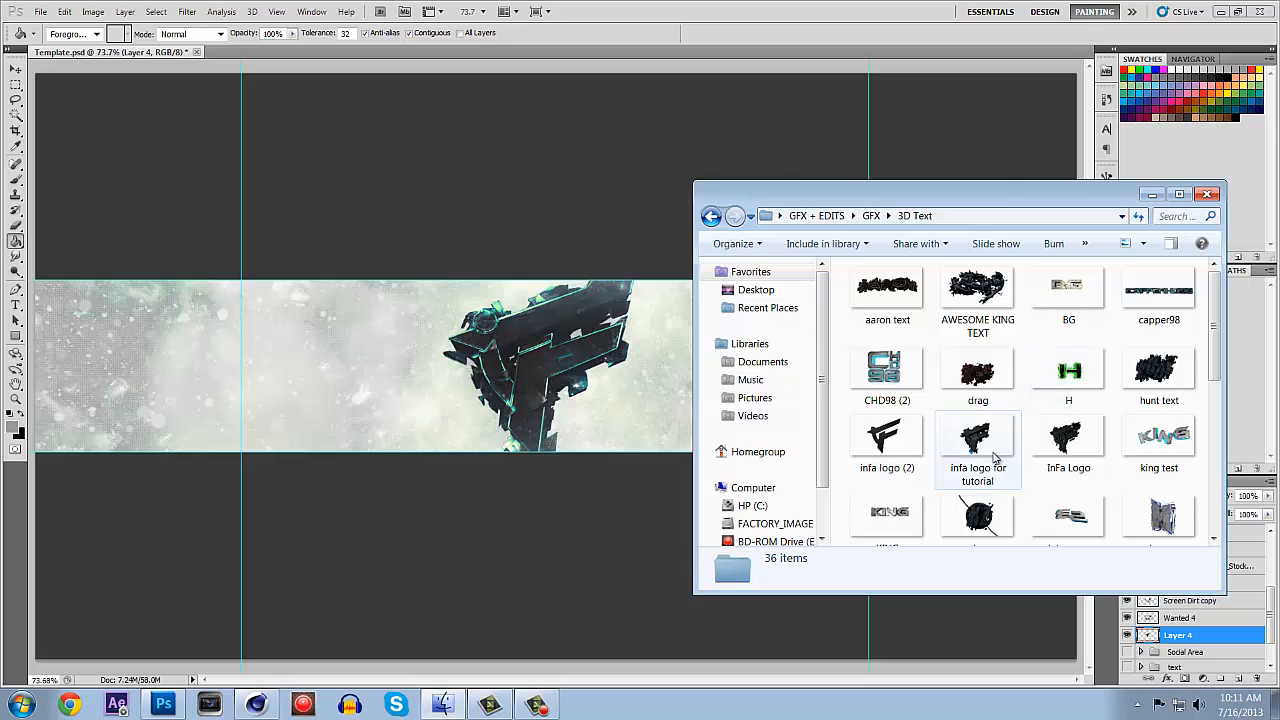
left_click_drag(977, 440, 672, 300)
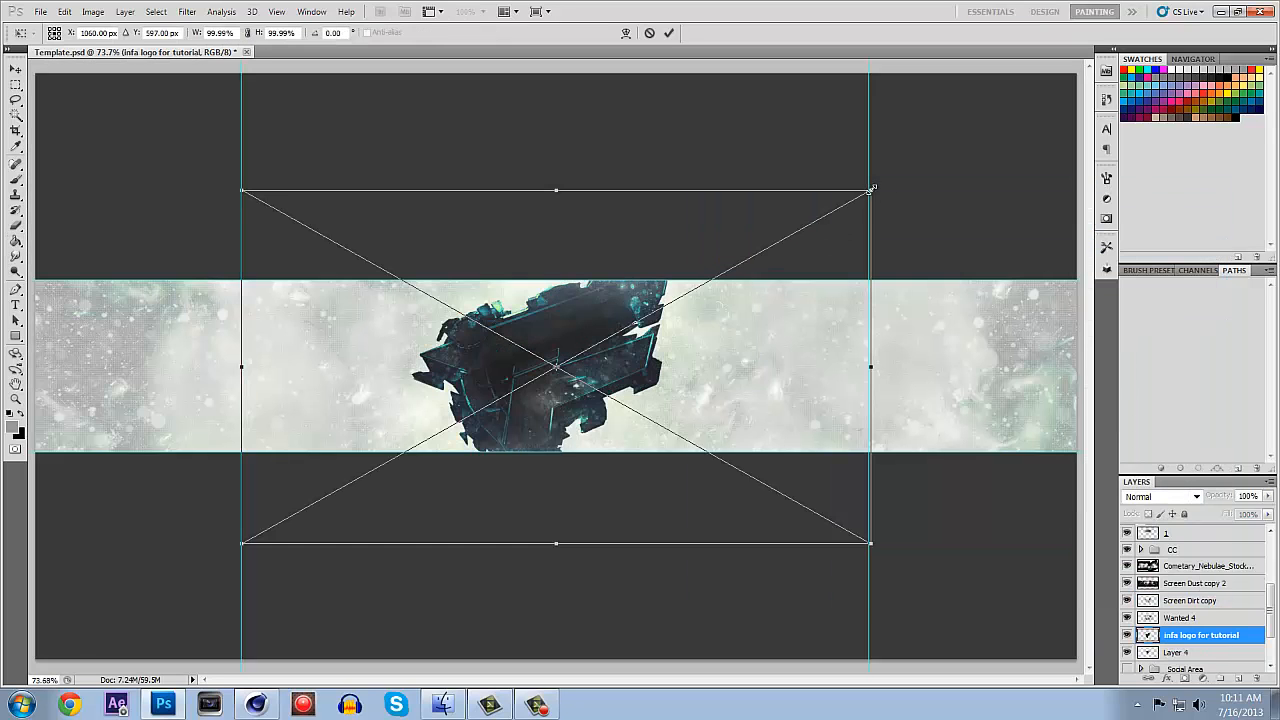
Scale the imported logo proportionally to about 115%, shift it over the original logo and place it.
left_click_drag(872, 188, 970, 140)
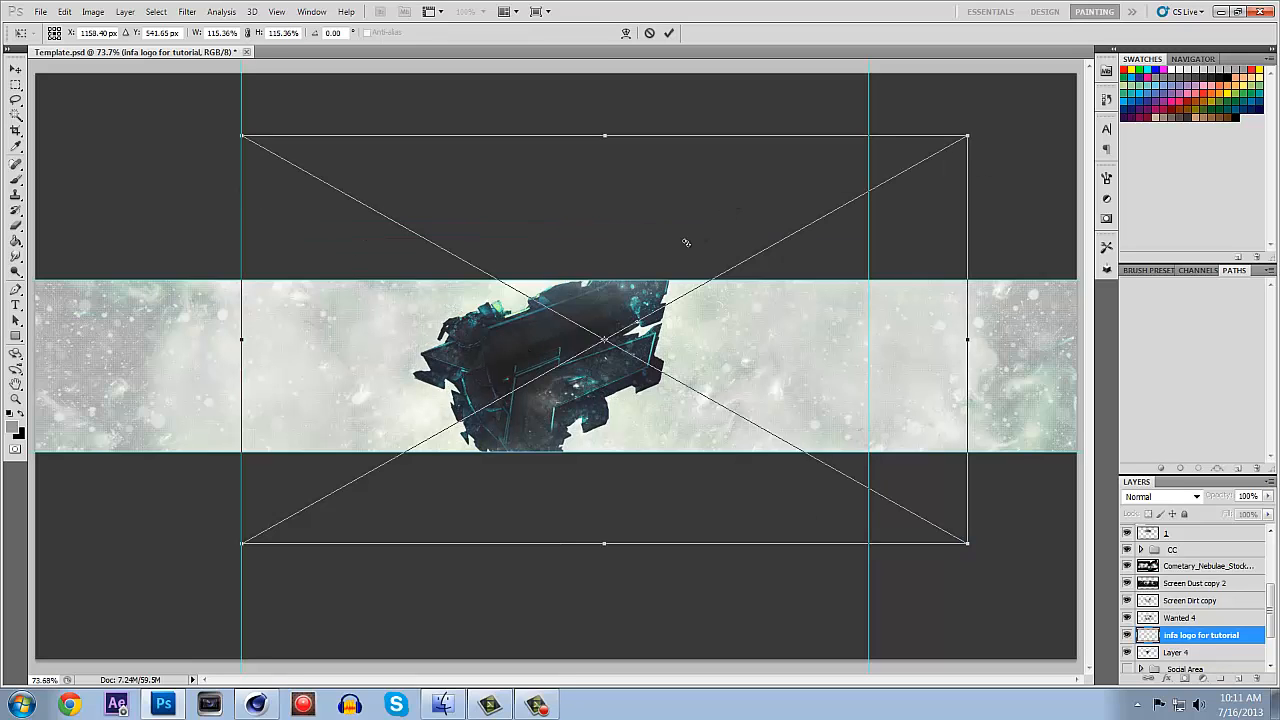
left_click_drag(649, 232, 649, 232)
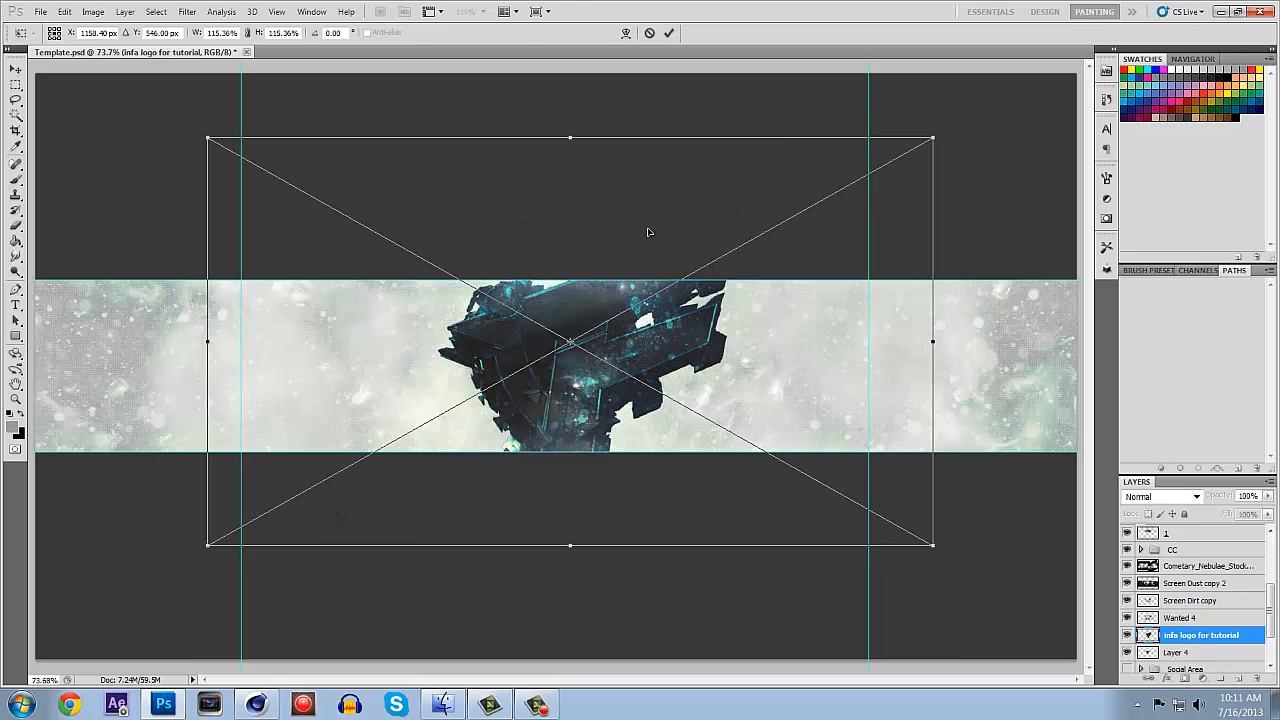
left_click(16, 68)
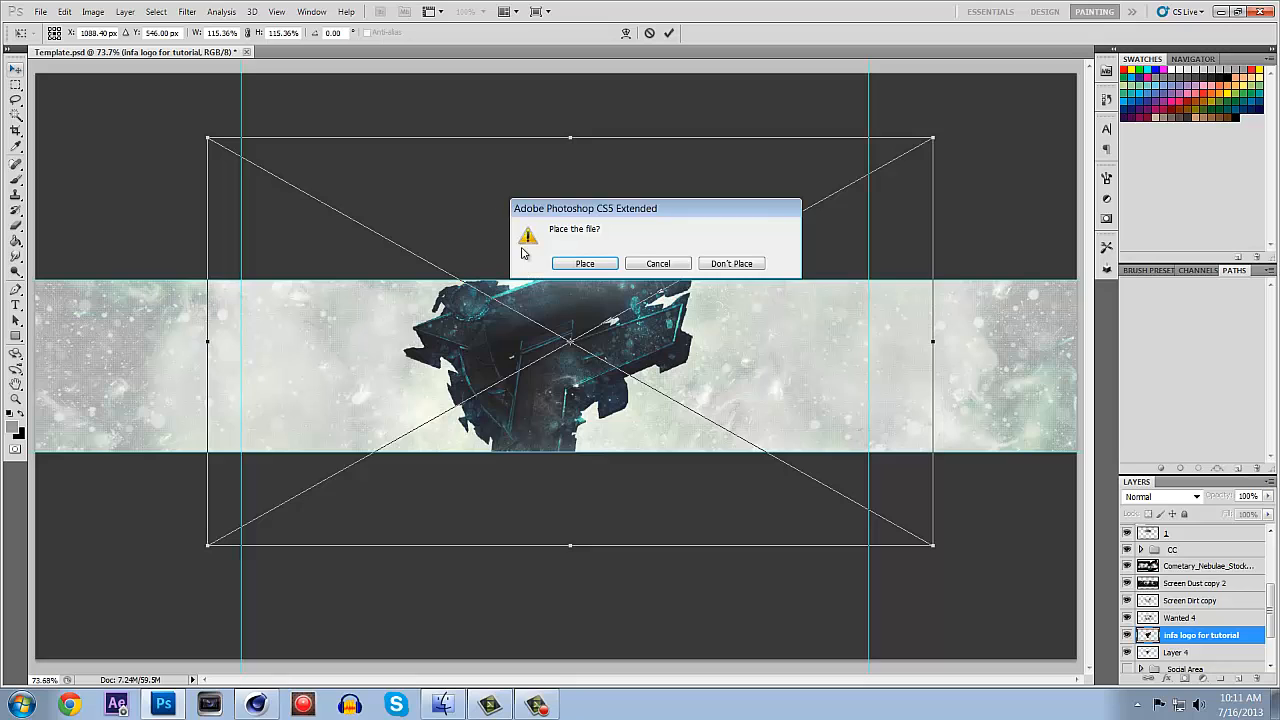
left_click(600, 266)
Move the enlarged logo layer beneath Layer 4, lower its opacity to 12% and centre it behind the original logo.
left_click_drag(1203, 640, 1201, 662)
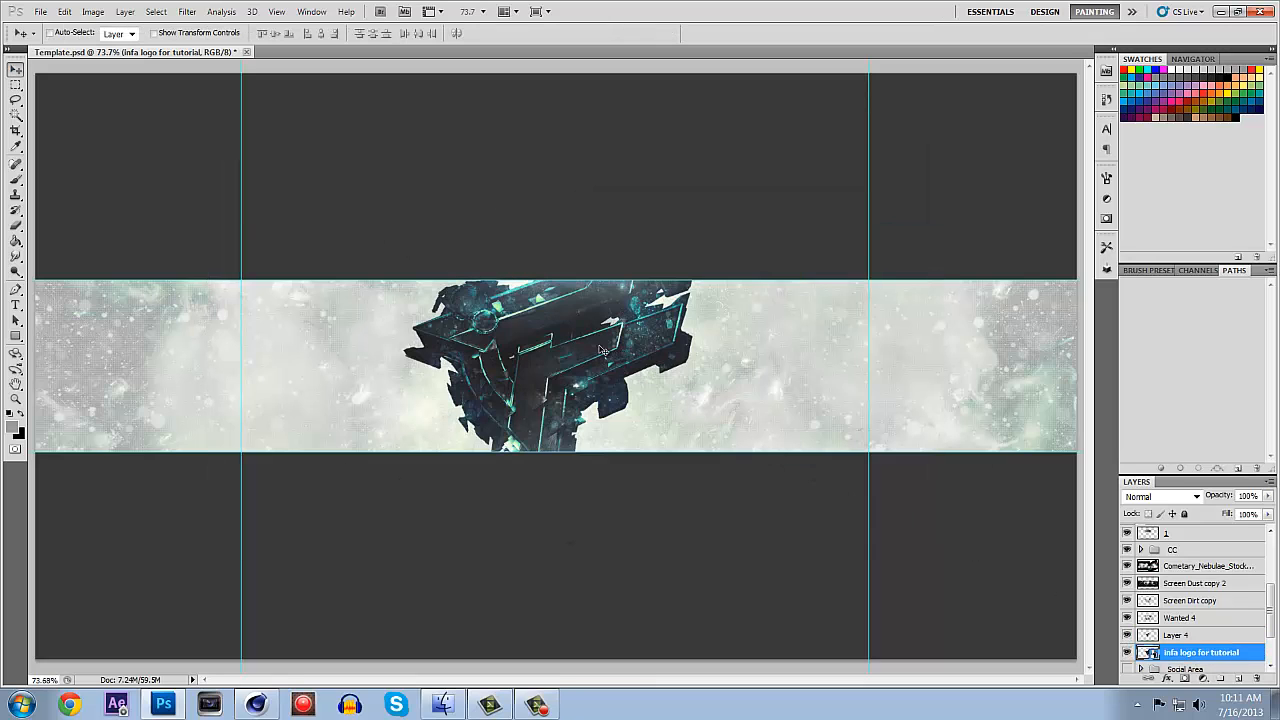
left_click_drag(601, 350, 593, 353)
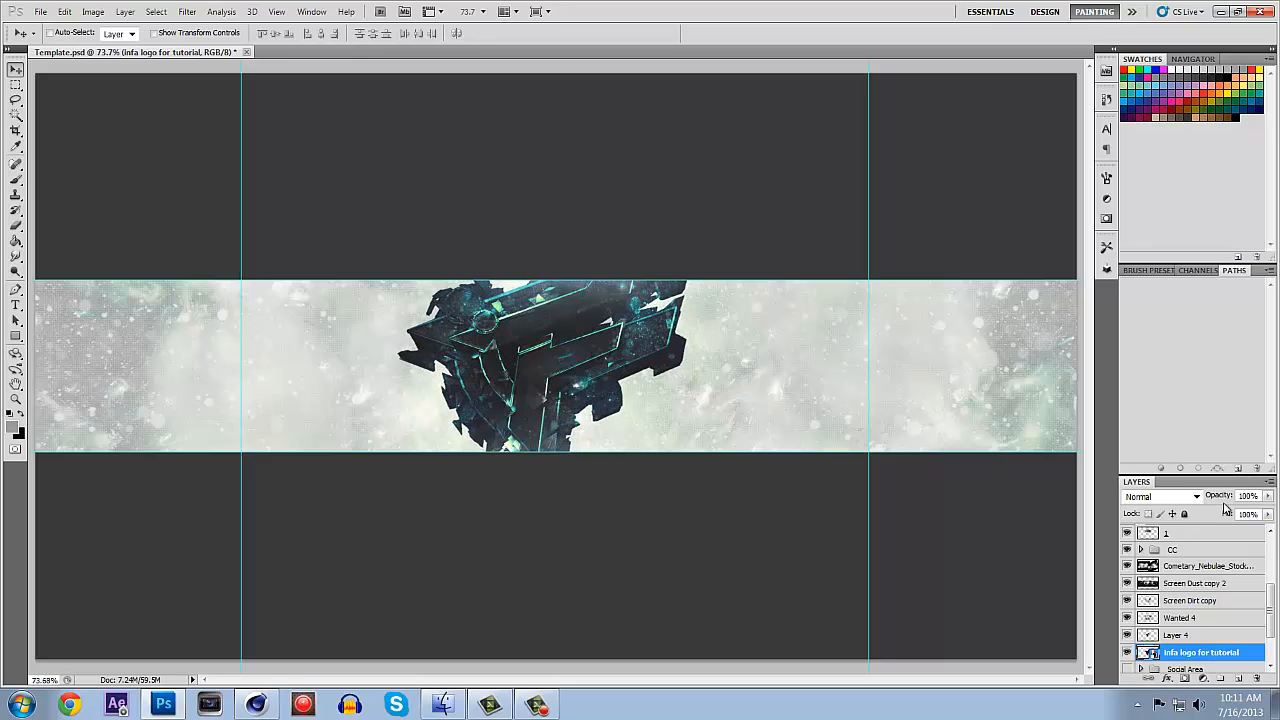
left_click(1266, 499)
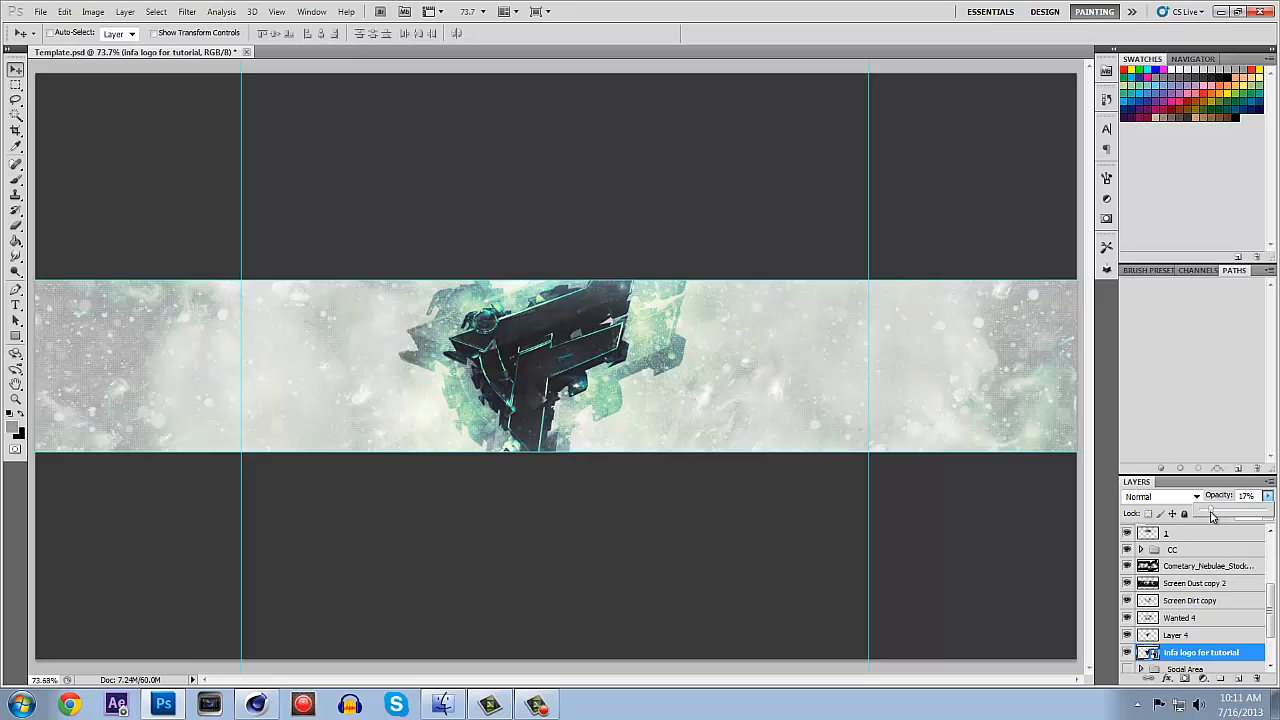
left_click(604, 388)
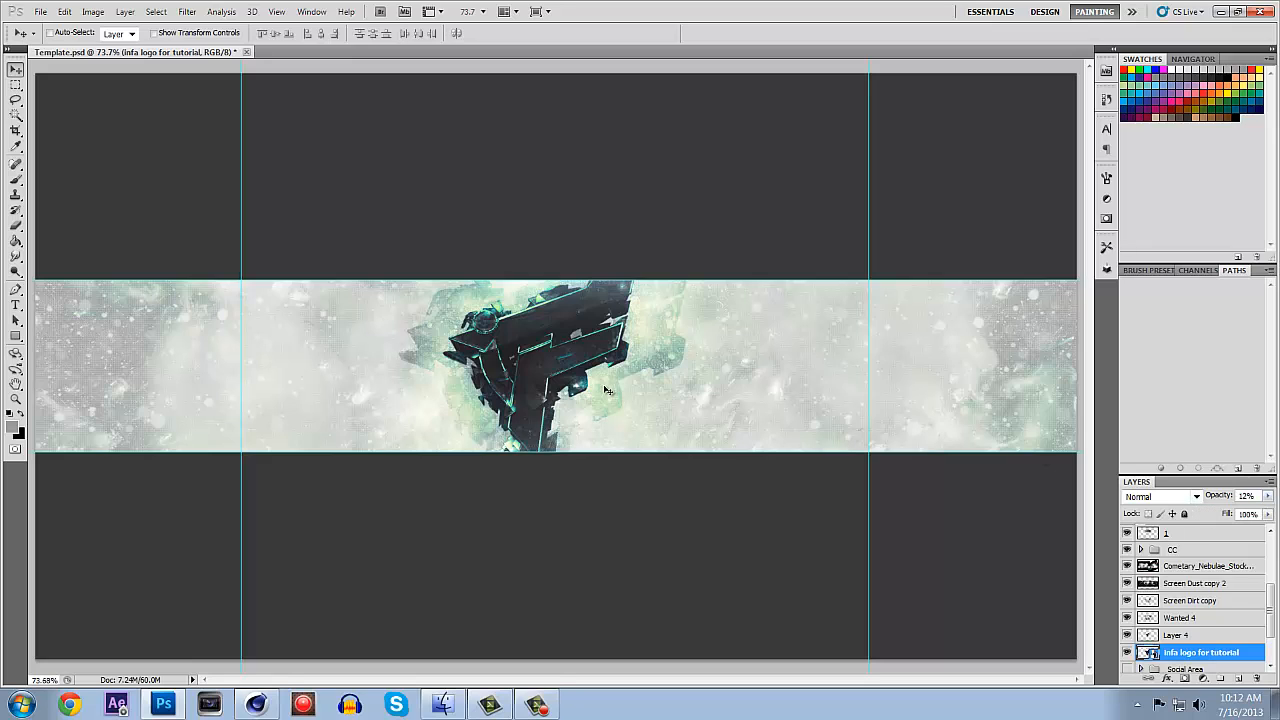
left_click_drag(604, 388, 596, 396)
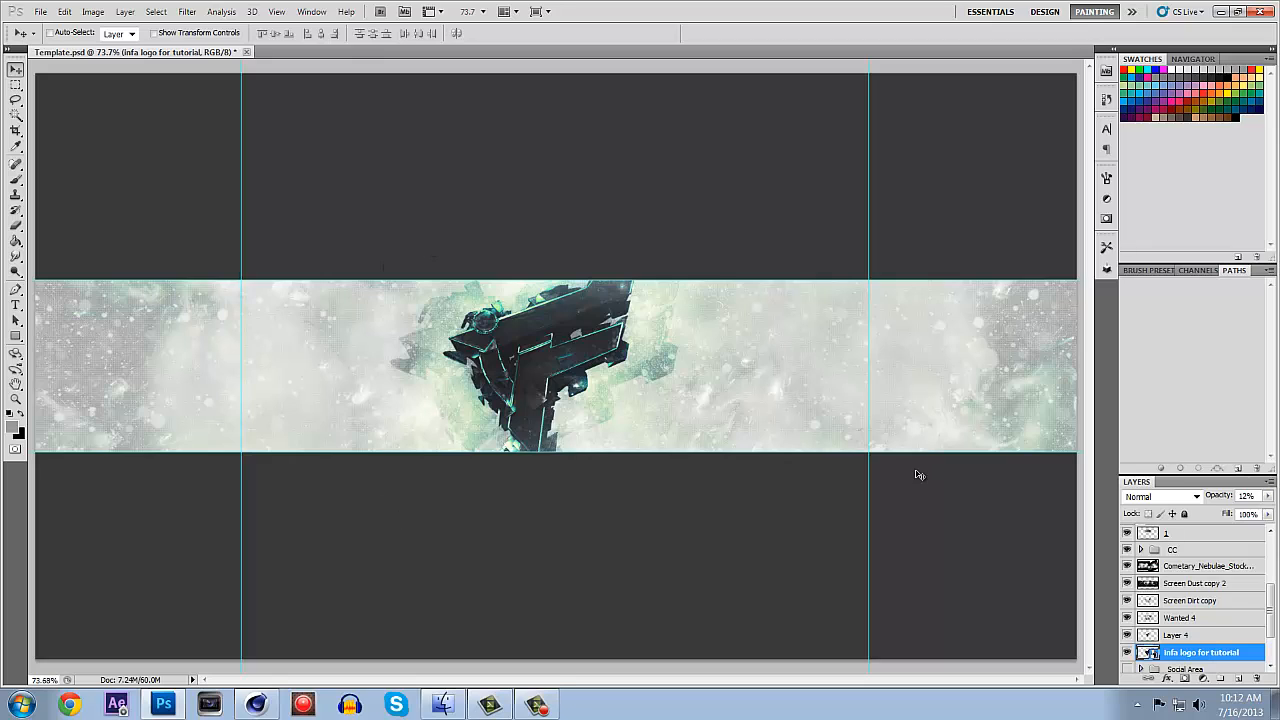
Smudge the outer edges of the Layer 4 logo at 50% strength with the ragged 90-size brush.
left_click(1200, 636)
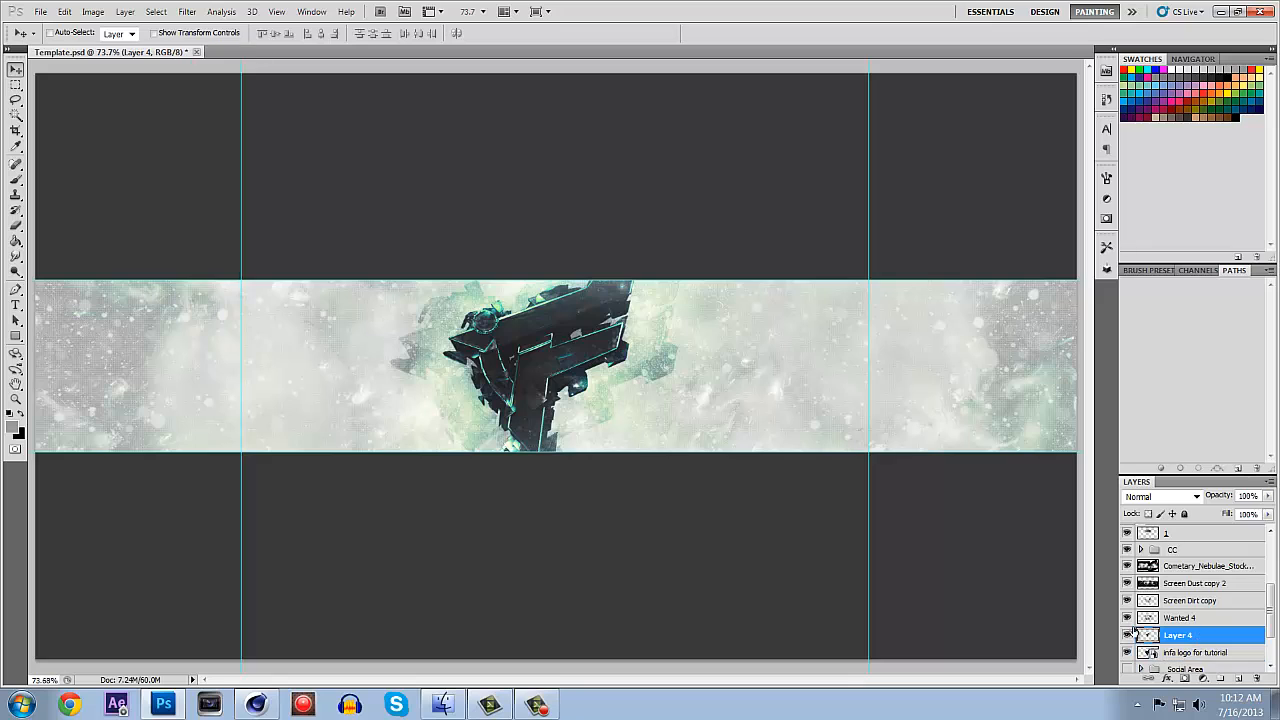
left_click(15, 257)
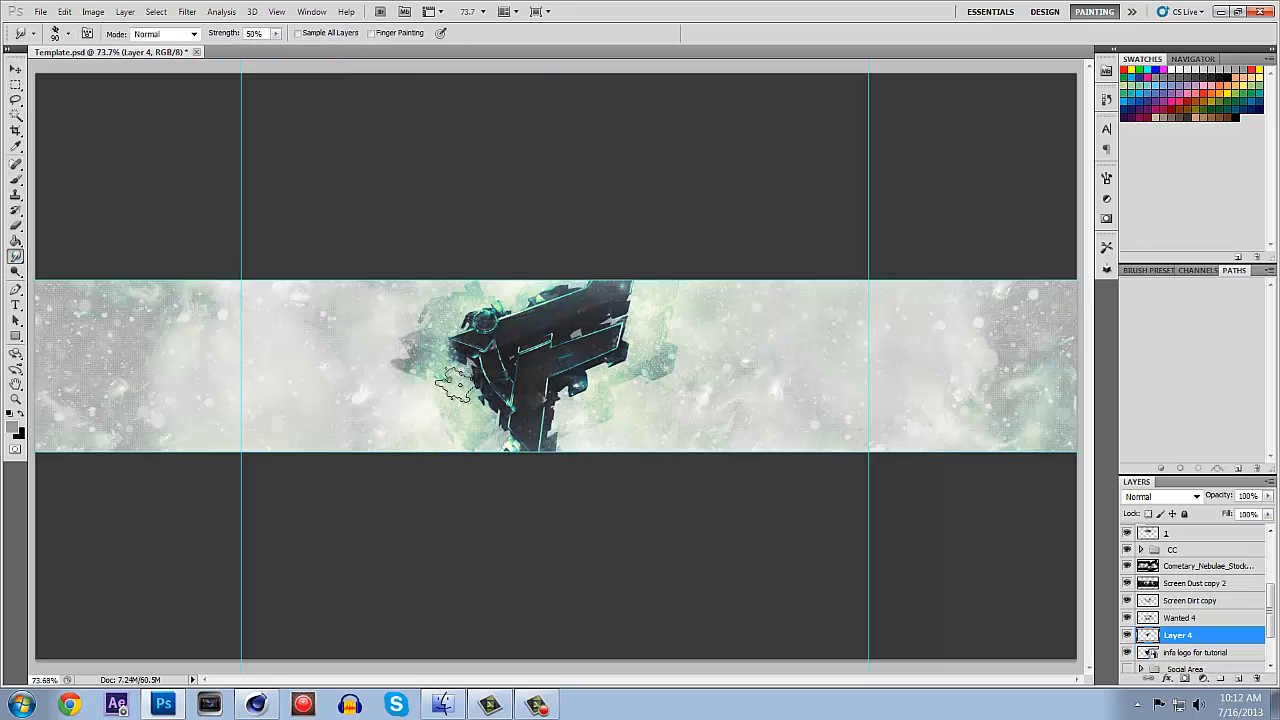
mouse_move(456, 386)
left_mouse_down()
mouse_move(501, 453)
mouse_move(645, 345)
mouse_move(576, 302)
mouse_move(609, 315)
mouse_move(531, 297)
mouse_move(591, 308)
mouse_move(584, 273)
mouse_move(651, 294)
mouse_move(642, 322)
mouse_move(551, 362)
left_mouse_up()
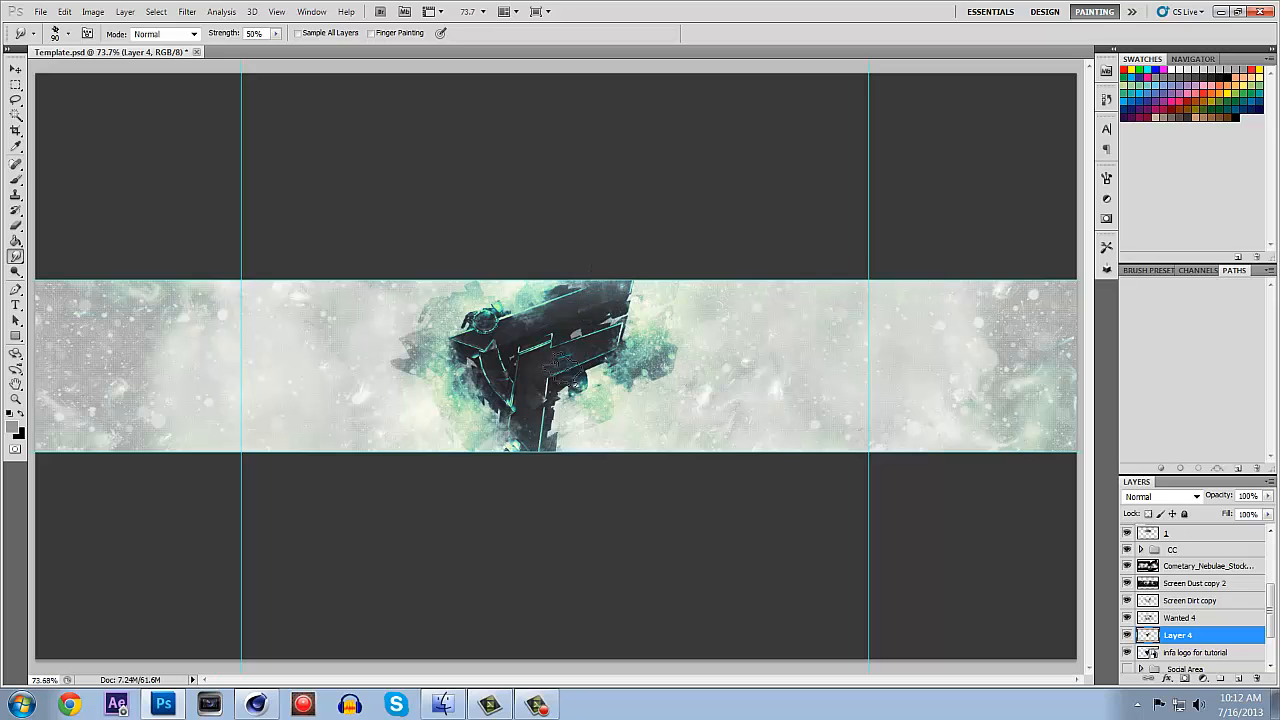
left_click(15, 225)
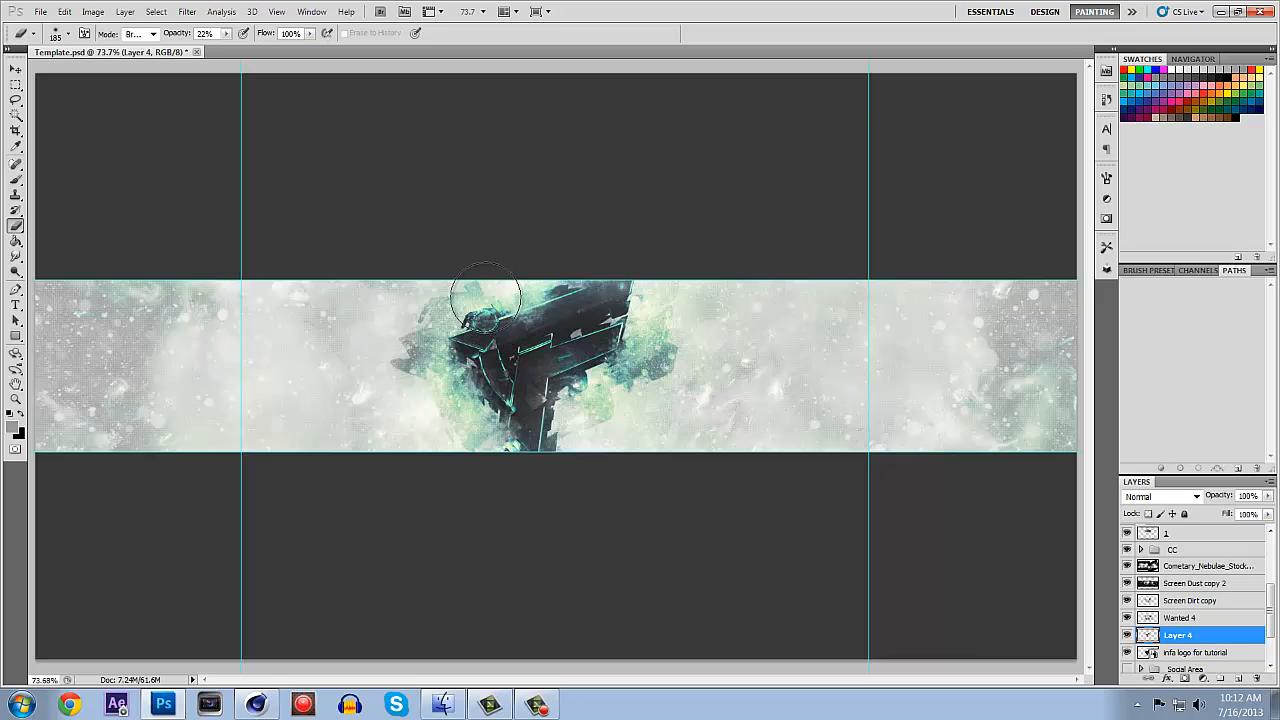
left_click(16, 257)
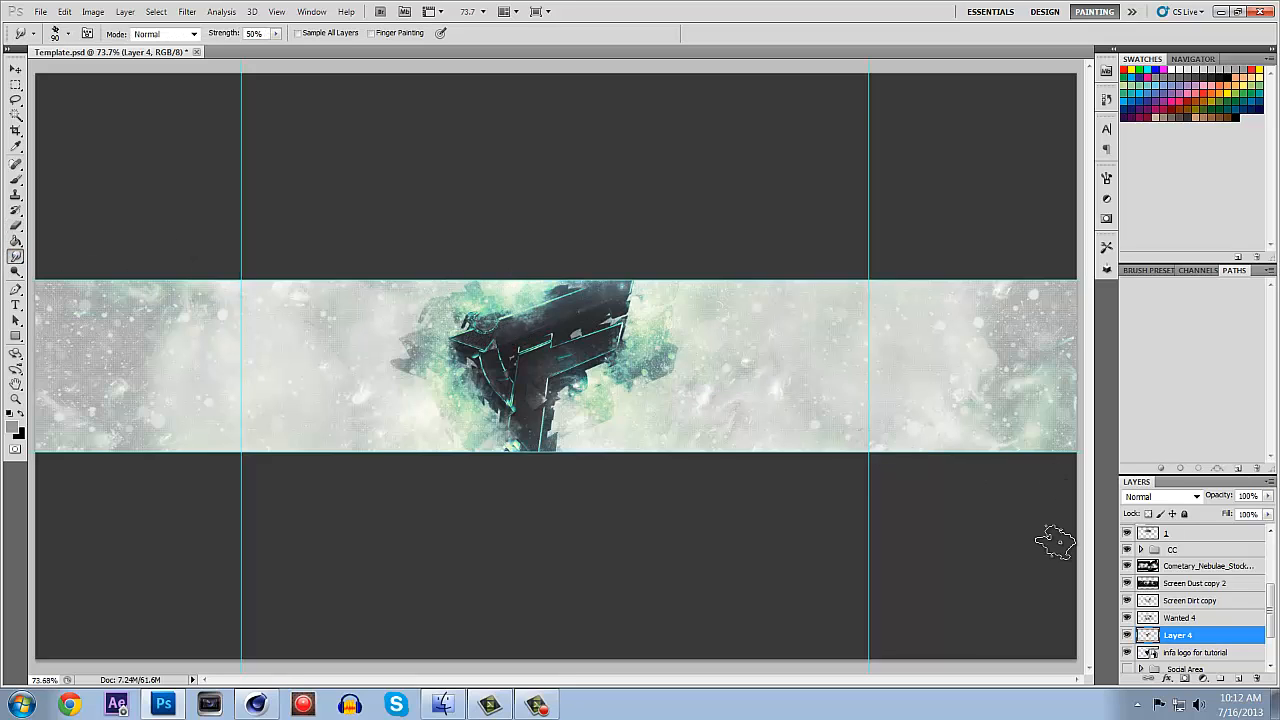
scroll(1188, 568, "up", 1)
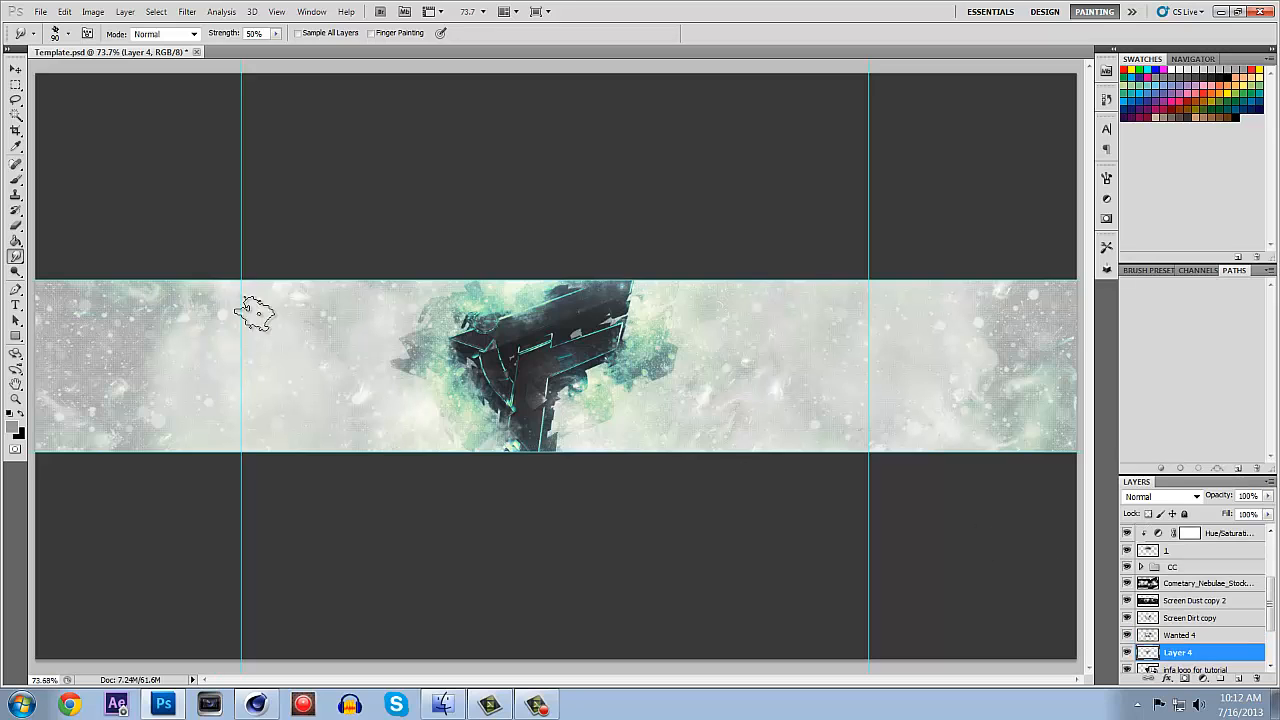
scroll(1216, 562, "up", 5)
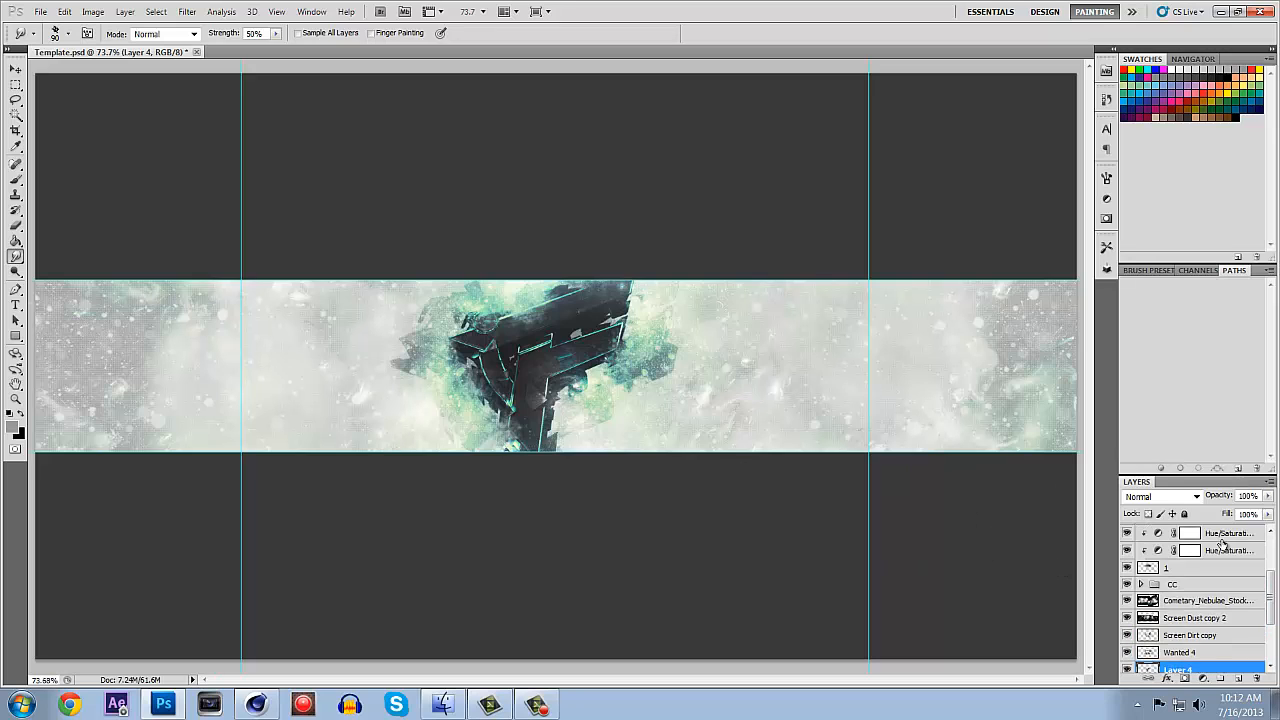
left_click(1218, 557)
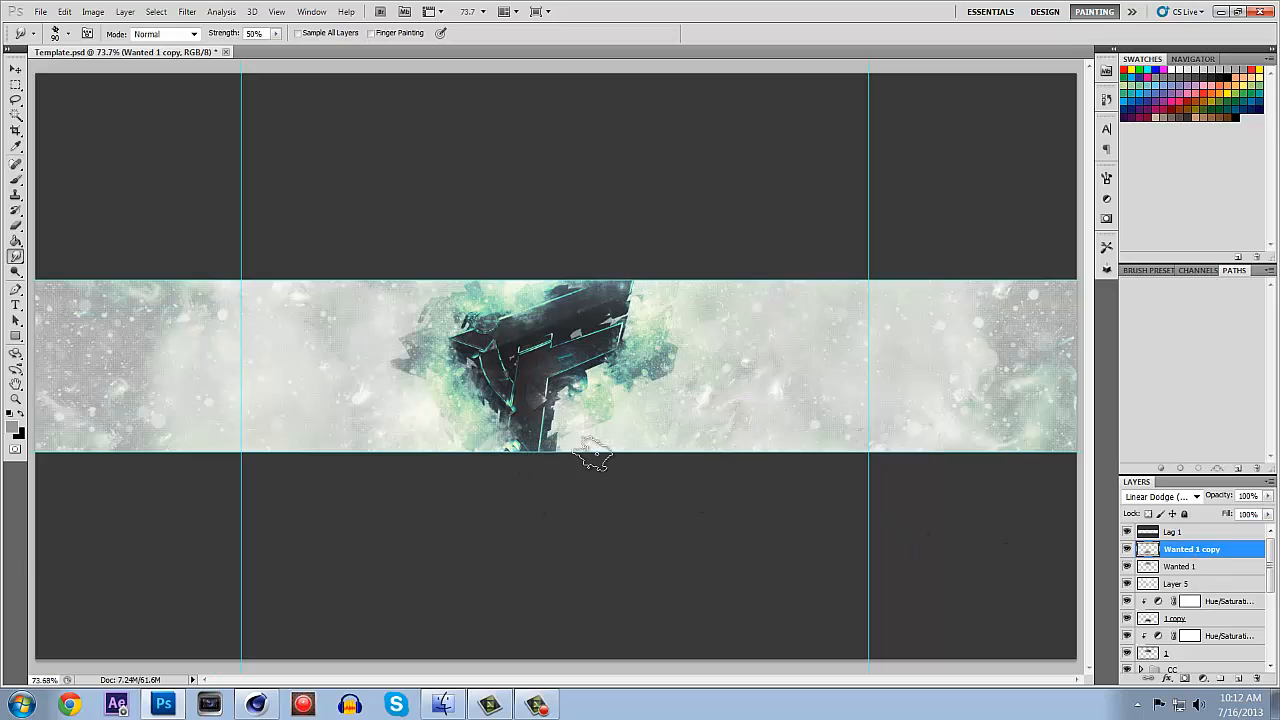
left_click(443, 705)
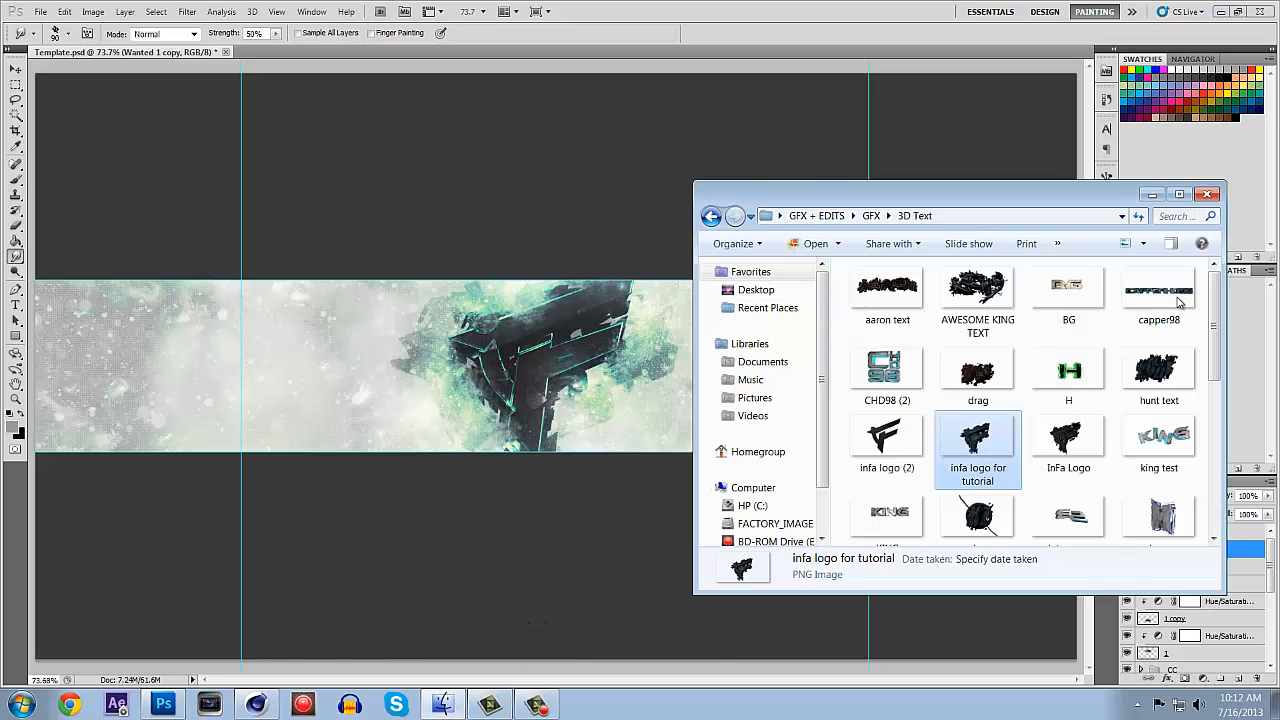
left_click(1152, 195)
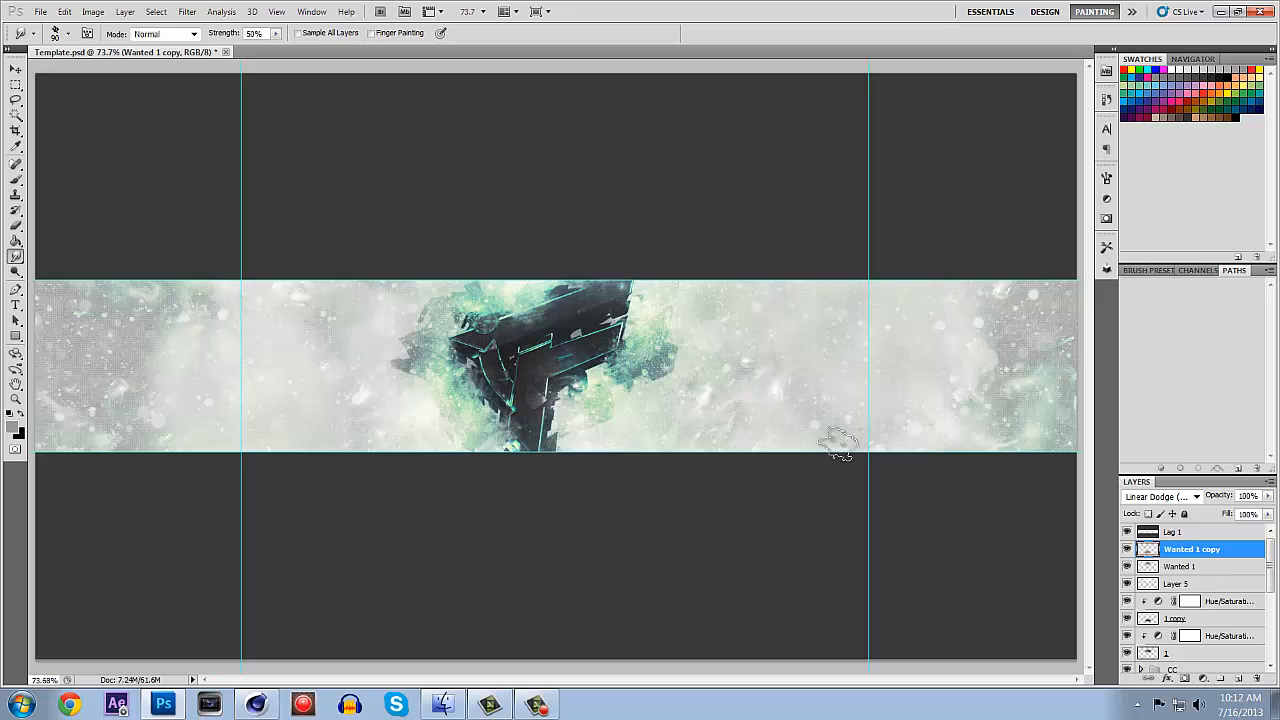
left_click(1238, 680)
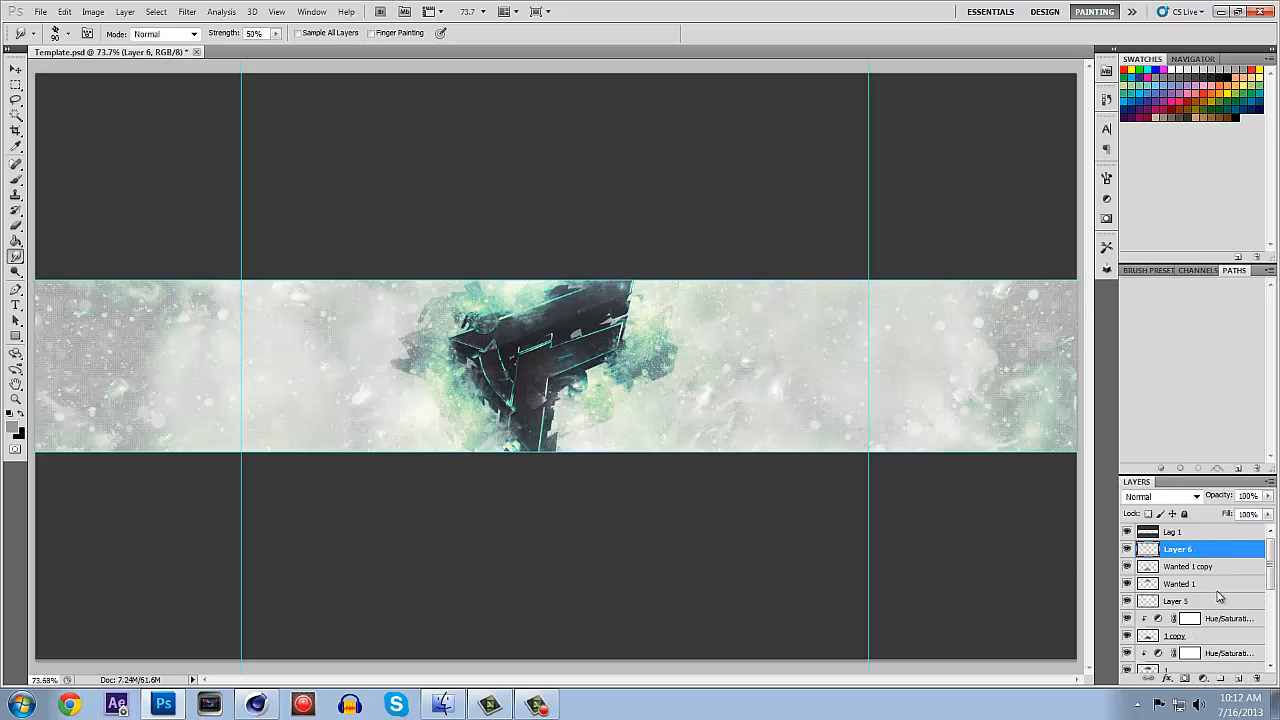
left_click_drag(1234, 556, 1257, 679)
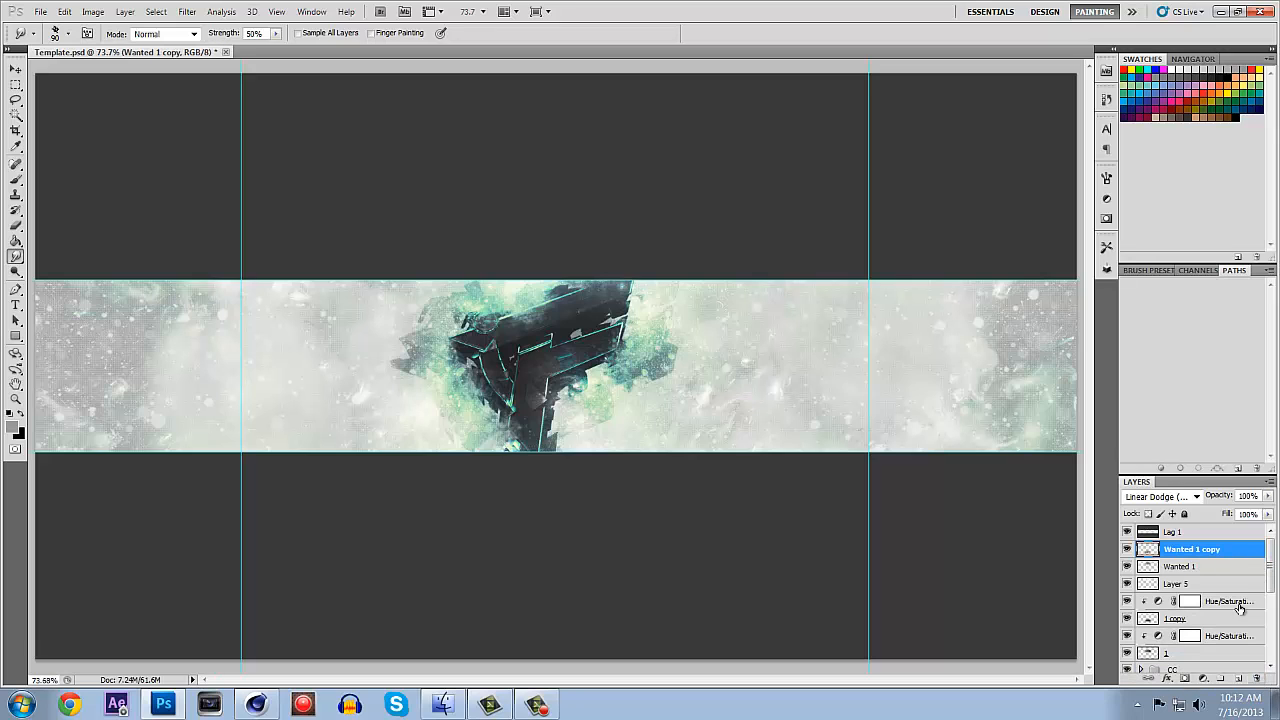
scroll(1276, 575, "down", 6)
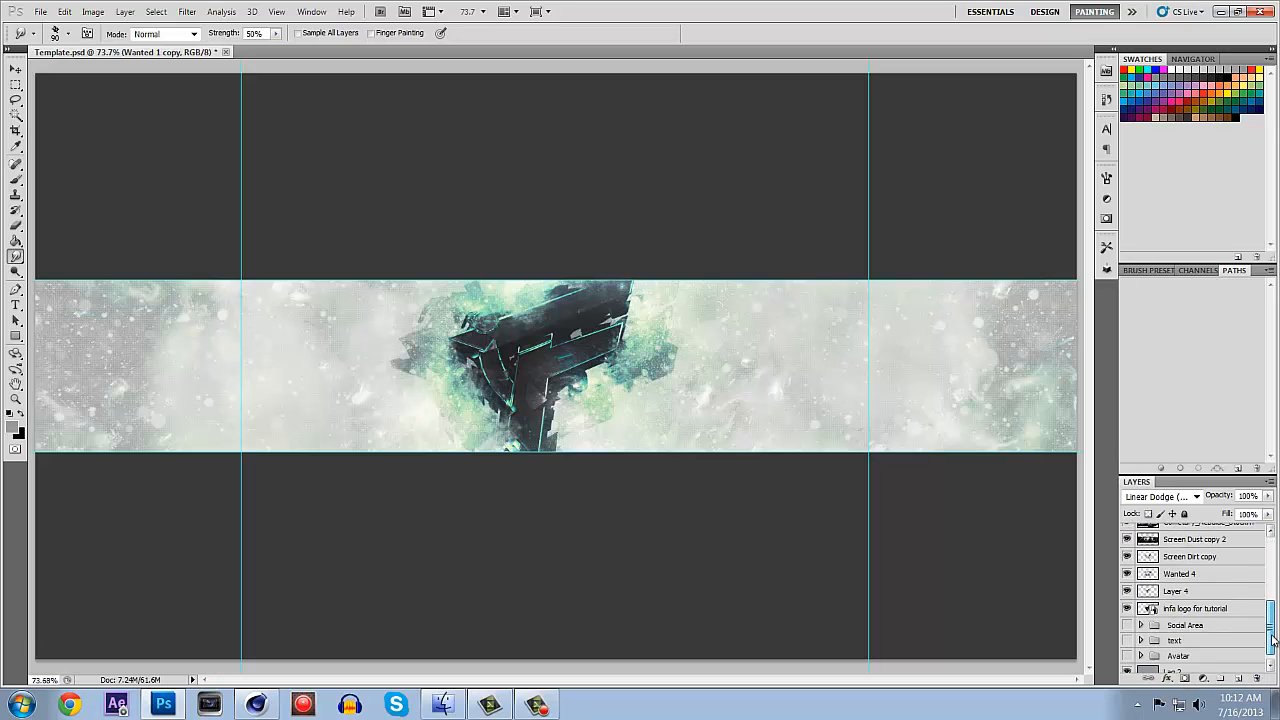
scroll(1234, 601, "up", 6)
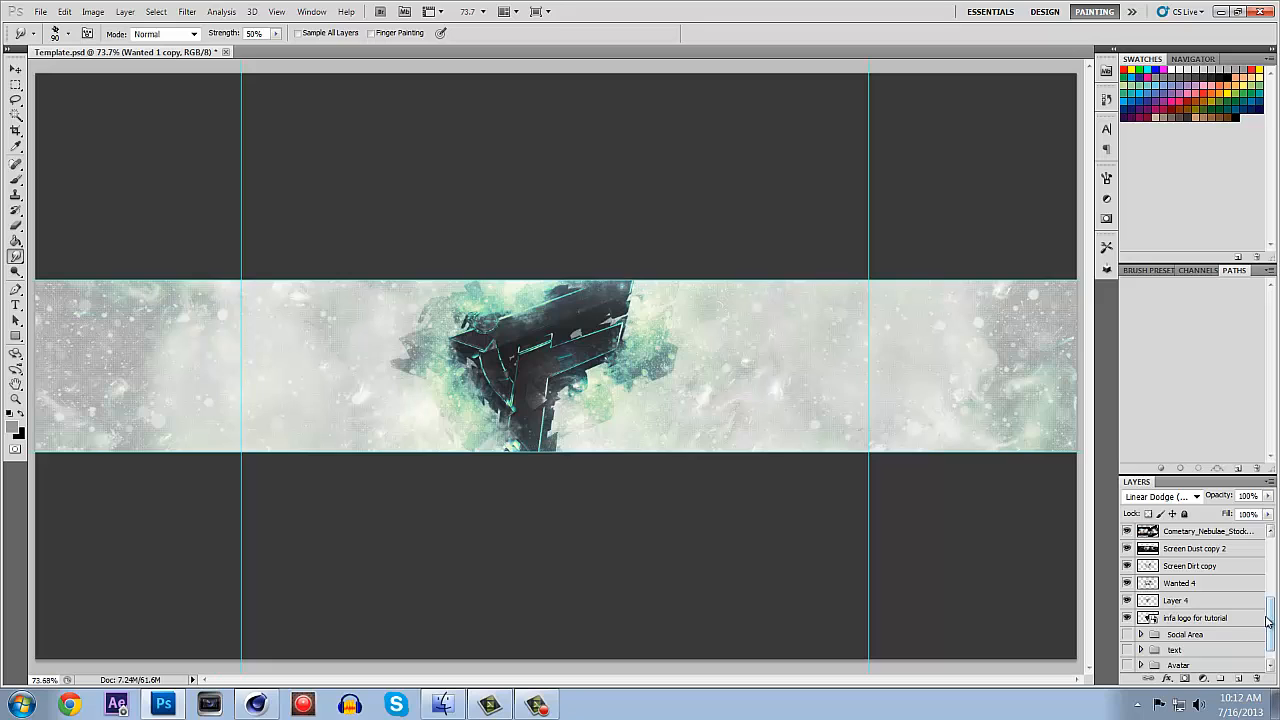
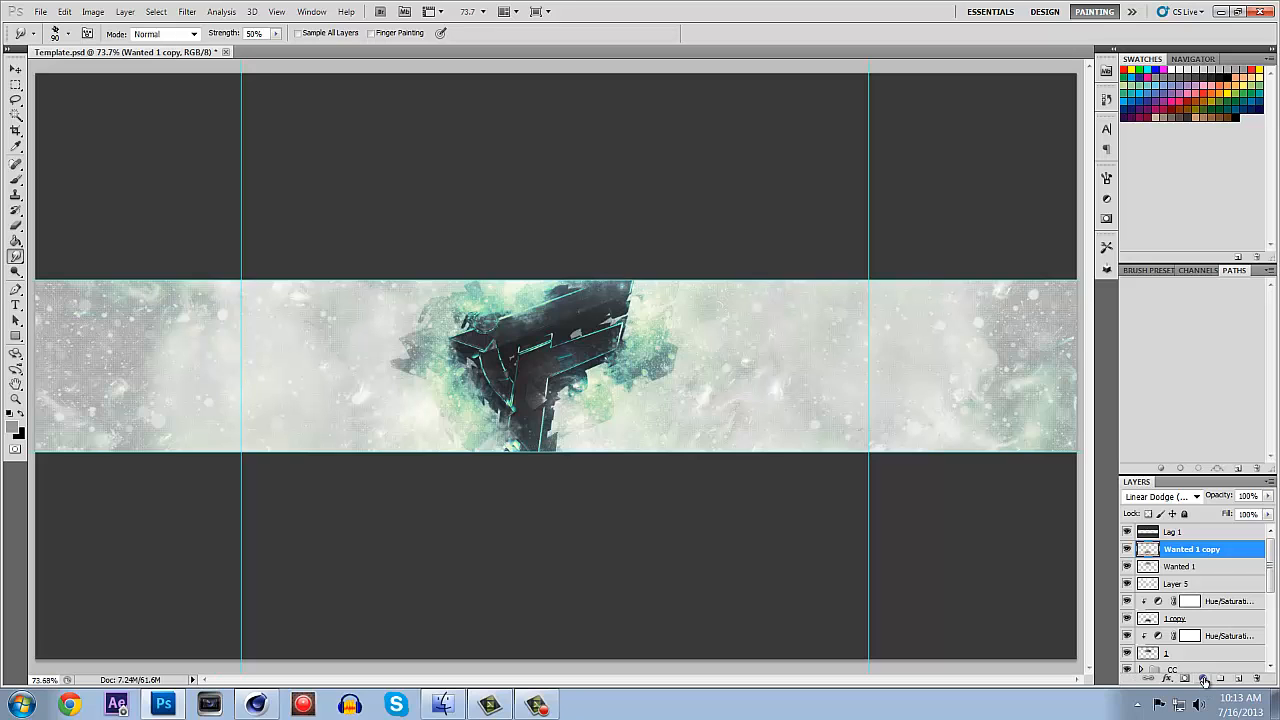
Add a Gradient Map adjustment layer above Wanted 1 copy using the Violet, Orange preset.
left_click(1204, 681)
left_click(1210, 651)
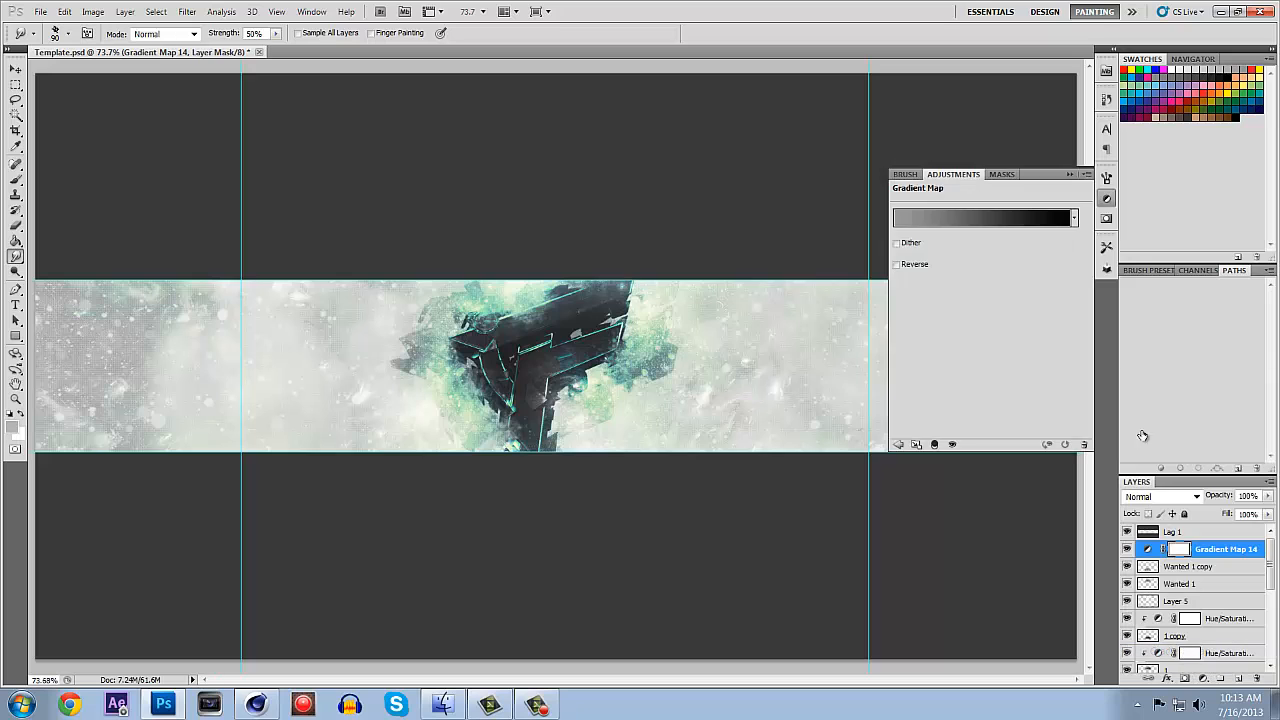
left_click(1024, 225)
left_click(919, 173)
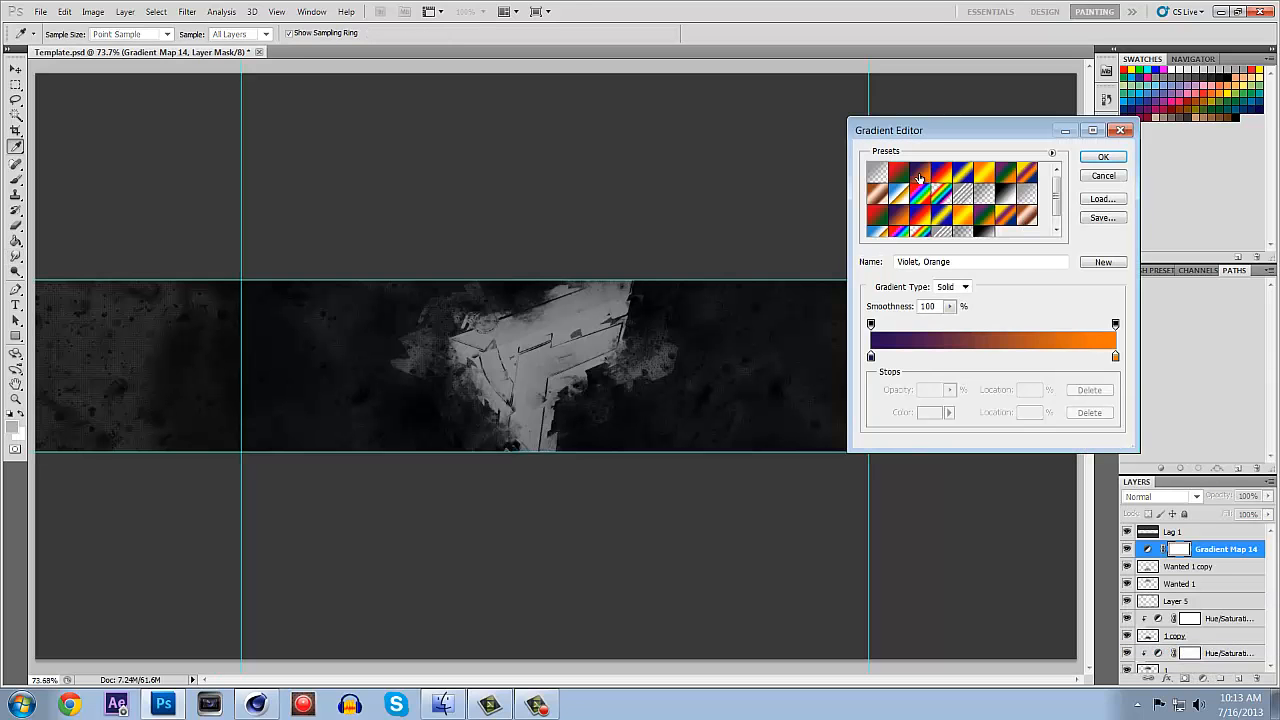
left_click(1103, 158)
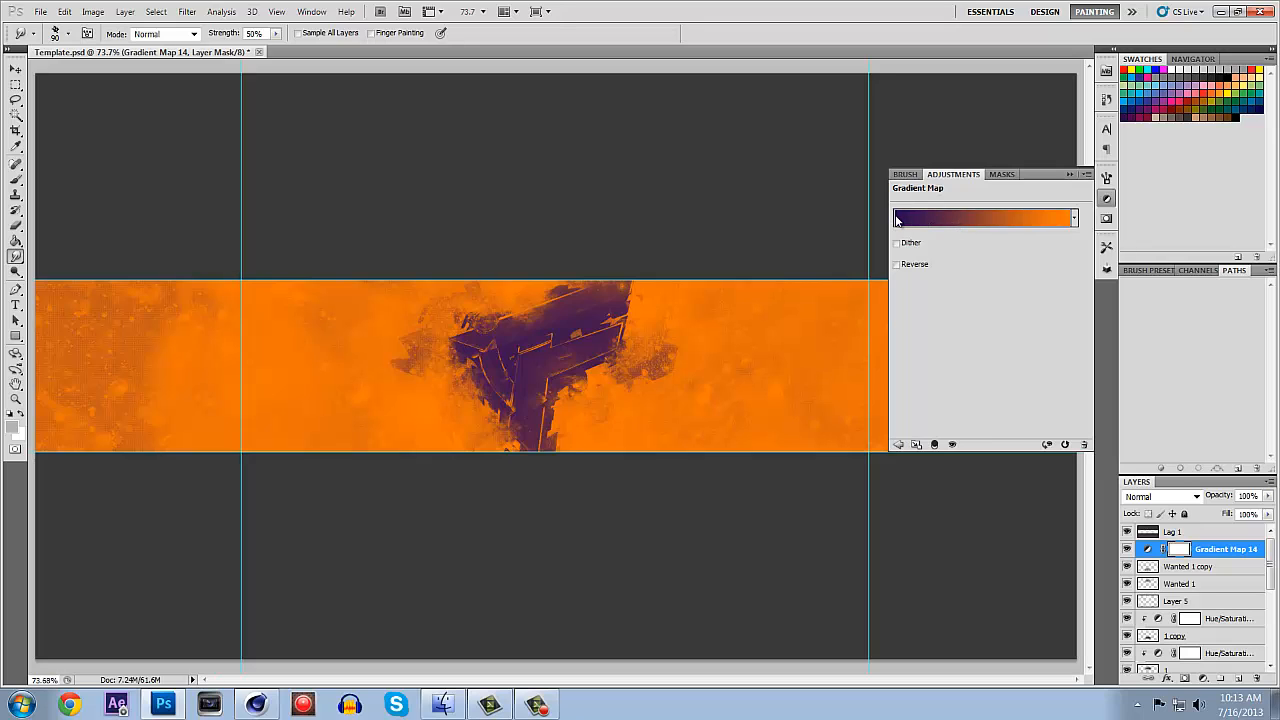
left_click(1107, 200)
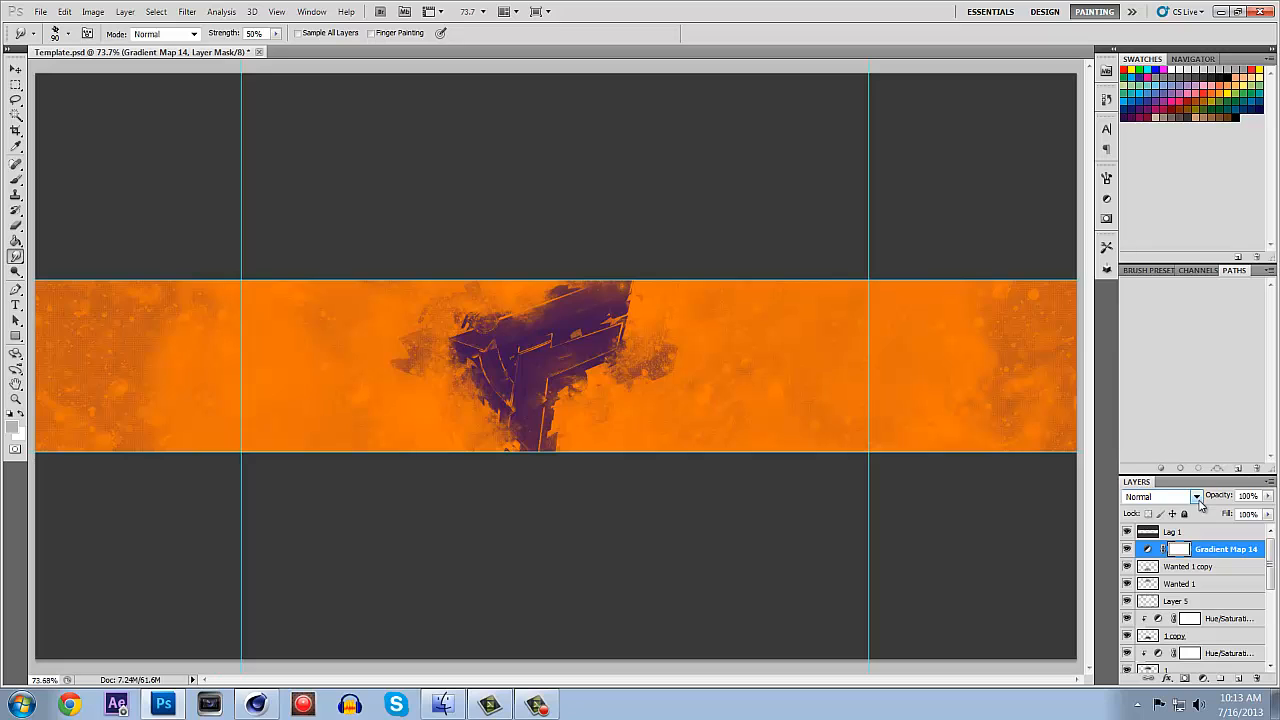
Blend the Gradient Map 14 layer in Soft Light at 29% opacity and compare the banner with and without it.
left_click(1198, 499)
left_click(1180, 283)
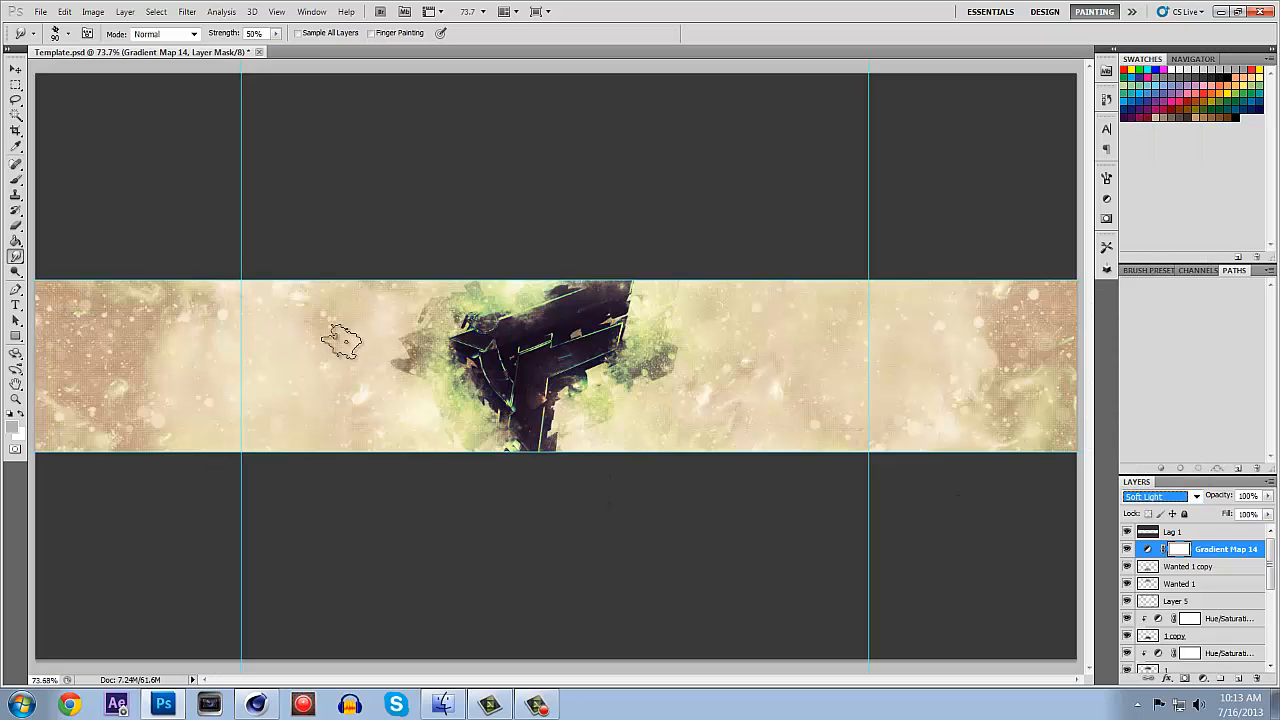
left_click(1267, 495)
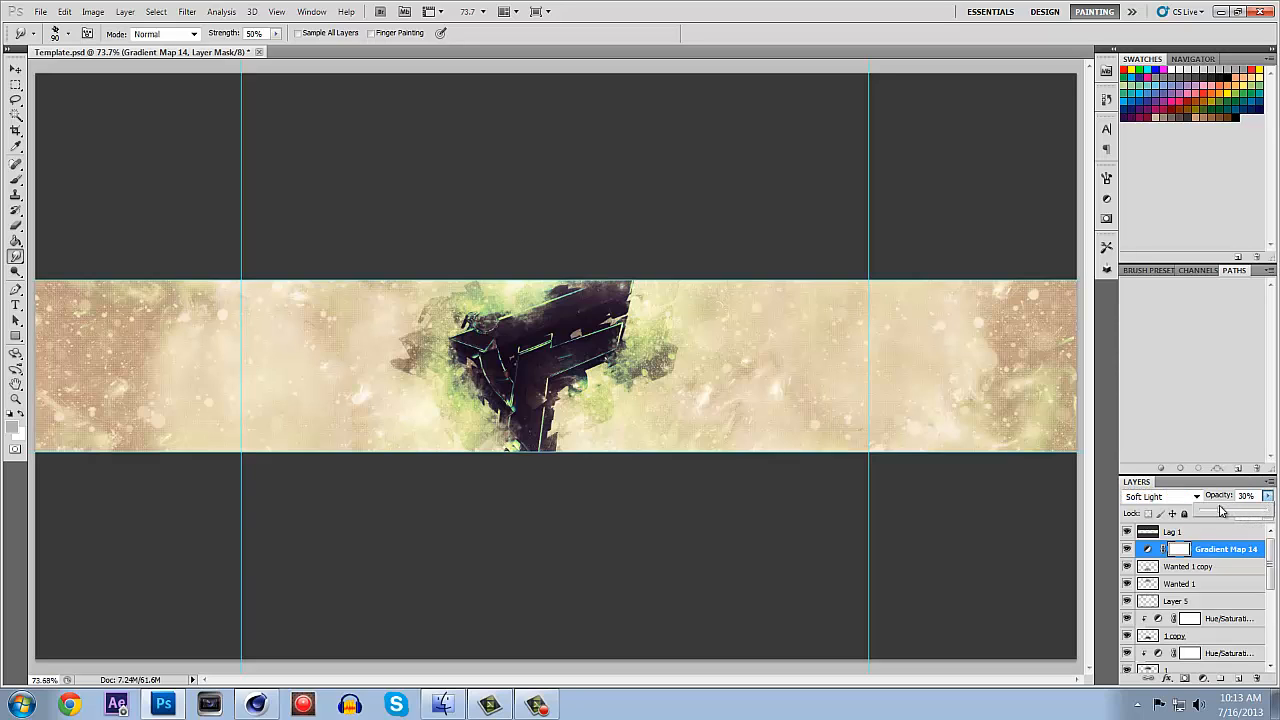
left_click_drag(1220, 511, 1182, 525)
left_click(1126, 551)
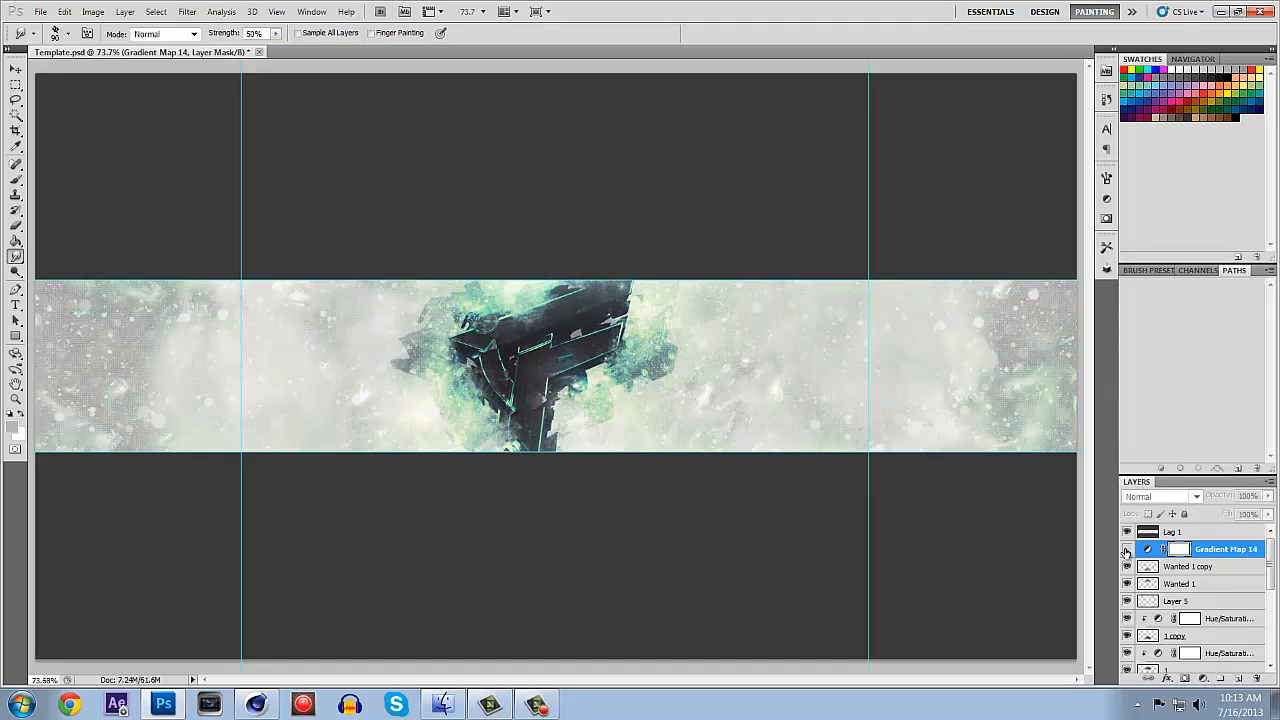
left_click(1126, 551)
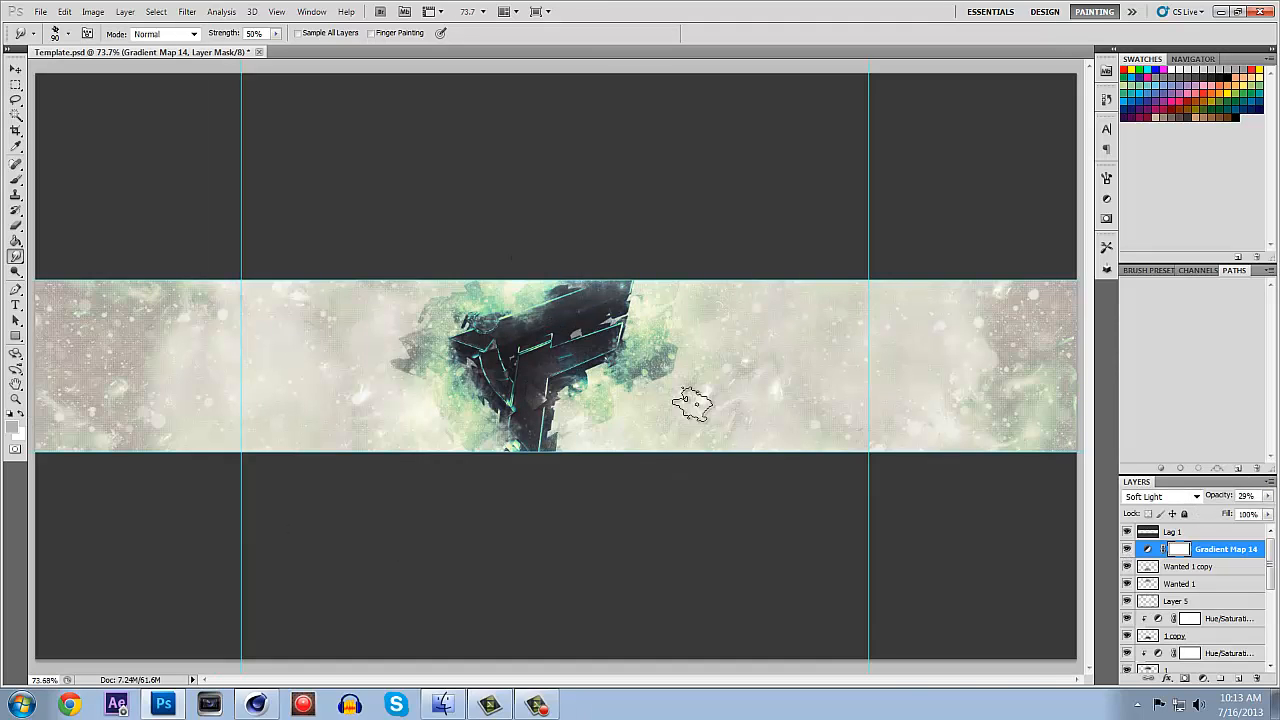
Add a new layer above Gradient Map 14 in Hue blend mode and set the soft round brush to 189 px.
left_click(1238, 680)
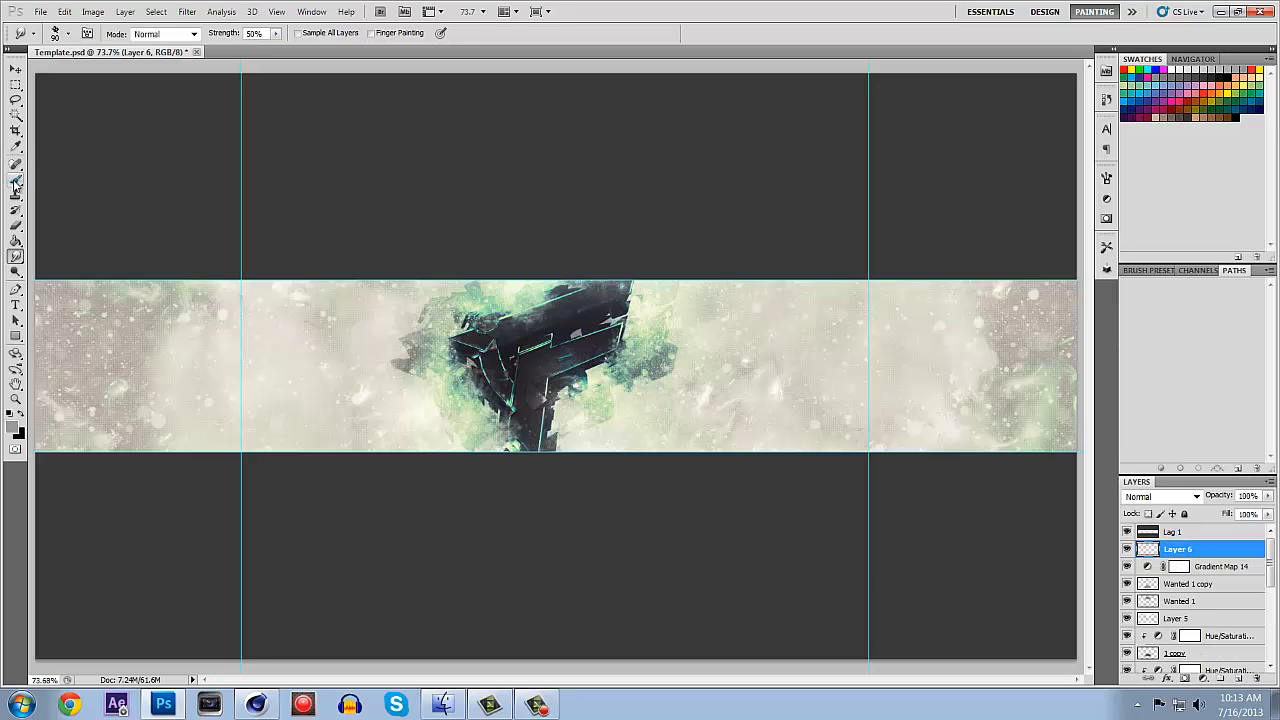
left_click(13, 428)
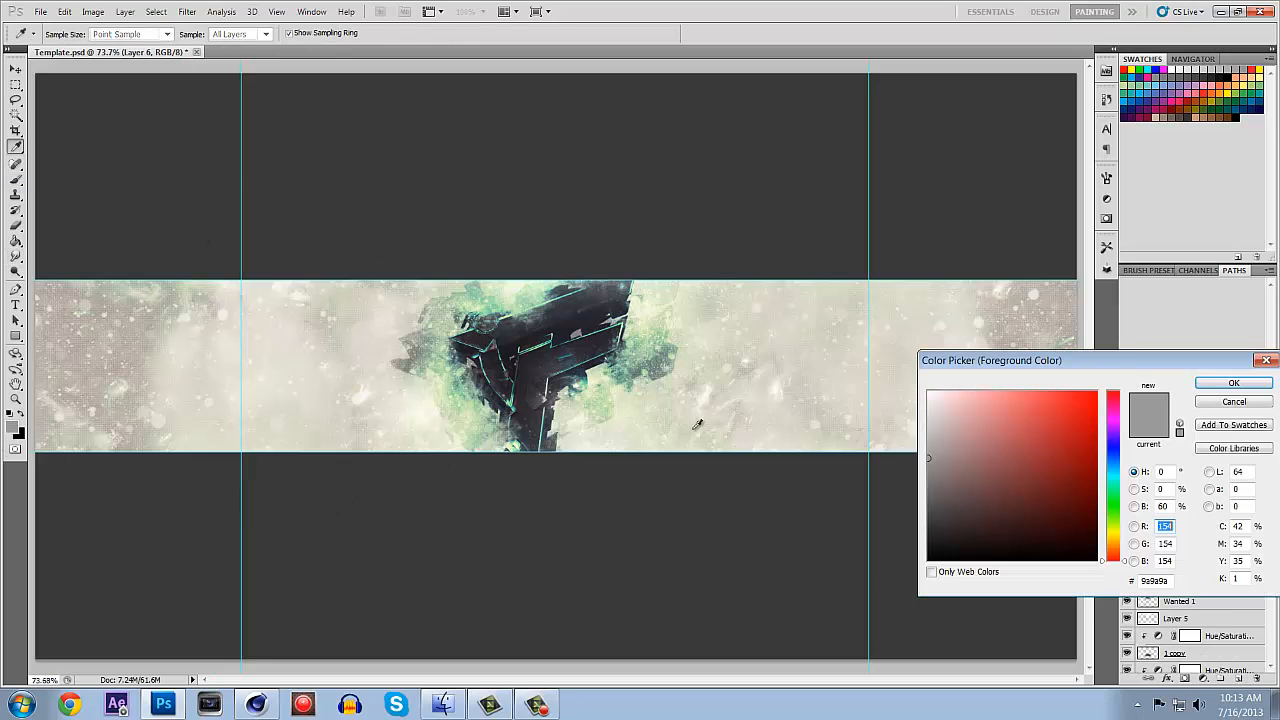
left_click_drag(1112, 552, 1112, 508)
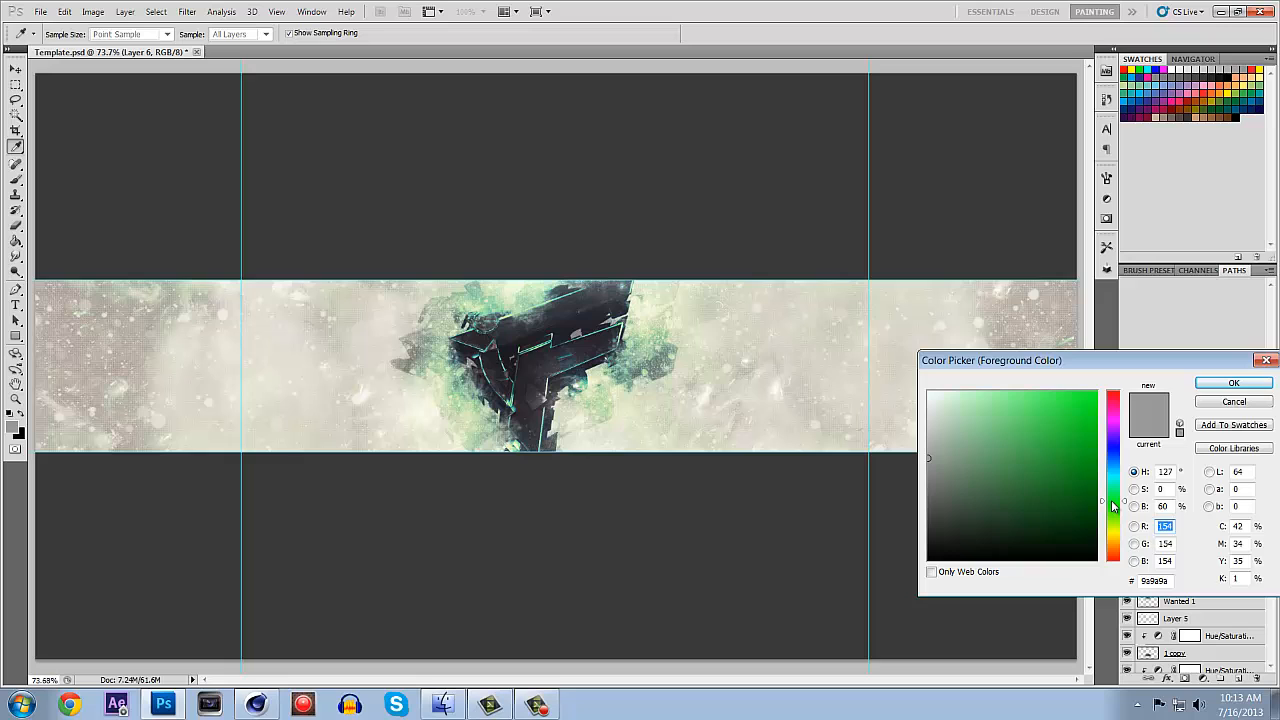
left_click(1232, 383)
right_click(692, 395)
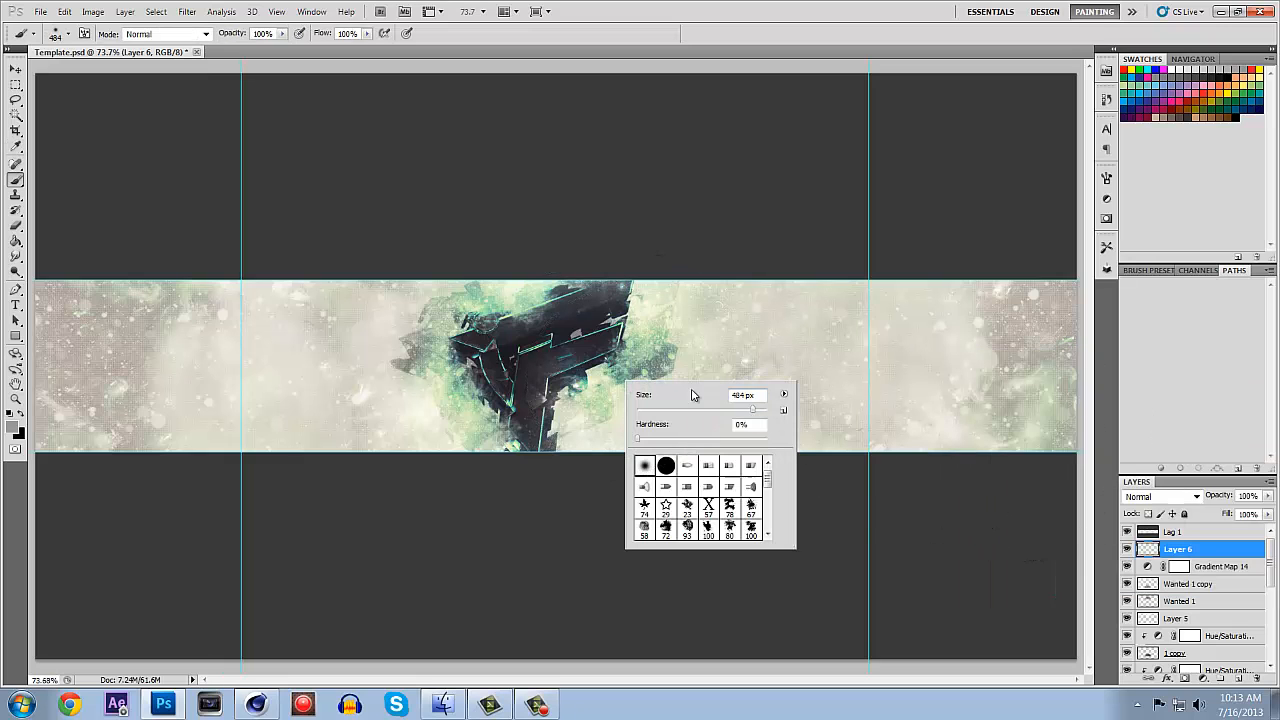
left_click_drag(735, 410, 712, 410)
left_click(1196, 496)
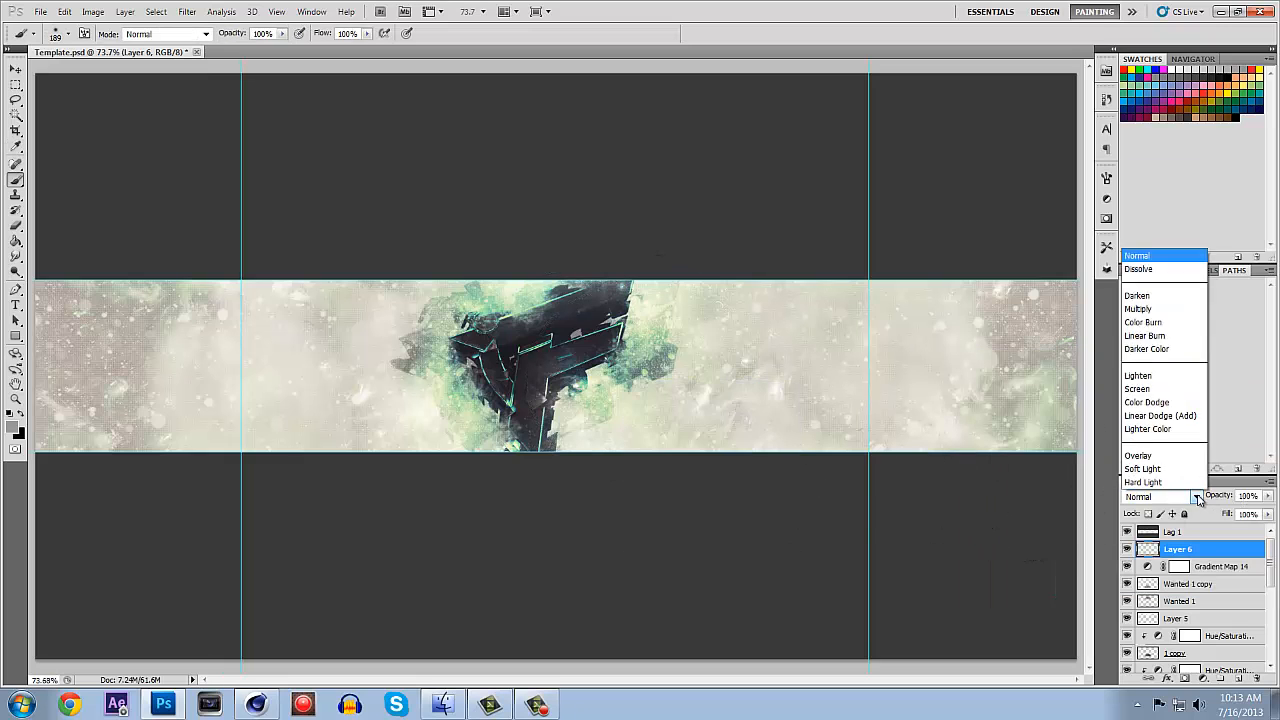
left_click(1134, 442)
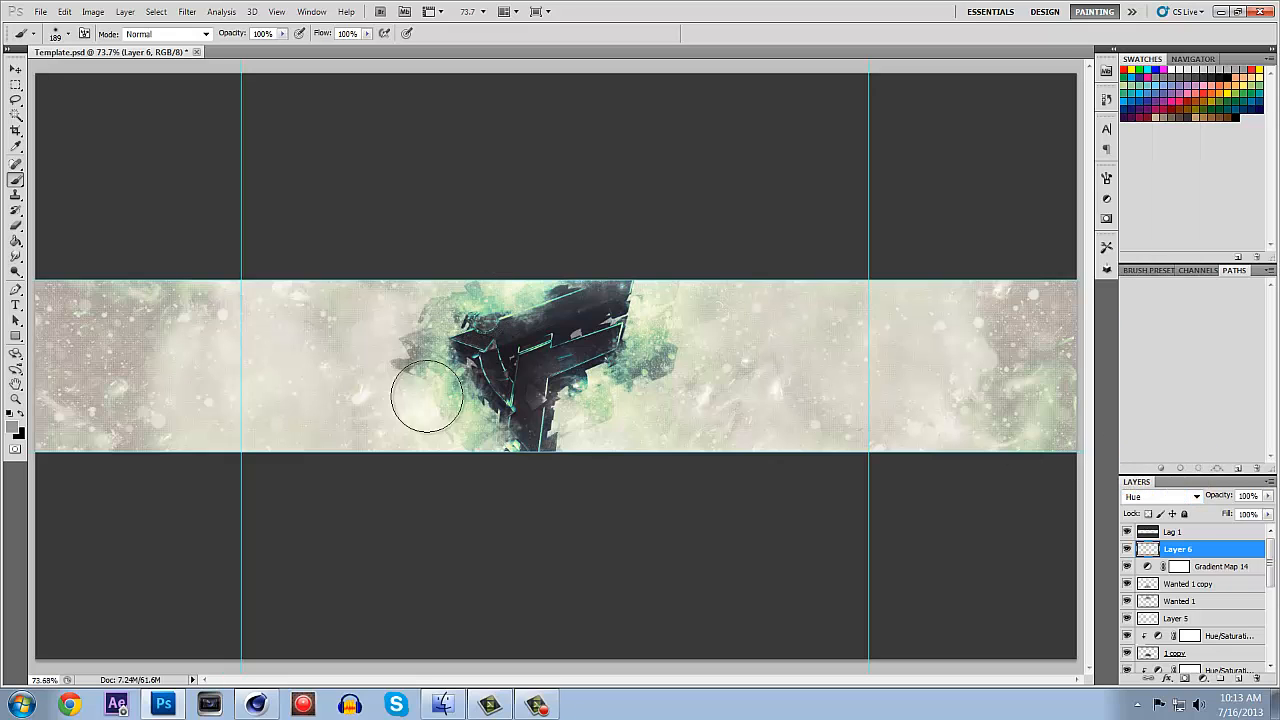
mouse_move(482, 318)
left_mouse_down()
mouse_move(468, 391)
mouse_move(468, 327)
mouse_move(476, 430)
mouse_move(521, 323)
left_mouse_up()
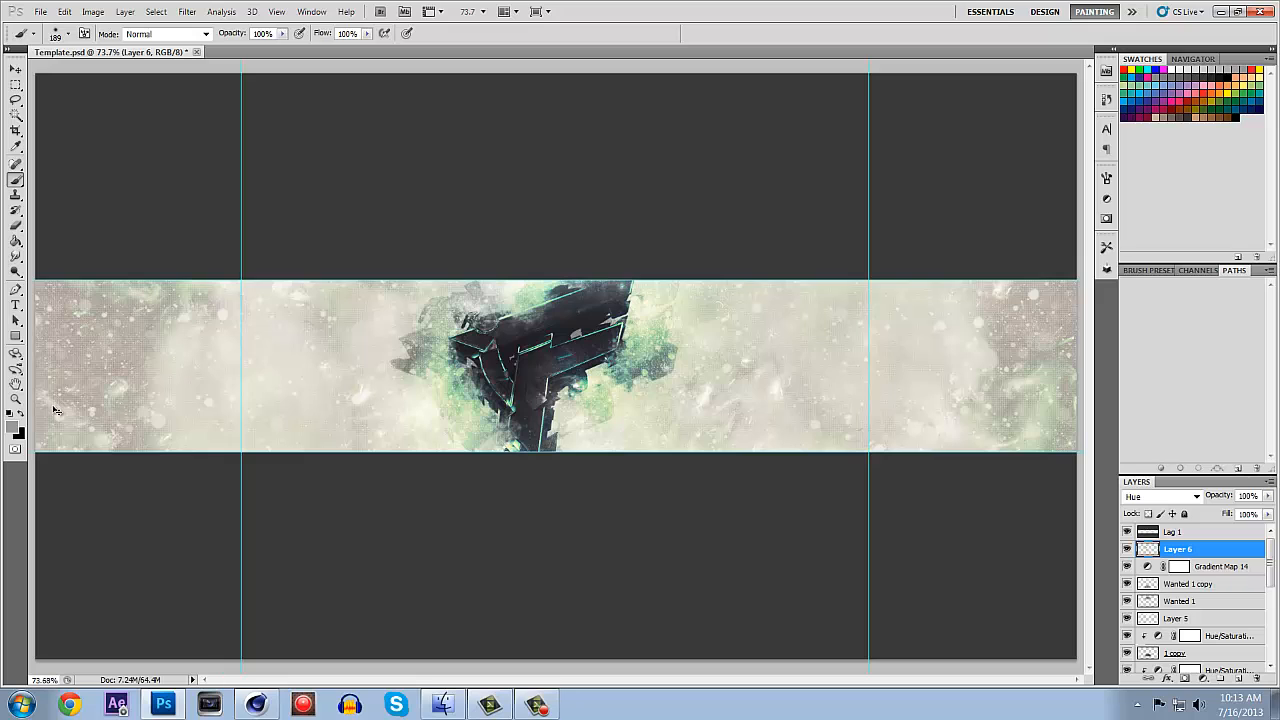
Set the foreground colour to orange ff6600 and brush it over the logo's left side and lower-left smudges.
left_click(15, 428)
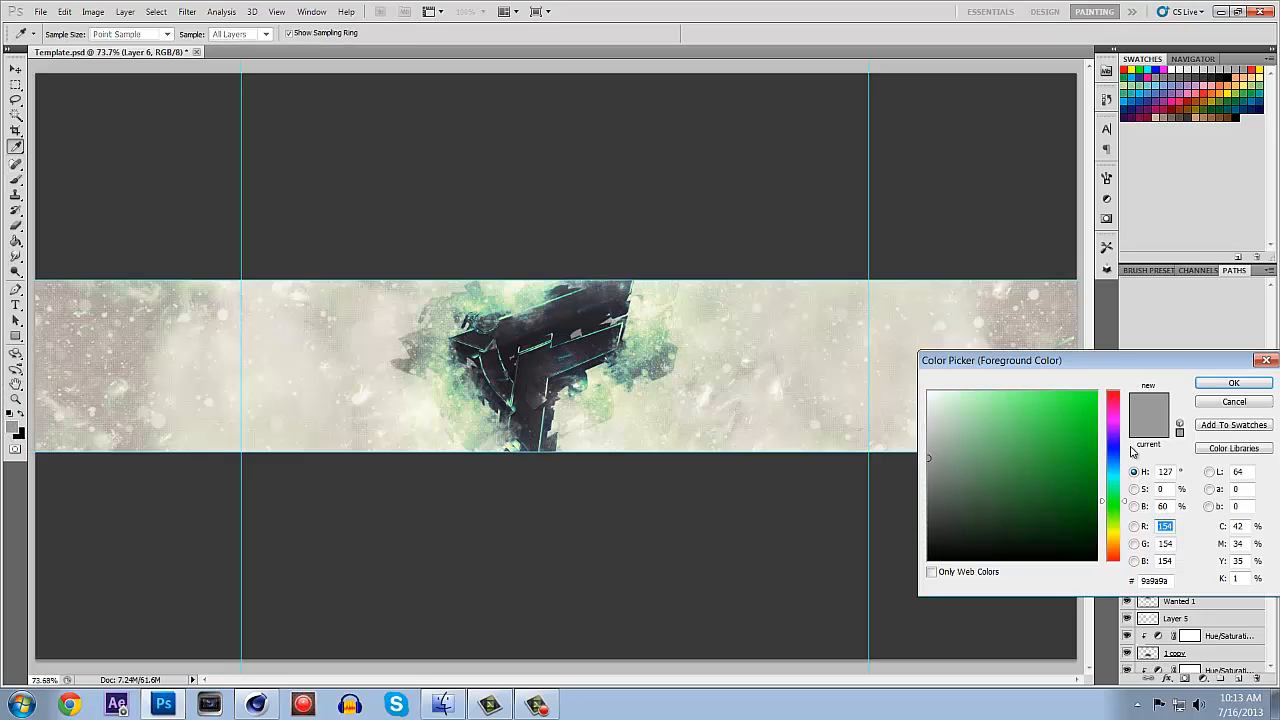
left_click(1116, 549)
left_click(1096, 393)
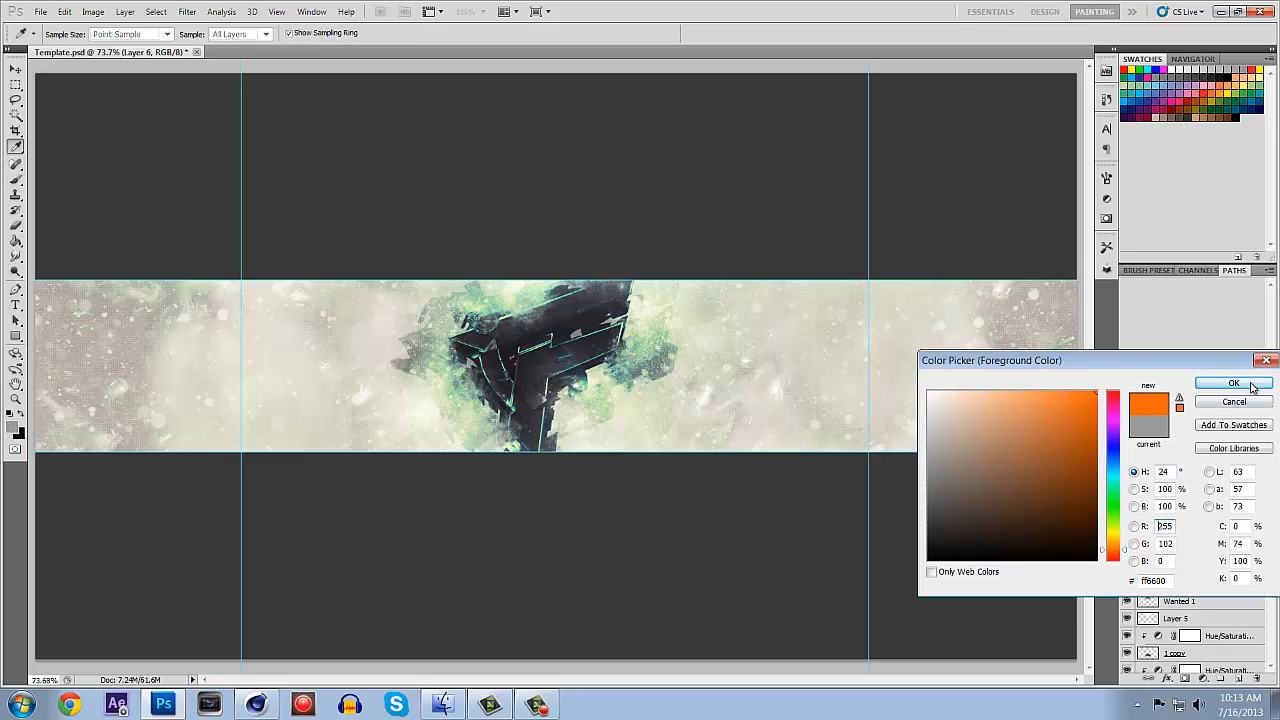
left_click(1249, 386)
left_click_drag(487, 356, 445, 422)
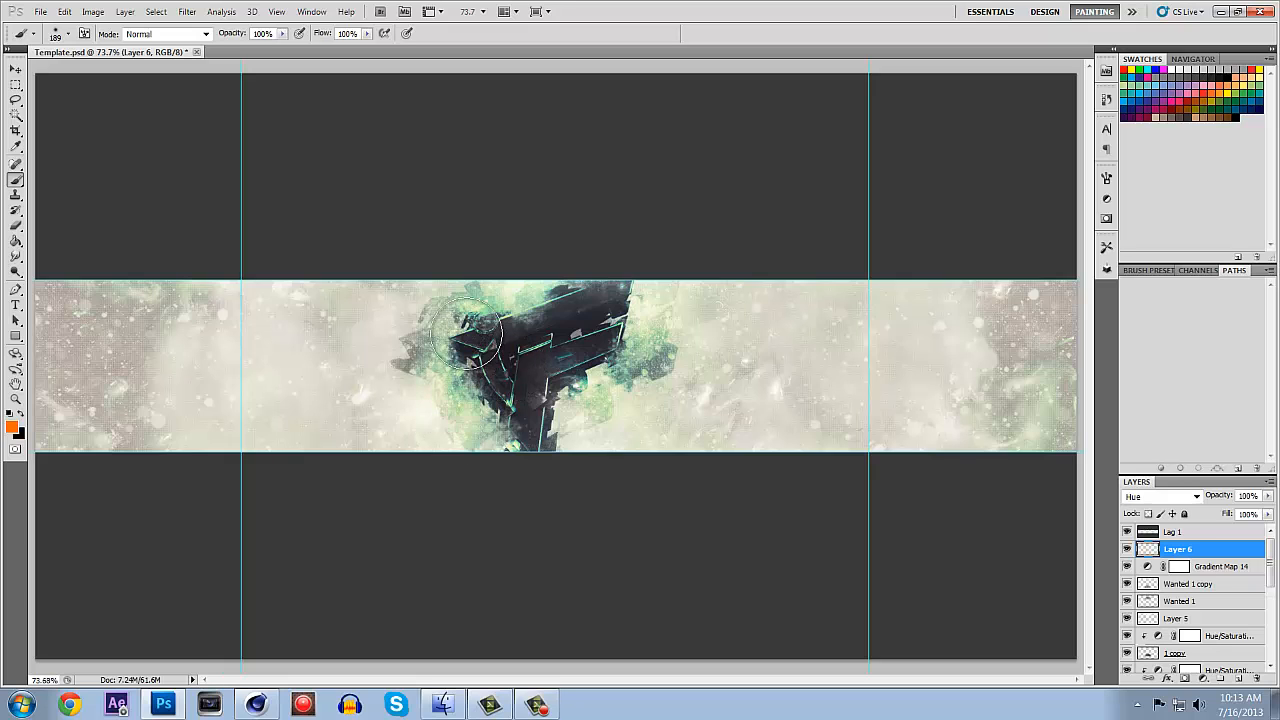
Set the foreground colour to green 36ff00 and brush it over the logo's upper and right edges.
left_click(14, 428)
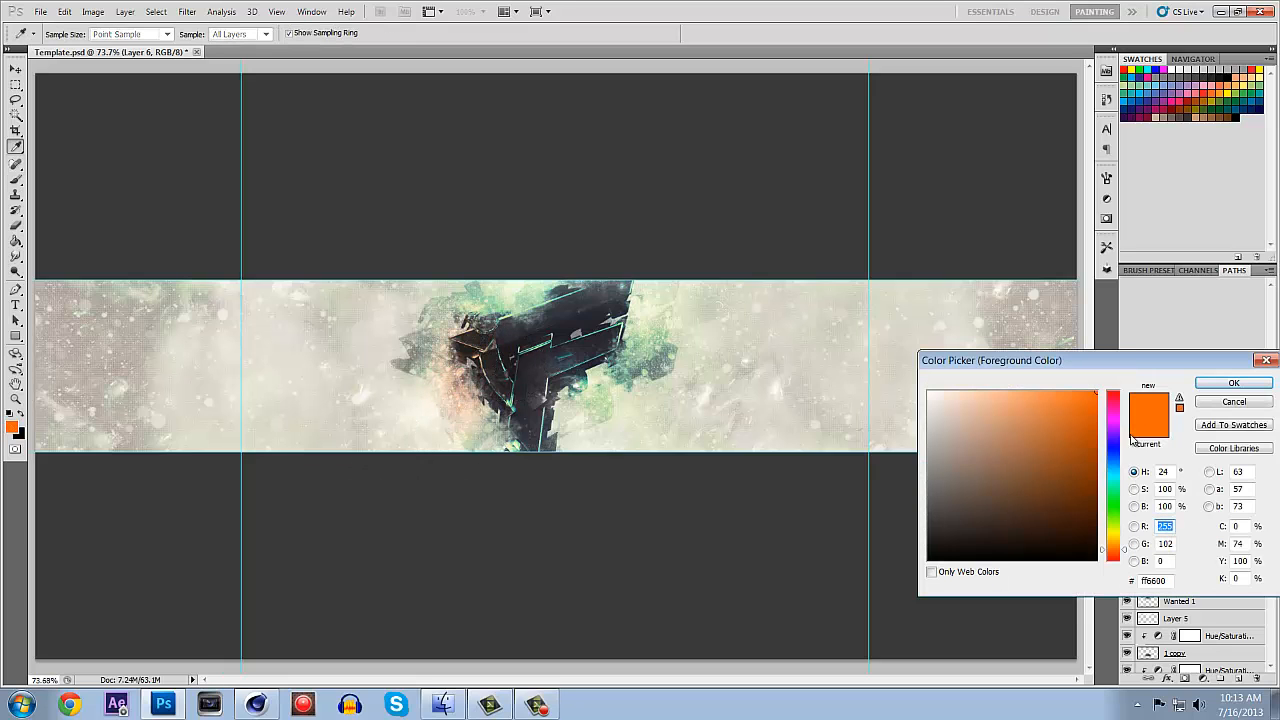
left_click(1116, 515)
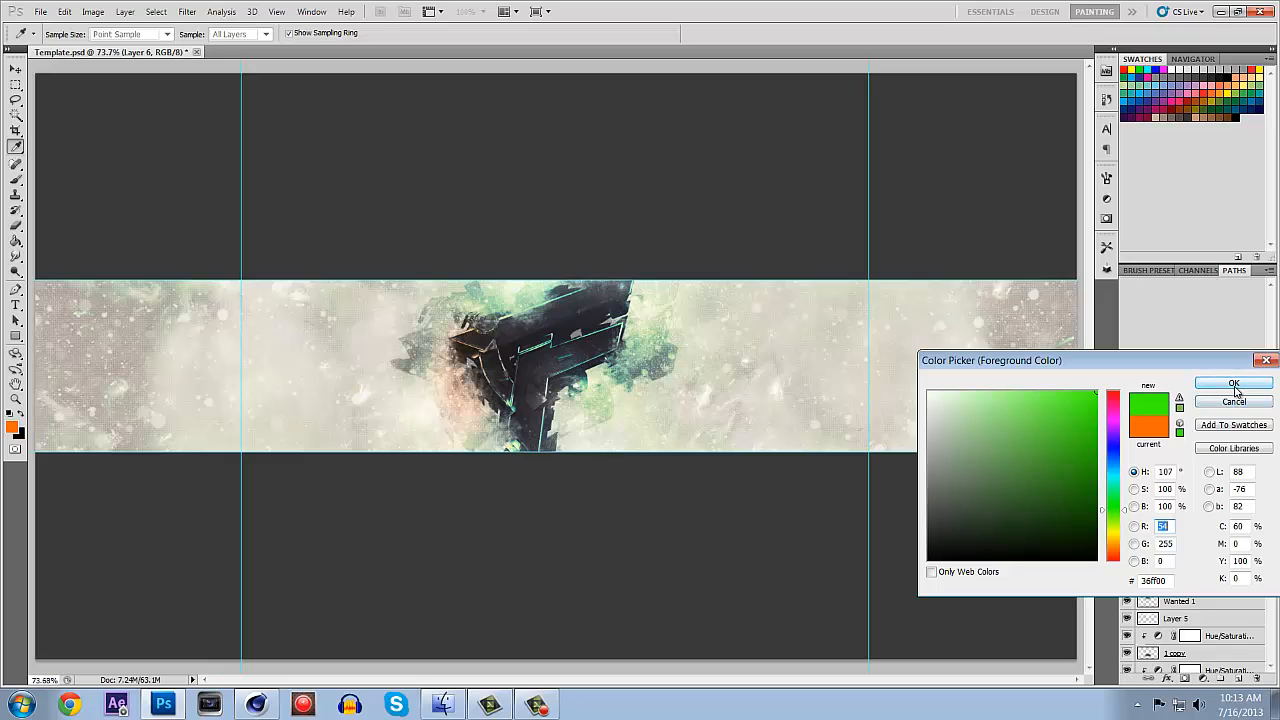
left_click(1234, 383)
left_click_drag(646, 316, 646, 330)
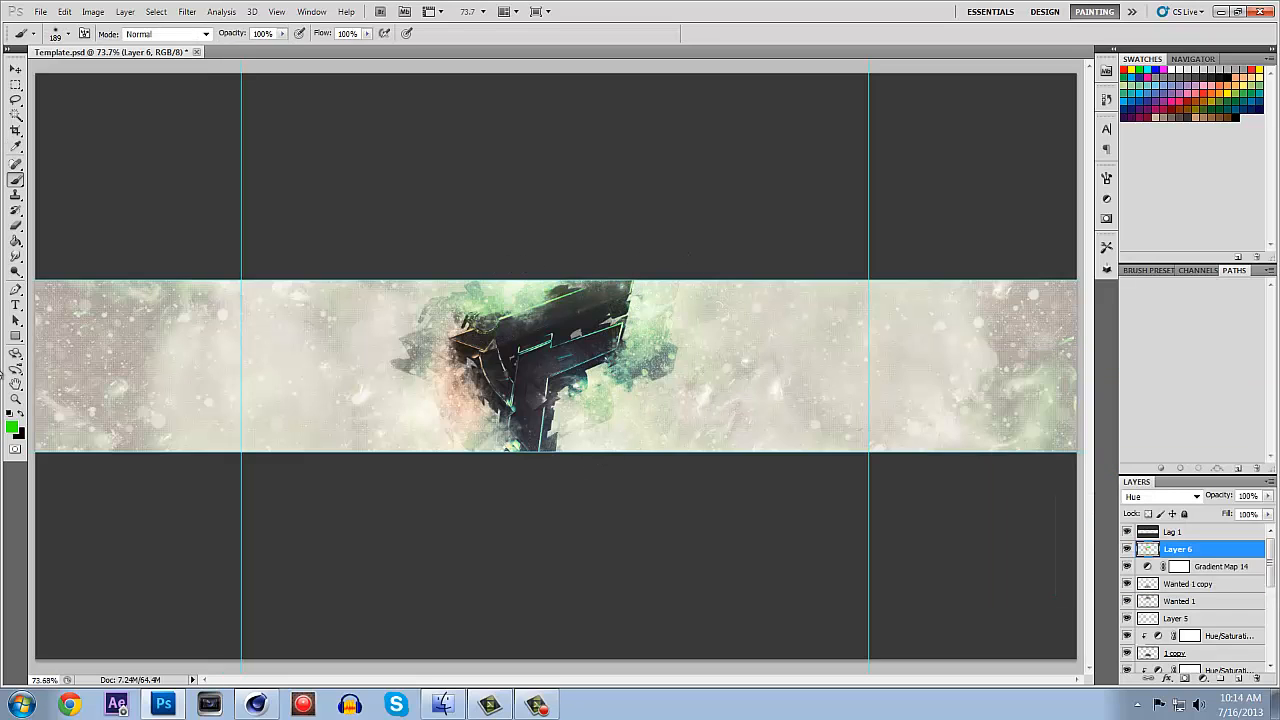
Brush magenta over the smudged area below the logo's right arm and lower Layer 6's opacity to 75%.
left_click(13, 426)
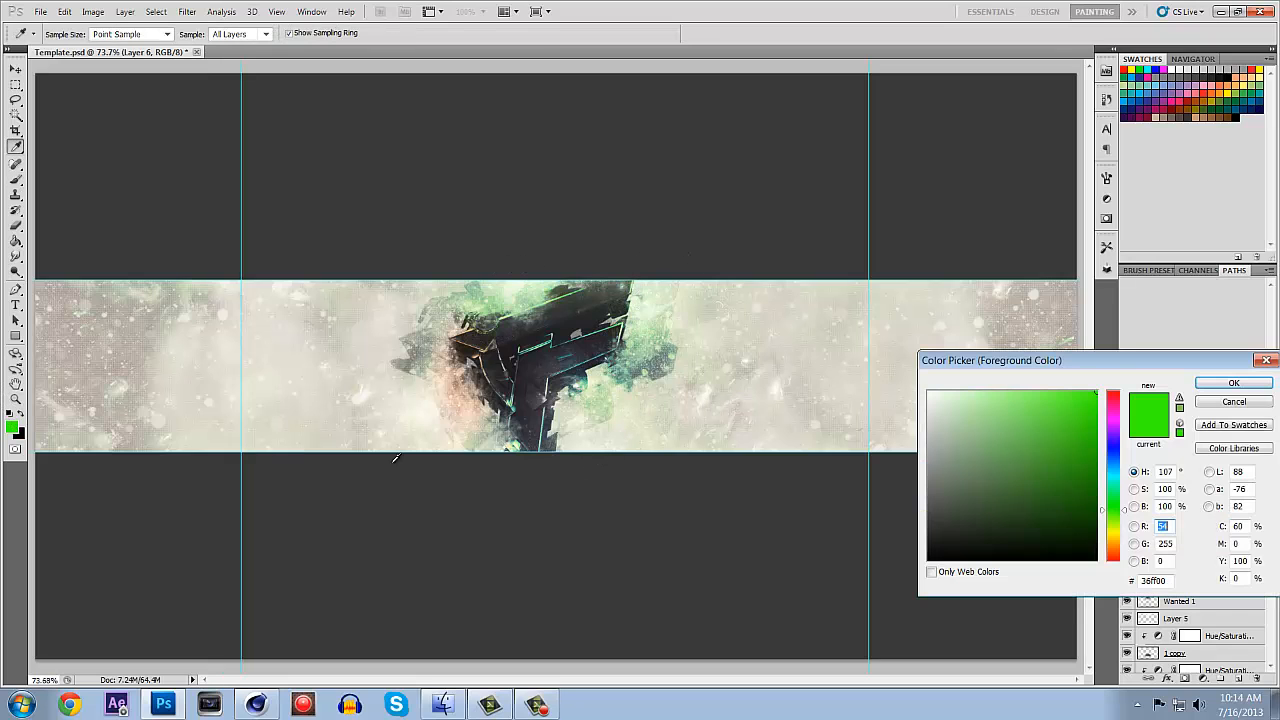
left_click(1112, 428)
left_click(1234, 383)
mouse_move(646, 386)
left_mouse_down()
mouse_move(566, 442)
mouse_move(557, 486)
left_mouse_up()
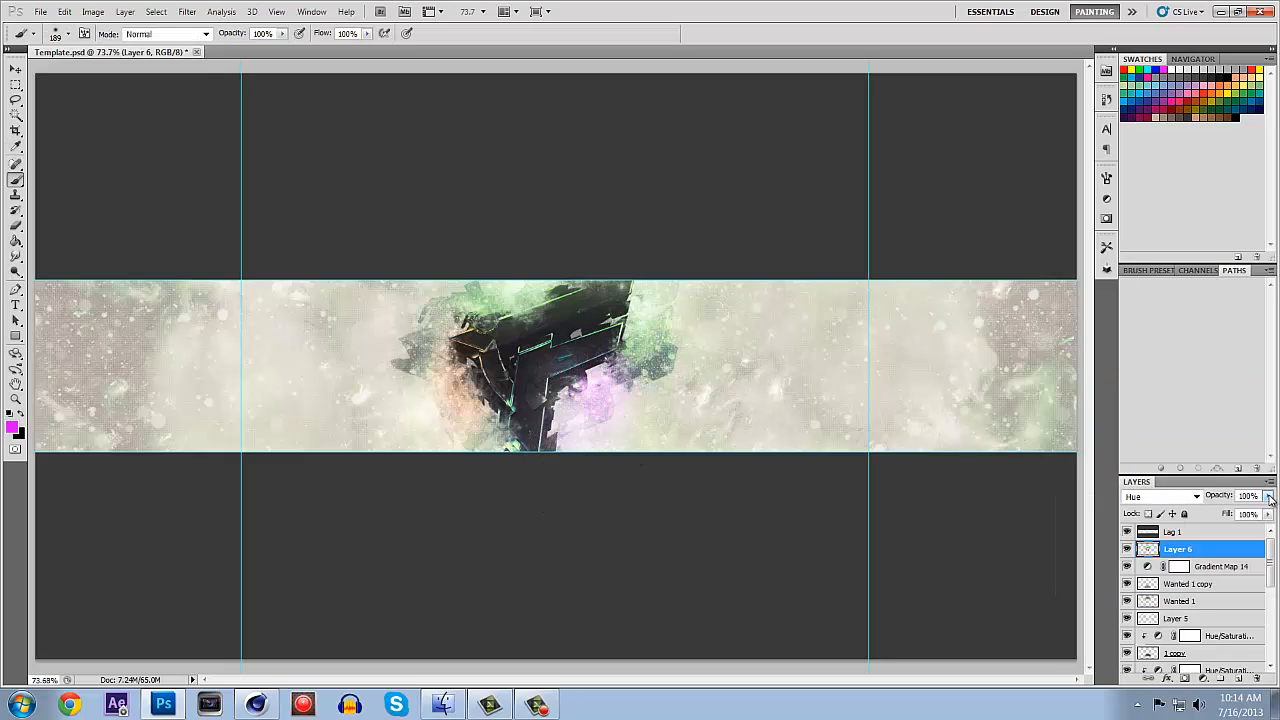
left_click(1268, 497)
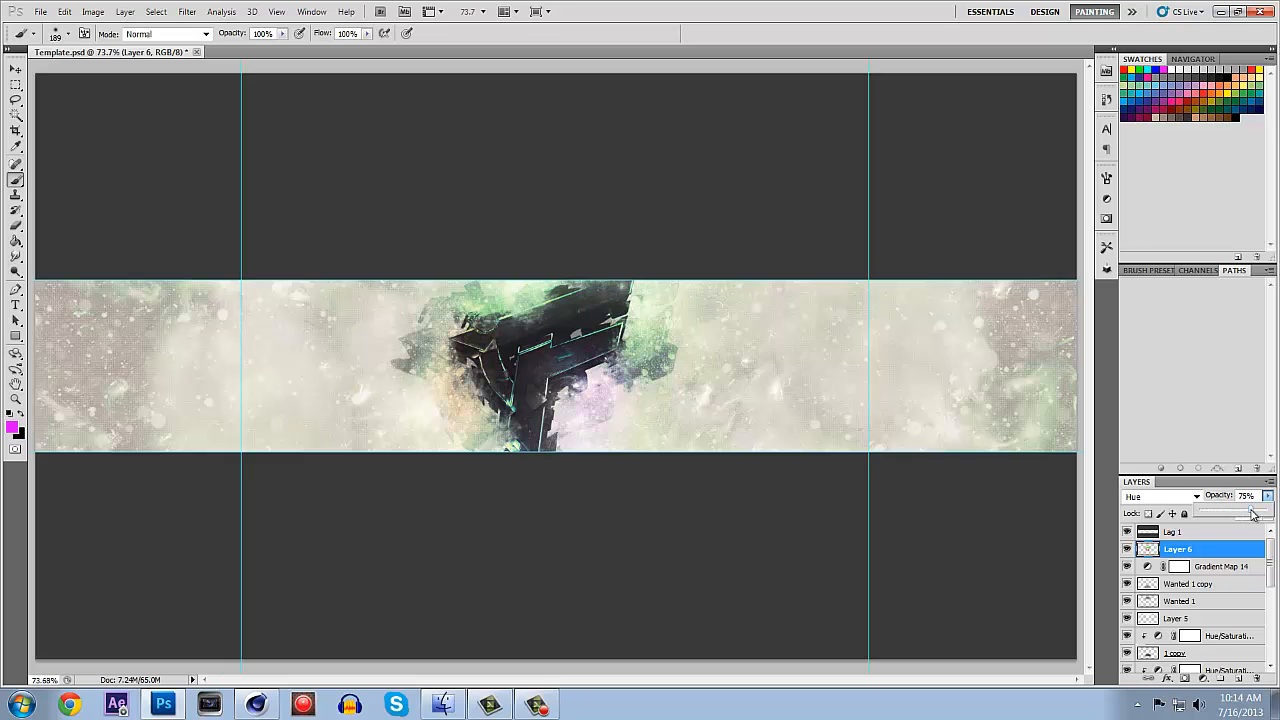
Brush magenta over the background to the right of the logo on Layer 6.
left_click(764, 352)
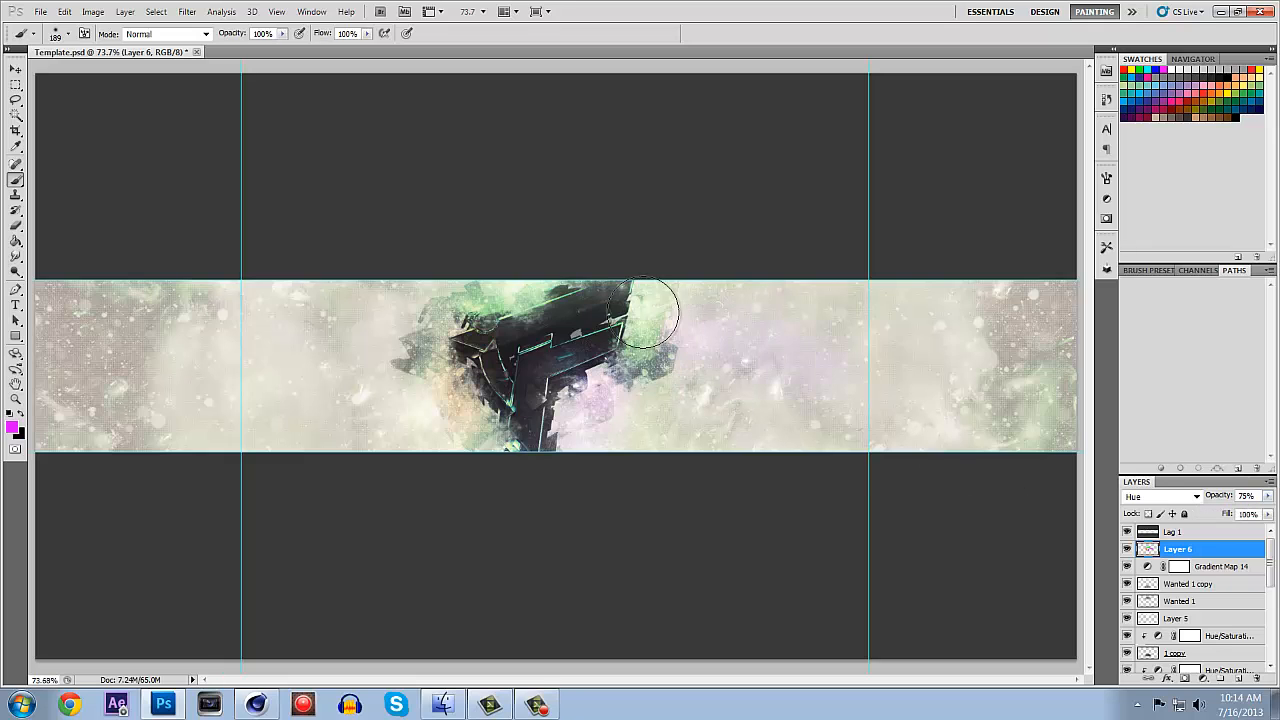
right_click(742, 337)
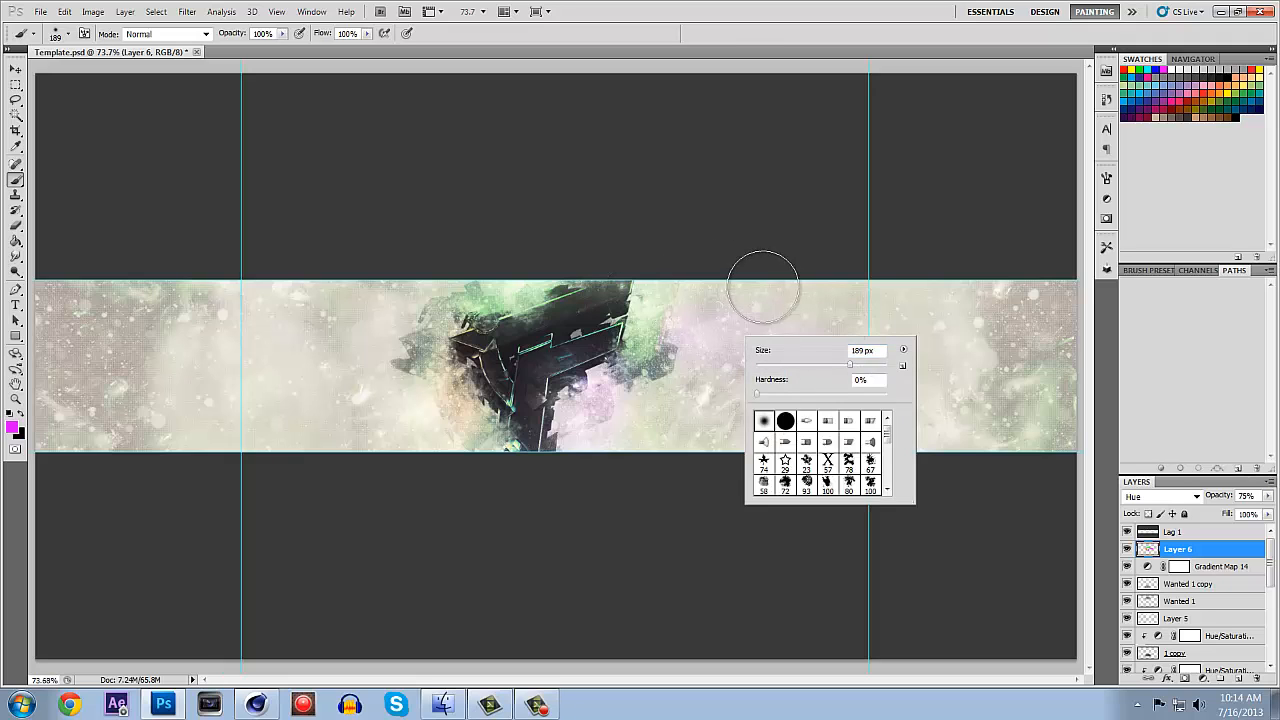
left_click(842, 314)
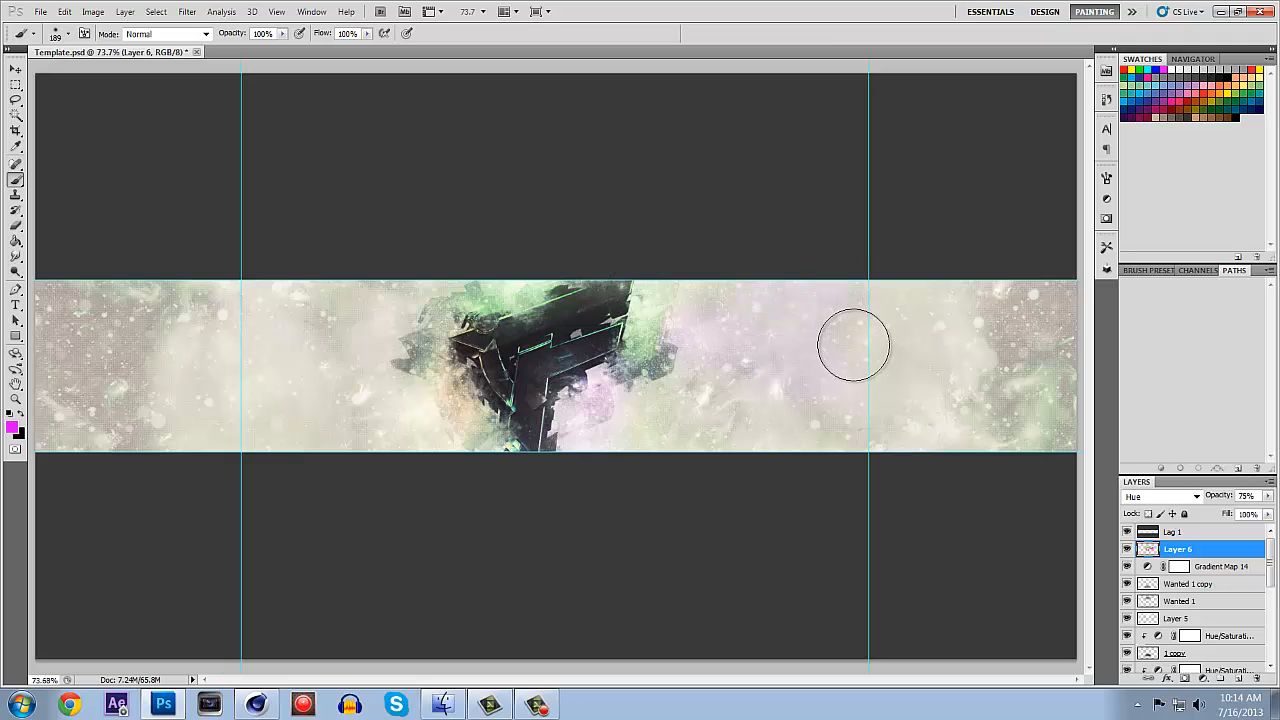
left_click(13, 430)
left_click(243, 325)
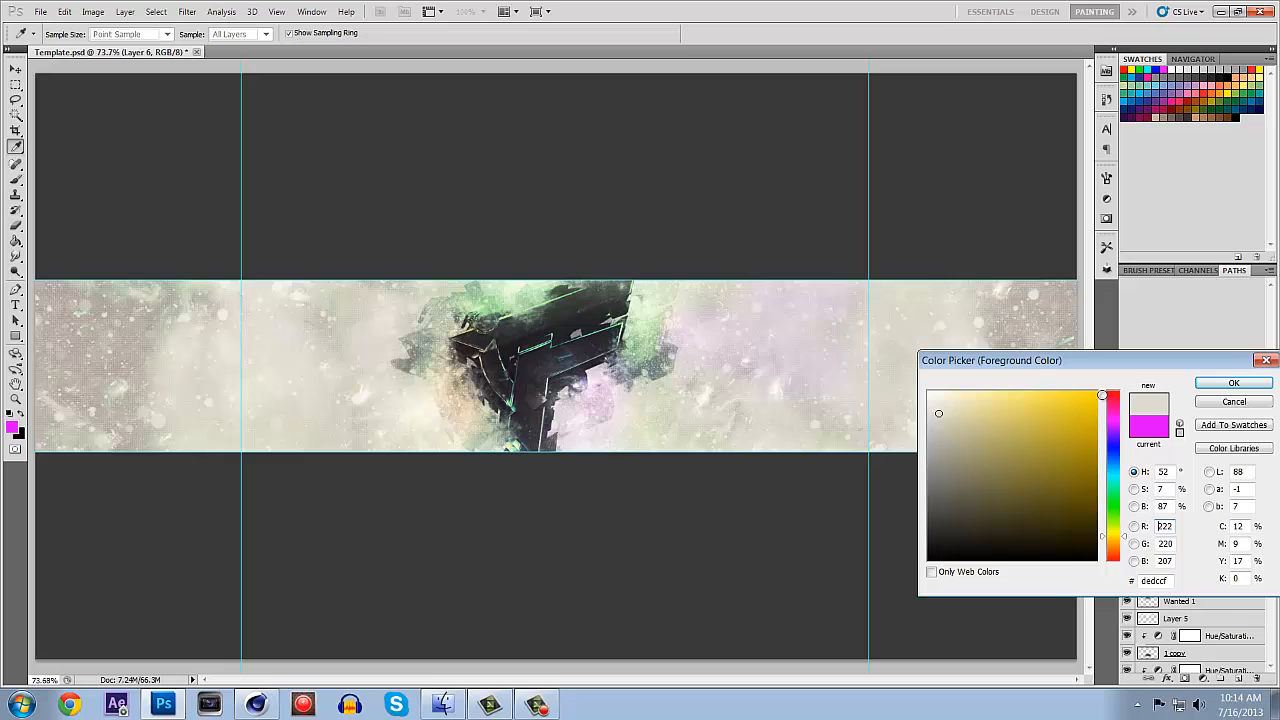
left_click(1266, 360)
Brush magenta over the background left of the logo and at the banner's far right end.
mouse_move(254, 360)
left_mouse_down()
mouse_move(182, 353)
mouse_move(81, 392)
mouse_move(111, 315)
mouse_move(45, 312)
mouse_move(243, 328)
mouse_move(302, 266)
mouse_move(303, 354)
left_mouse_up()
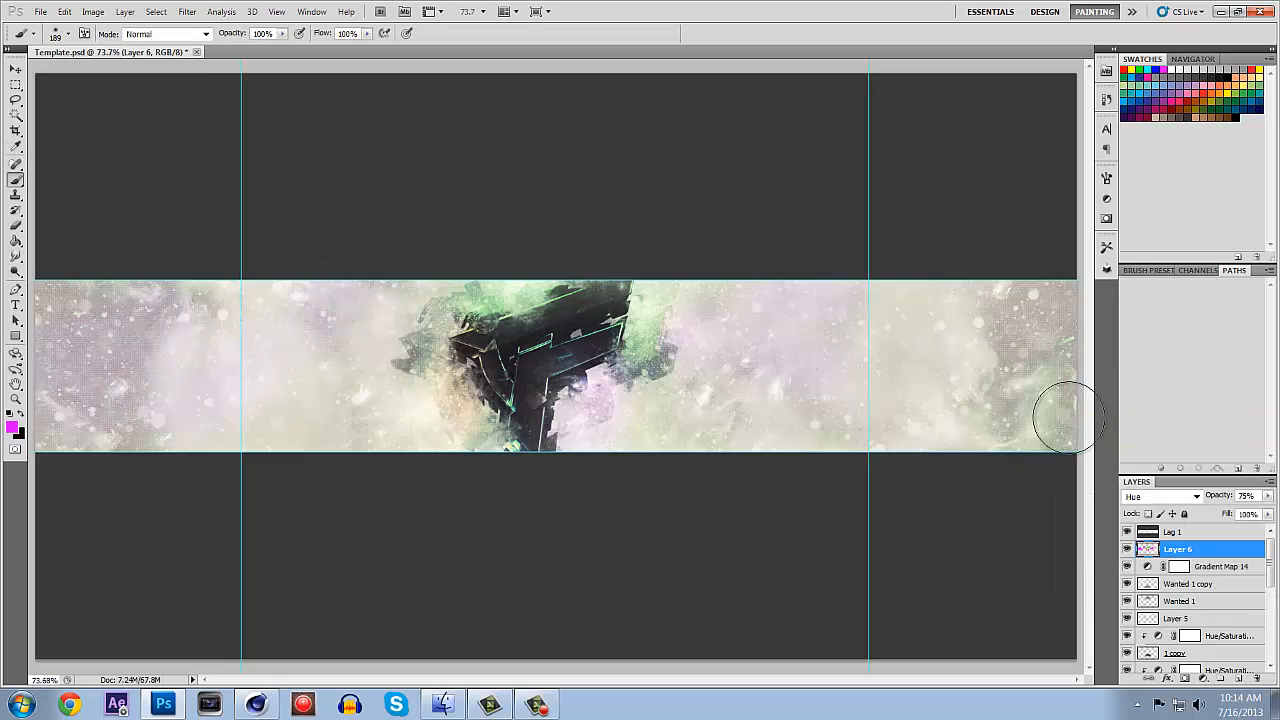
mouse_move(1063, 416)
left_mouse_down()
mouse_move(1028, 378)
mouse_move(1040, 287)
left_mouse_up()
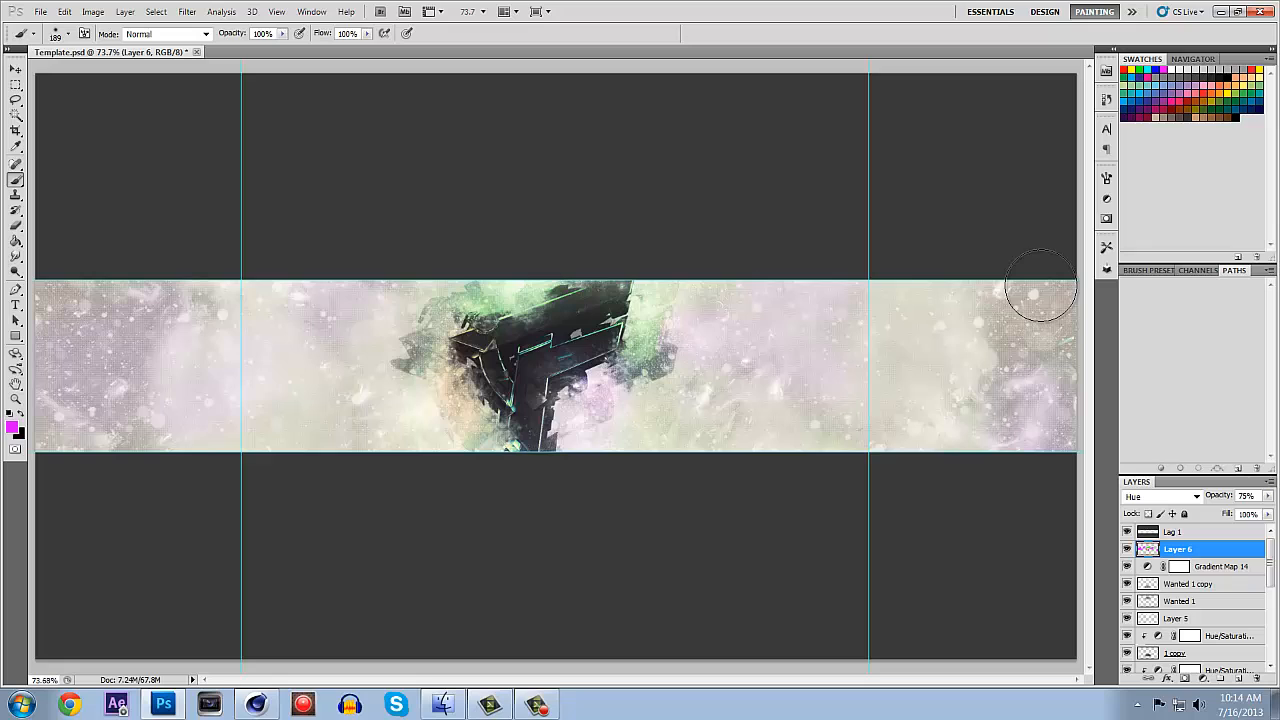
Set the foreground colour to orange ff9c00 and brush it over the logo's right smudges and the background on both sides.
left_click(14, 429)
left_click(1118, 541)
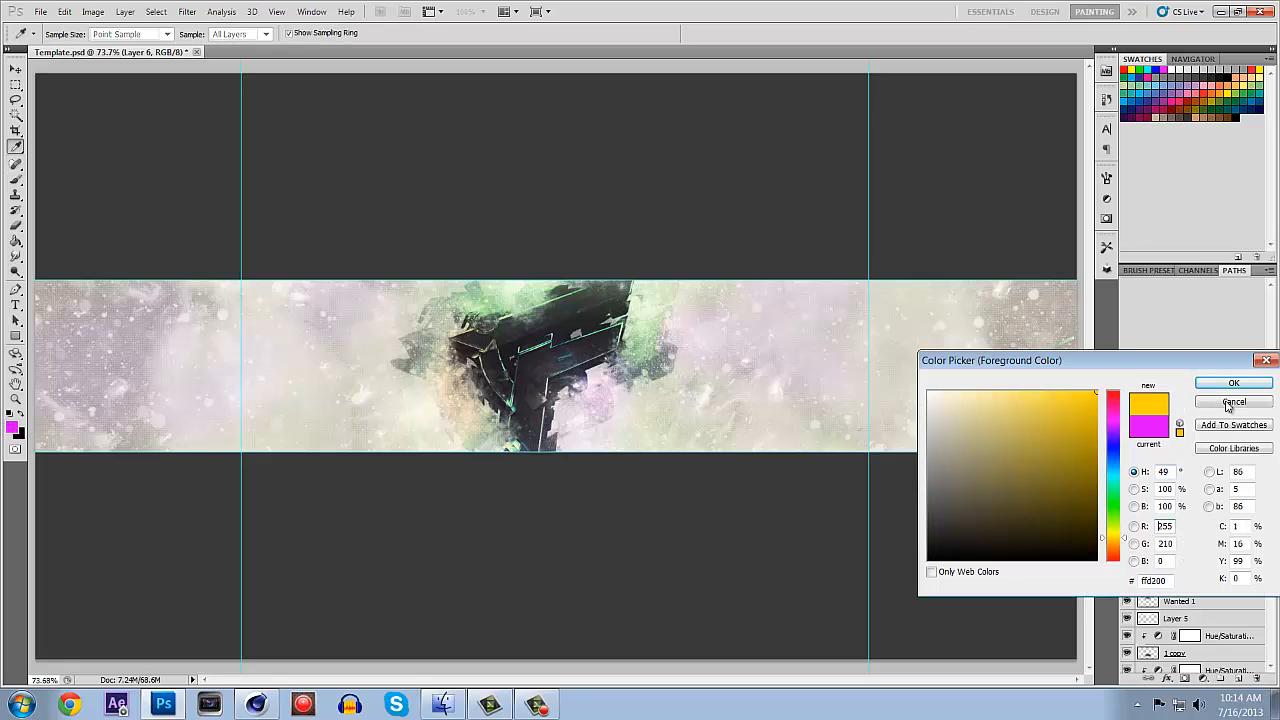
left_click(1120, 545)
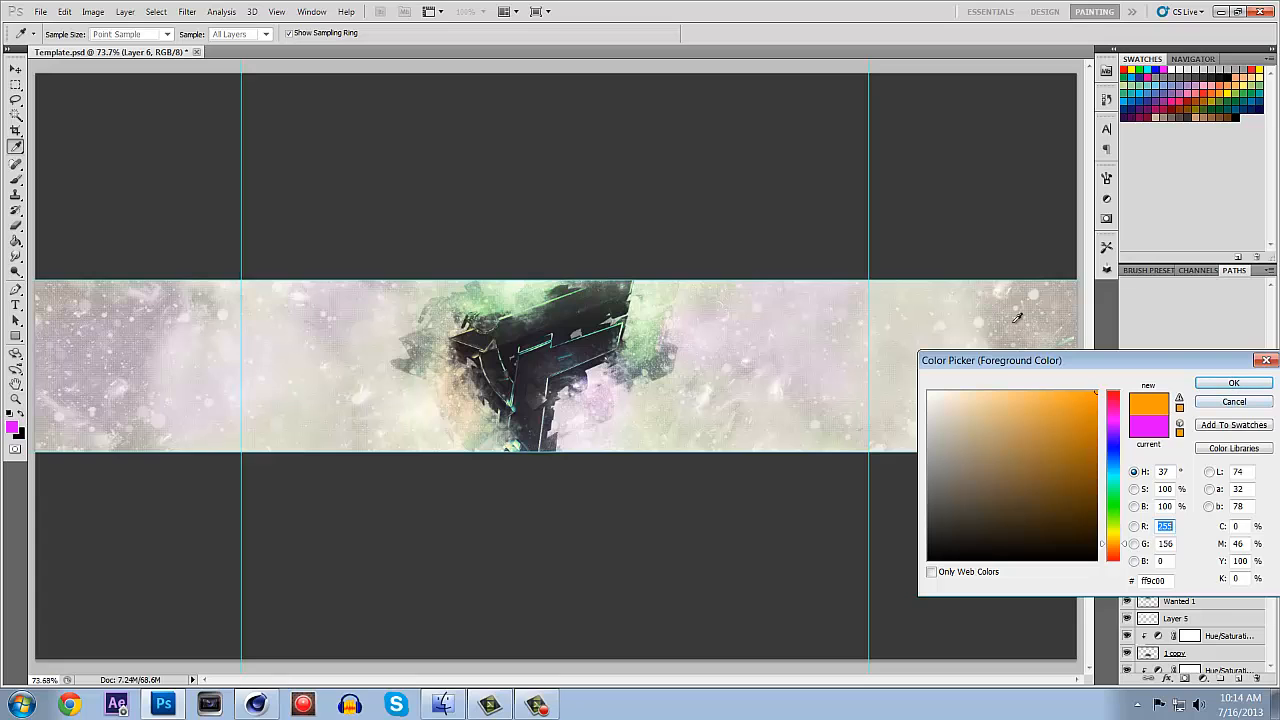
left_click(1218, 386)
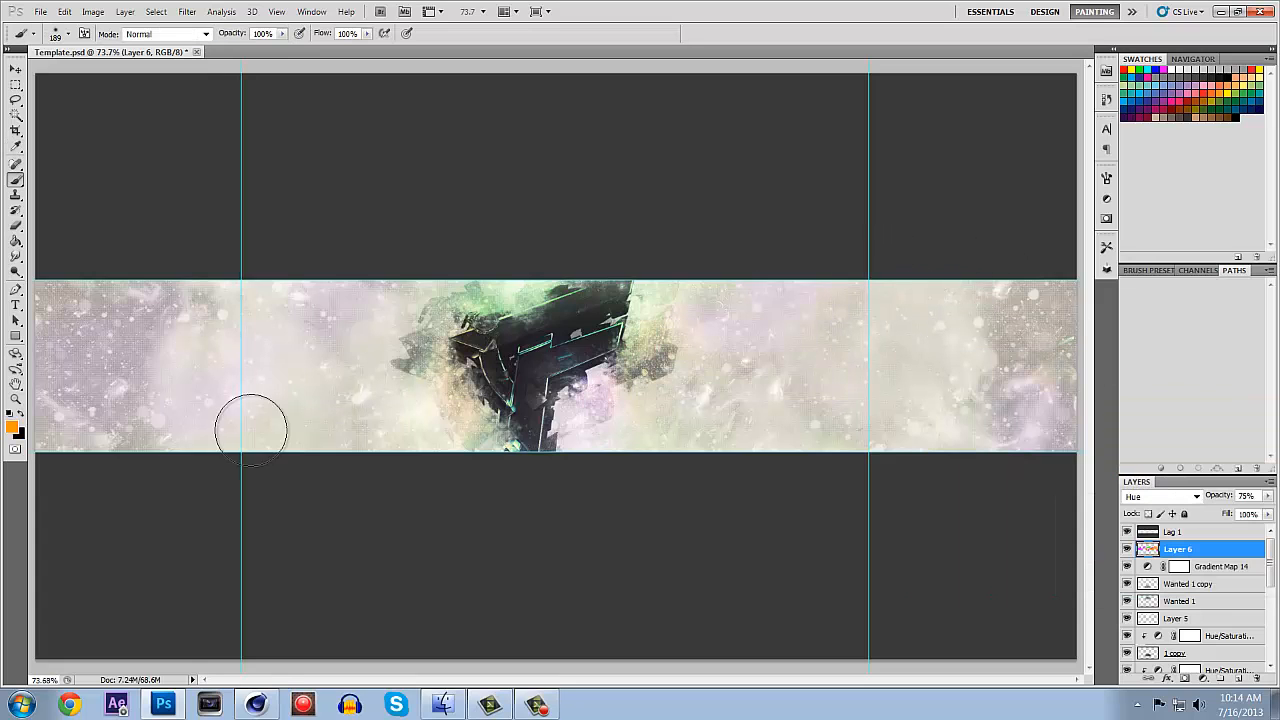
Set the foreground colour to bright green and brush it over the upper part of the banner's far left end on Layer 6.
left_click(13, 427)
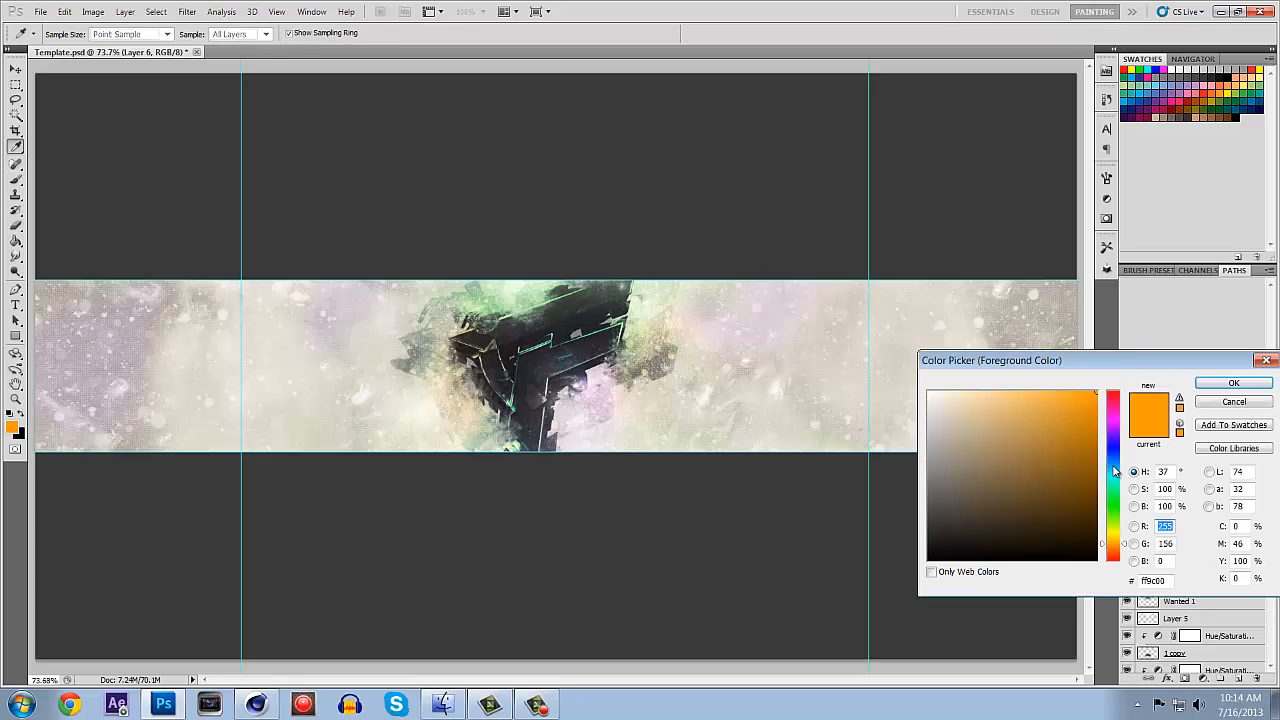
left_click(1113, 510)
left_click(1234, 383)
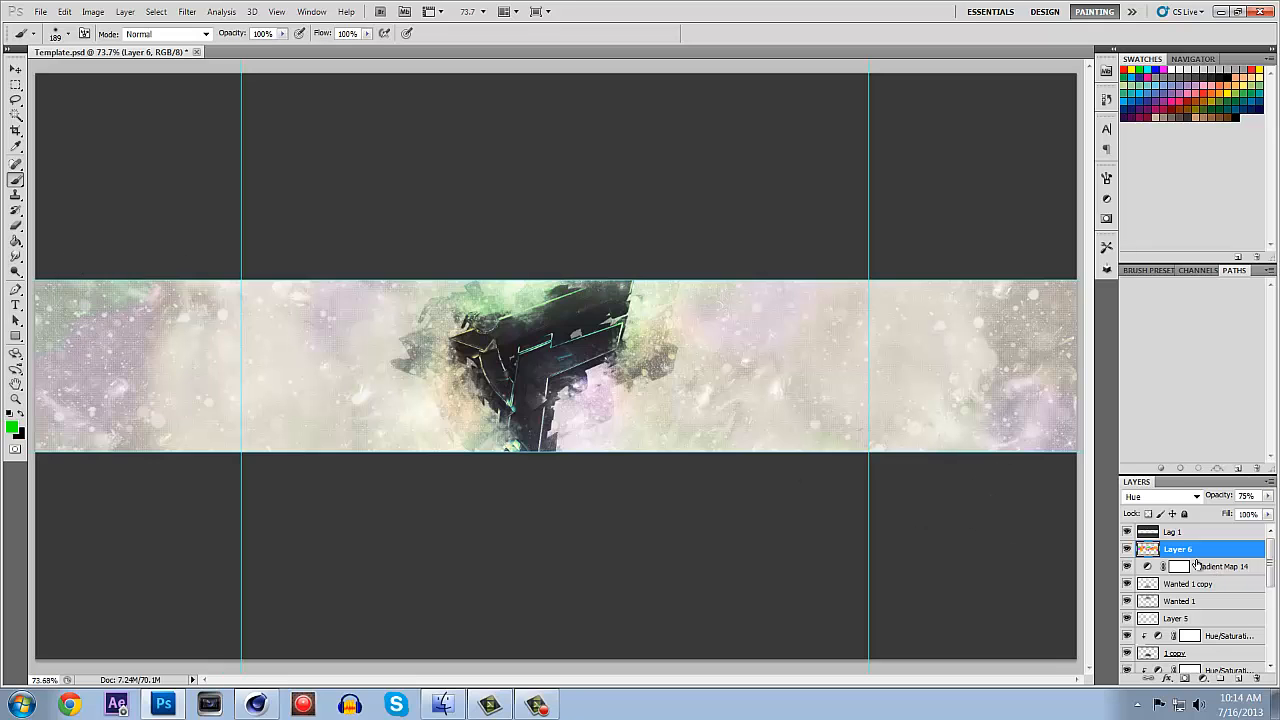
Add a new layer directly above Lag 2 and fill it with a very dark grey using the Paint Bucket.
scroll(1228, 570, "down", 5)
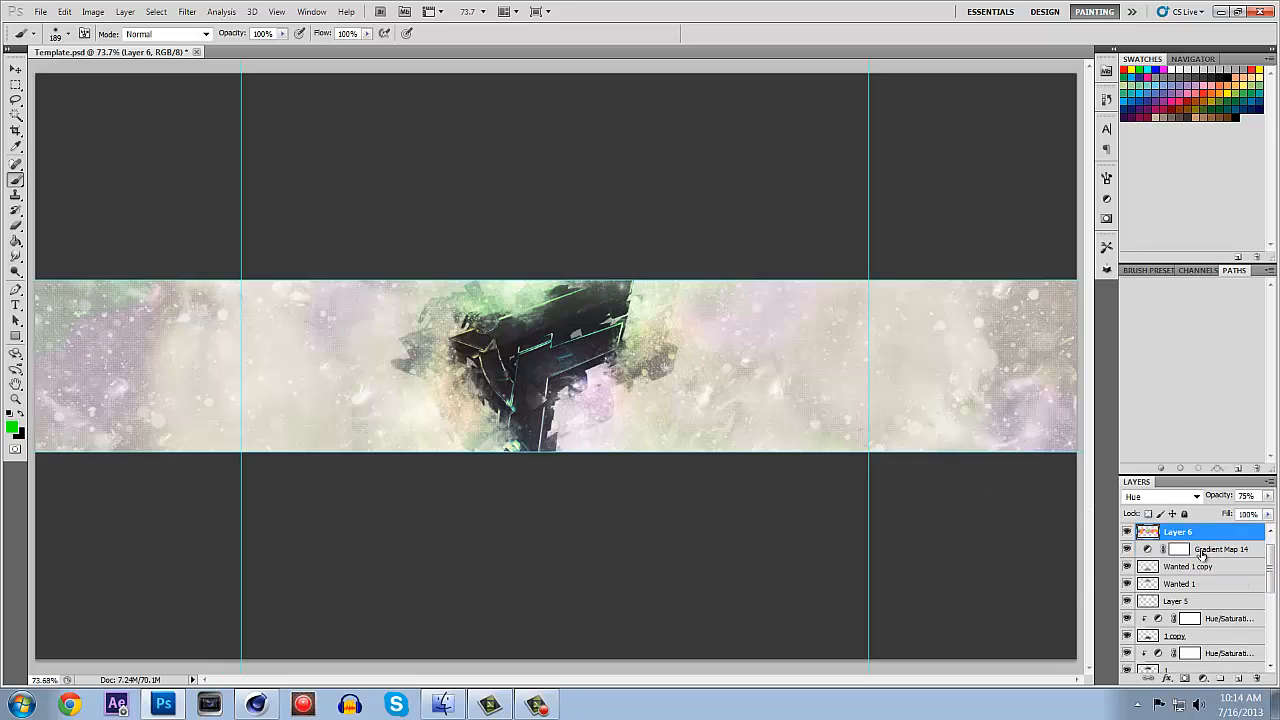
scroll(1170, 605, "down", 3)
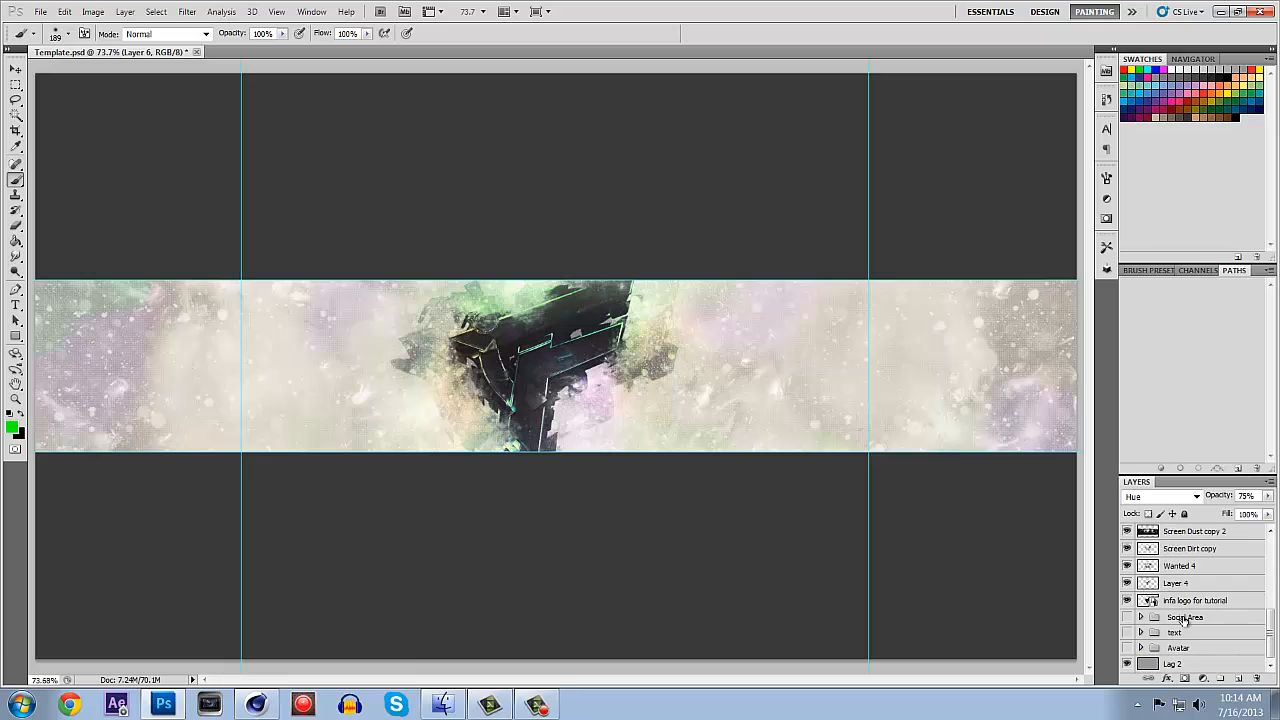
left_click(1192, 665)
left_click(1239, 680)
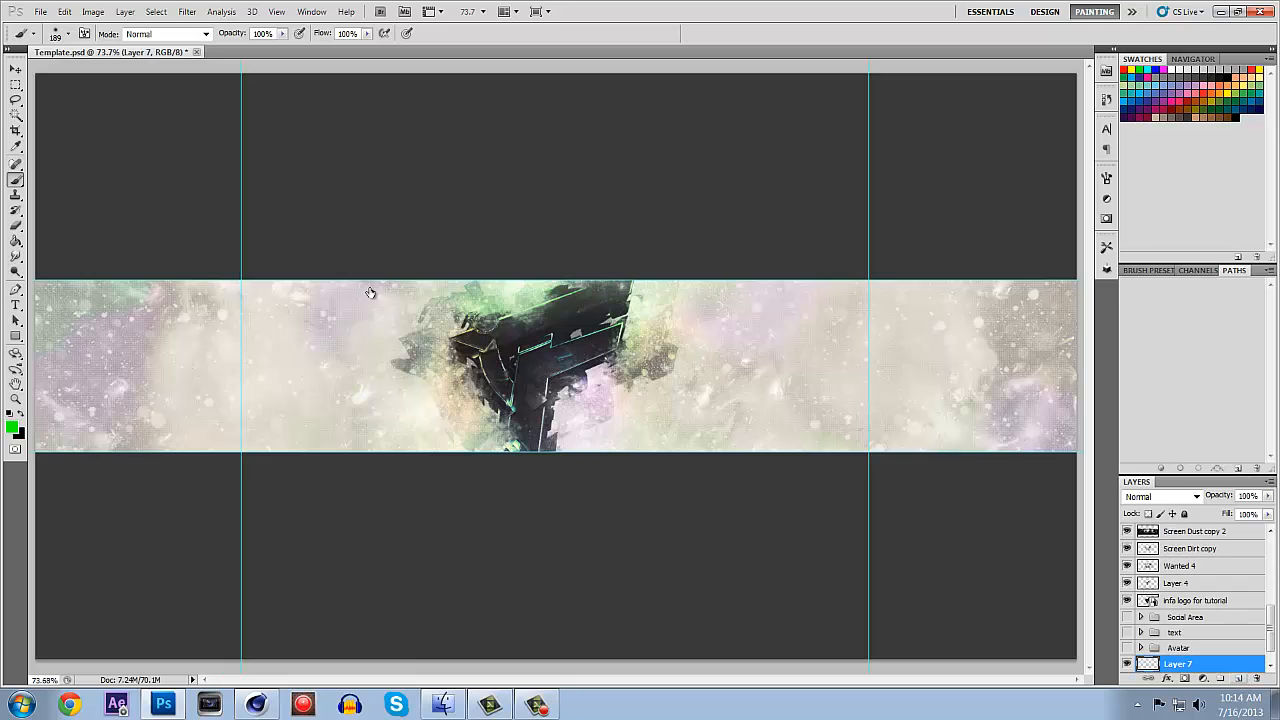
left_click(16, 241)
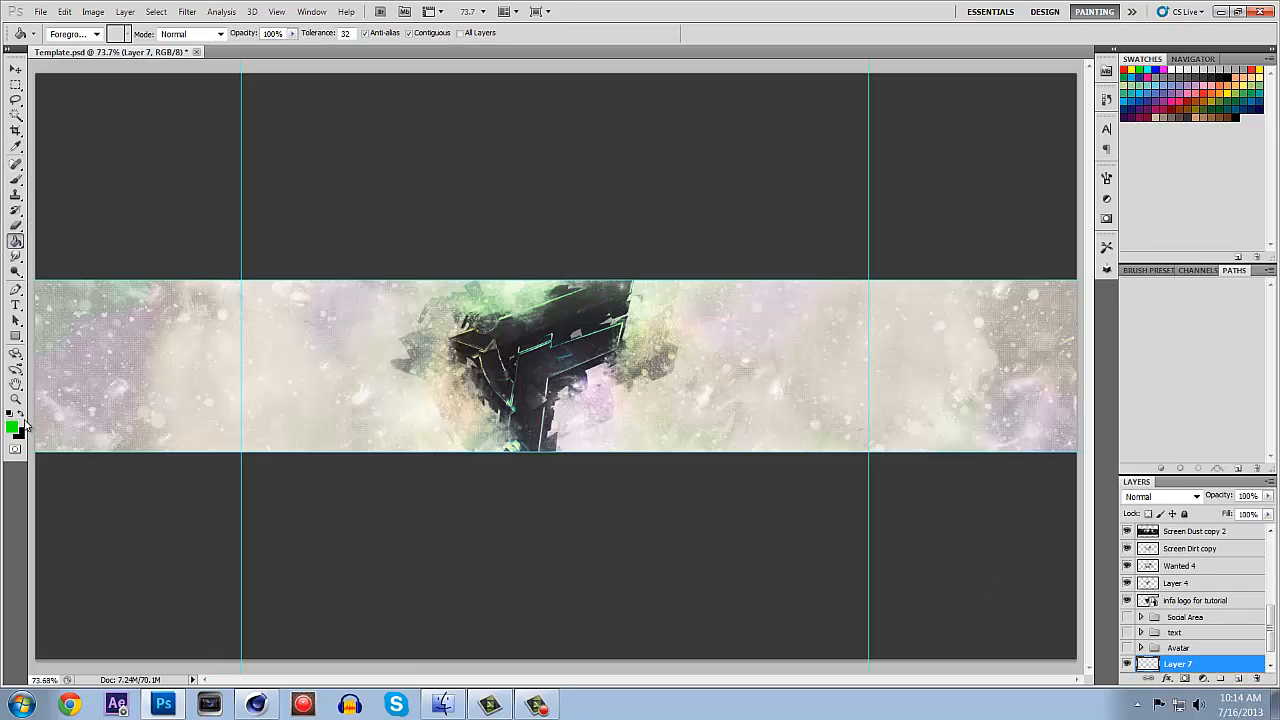
left_click(14, 429)
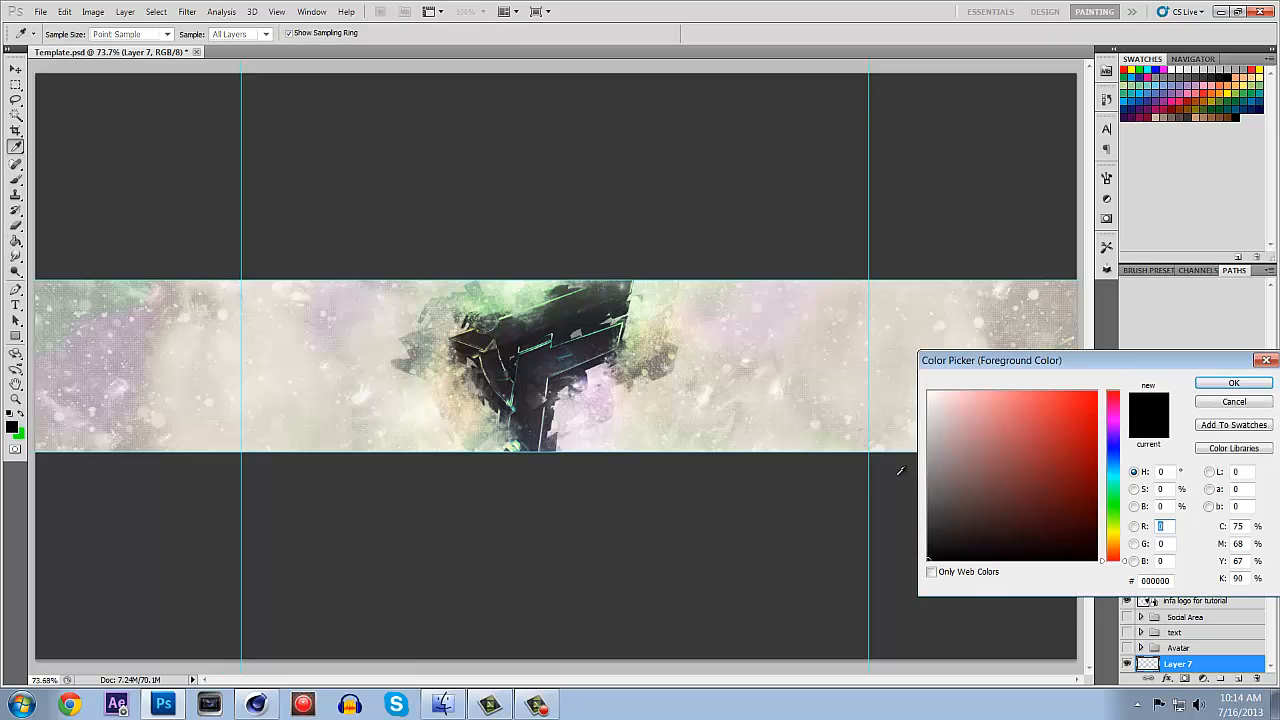
left_click(918, 532)
left_click(1231, 383)
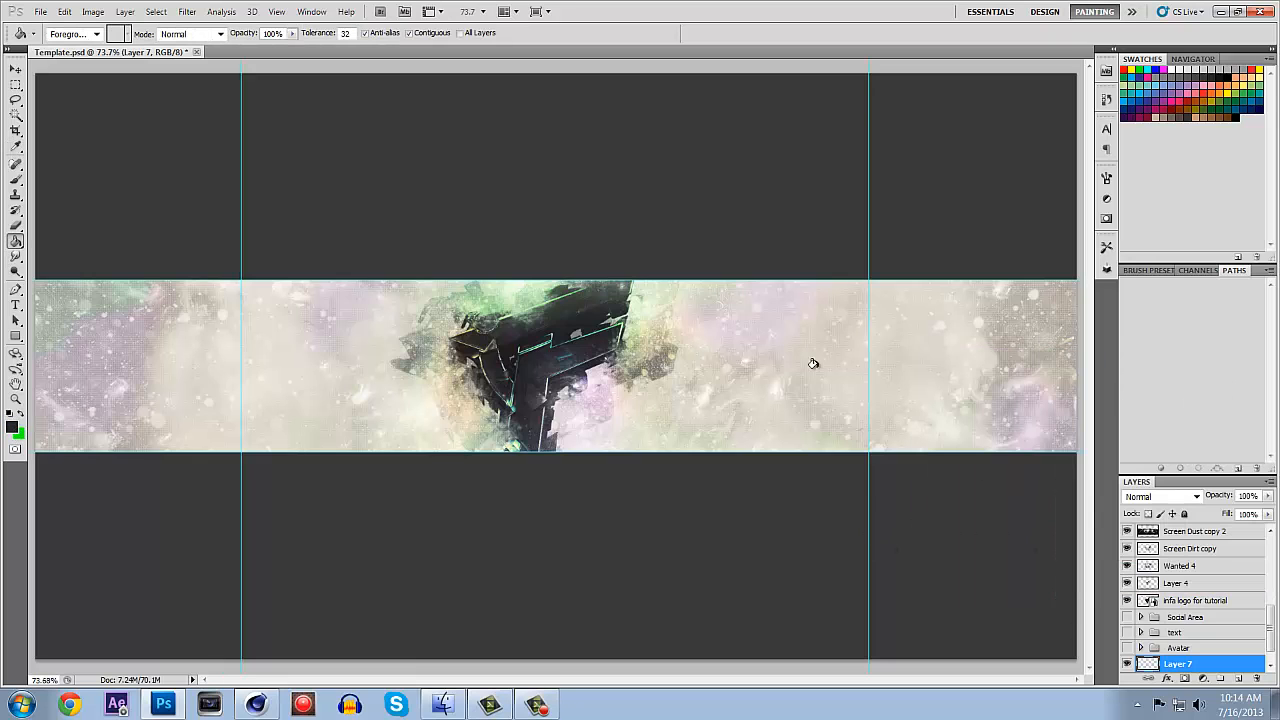
left_click(795, 360)
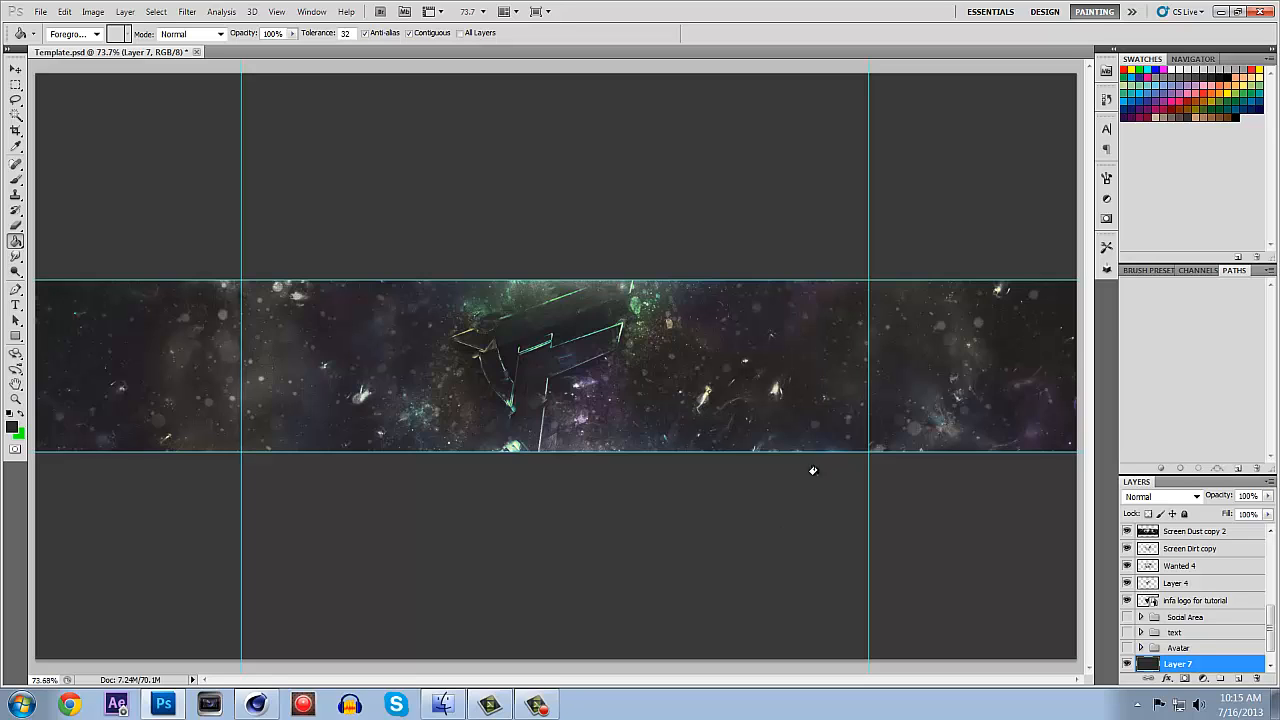
Hide and show the dark-filled Layer 7 to compare the banner with and without it.
scroll(1154, 632, "down", 1)
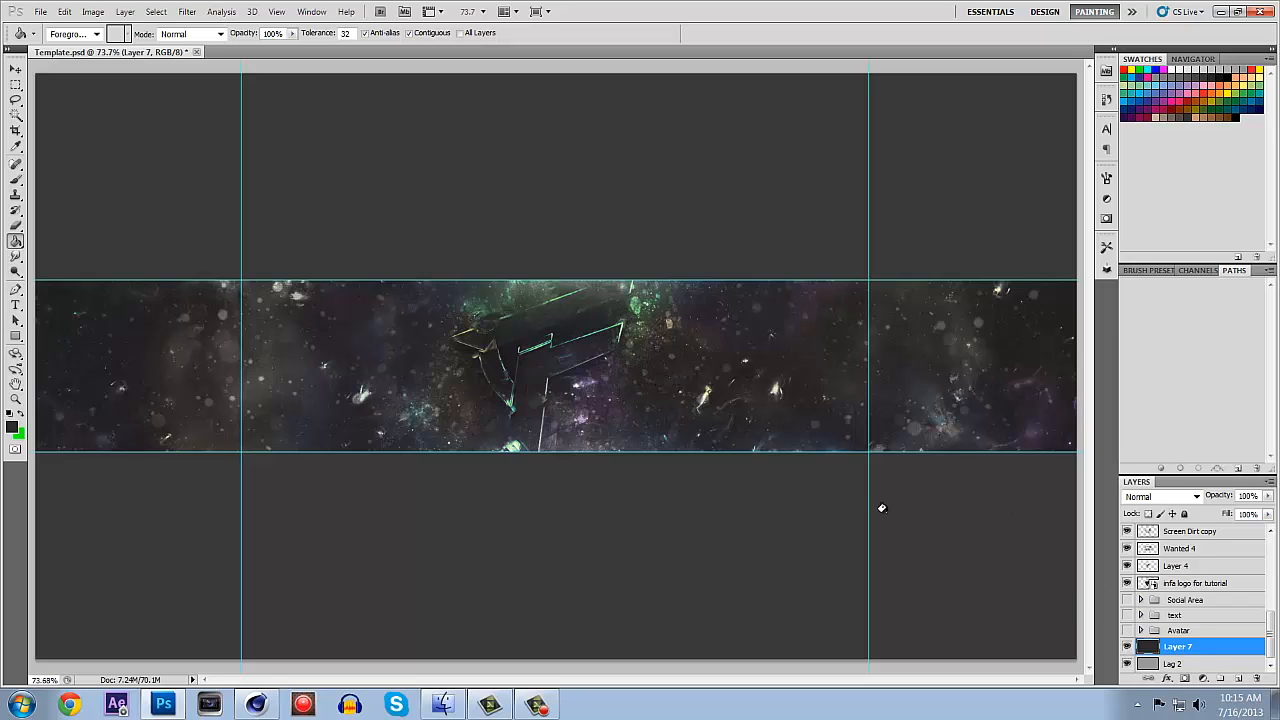
left_click(1126, 649)
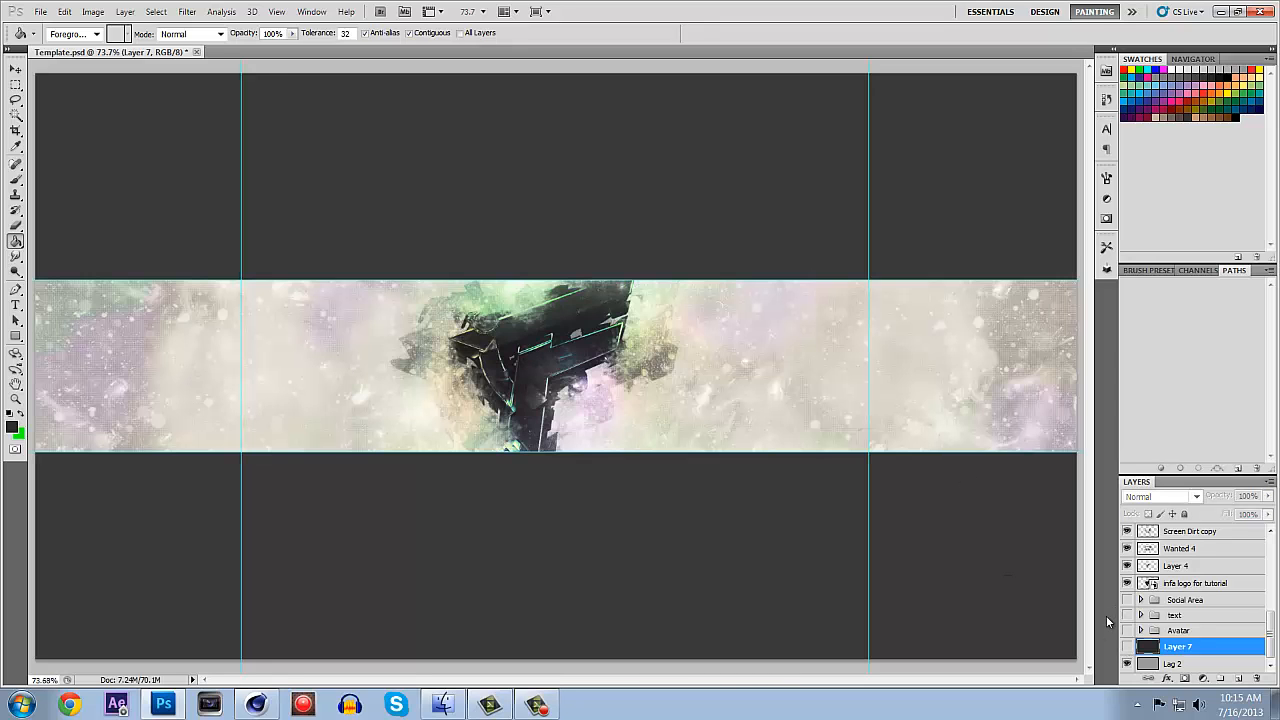
left_click(1127, 648)
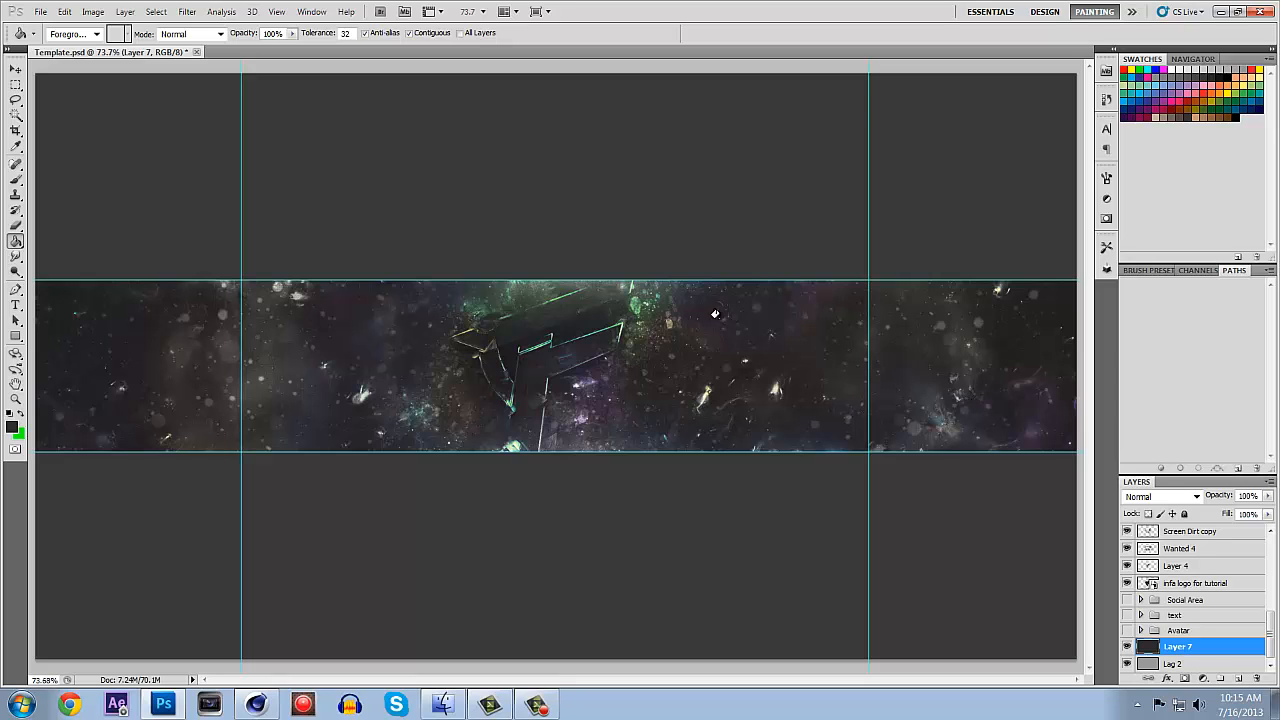
Add the text KING over the logo on a new layer above Layer 6, in white 24 pt Pirulen.
scroll(1200, 600, "up", 3)
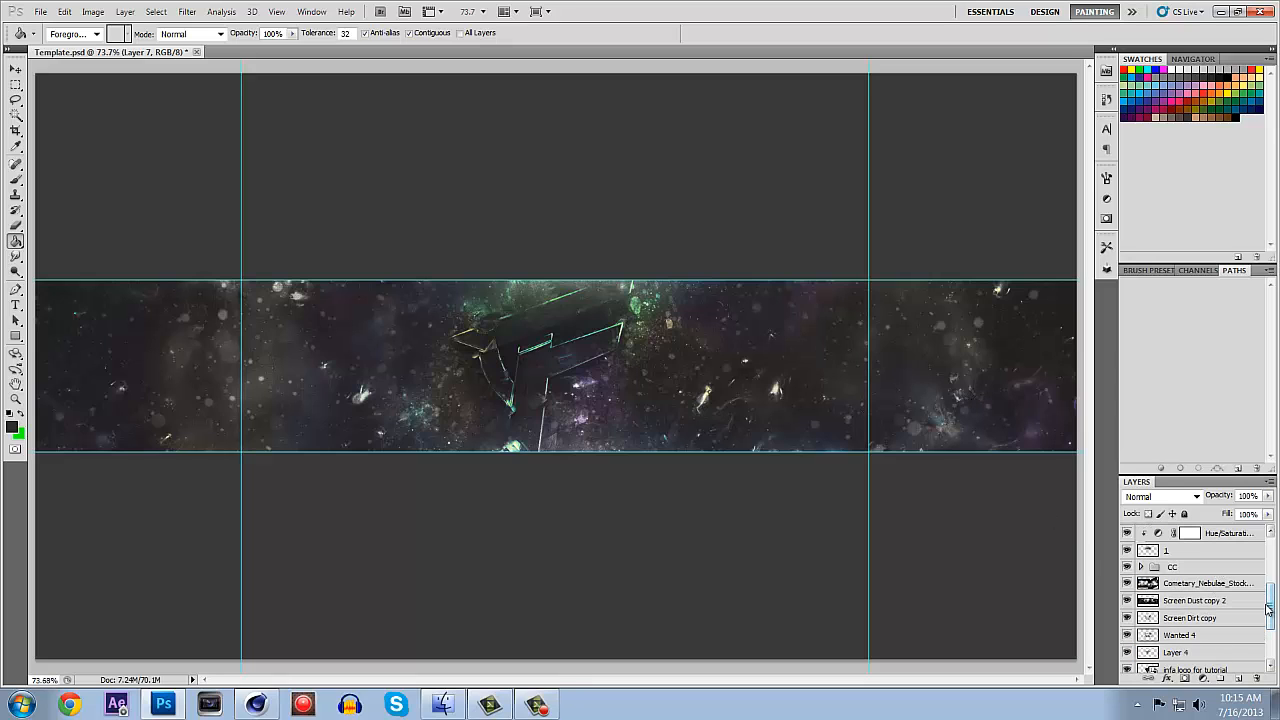
left_click_drag(1276, 612, 1271, 567)
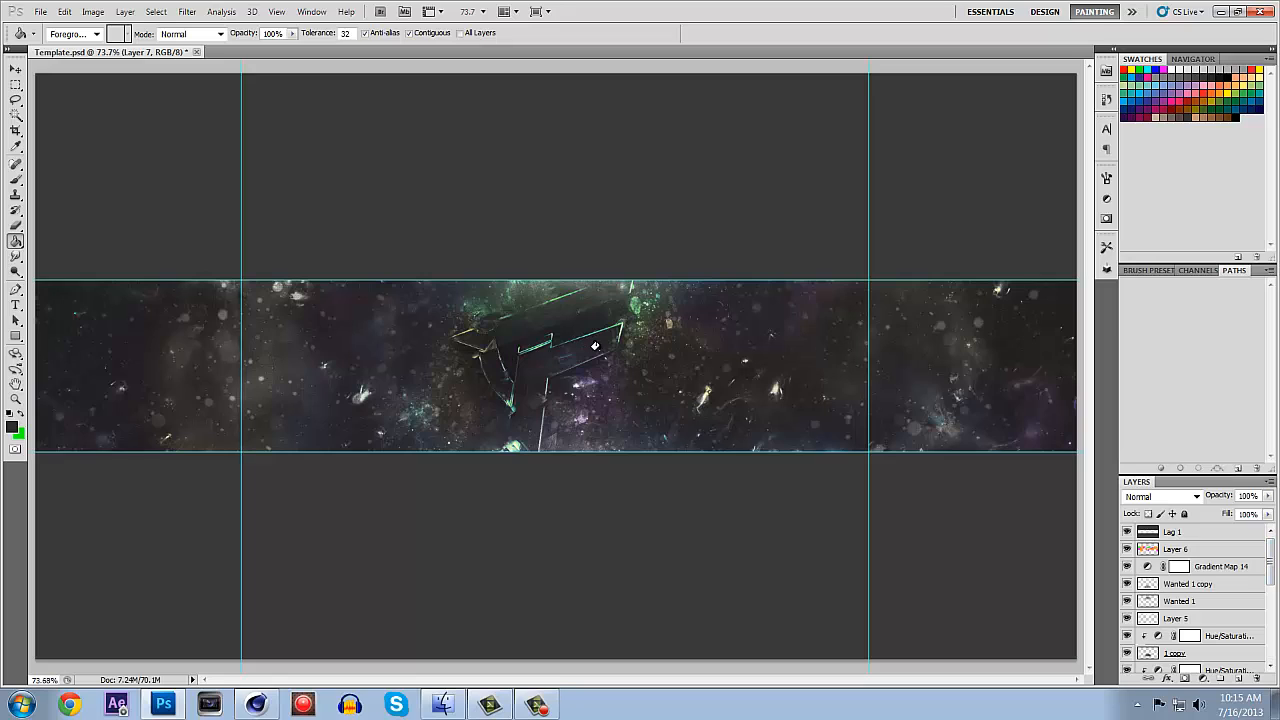
left_click(1200, 549)
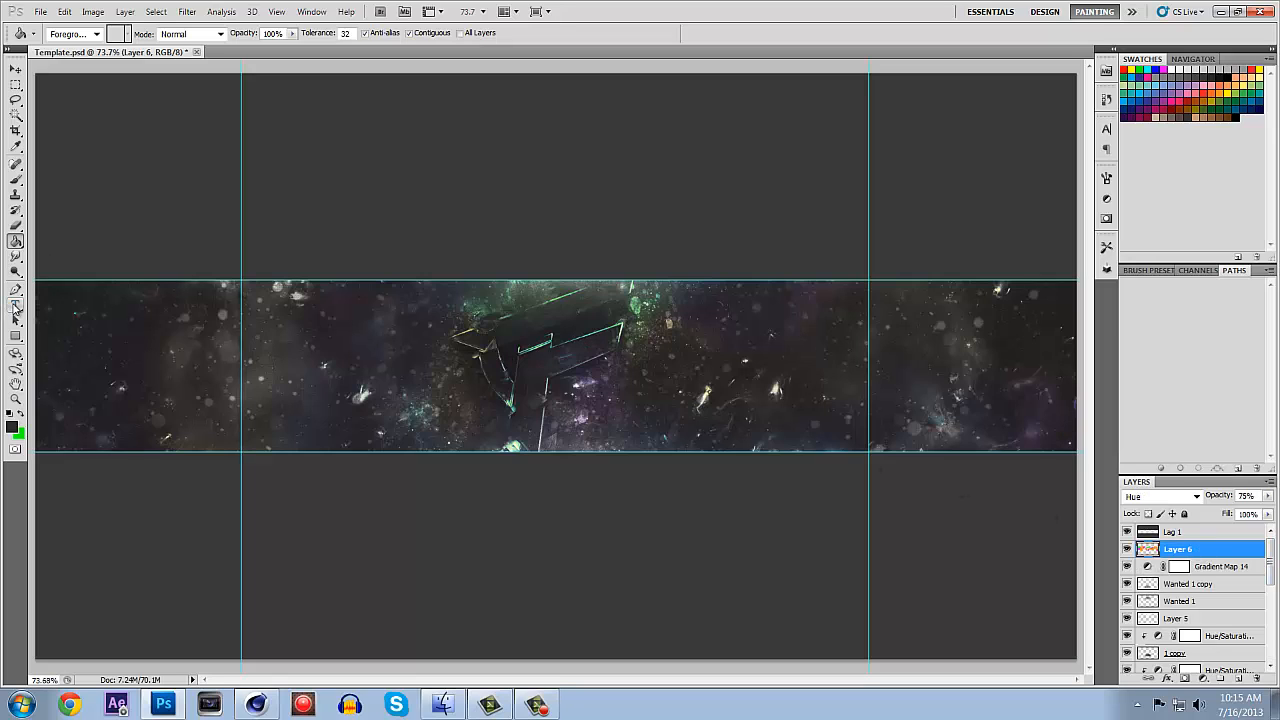
left_click(15, 305)
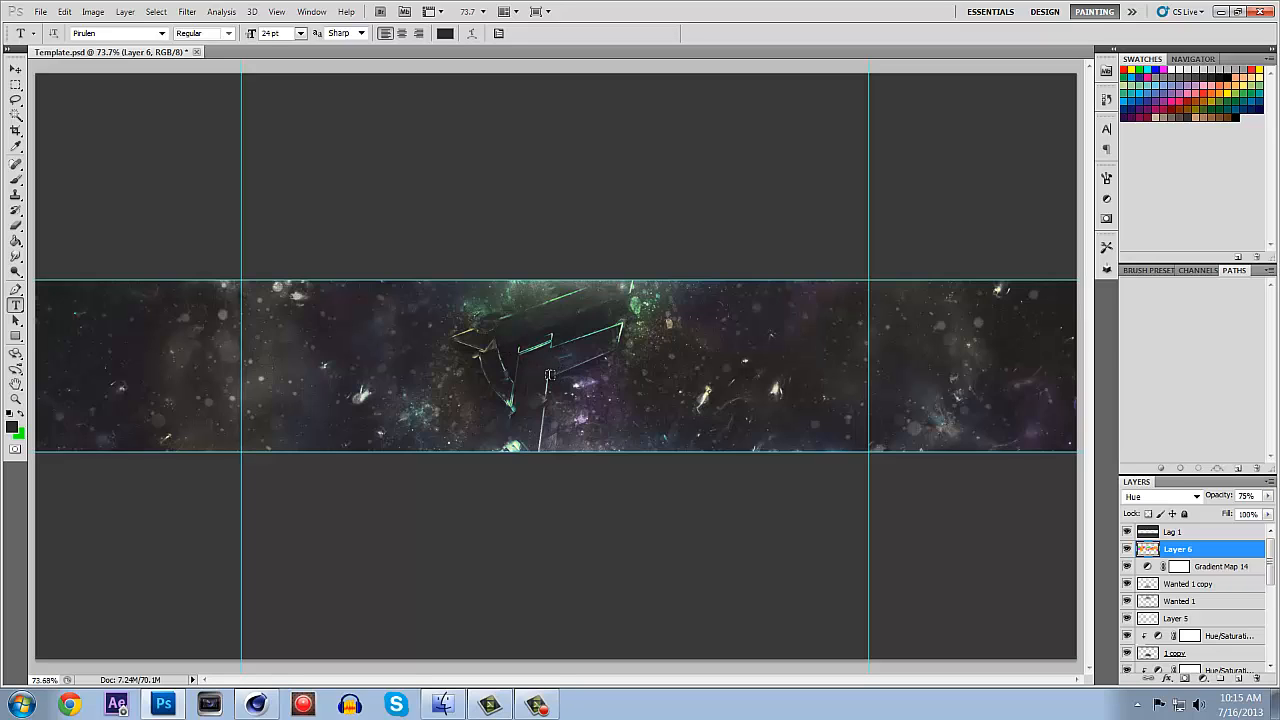
left_click(547, 372)
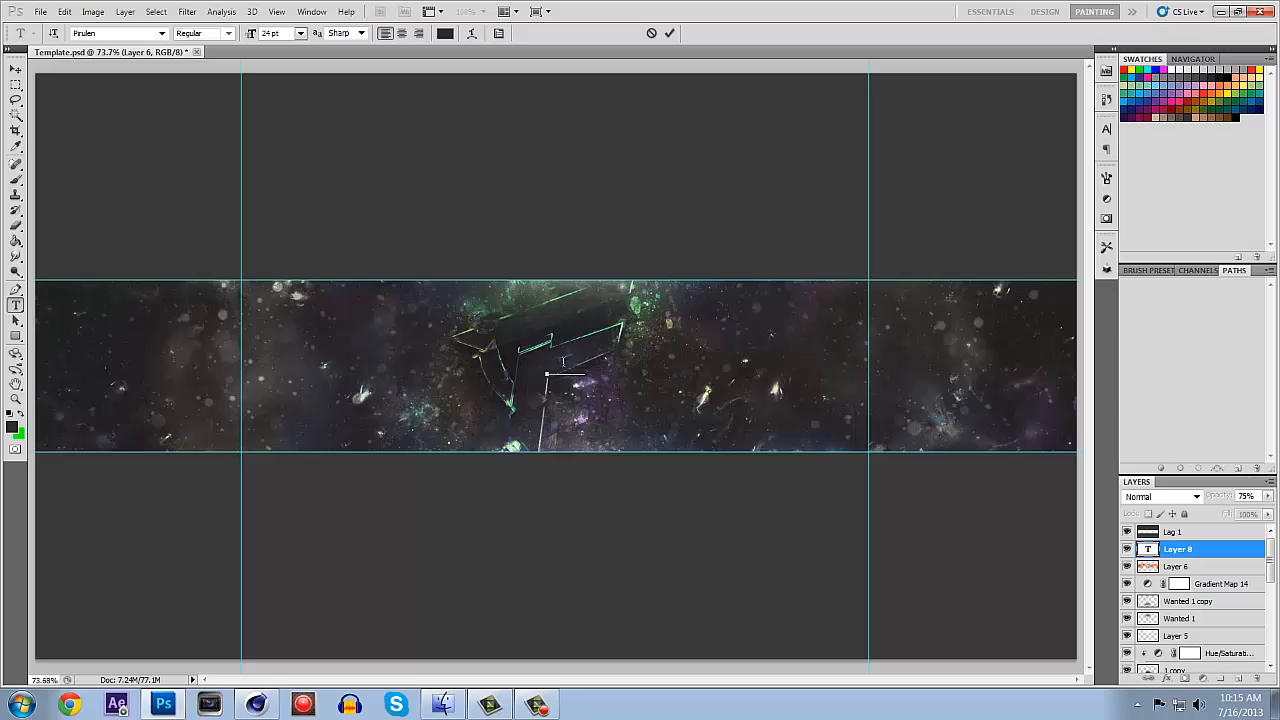
left_click_drag(585, 369, 1, 370)
left_click(11, 414)
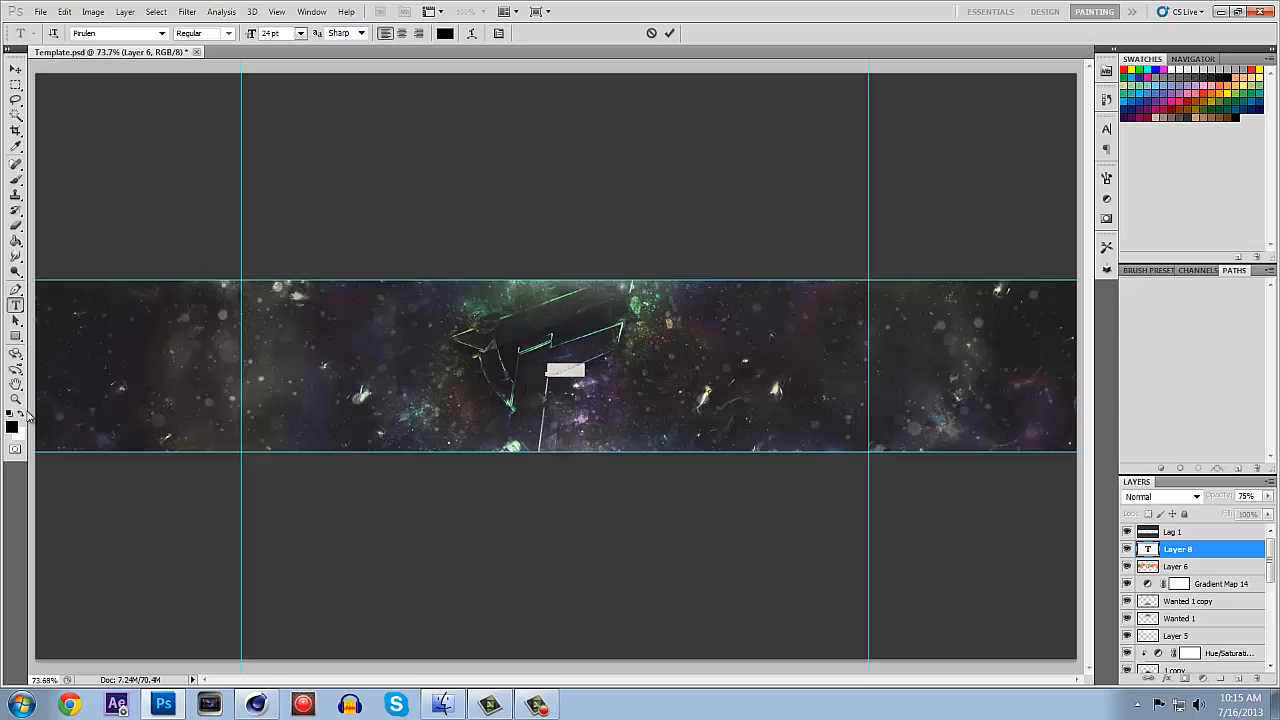
left_click(23, 414)
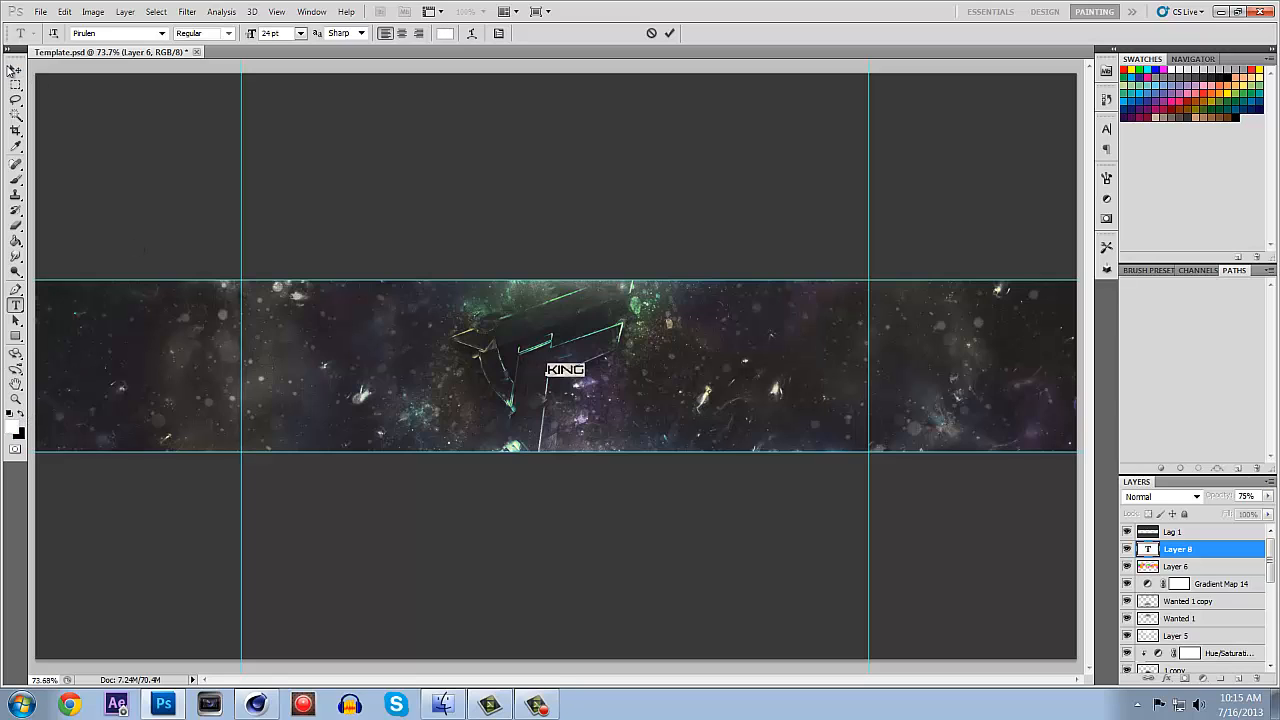
Rotate the KING text about -17.4° and place it on the logo's upper arm.
left_click(15, 69)
left_click_drag(686, 402, 766, 307)
key("ctrl+t")
left_click(15, 69)
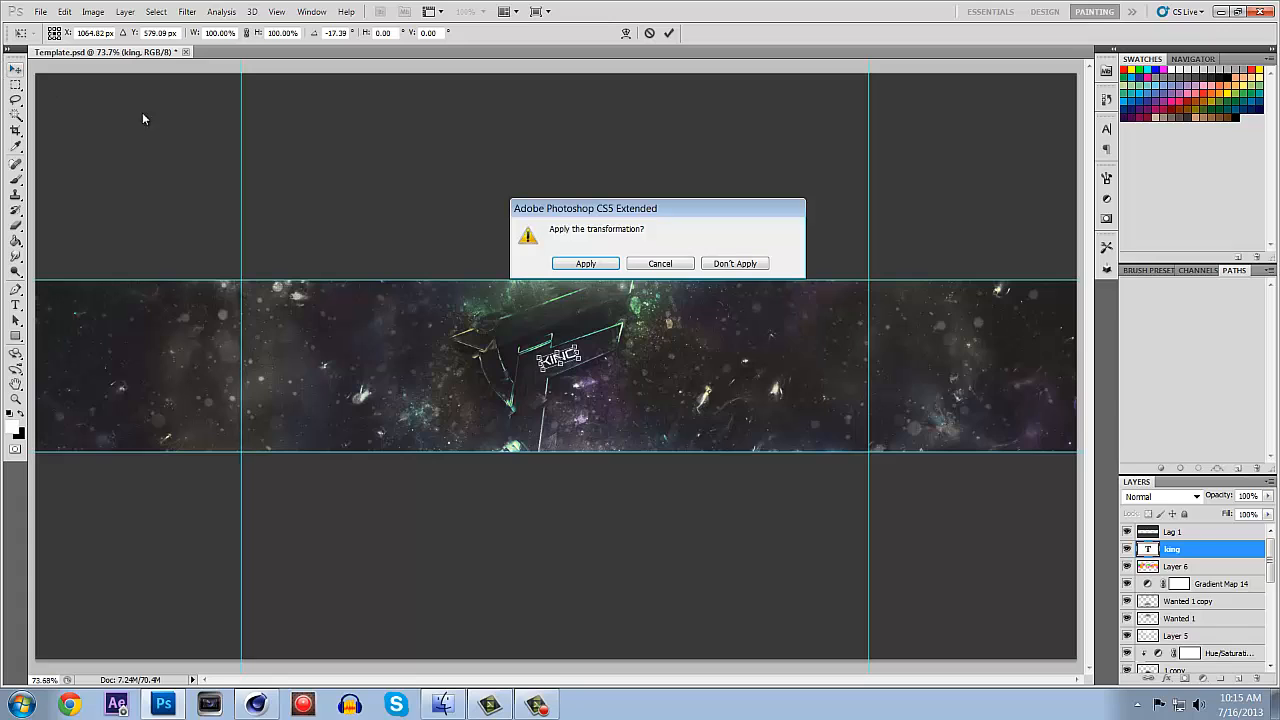
left_click(578, 263)
left_click_drag(645, 357, 620, 315)
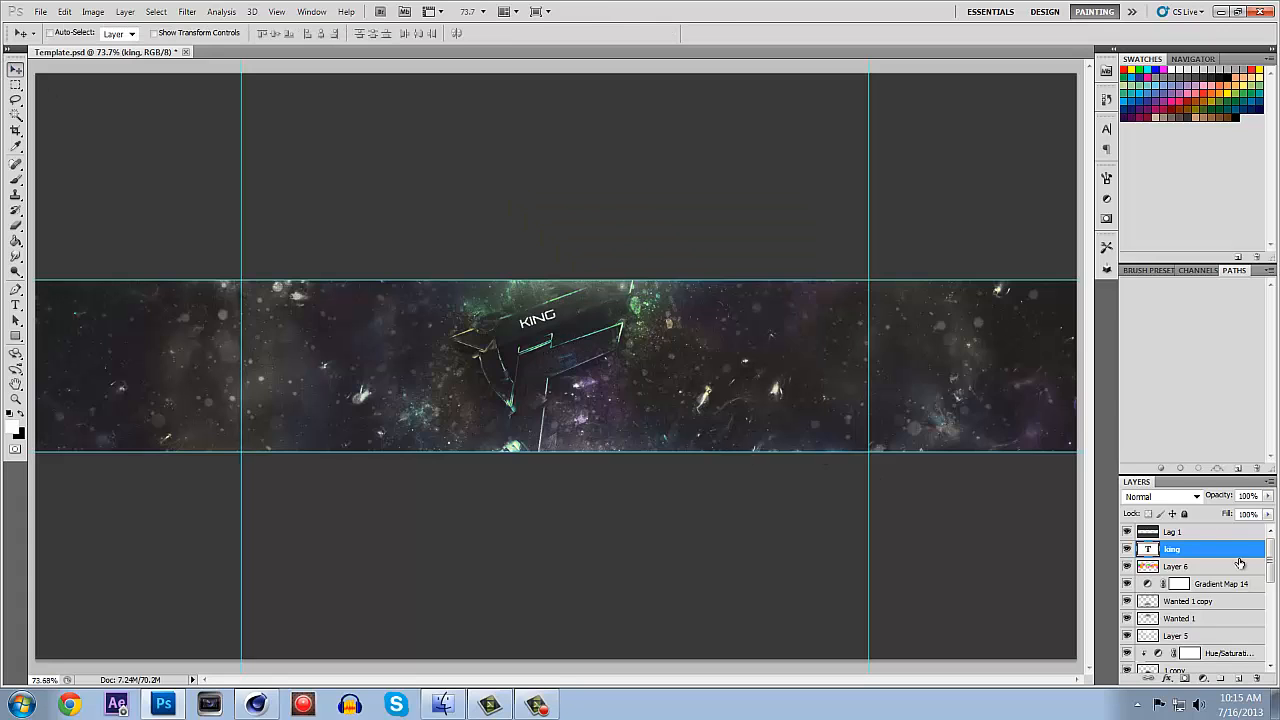
Move the king text layer down the stack to sit between the CC group and the Cometary Nebulae layer.
left_click_drag(1223, 552, 1225, 595)
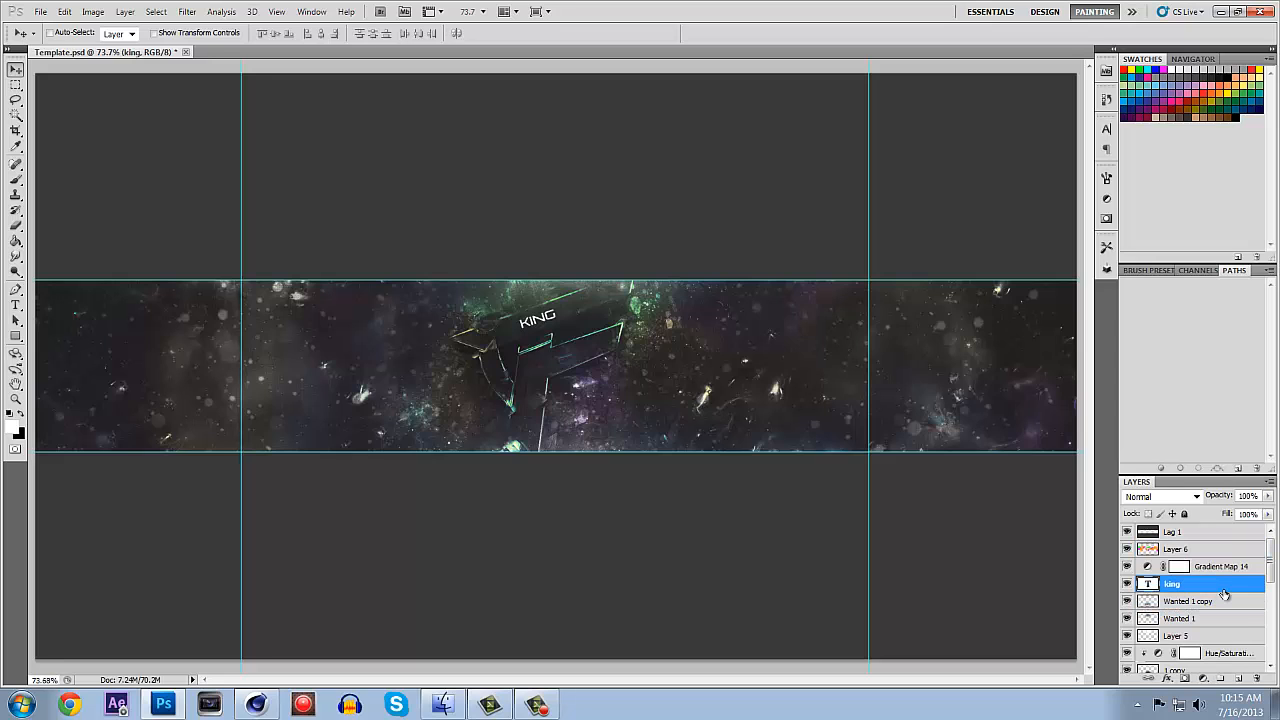
scroll(1200, 640, "down", 4)
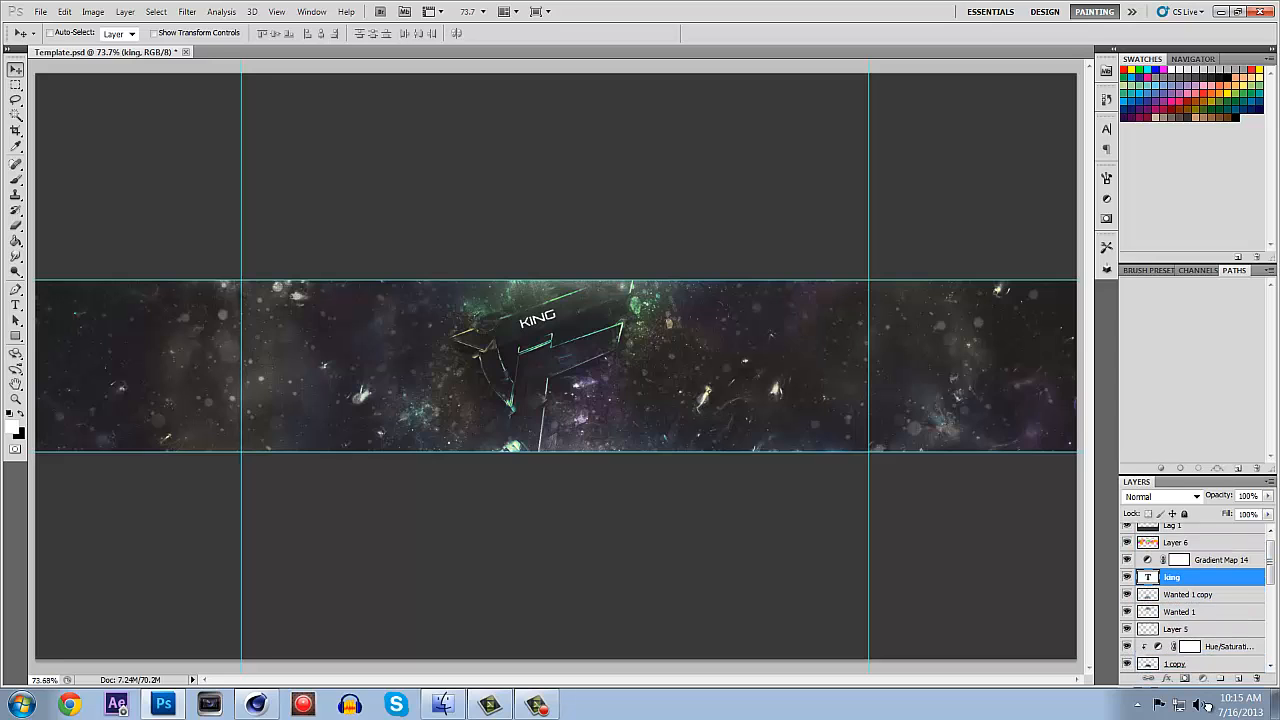
left_click_drag(1206, 713, 1201, 646)
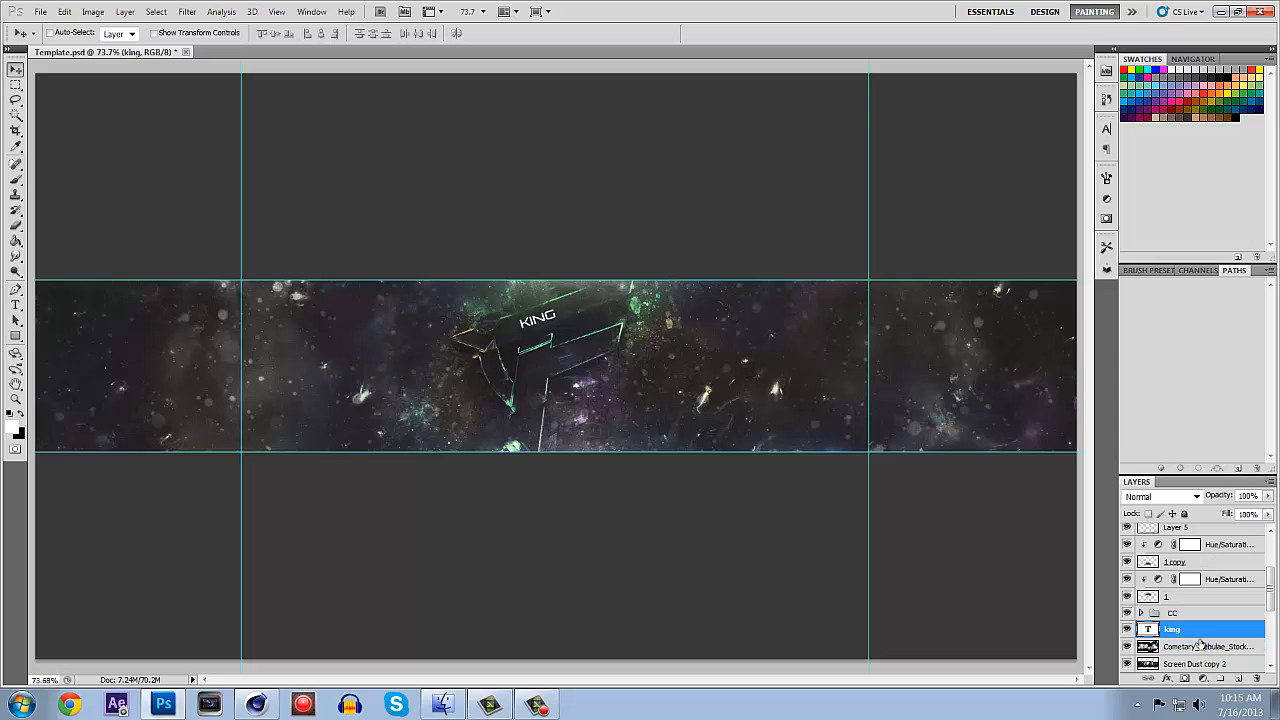
Add a drop shadow to the king text layer, leaving the gradient overlay off.
double_click(1218, 631)
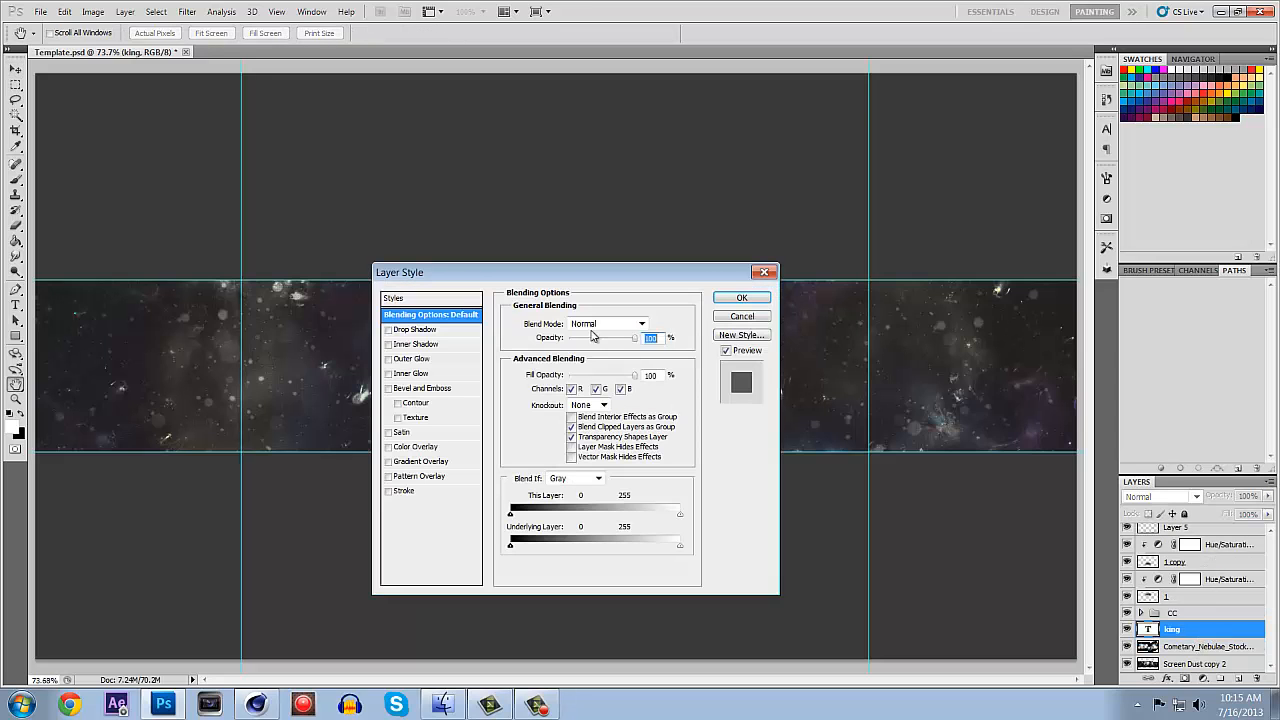
left_click_drag(471, 277, 929, 232)
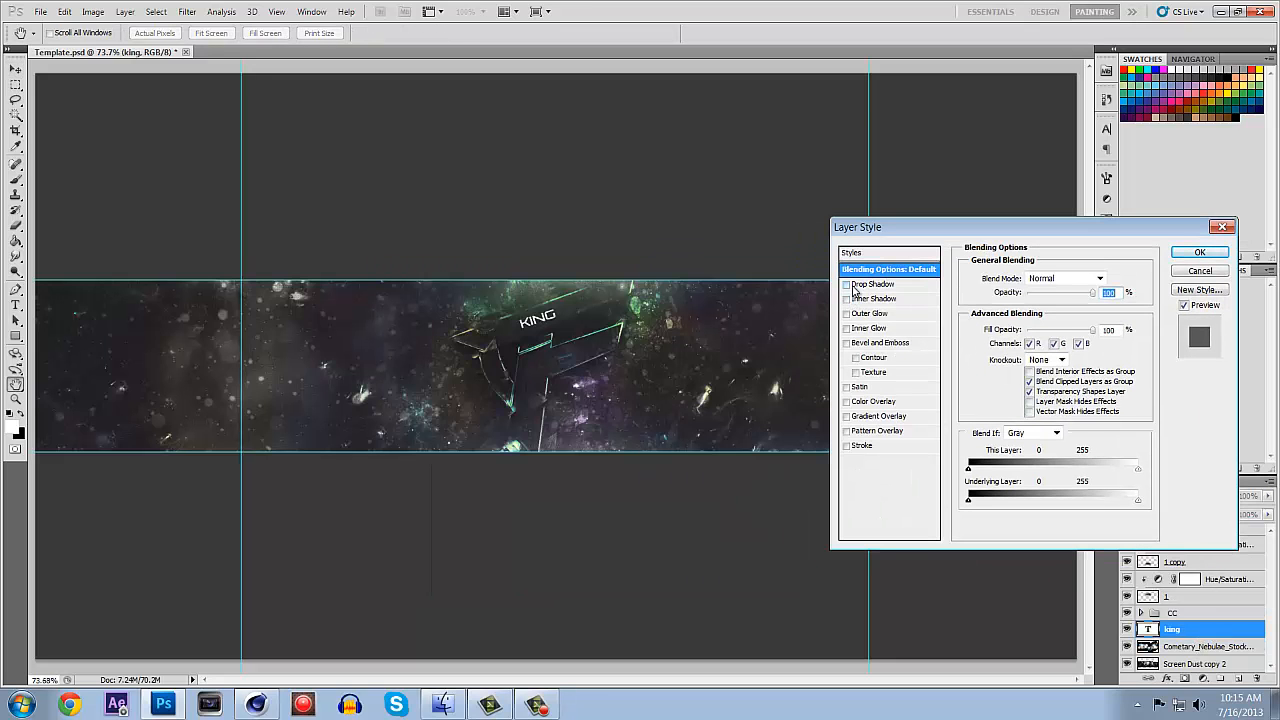
left_click(855, 286)
left_click(847, 416)
left_click(847, 417)
left_click(1195, 252)
Set the king text layer's opacity to 100% and its blend mode to Overlay.
left_click_drag(1268, 496, 1240, 507)
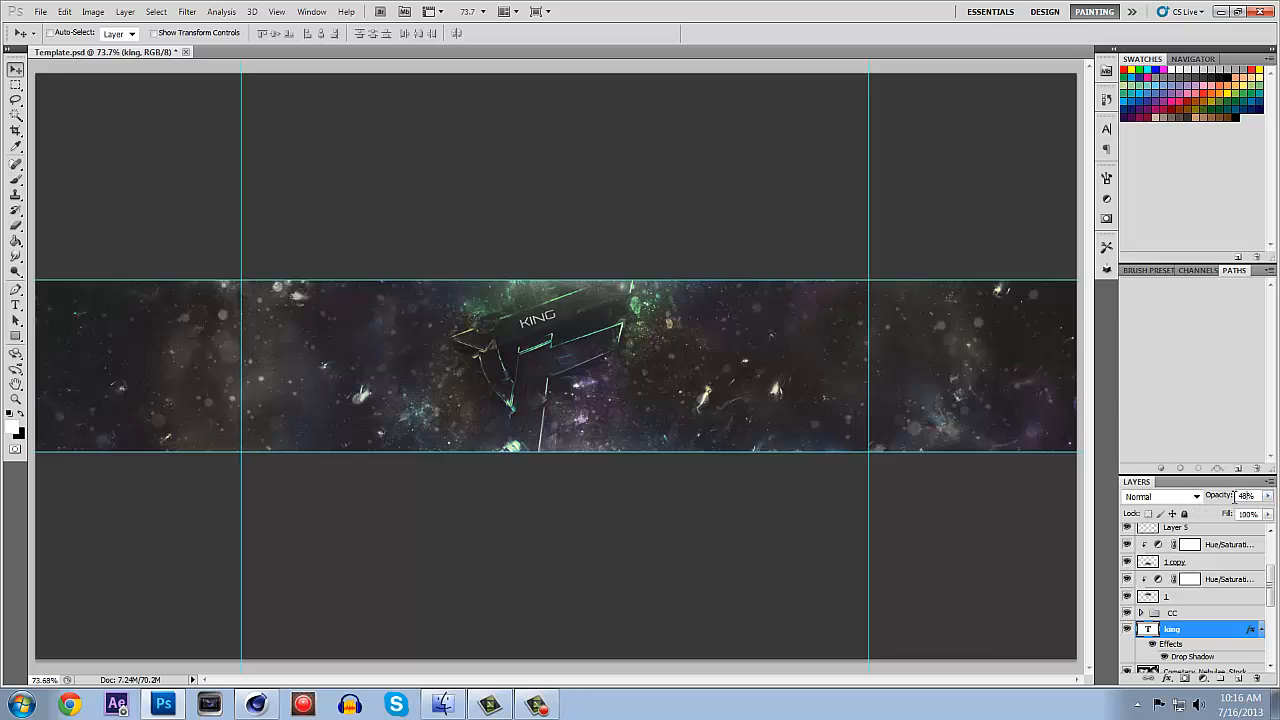
type("100")
left_click(1180, 497)
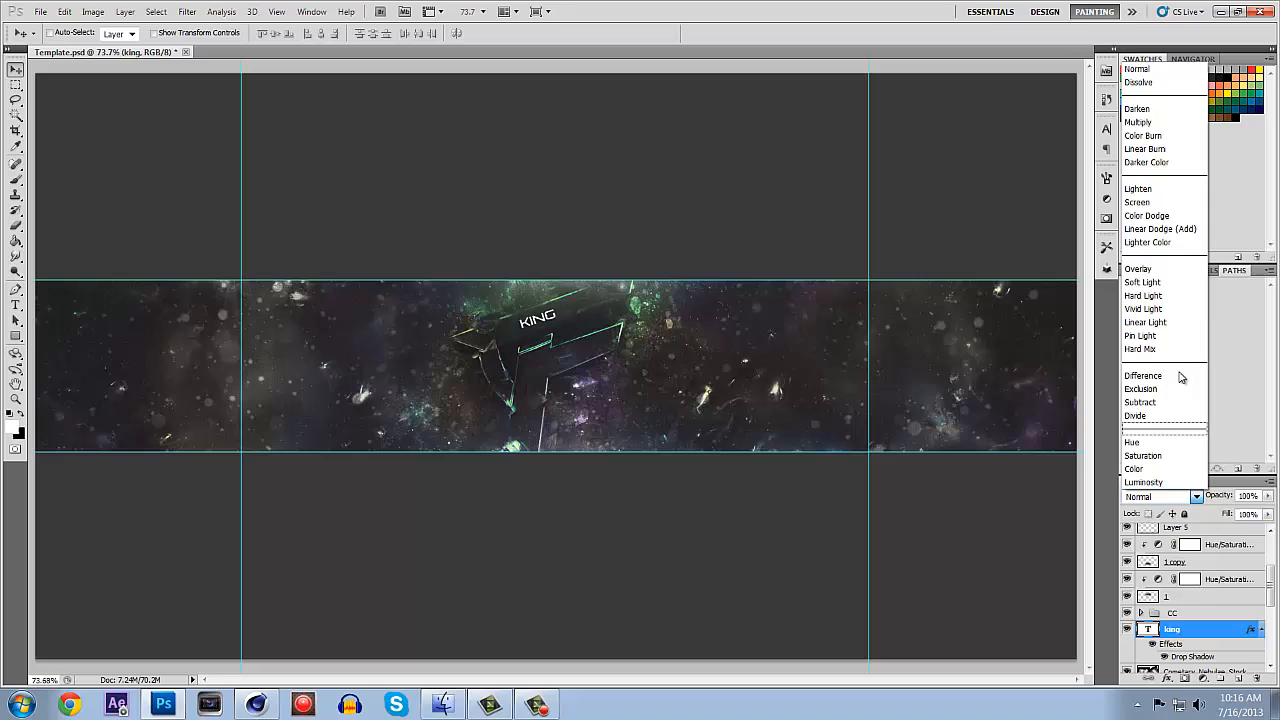
left_click(1156, 270)
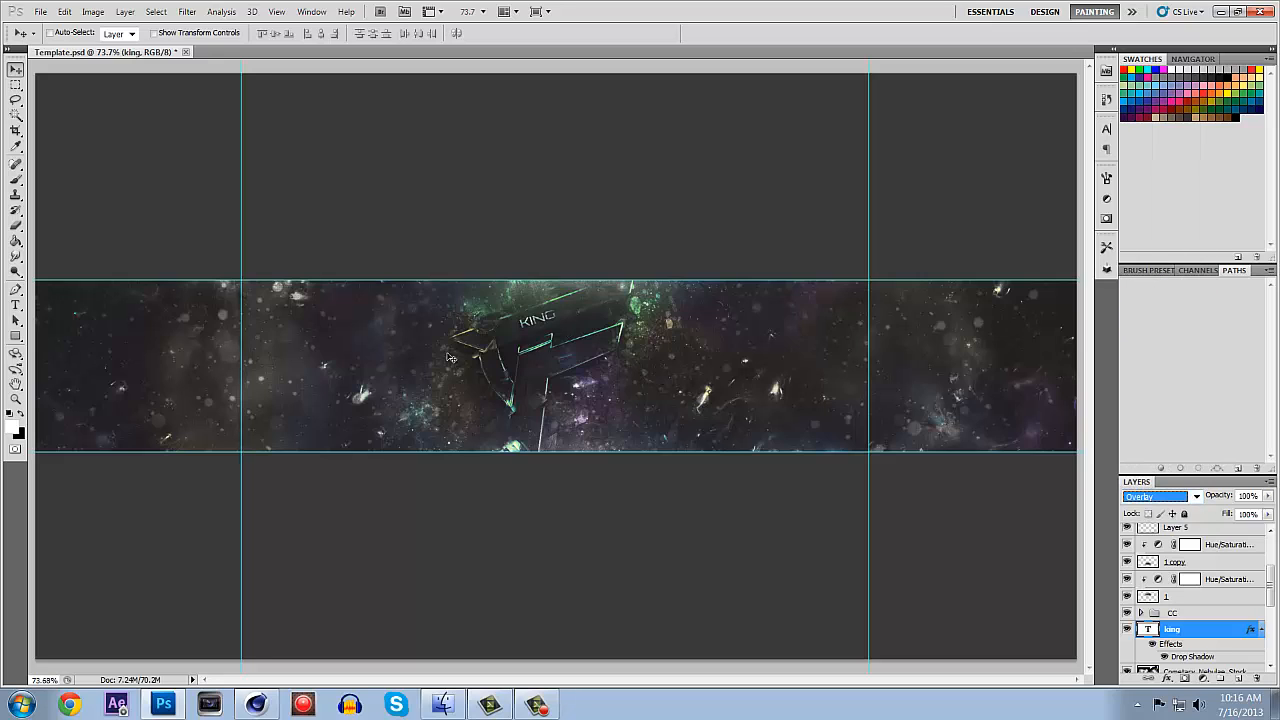
Rotate the KING text a further -2.3° or so to align it with the logo's arm and apply the transformation.
key("ctrl+t")
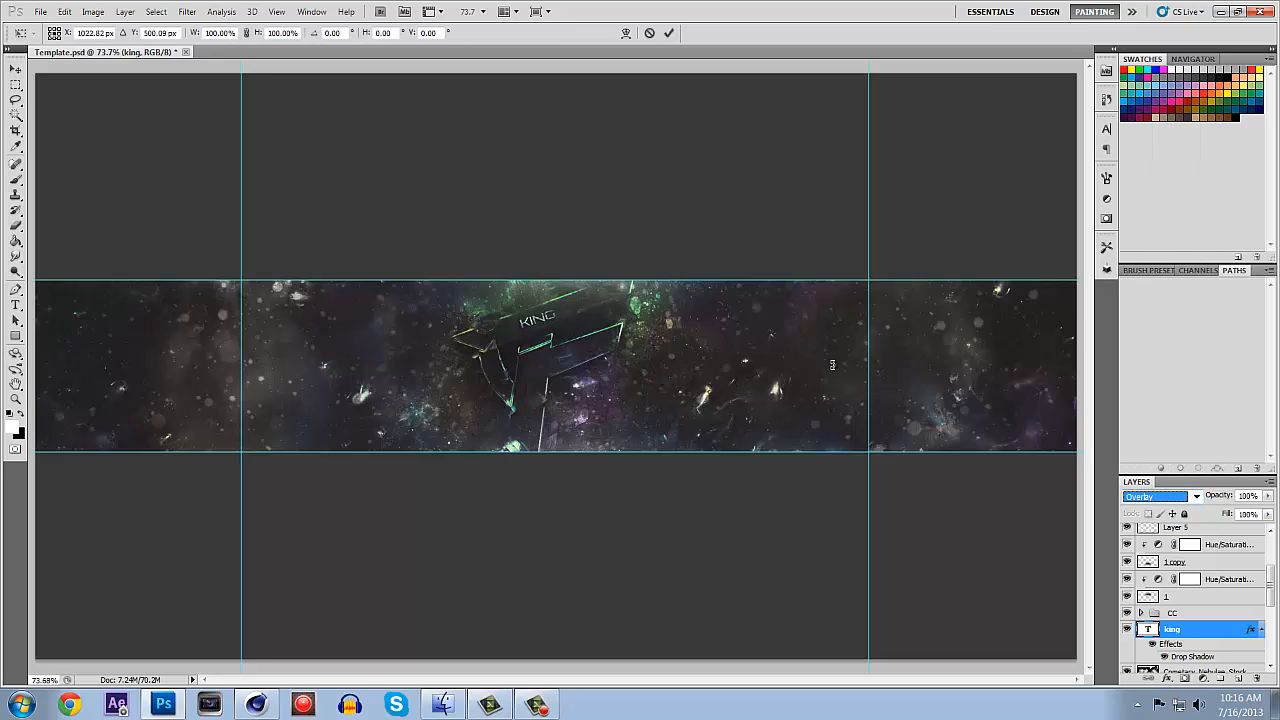
left_click_drag(720, 325, 720, 321)
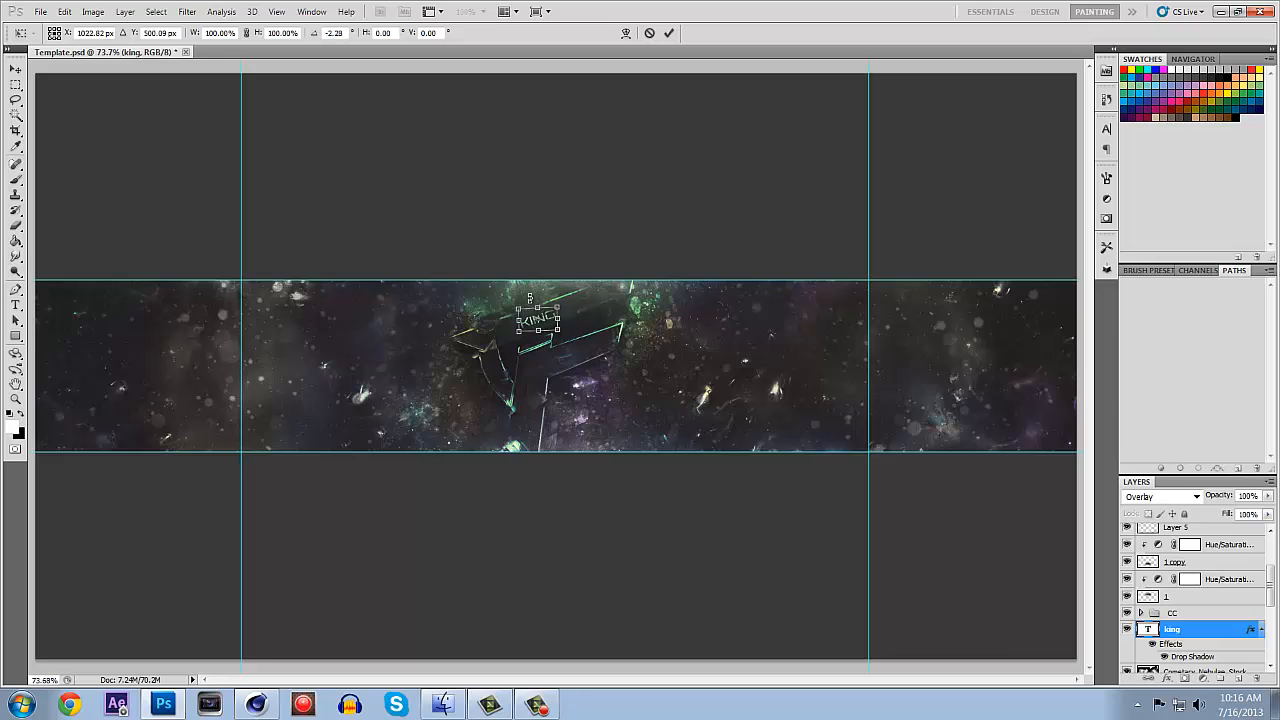
left_click(15, 68)
left_click(599, 263)
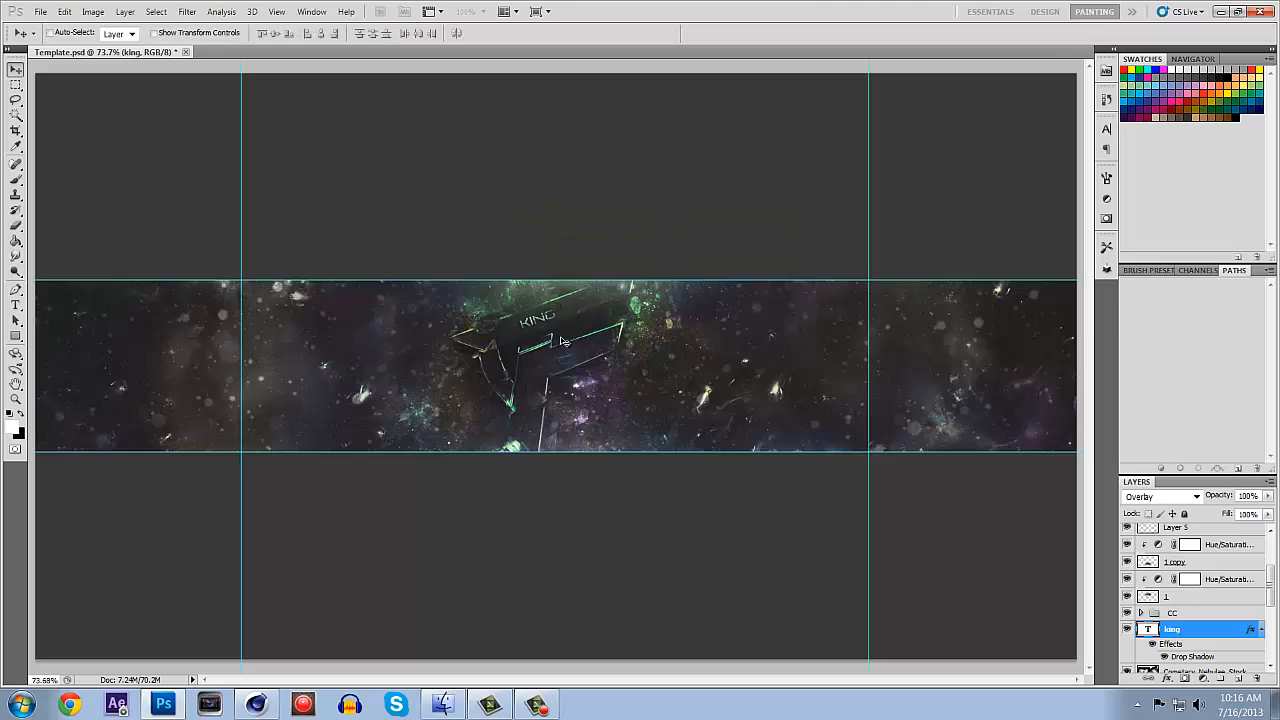
Add a new layer above Layer 6 and apply the merged RGB image of Template.psd to it at 100% opacity.
scroll(1190, 590, "up", 3)
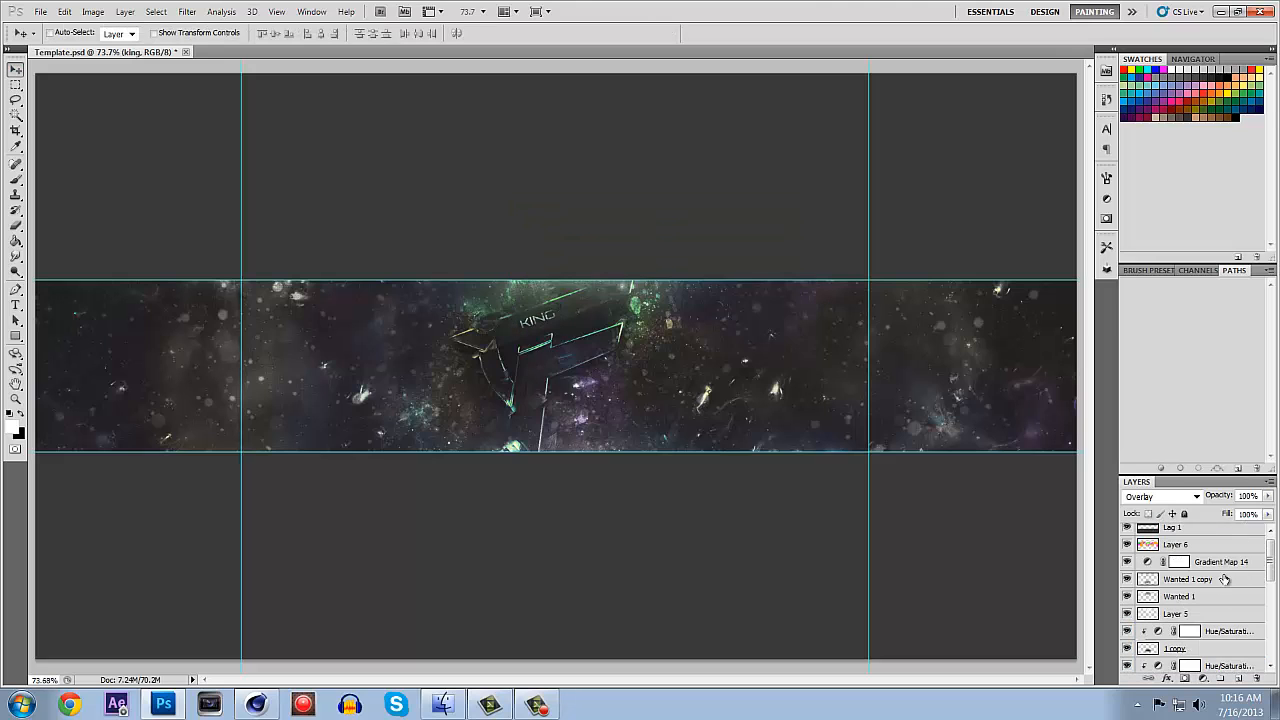
left_click(1222, 548)
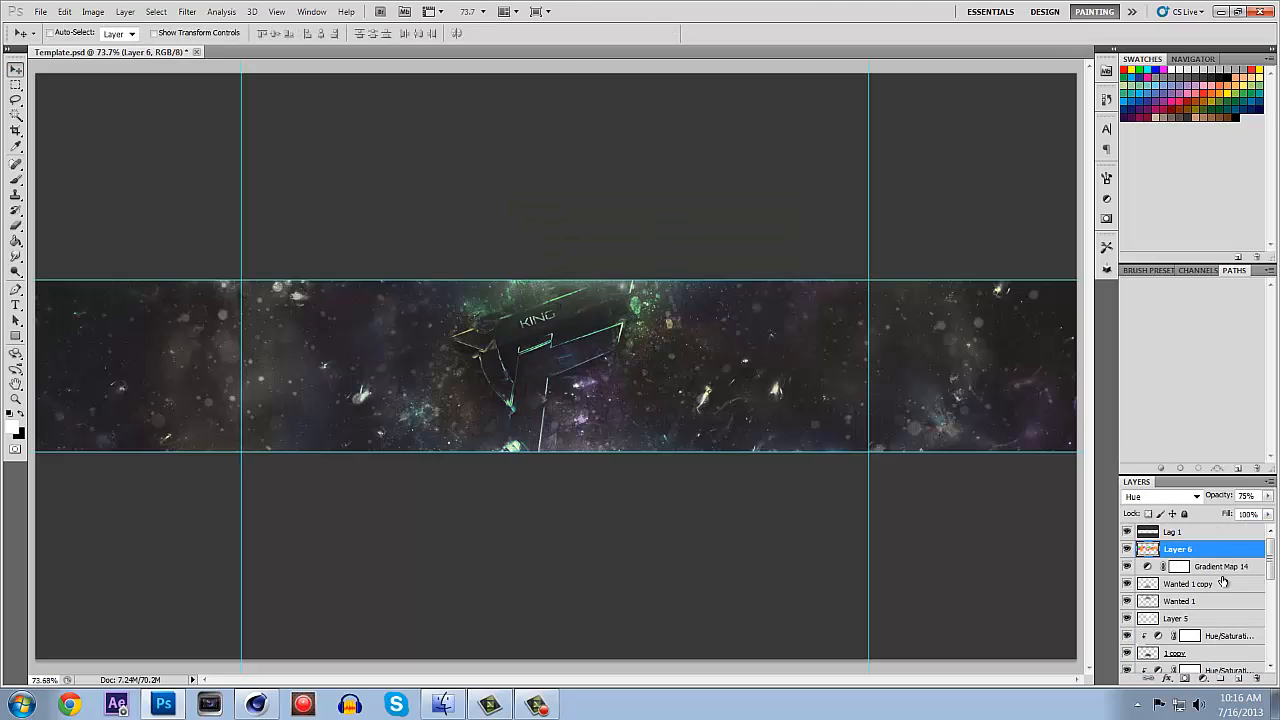
left_click(1239, 679)
left_click(93, 11)
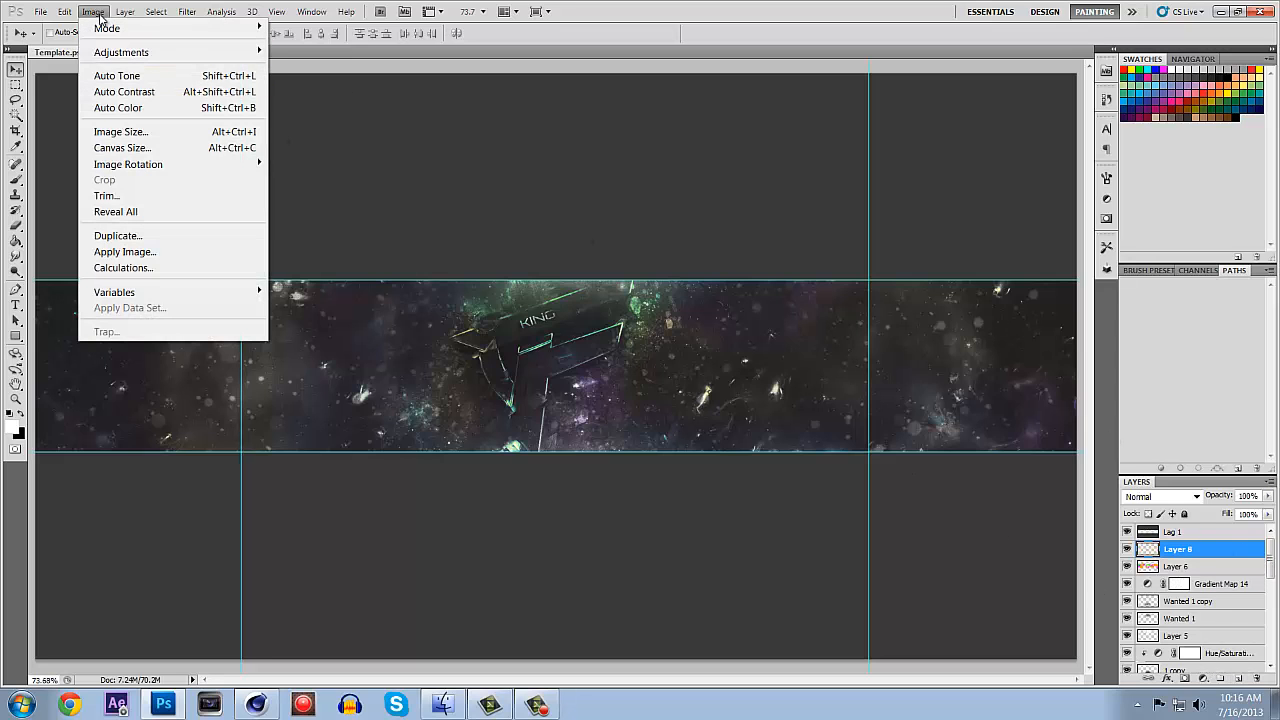
left_click(163, 251)
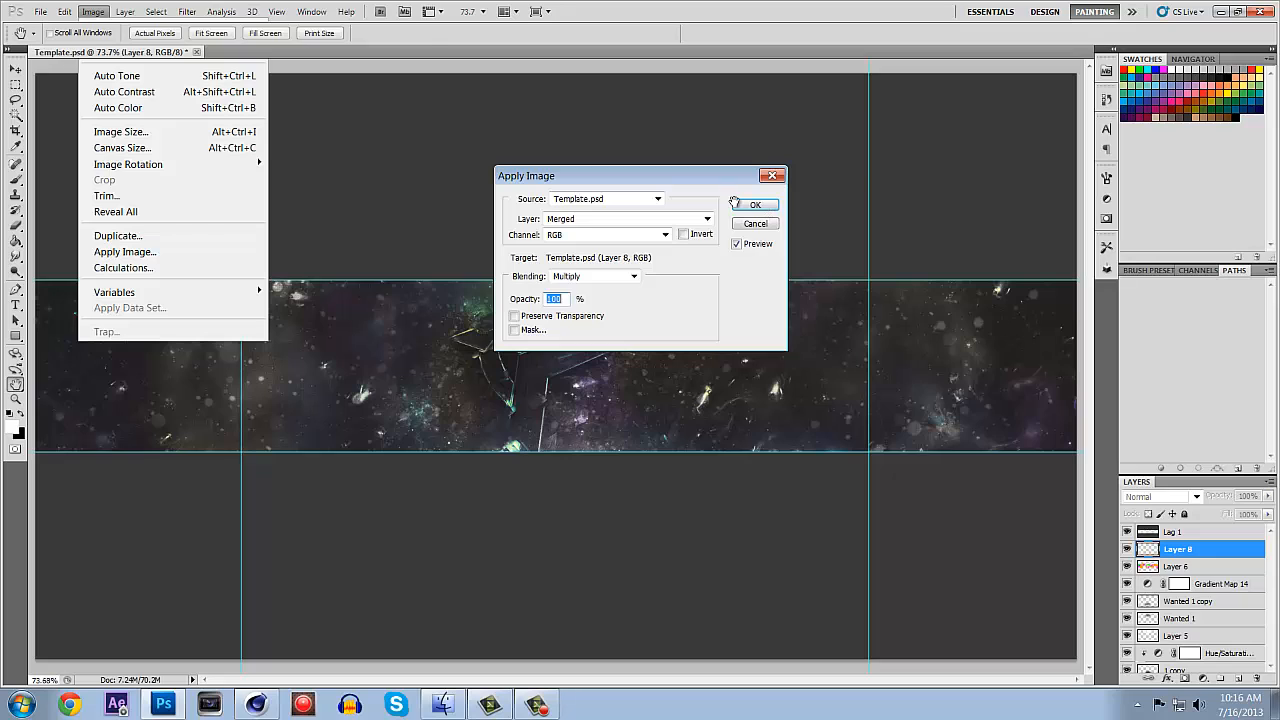
left_click(742, 205)
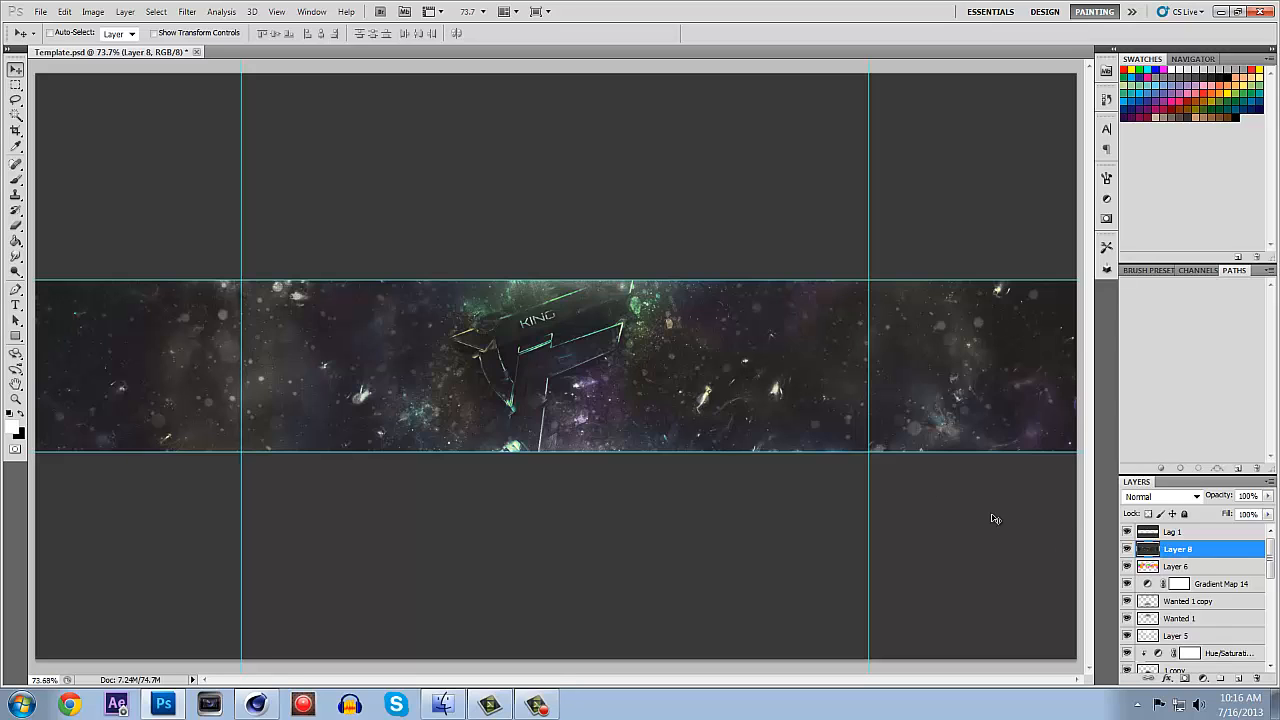
Apply a Lens Blur with a radius of 8 and a hexagon iris to the merged image layer.
left_click(187, 12)
mouse_move(238, 165)
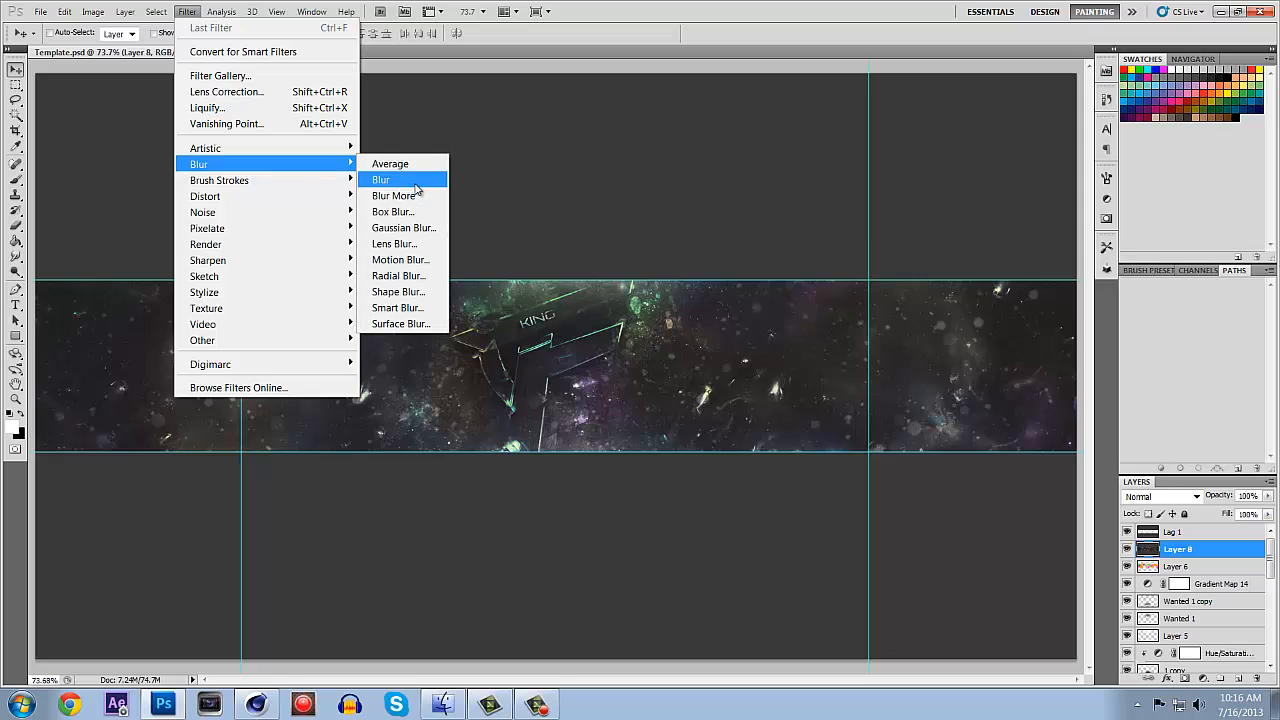
left_click(400, 244)
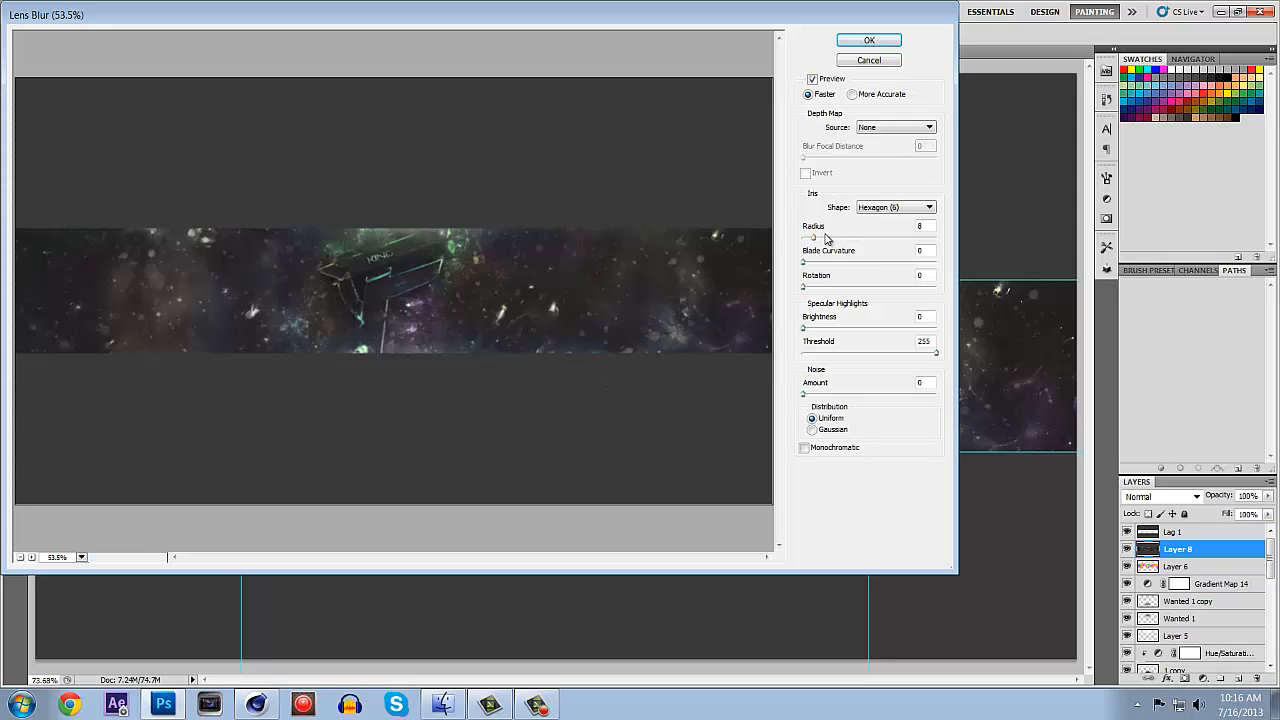
left_click(860, 40)
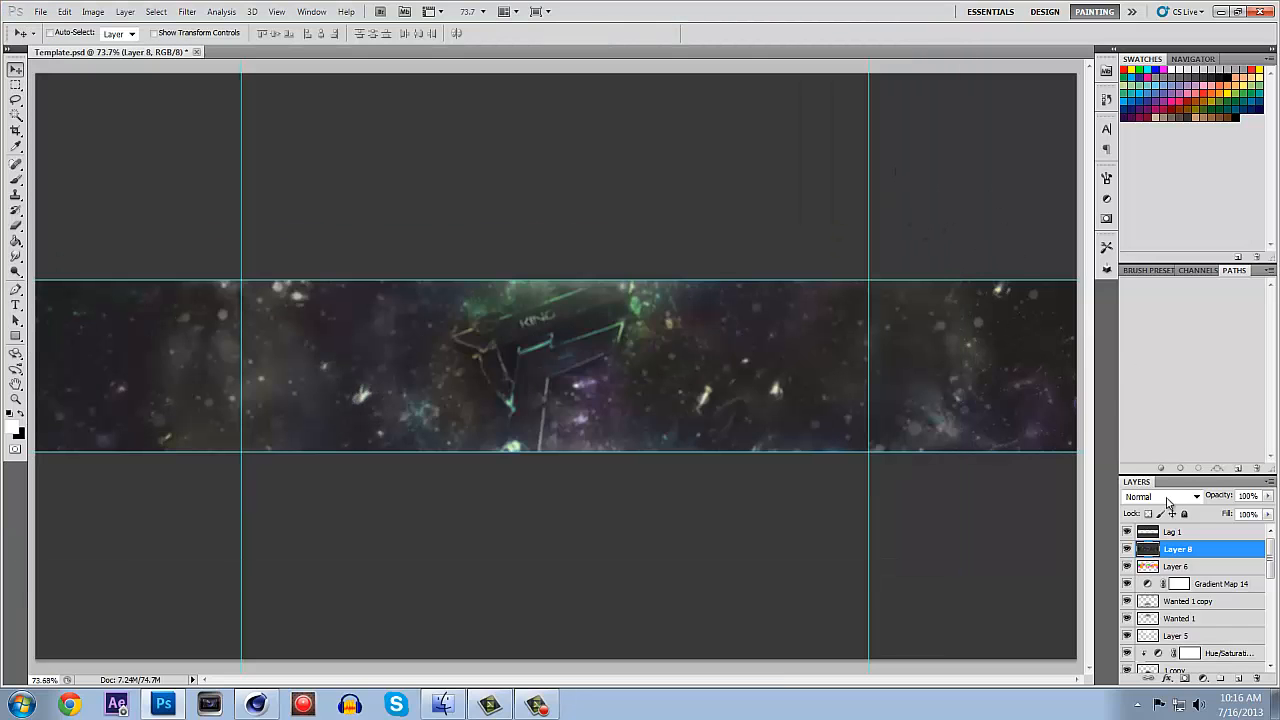
Erase the blurred layer over the logo and KING text with the Eraser at 100% opacity.
left_click(17, 228)
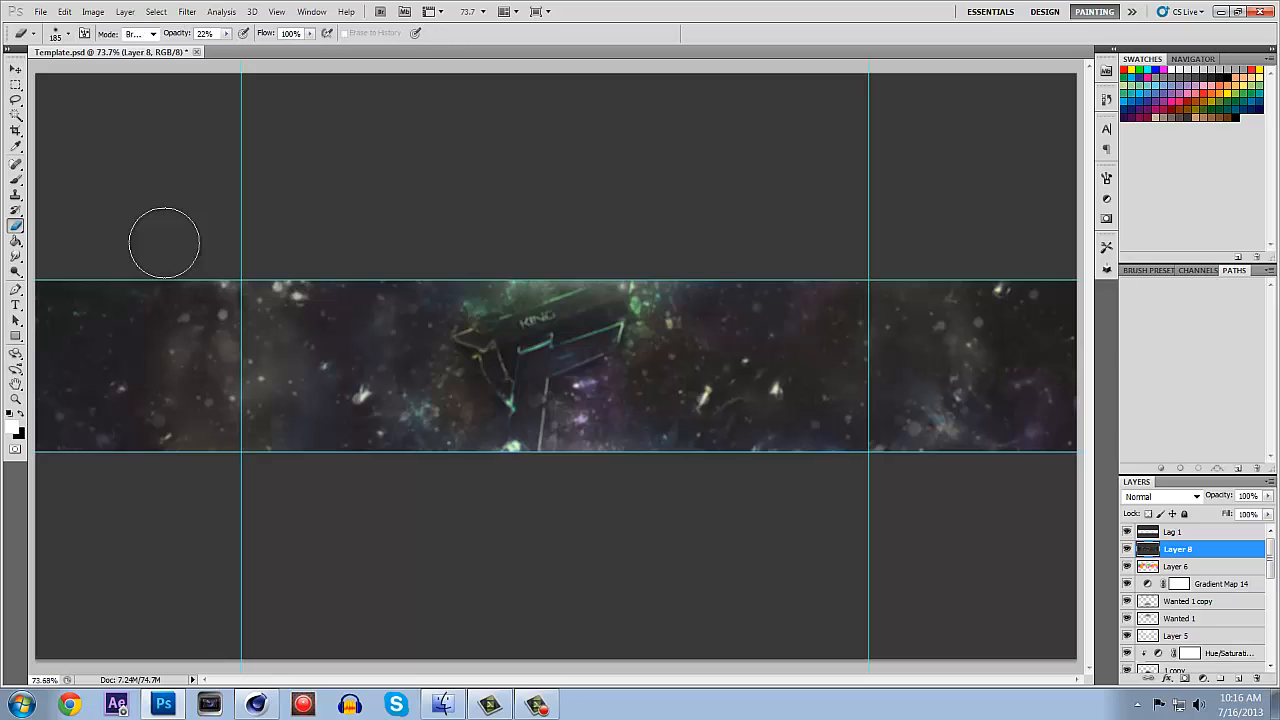
left_click(226, 33)
left_click_drag(228, 48, 480, 97)
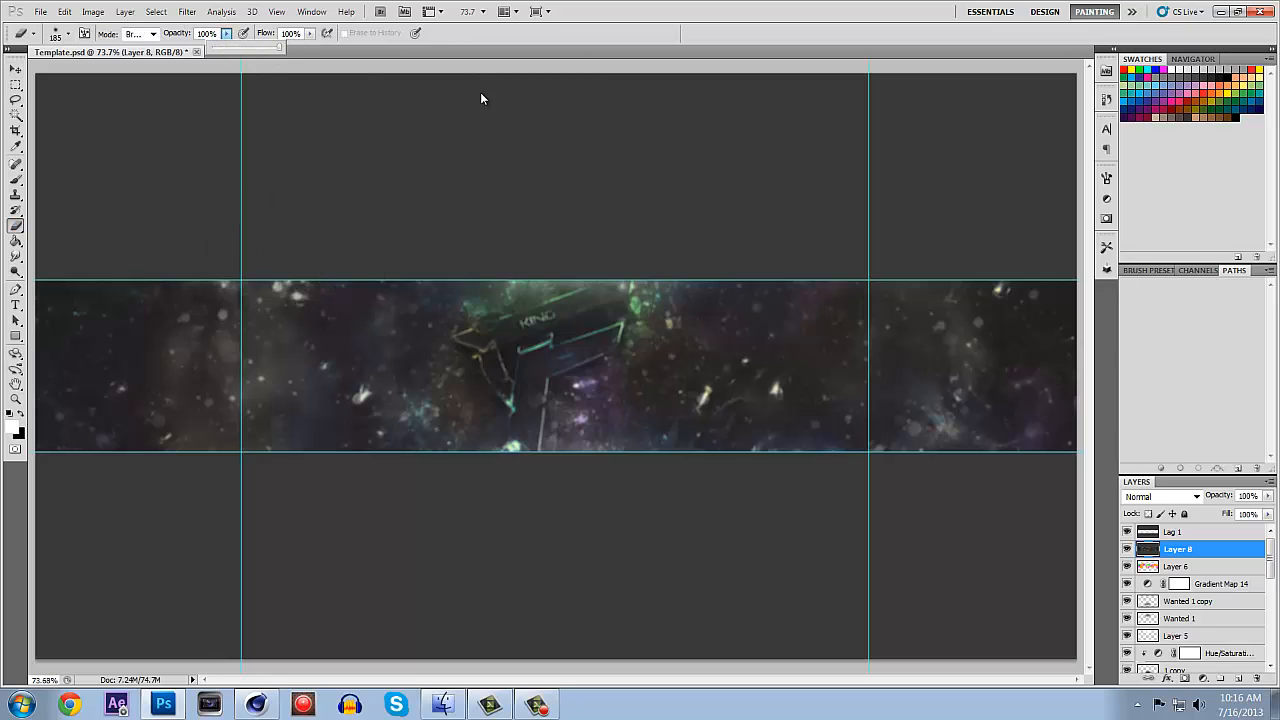
mouse_move(566, 320)
left_mouse_down()
mouse_move(585, 315)
mouse_move(556, 334)
mouse_move(585, 312)
mouse_move(500, 337)
mouse_move(528, 390)
mouse_move(588, 322)
left_mouse_up()
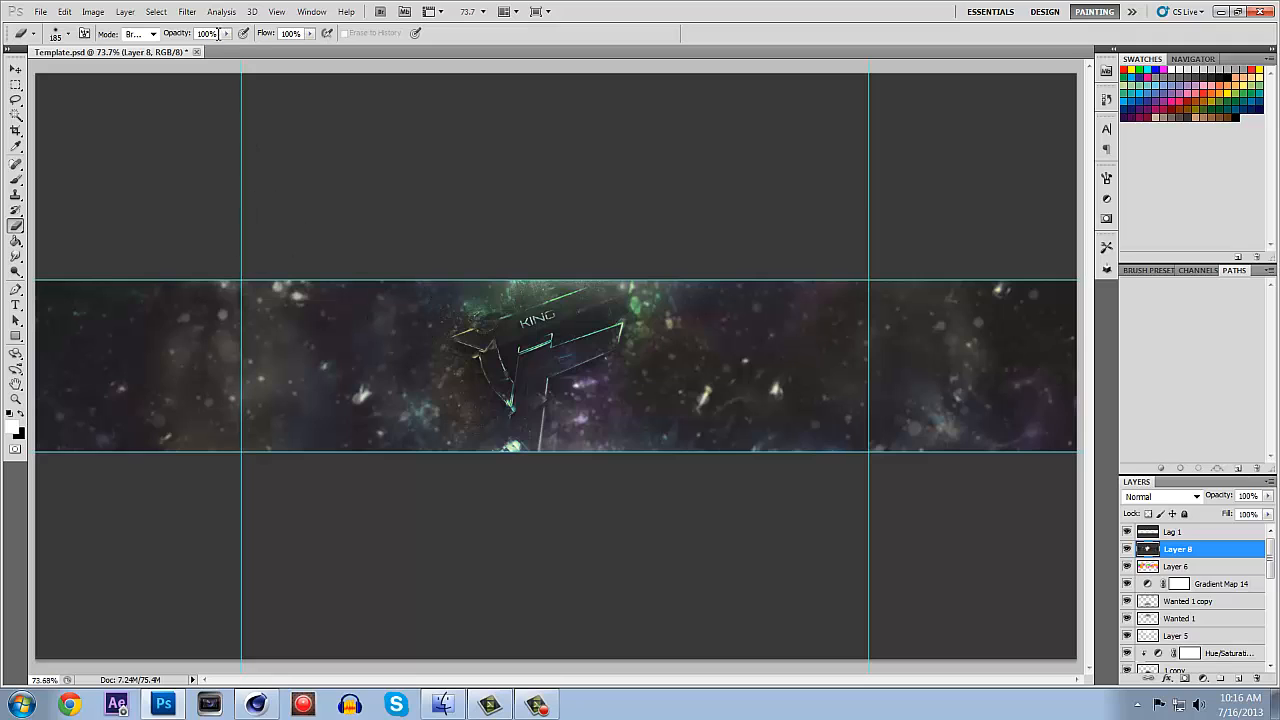
Set the Eraser's opacity to 43% and partly erase the blur from the background beside the logo.
left_click(227, 34)
left_click(190, 47)
left_click(350, 352)
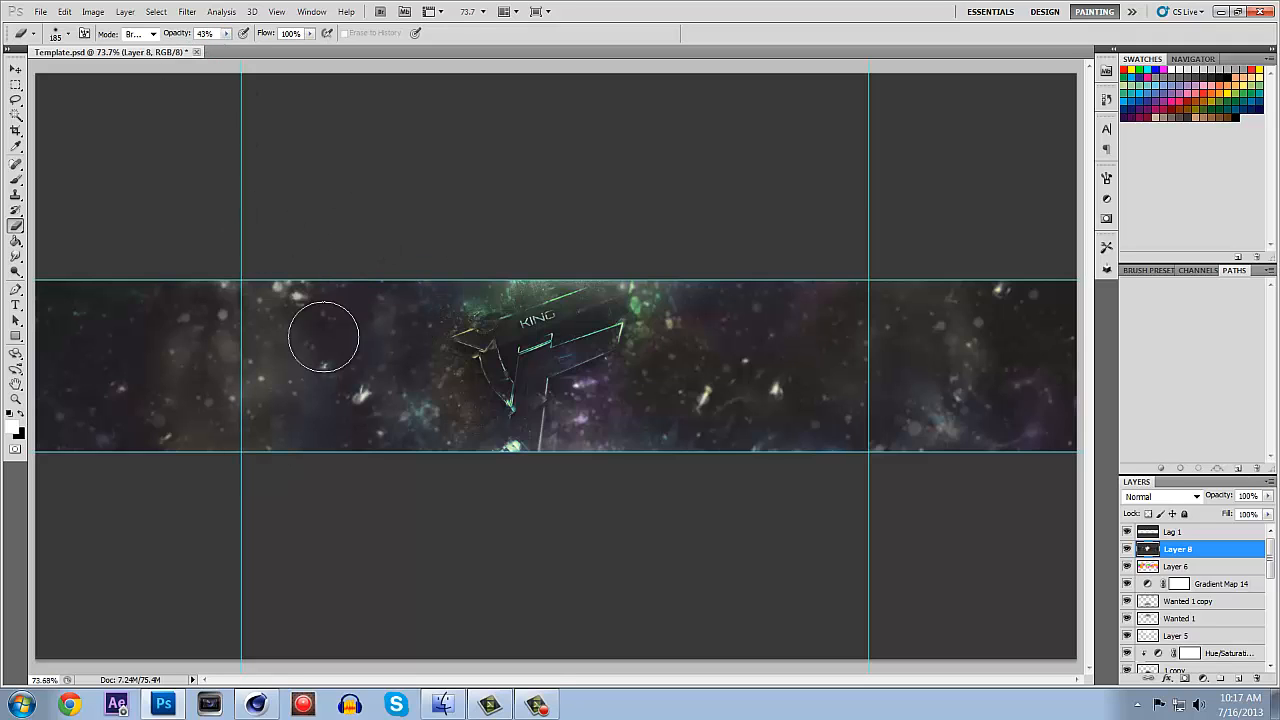